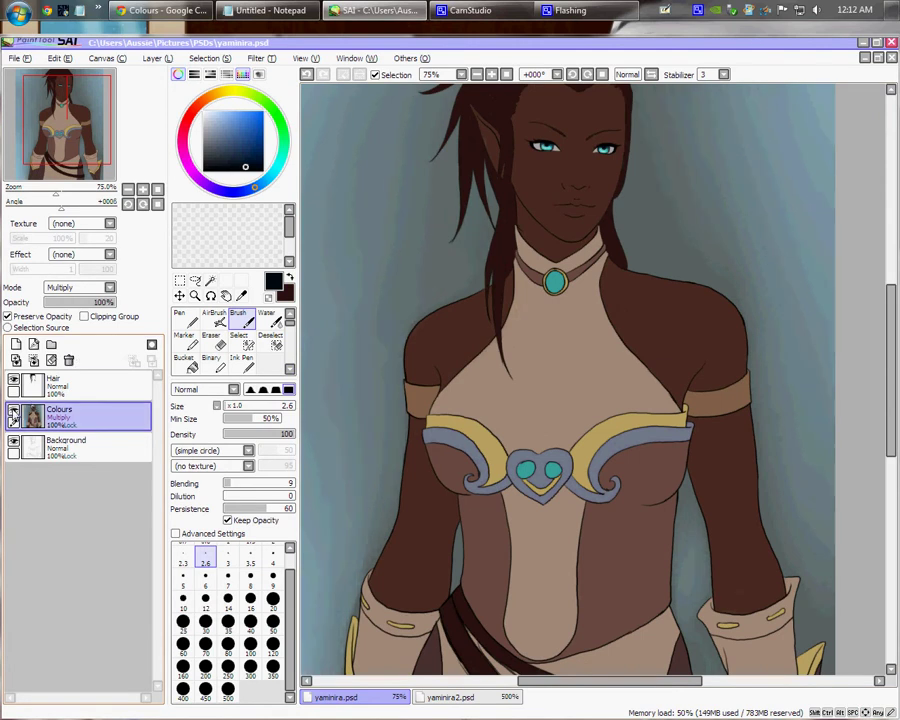
# Hide the Colours and Hair layers and examine the character's bare line art.
pyautogui.click(14, 409)
pyautogui.click(14, 379)
pyautogui.press('space')
pyautogui.moveTo(598, 357); pyautogui.dragTo(622, 385)
pyautogui.press('space')
pyautogui.moveTo(711, 273); pyautogui.dragTo(731, 312)
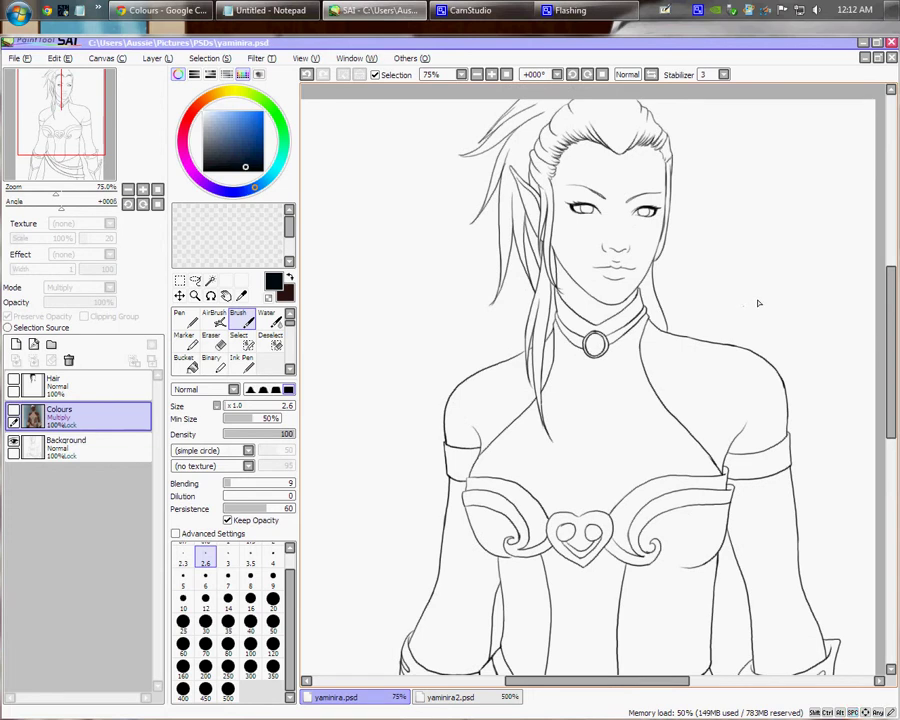
pyautogui.press('space')
pyautogui.moveTo(758, 357); pyautogui.dragTo(708, 343)
pyautogui.moveTo(700, 297); pyautogui.dragTo(712, 296)
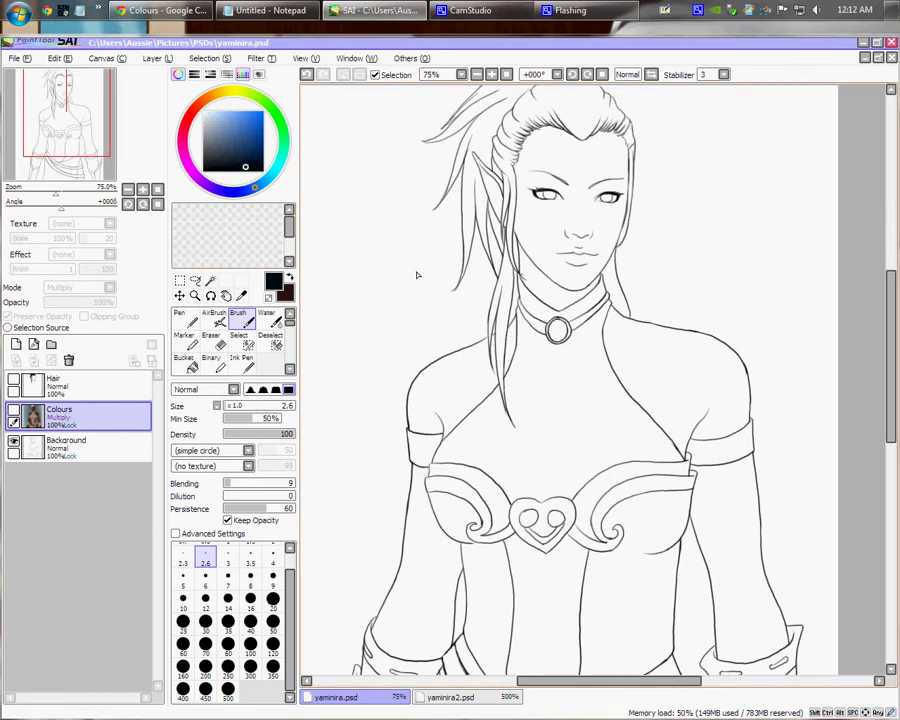
pyautogui.moveTo(384, 465); pyautogui.dragTo(433, 390)
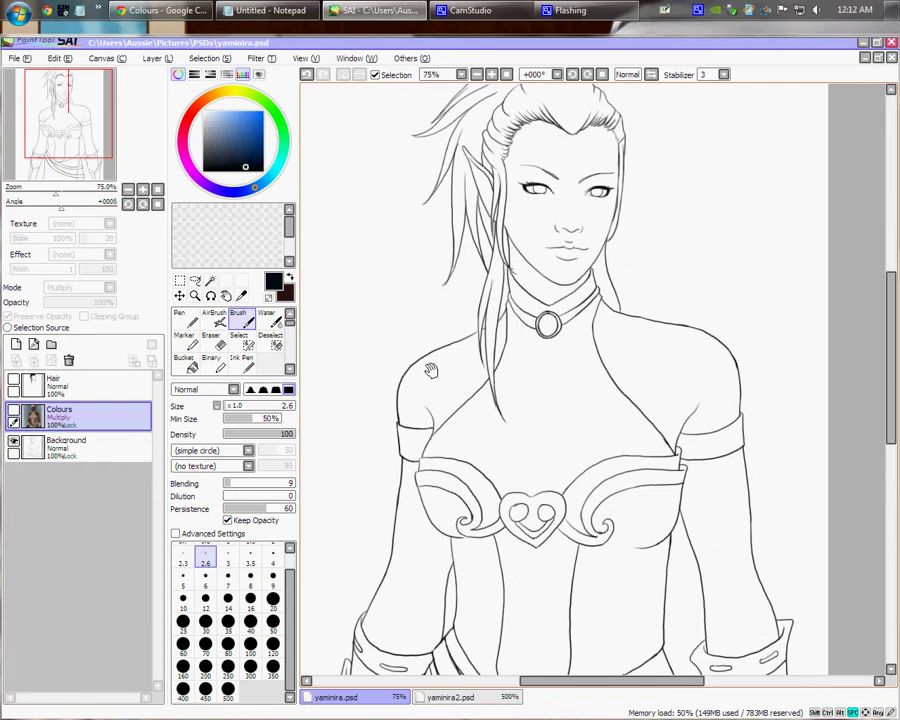
# Show the Hair and Colours layers again and look over the flat-coloured character.
pyautogui.click(14, 381)
pyautogui.moveTo(476, 317); pyautogui.dragTo(455, 360)
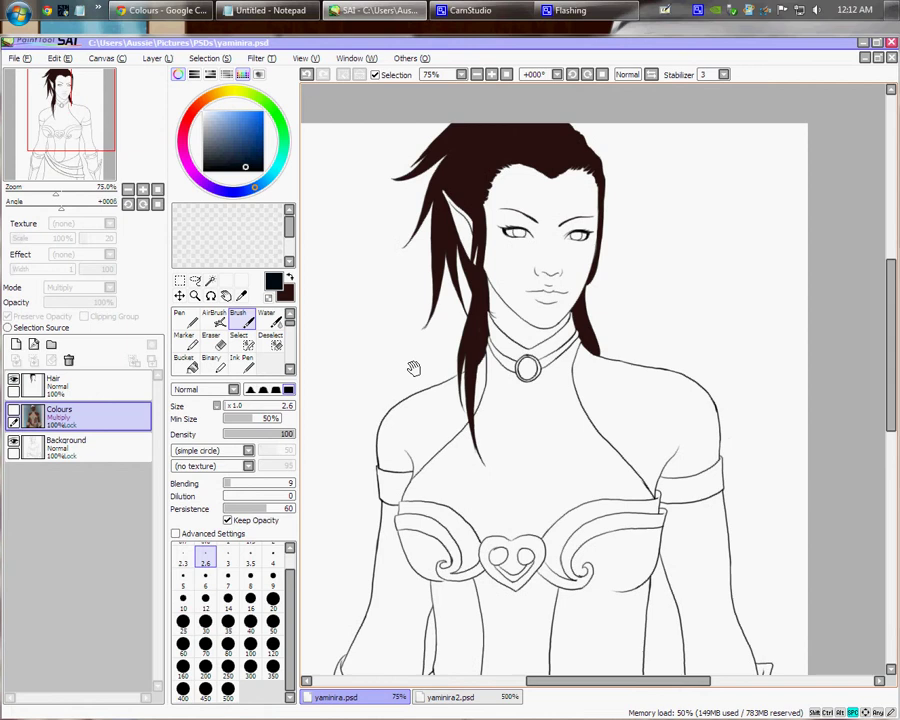
pyautogui.click(13, 412)
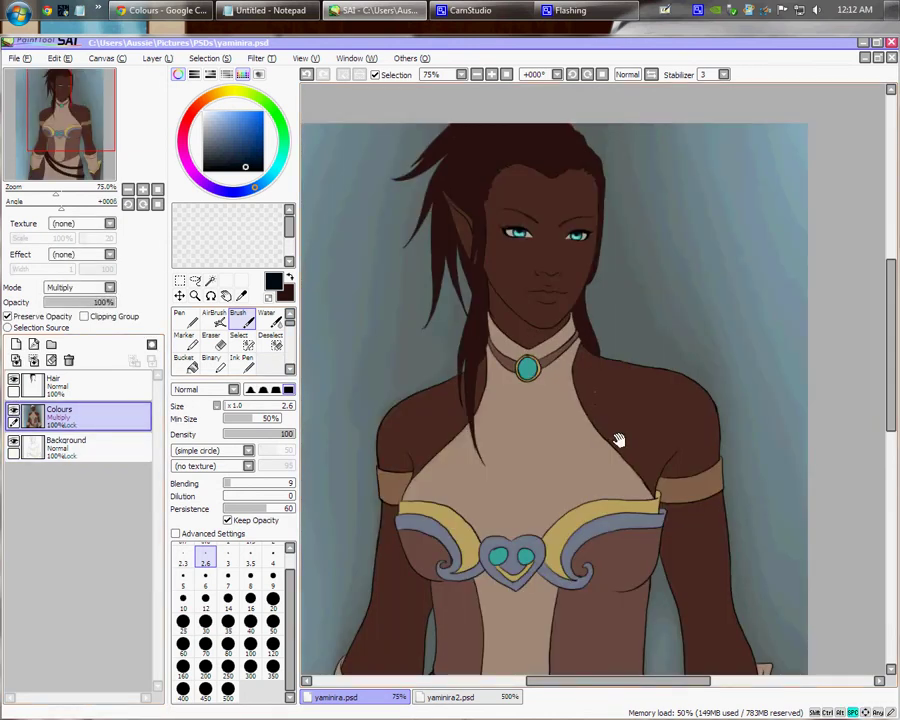
pyautogui.moveTo(614, 402); pyautogui.dragTo(590, 360)
pyautogui.moveTo(608, 426); pyautogui.dragTo(647, 346)
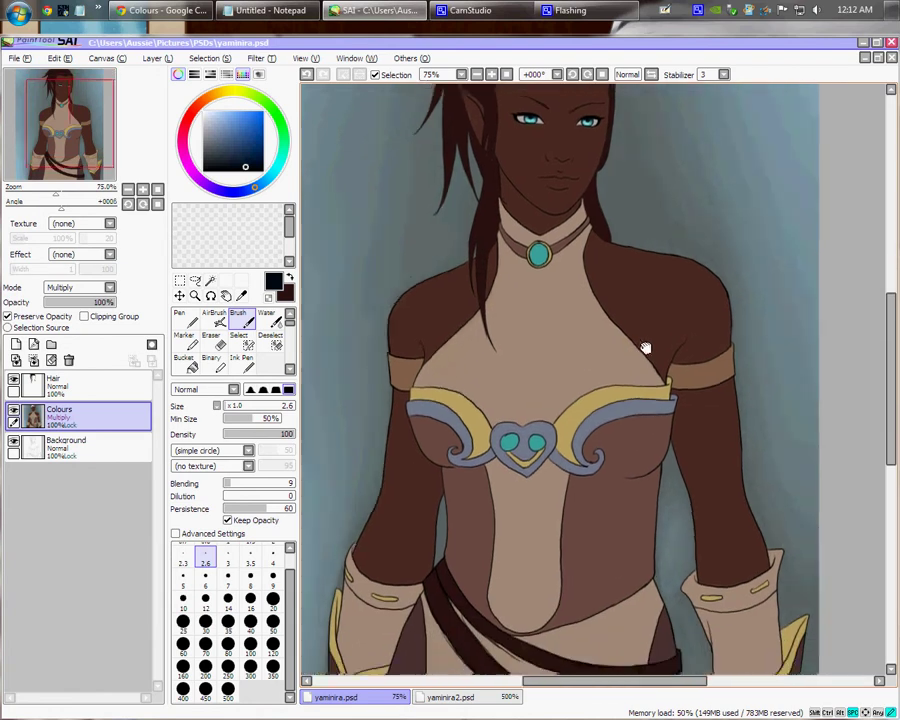
pyautogui.moveTo(625, 416)
pyautogui.mouseDown()
pyautogui.moveTo(695, 342)
pyautogui.moveTo(735, 269)
pyautogui.moveTo(670, 475)
pyautogui.mouseUp()
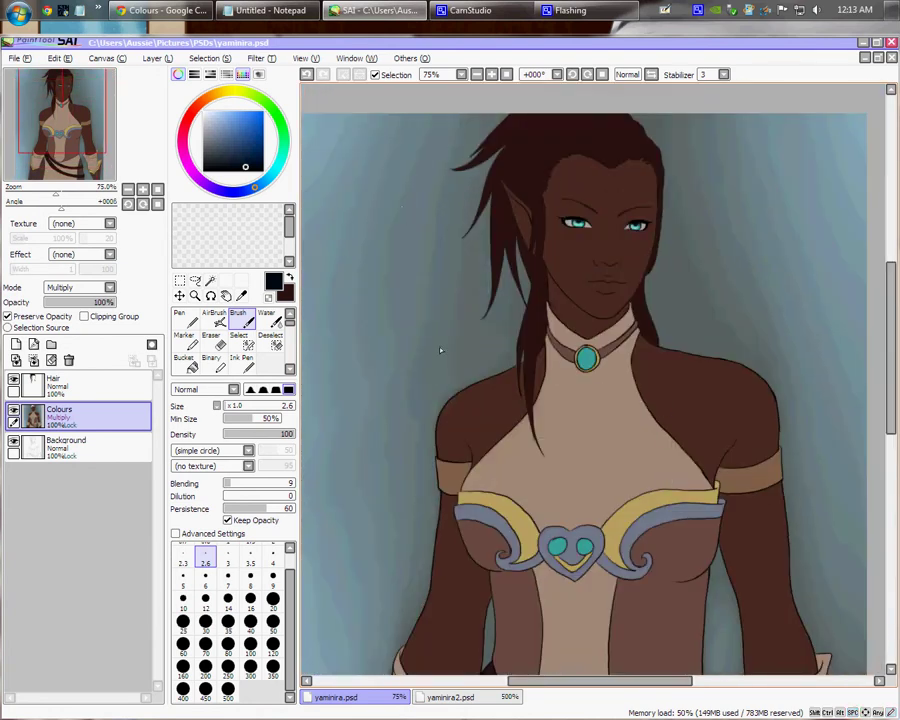
pyautogui.moveTo(667, 348); pyautogui.dragTo(609, 342)
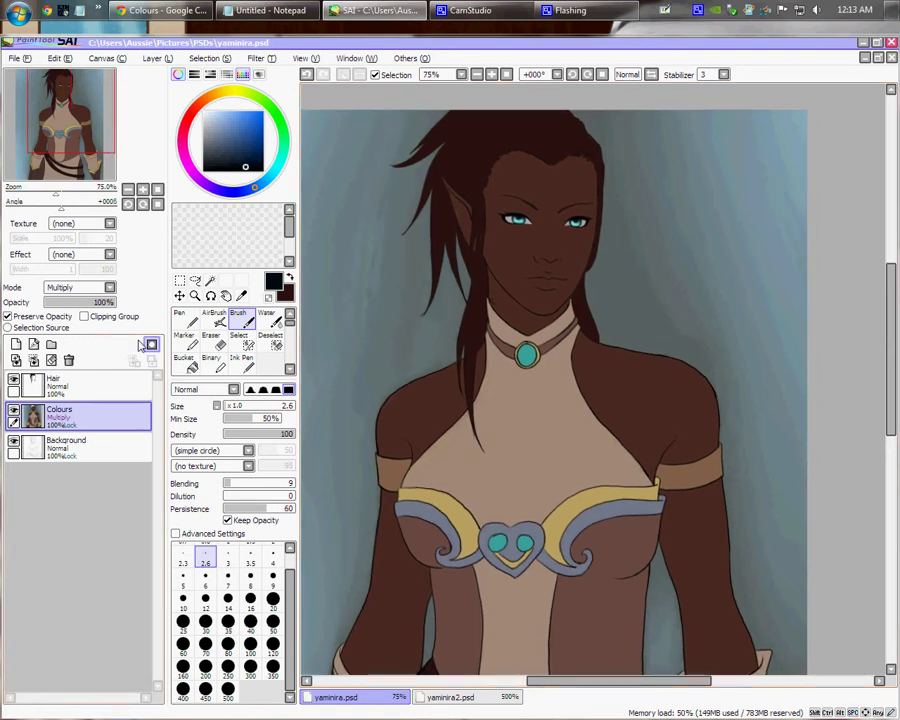
# Brush muted teal-blue into the iris of the left-hand eye on the Colours layer, with the brush size at 4.
pyautogui.scroll(3, 550, 362)
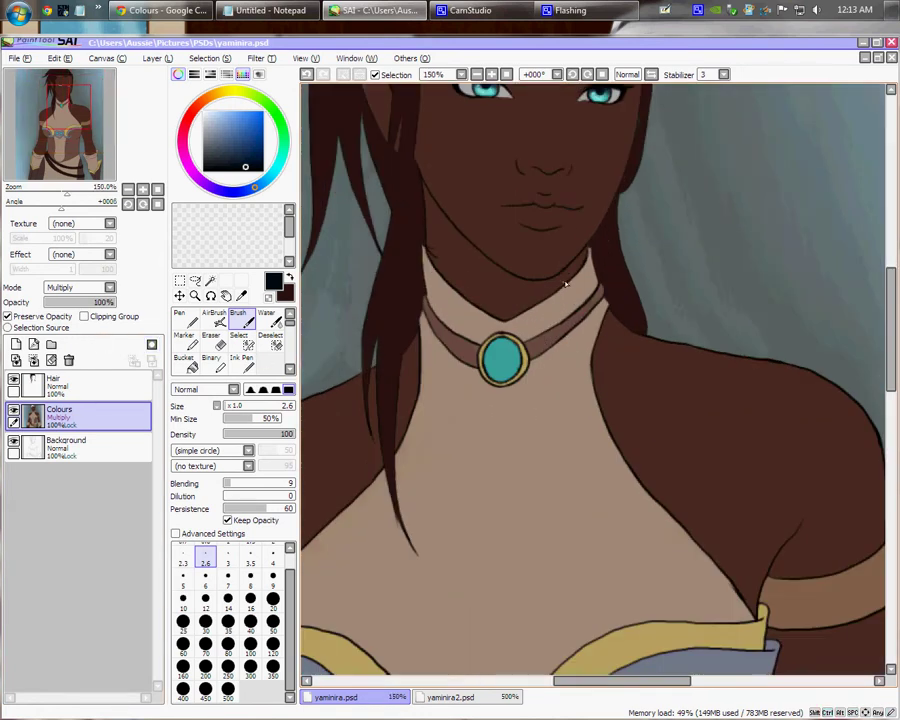
pyautogui.moveTo(552, 112); pyautogui.dragTo(558, 385)
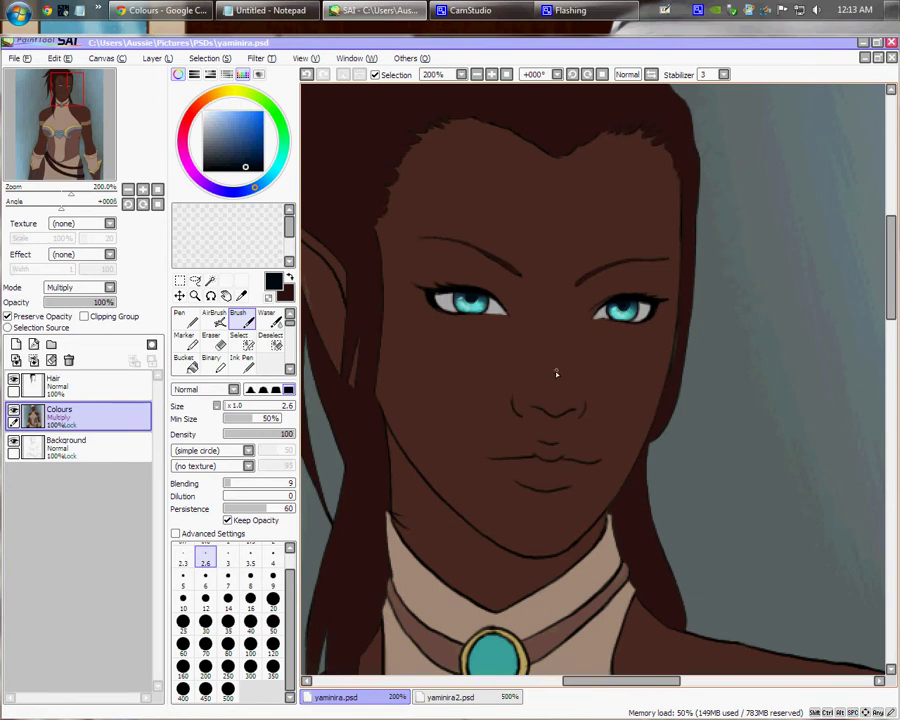
pyautogui.scroll(2, 557, 374)
pyautogui.moveTo(532, 295); pyautogui.dragTo(492, 362)
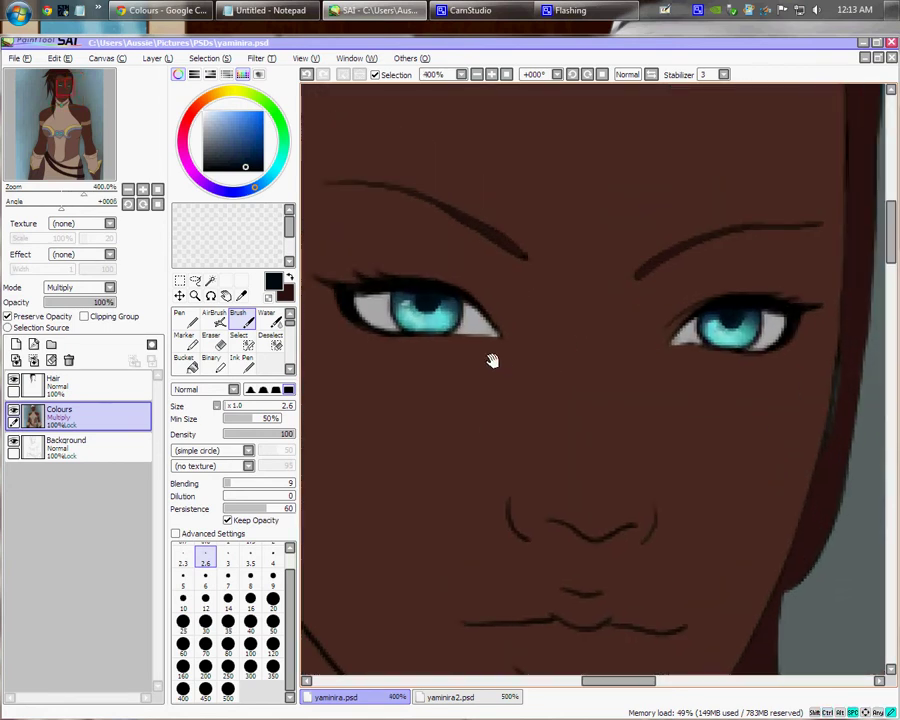
pyautogui.click(285, 148)
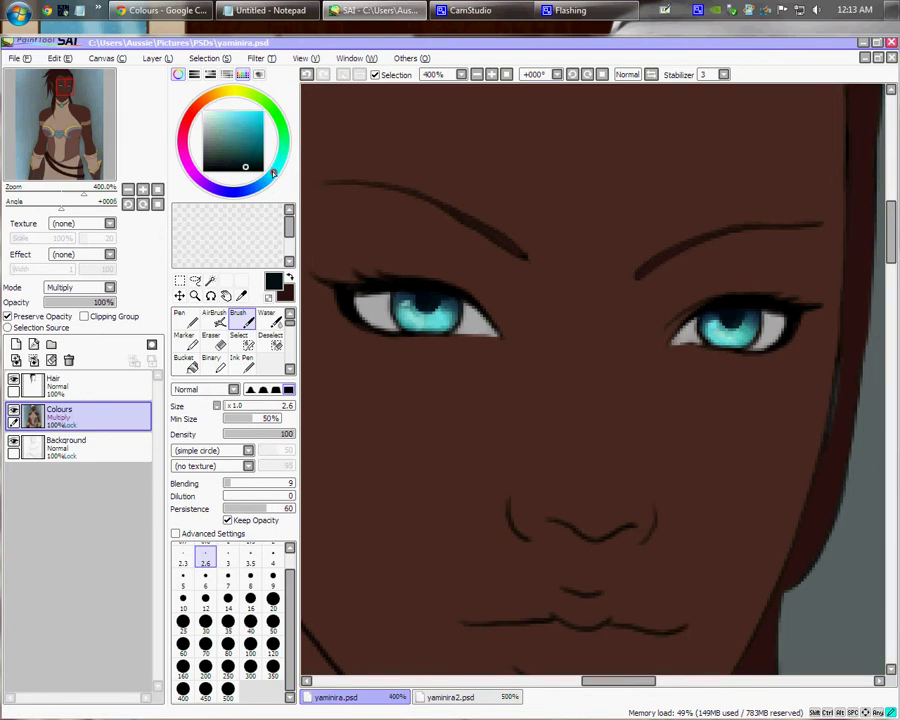
pyautogui.click(250, 142)
pyautogui.moveTo(249, 143); pyautogui.dragTo(241, 146)
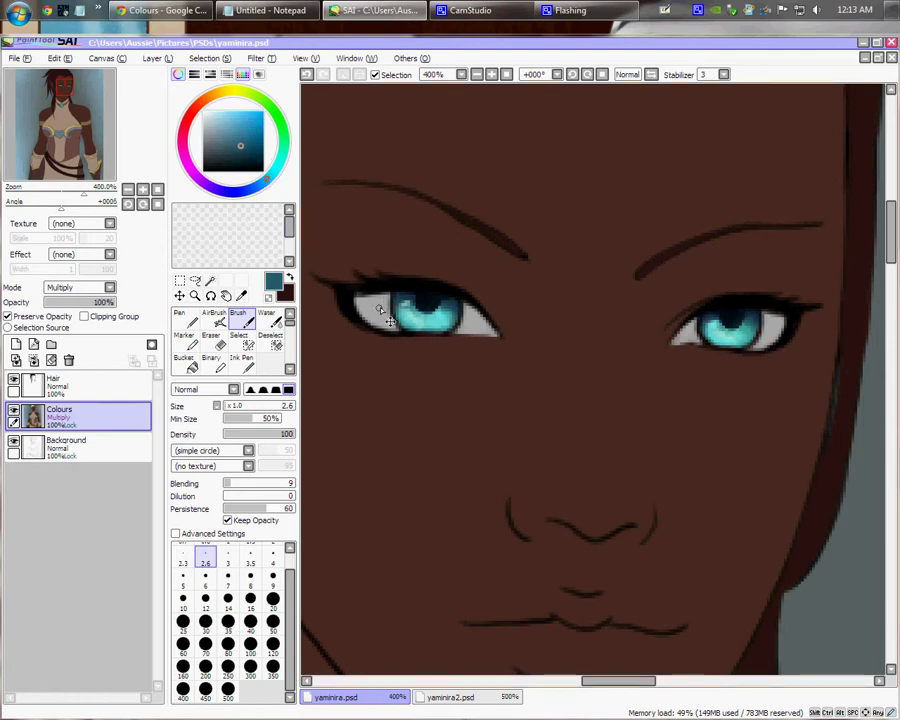
pyautogui.scroll(2, 452, 318)
pyautogui.press(']')
pyautogui.press(']')
pyautogui.press(']')
pyautogui.moveTo(467, 316)
pyautogui.mouseDown()
pyautogui.moveTo(511, 324)
pyautogui.moveTo(480, 349)
pyautogui.moveTo(518, 385)
pyautogui.moveTo(394, 345)
pyautogui.moveTo(512, 386)
pyautogui.mouseUp()
# Add fine light-blue highlights to the lower iris of the left-hand eye with a 0.8 brush.
pyautogui.click(240, 117)
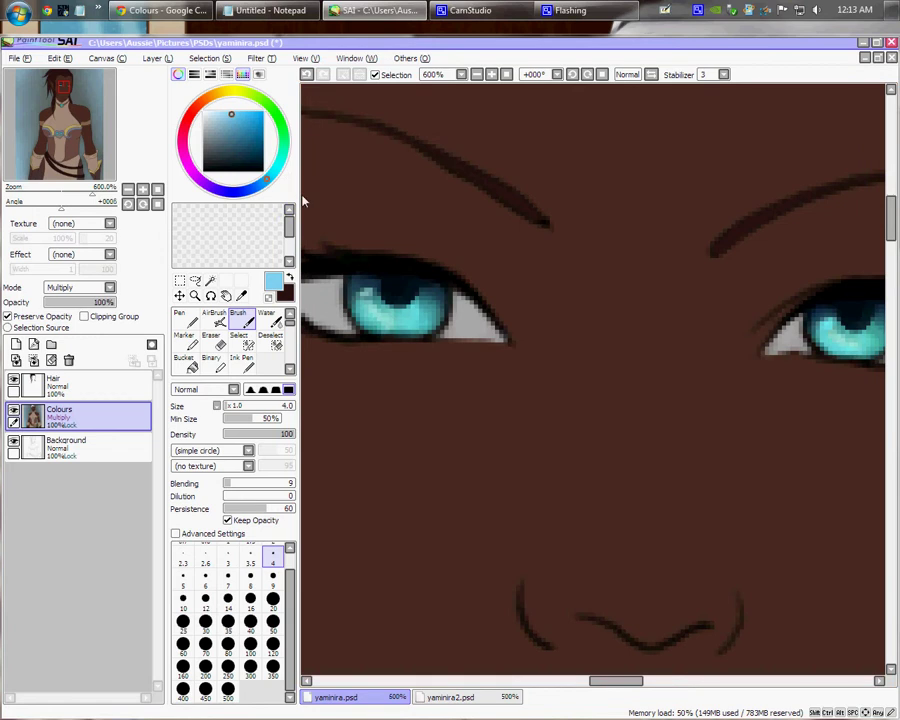
pyautogui.press('[')
pyautogui.press('[')
pyautogui.press('[')
pyautogui.press('[')
pyautogui.press('[')
pyautogui.press('[')
pyautogui.press('[')
pyautogui.press('[')
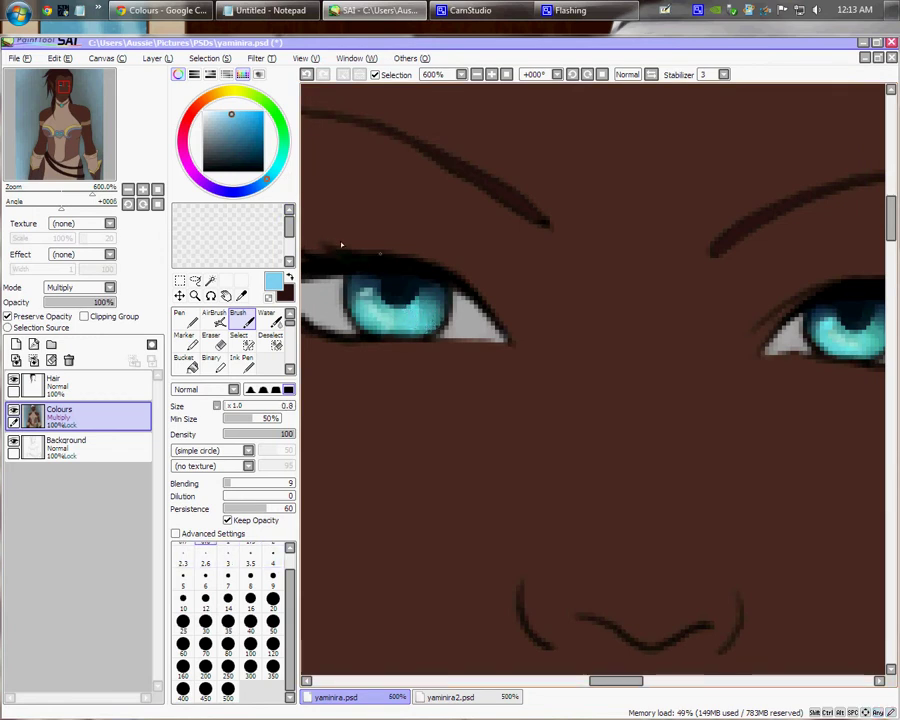
# Tint both irises with fine strokes of saturated mint green.
pyautogui.click(286, 148)
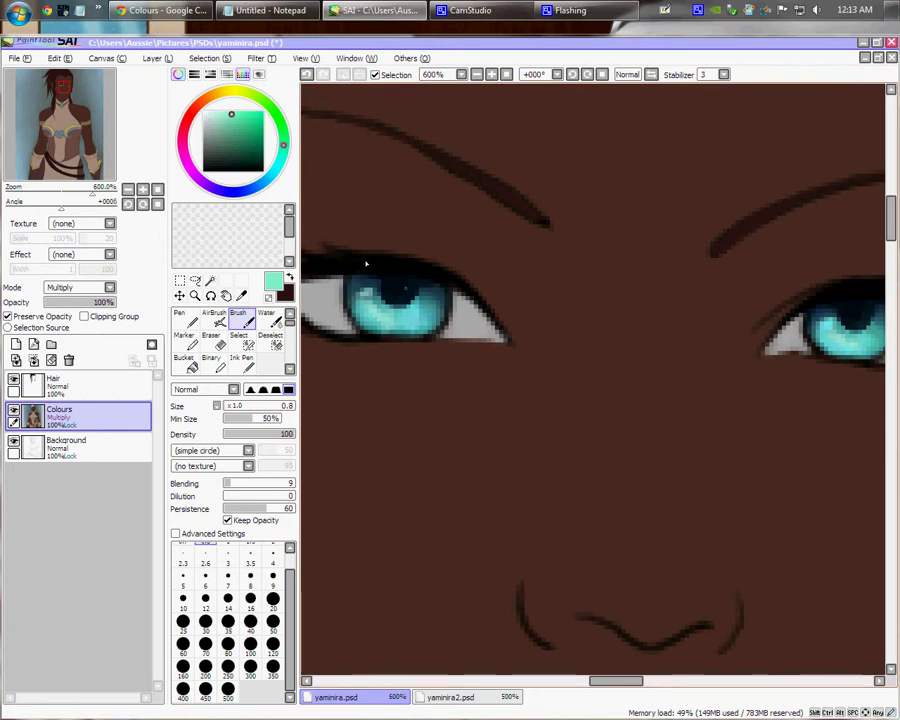
pyautogui.click(224, 111)
pyautogui.click(254, 111)
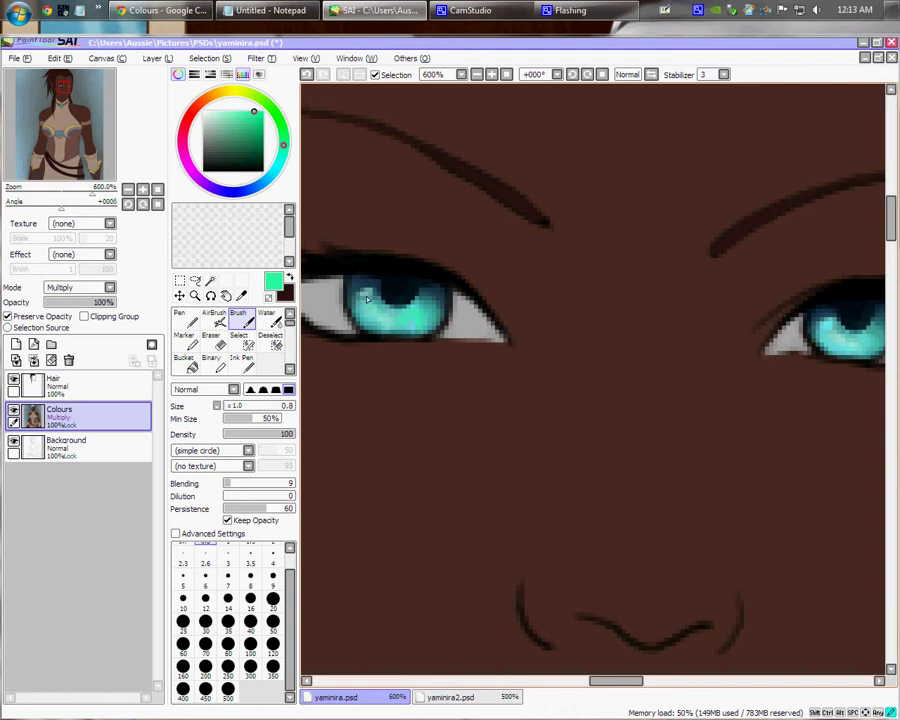
pyautogui.moveTo(692, 458); pyautogui.dragTo(466, 430)
pyautogui.moveTo(625, 370); pyautogui.dragTo(573, 368)
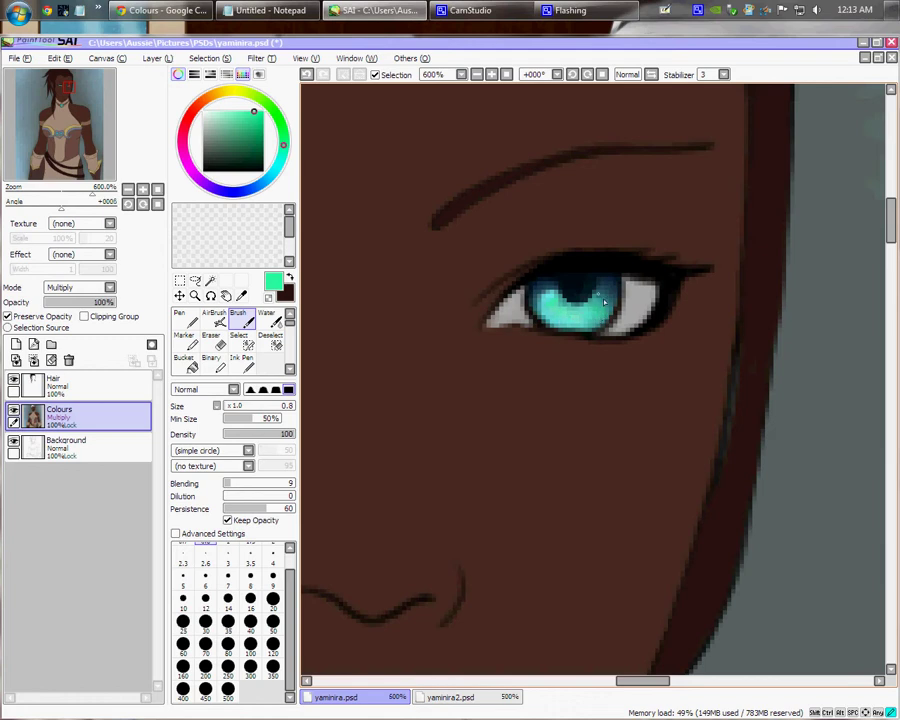
# Add small lime-green flecks to the irises of both eyes.
pyautogui.click(259, 99)
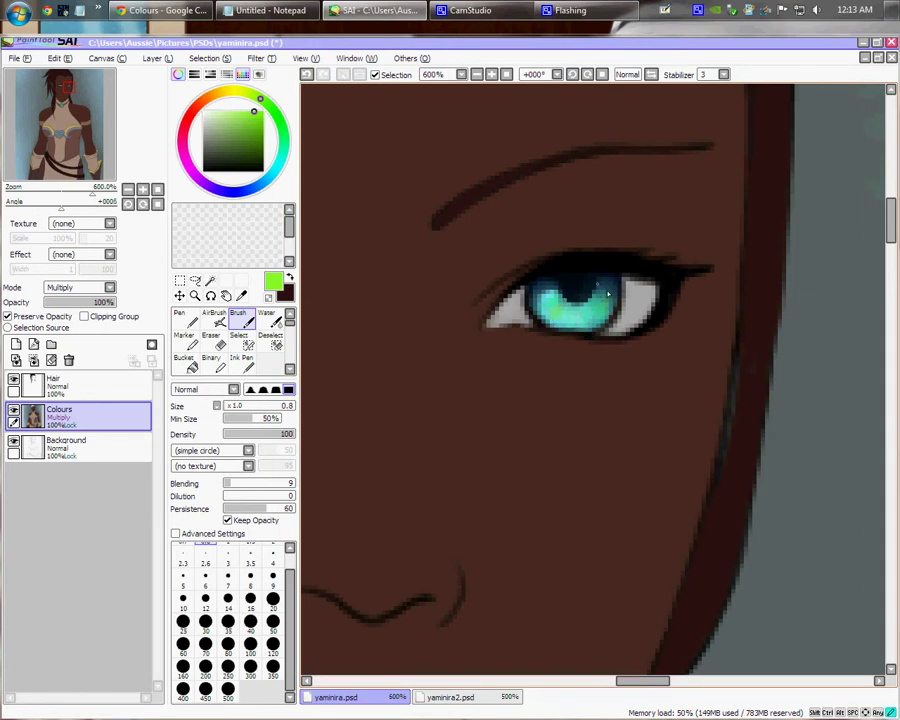
pyautogui.moveTo(536, 382); pyautogui.dragTo(725, 388)
pyautogui.moveTo(480, 380); pyautogui.dragTo(627, 398)
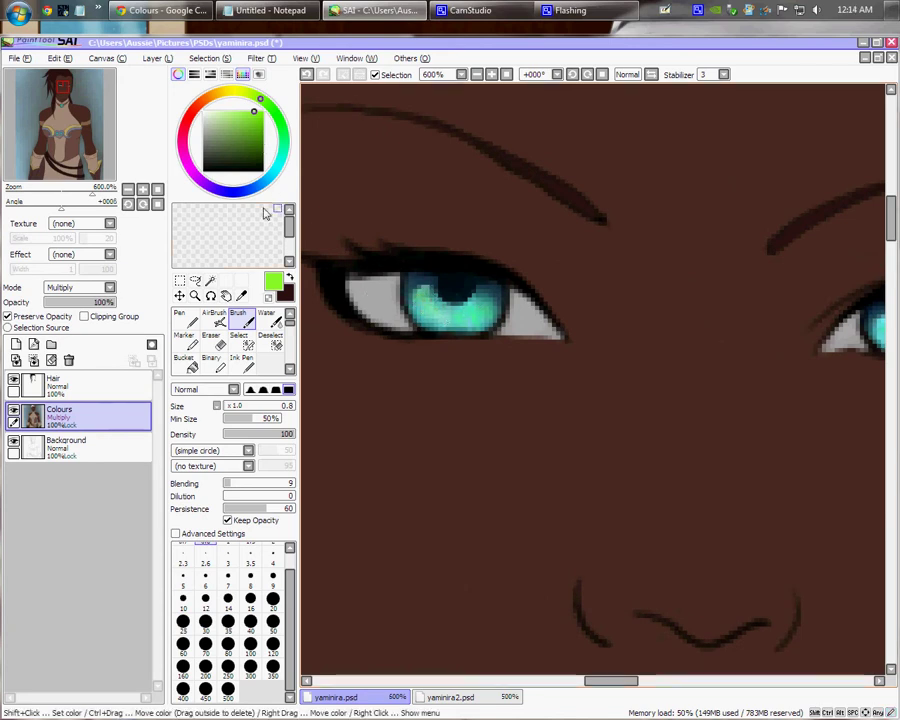
# Dab a white catchlight on the upper edge of each iris with a size 3.5 brush.
pyautogui.moveTo(227, 112); pyautogui.dragTo(201, 104)
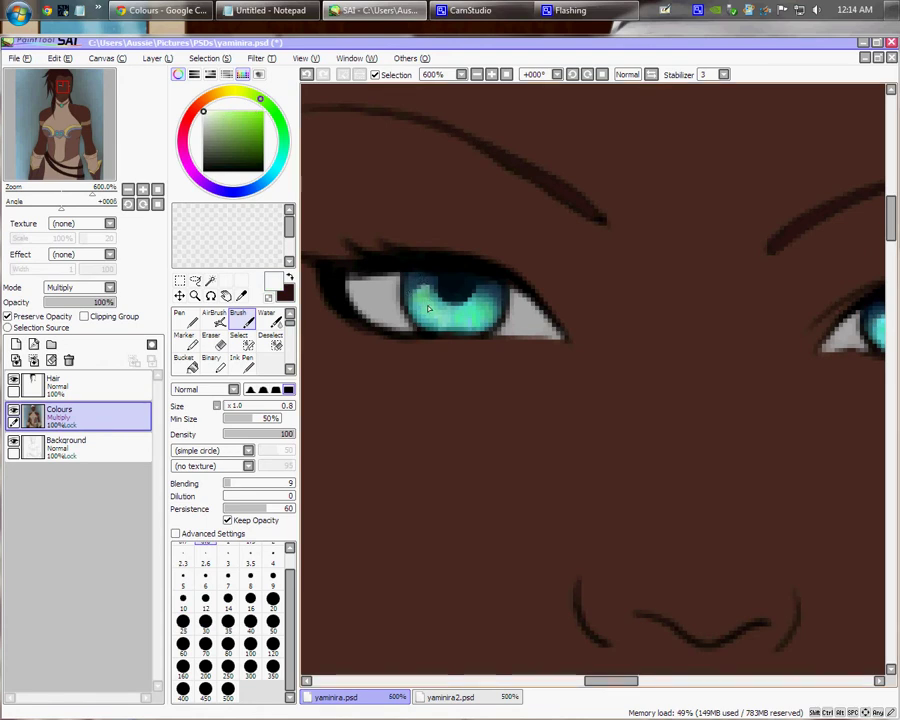
pyautogui.press(']')
pyautogui.press(']')
pyautogui.press(']')
pyautogui.press(']')
pyautogui.press(']')
pyautogui.press(']')
pyautogui.press(']')
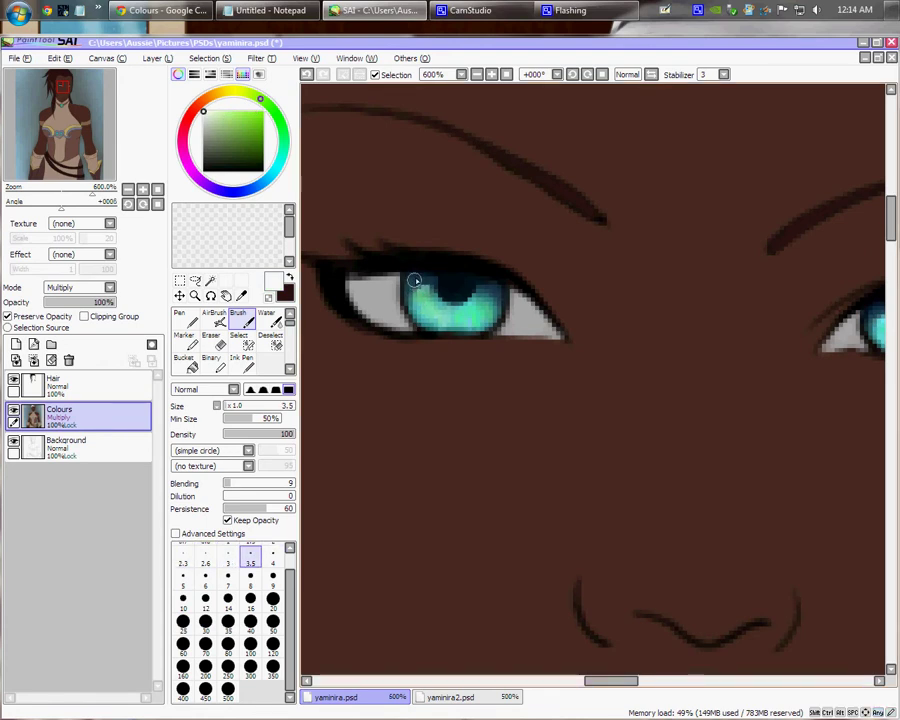
pyautogui.click(414, 281)
pyautogui.moveTo(675, 460); pyautogui.dragTo(412, 401)
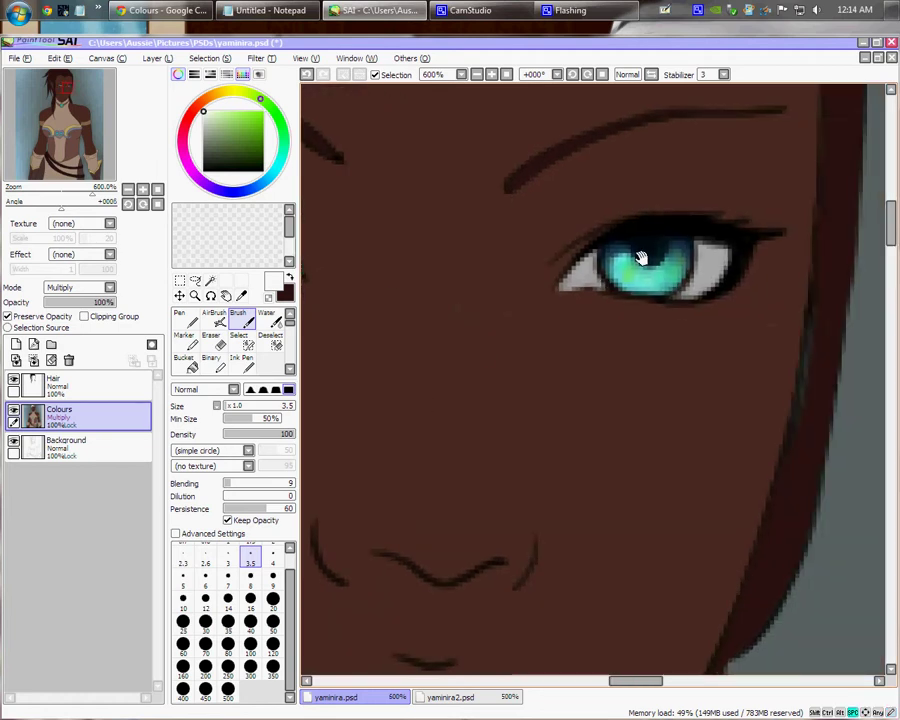
pyautogui.click(607, 252)
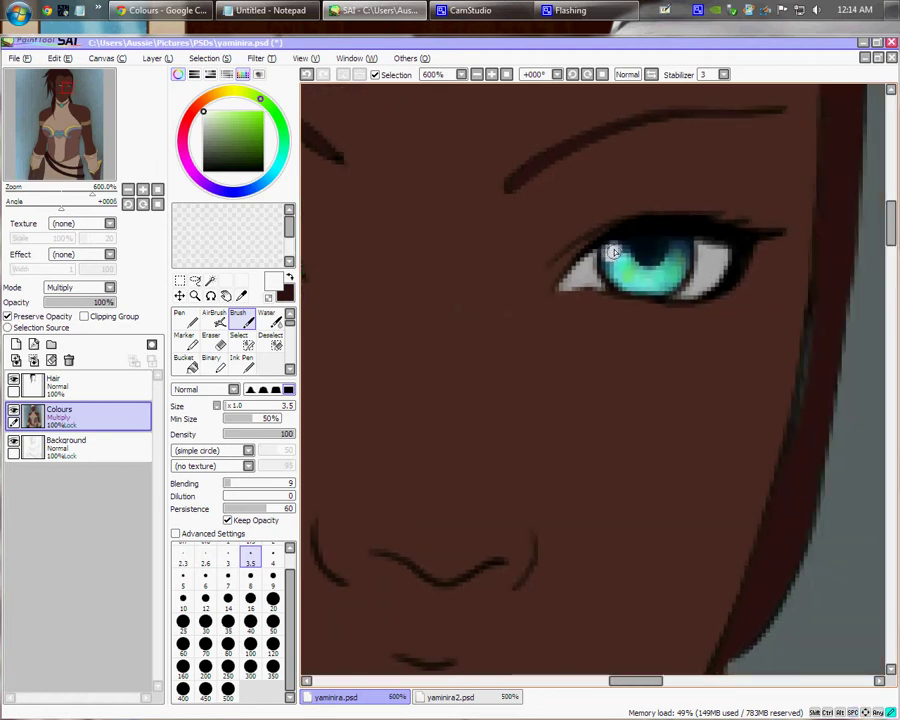
# Darken the upper outer part of the right-hand iris with dark teal and dark blue sampled from the eye.
pyautogui.scroll(-6, 528, 460)
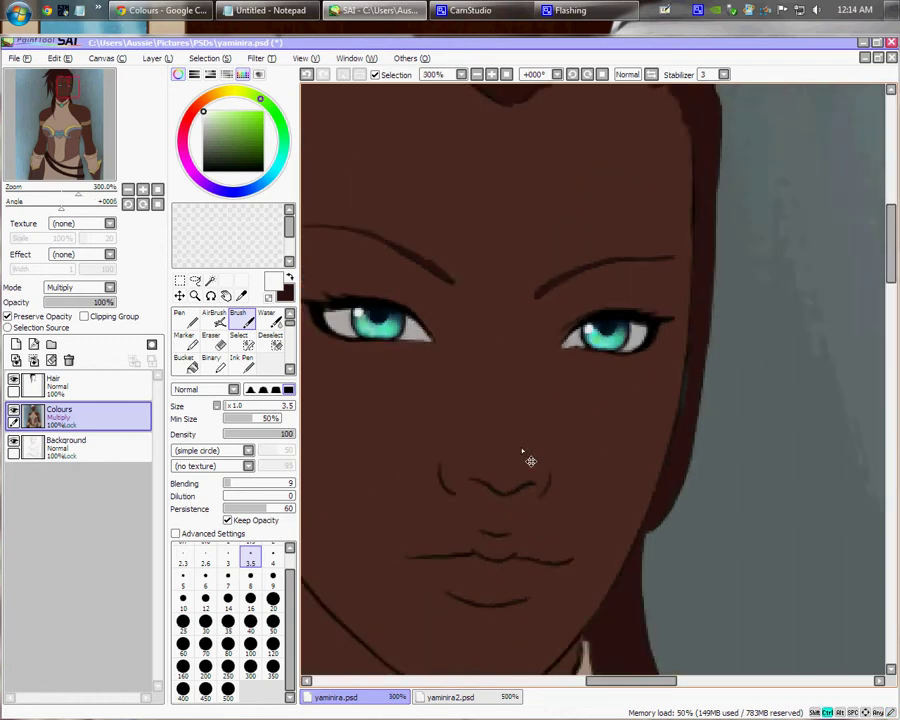
pyautogui.scroll(6, 537, 517)
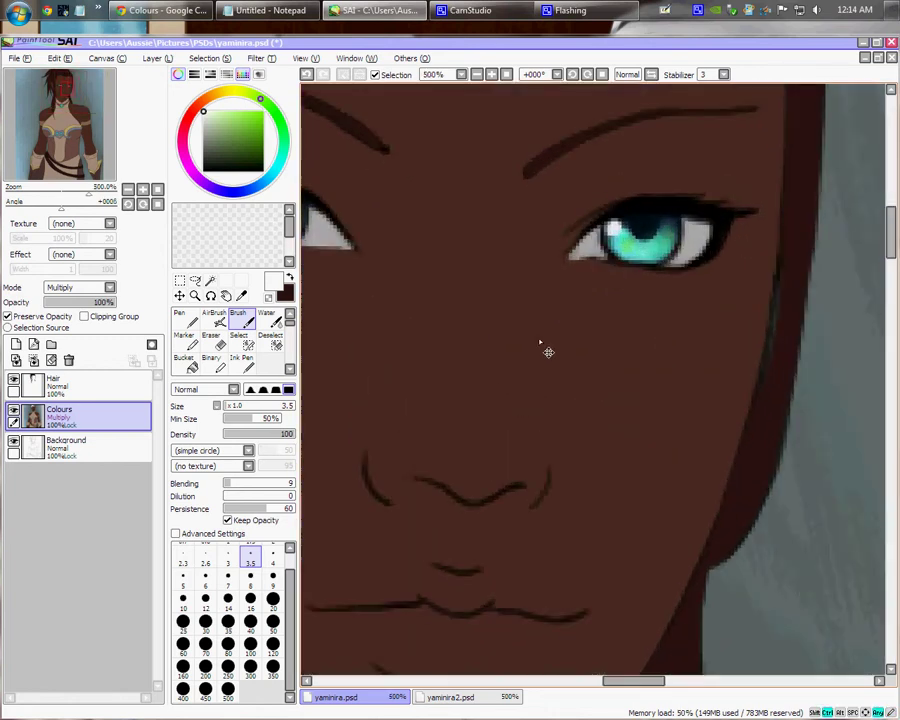
pyautogui.moveTo(579, 341); pyautogui.dragTo(501, 388)
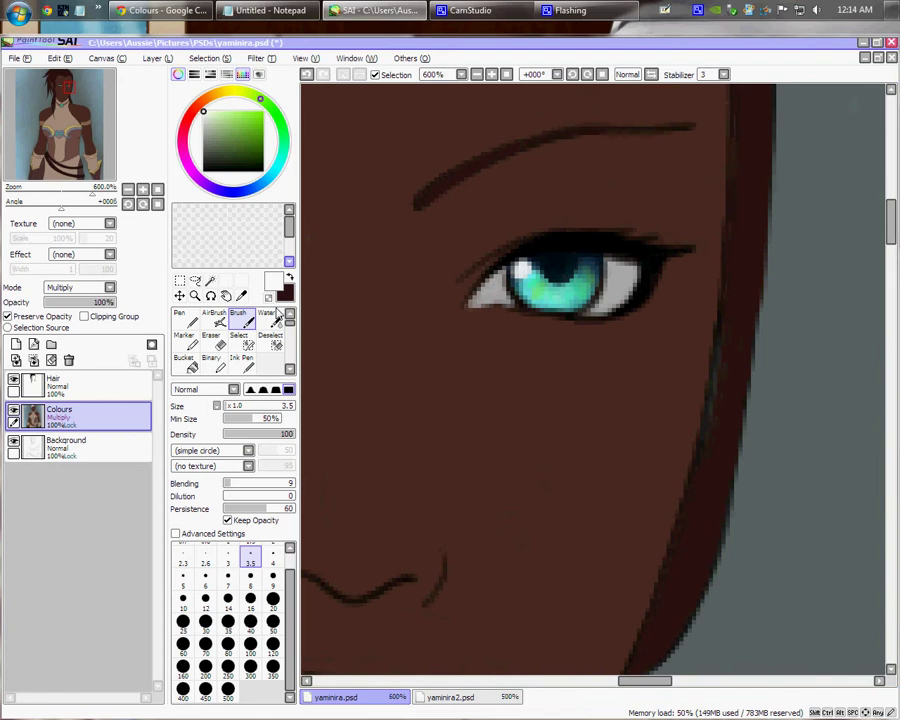
pyautogui.rightClick(589, 268)
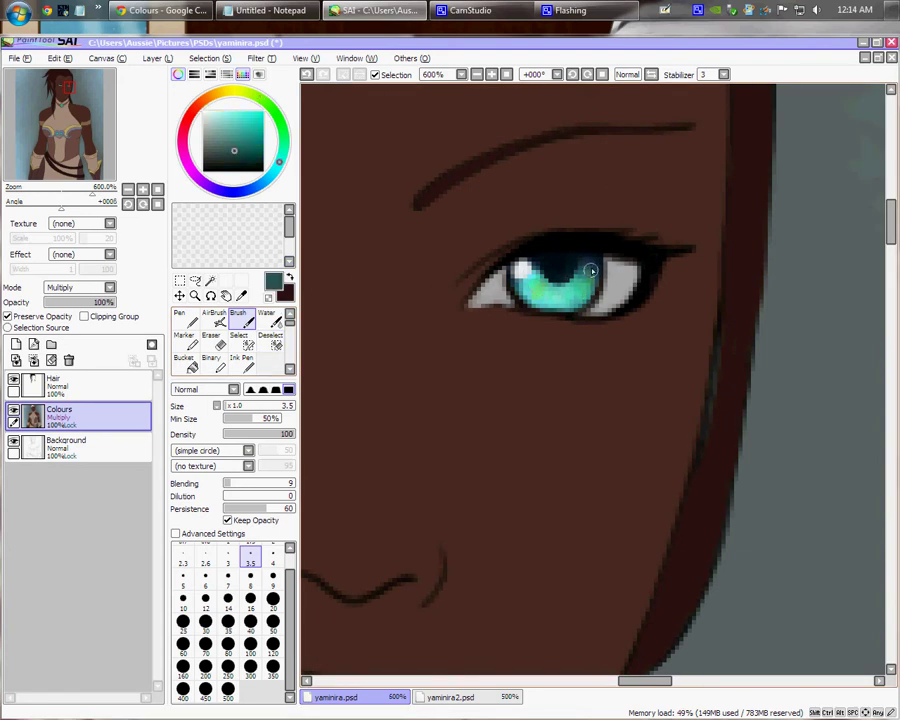
pyautogui.moveTo(585, 260)
pyautogui.mouseDown()
pyautogui.moveTo(587, 267)
pyautogui.moveTo(575, 263)
pyautogui.moveTo(588, 267)
pyautogui.mouseUp()
pyautogui.keyDown('alt'); pyautogui.click(588, 256); pyautogui.keyUp('alt')
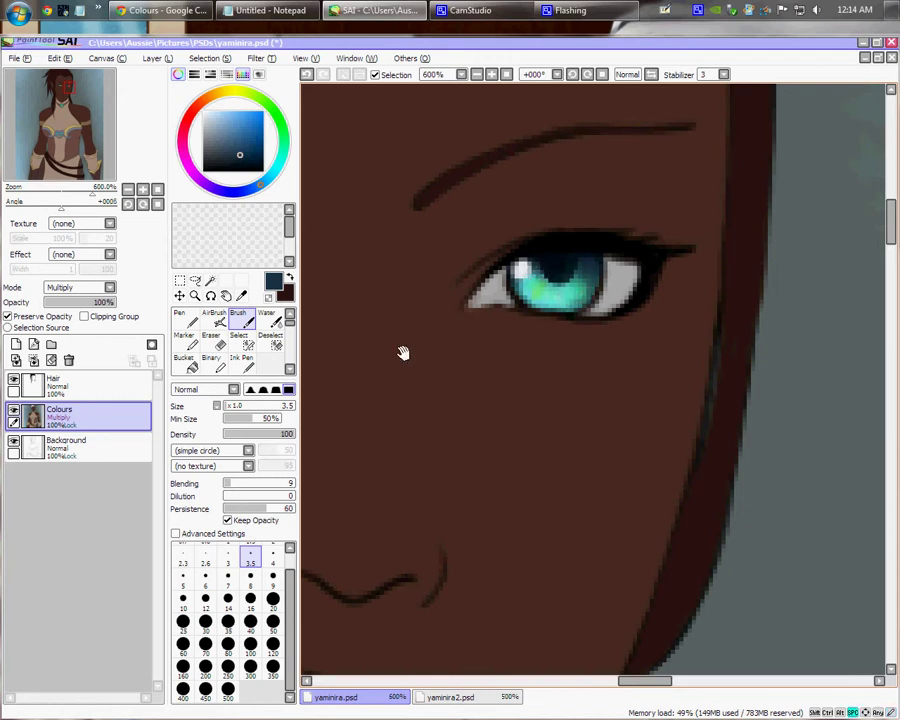
# Shade the inner side of the left-hand iris with the sampled dark blue, enlarging the brush to size 6.
pyautogui.moveTo(402, 354)
pyautogui.mouseDown()
pyautogui.moveTo(517, 374)
pyautogui.moveTo(652, 370)
pyautogui.mouseUp()
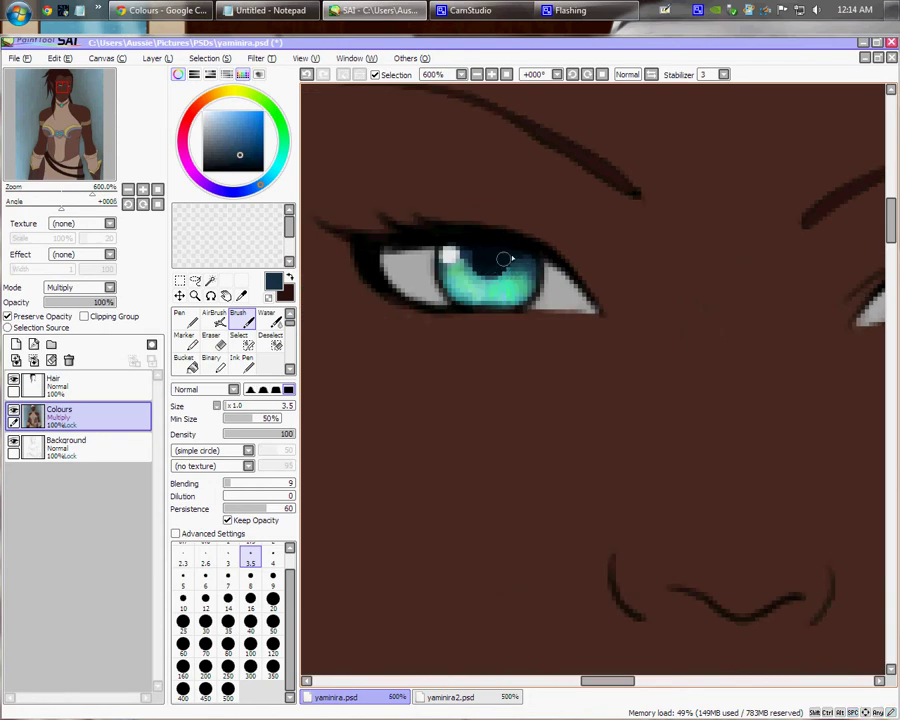
pyautogui.moveTo(516, 251); pyautogui.dragTo(521, 284)
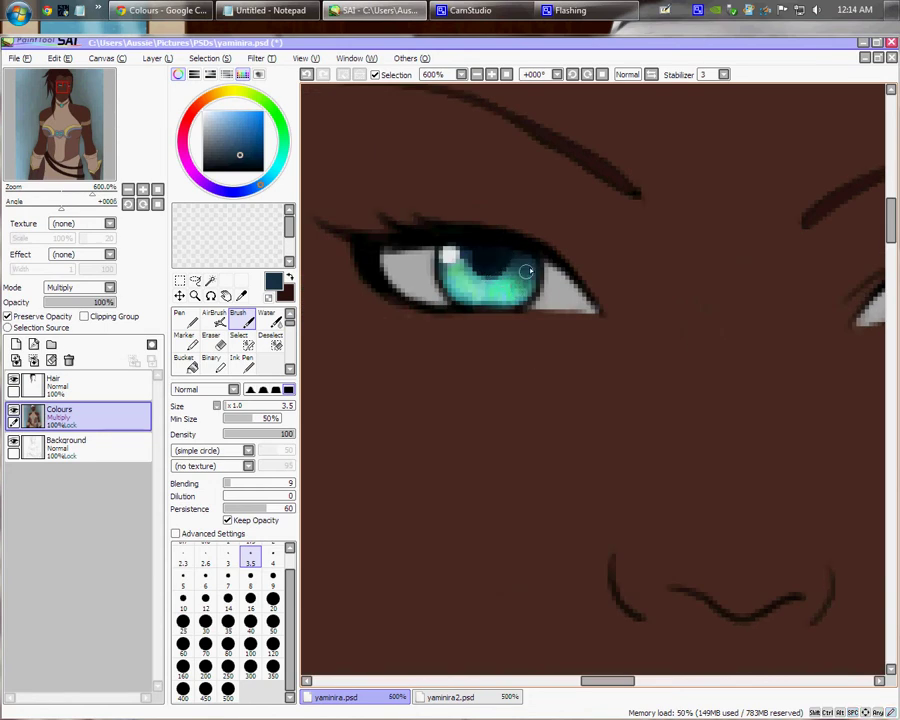
pyautogui.press(']')
pyautogui.press(']')
pyautogui.press(']')
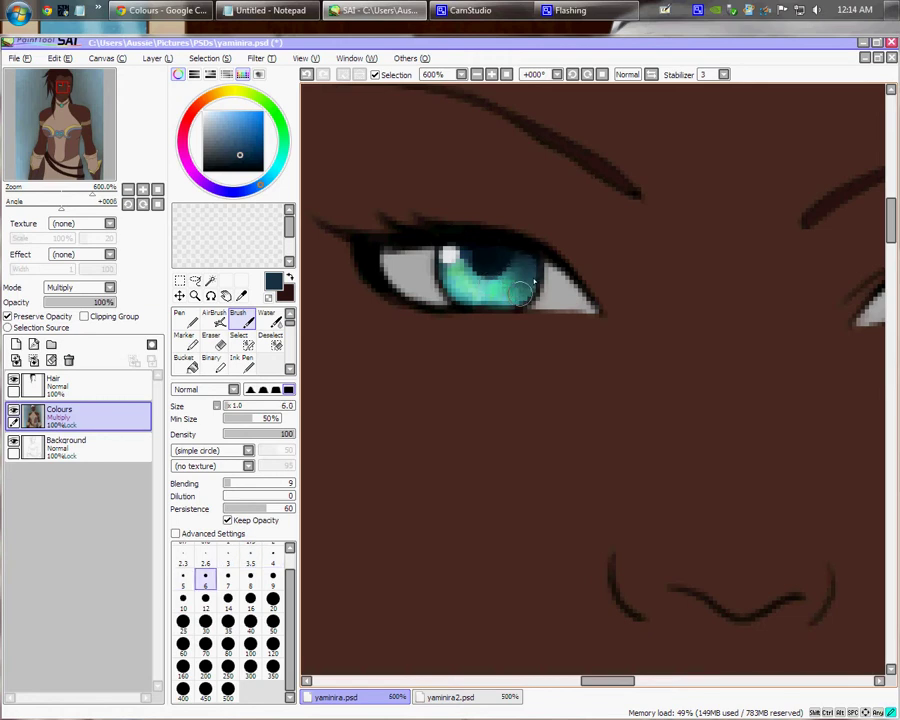
# Deepen the pupil of the left-hand eye with near-black blue sampled from it, using the size 6 brush.
pyautogui.scroll(-6, 572, 457)
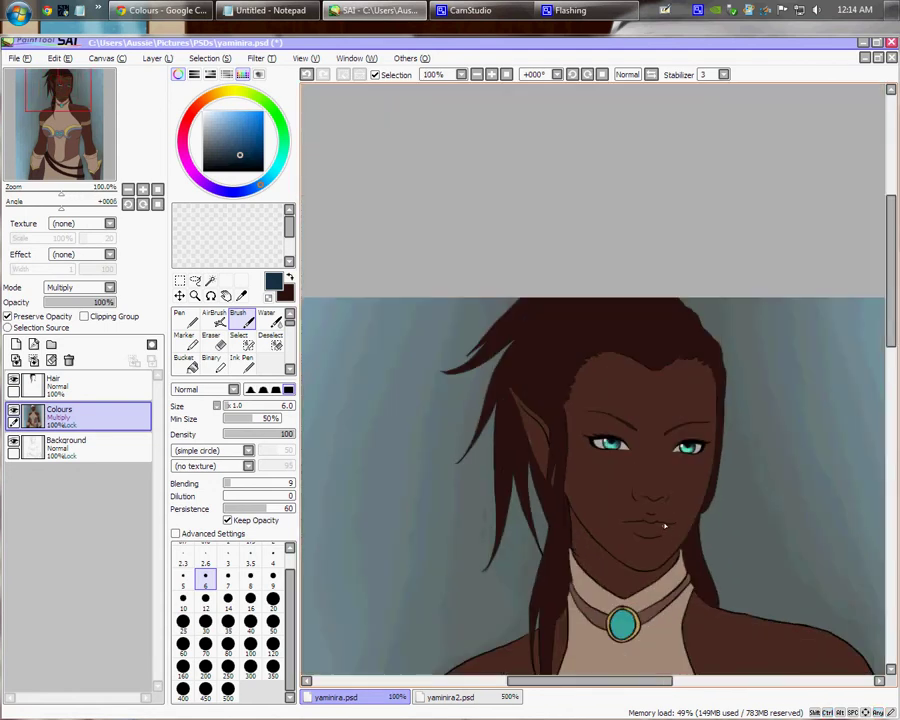
pyautogui.scroll(5, 707, 586)
pyautogui.moveTo(512, 297)
pyautogui.mouseDown()
pyautogui.moveTo(559, 388)
pyautogui.moveTo(564, 433)
pyautogui.mouseUp()
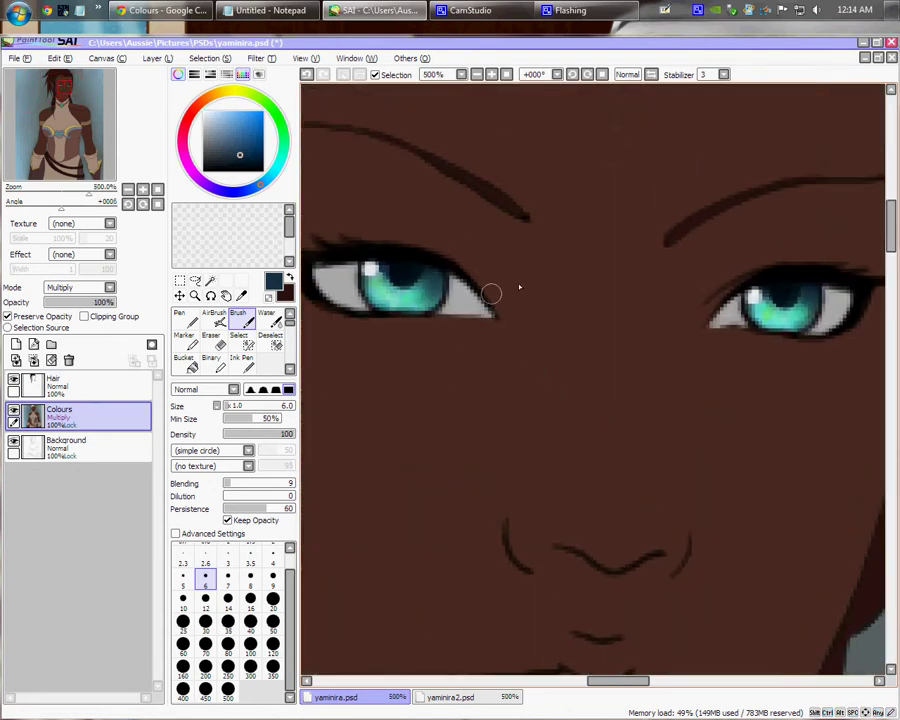
pyautogui.rightClick(408, 271)
pyautogui.moveTo(402, 265)
pyautogui.mouseDown()
pyautogui.moveTo(394, 269)
pyautogui.moveTo(401, 276)
pyautogui.mouseUp()
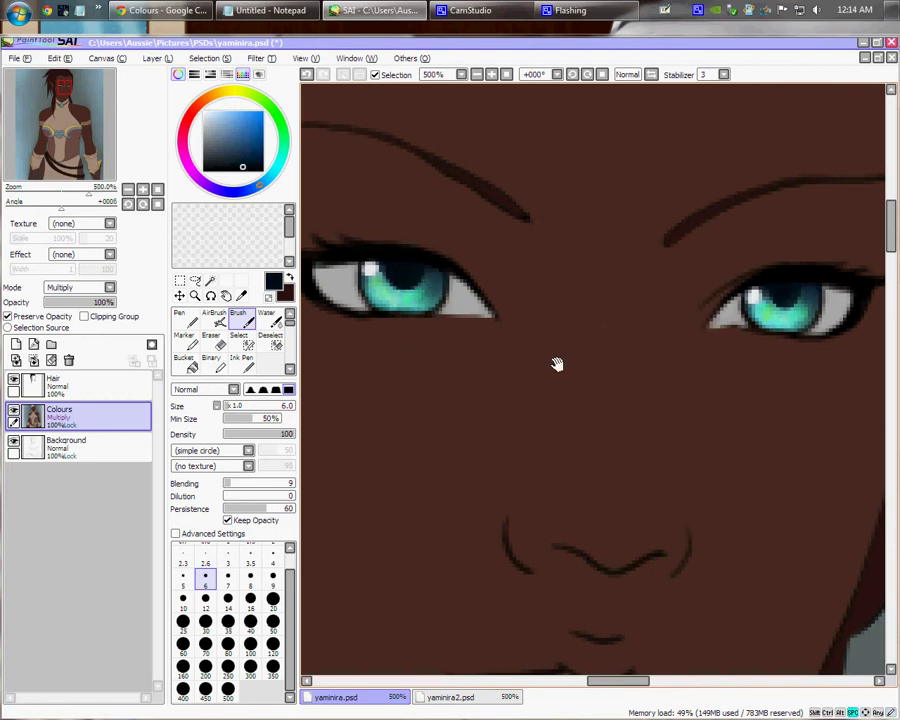
# Shade the white of the left-hand eye along its lid and outer edge with a darkened sampled grey, using a size 3 brush.
pyautogui.moveTo(557, 364); pyautogui.dragTo(427, 309)
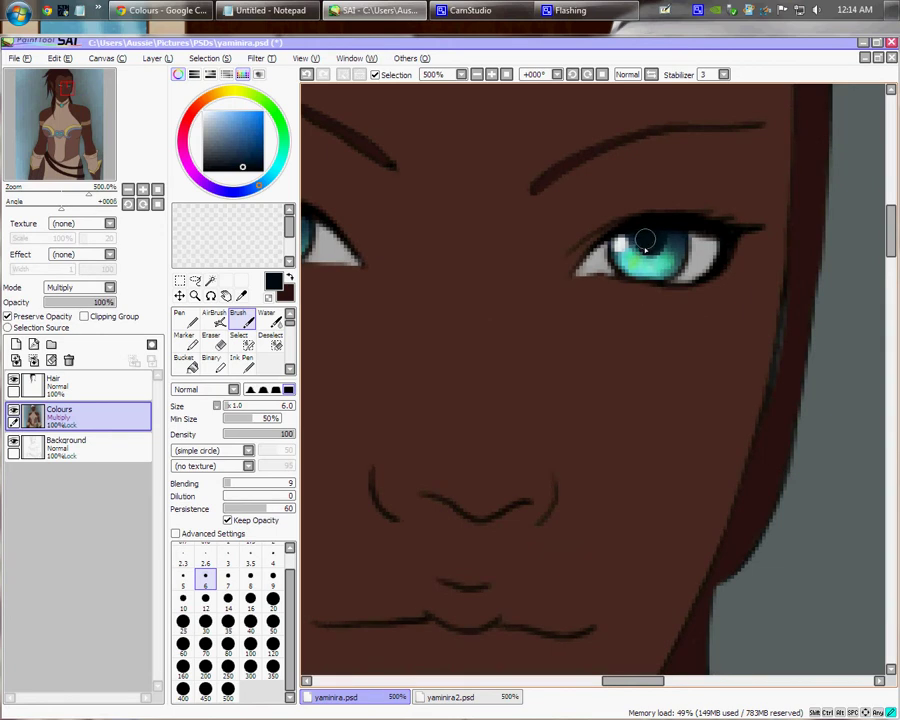
pyautogui.moveTo(486, 384); pyautogui.dragTo(592, 391)
pyautogui.rightClick(436, 259)
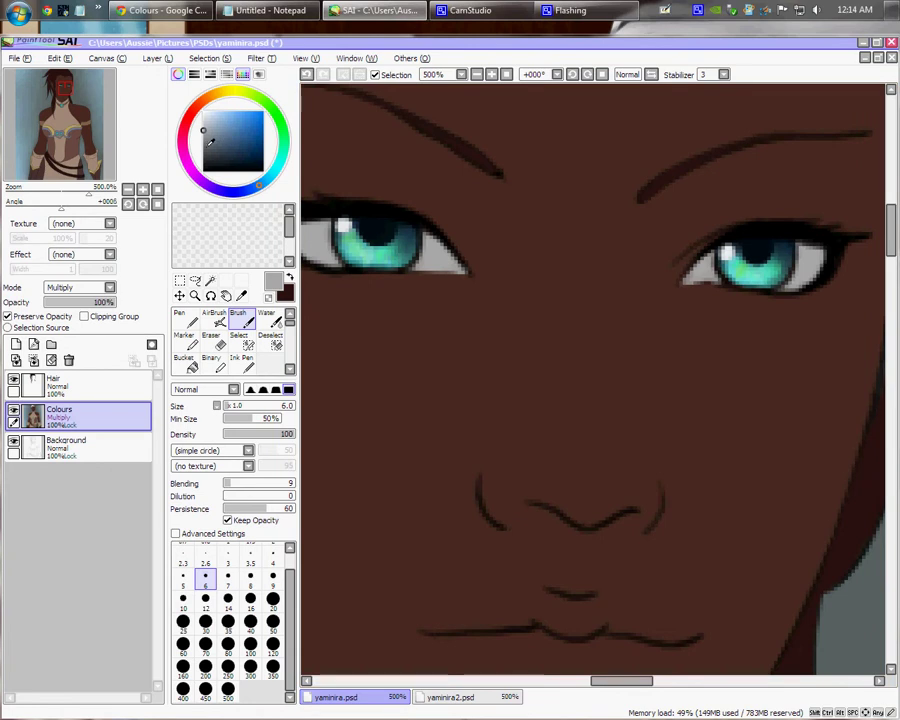
pyautogui.click(206, 148)
pyautogui.moveTo(385, 320); pyautogui.dragTo(538, 400)
pyautogui.press('[')
pyautogui.press('[')
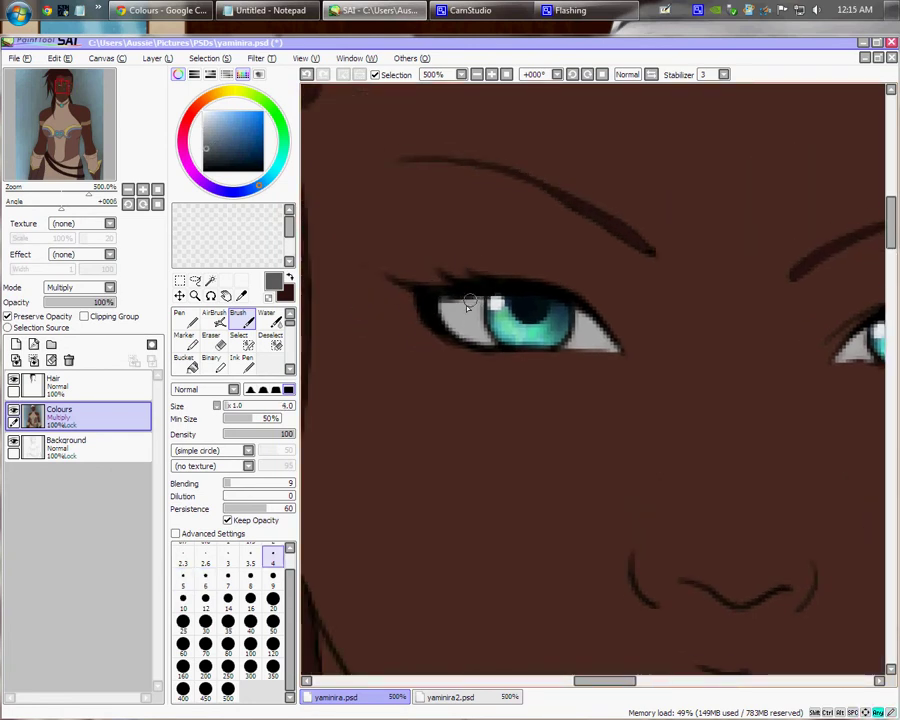
pyautogui.press('[')
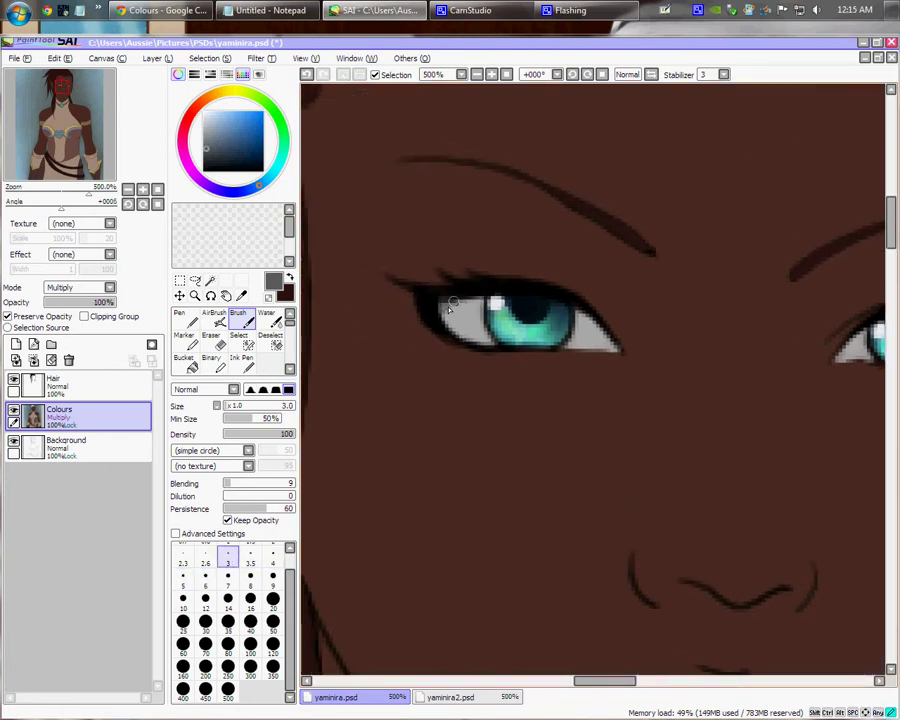
pyautogui.moveTo(455, 298); pyautogui.dragTo(470, 298)
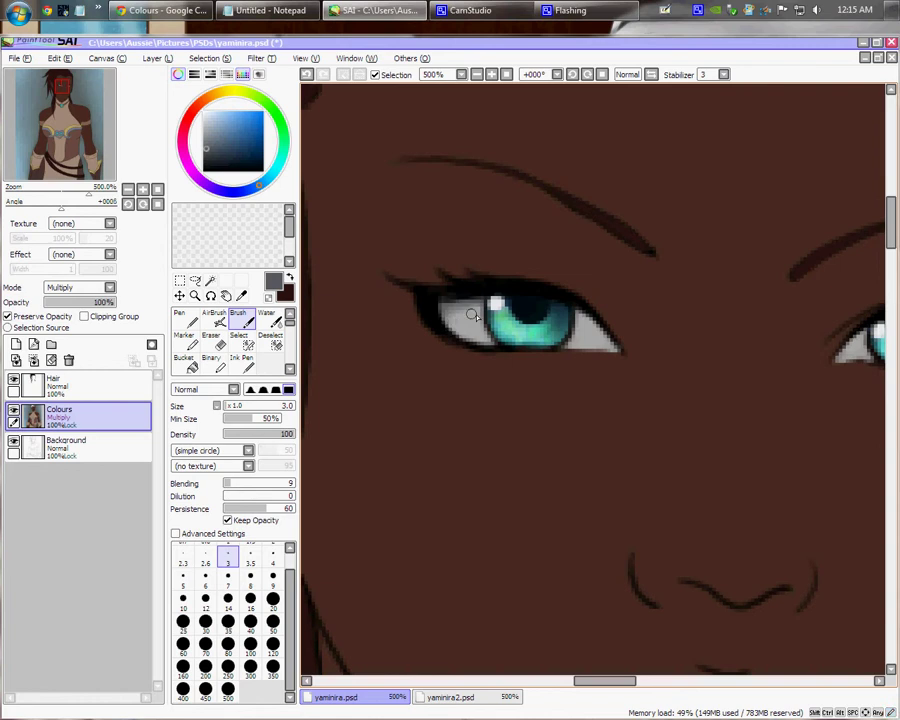
pyautogui.moveTo(436, 302); pyautogui.dragTo(475, 341)
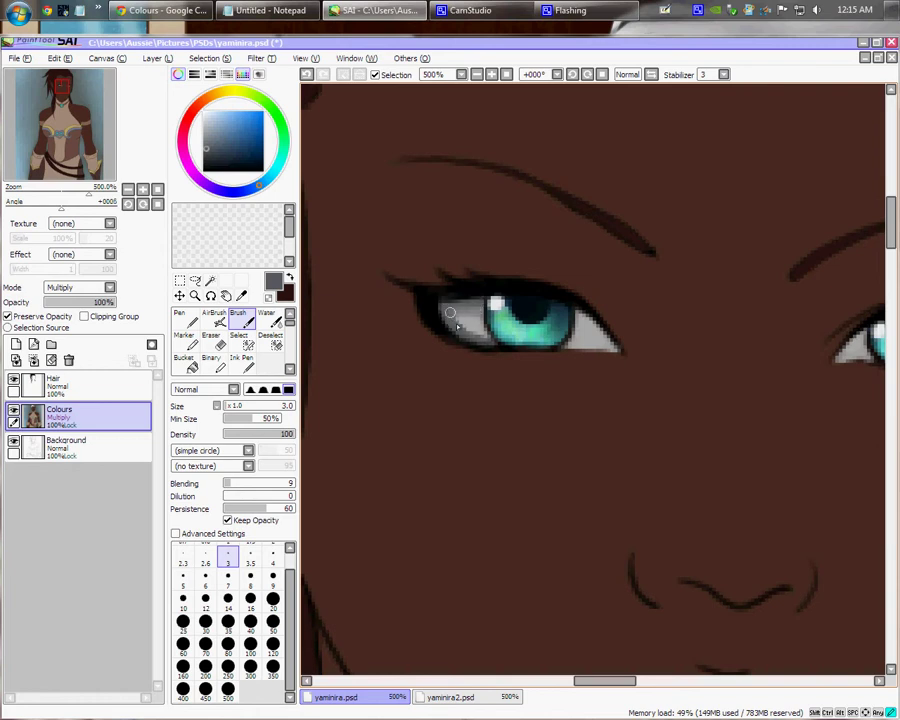
pyautogui.moveTo(450, 313); pyautogui.dragTo(467, 330)
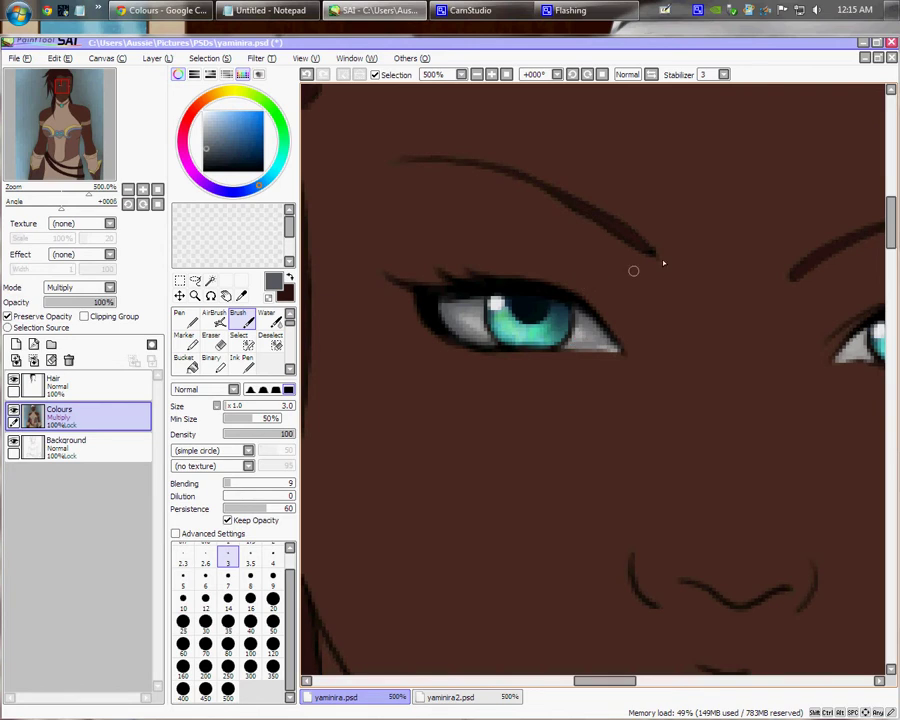
# Shade the white of the right-hand eye on both sides of the iris with the same dark grey, using brush sizes 2.3 and 3.
pyautogui.moveTo(668, 432); pyautogui.dragTo(505, 375)
pyautogui.moveTo(680, 340); pyautogui.dragTo(569, 344)
pyautogui.press('[')
pyautogui.press('[')
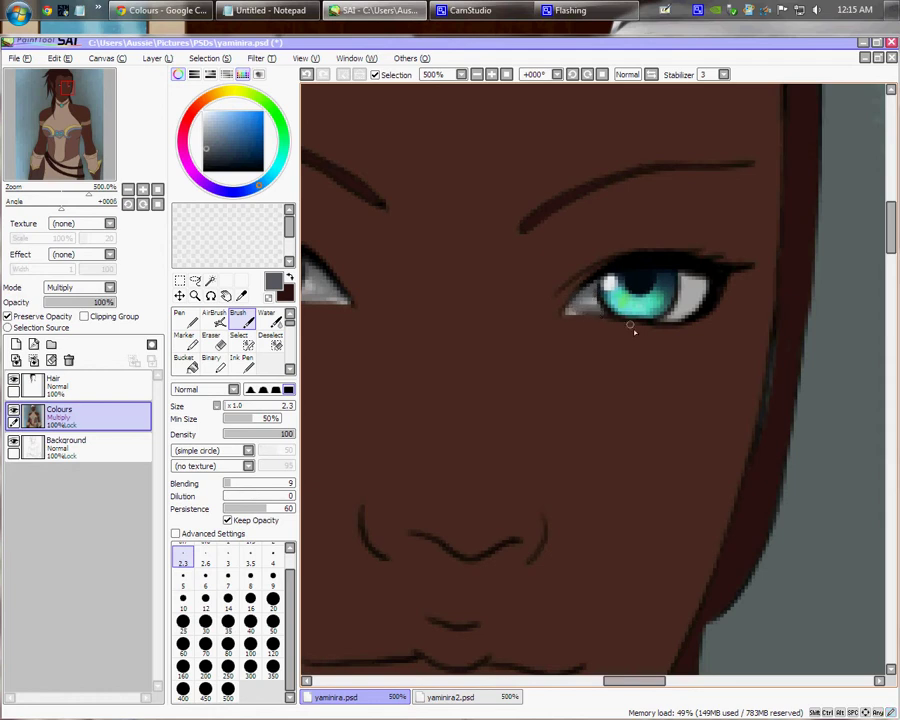
pyautogui.press(']')
pyautogui.press(']')
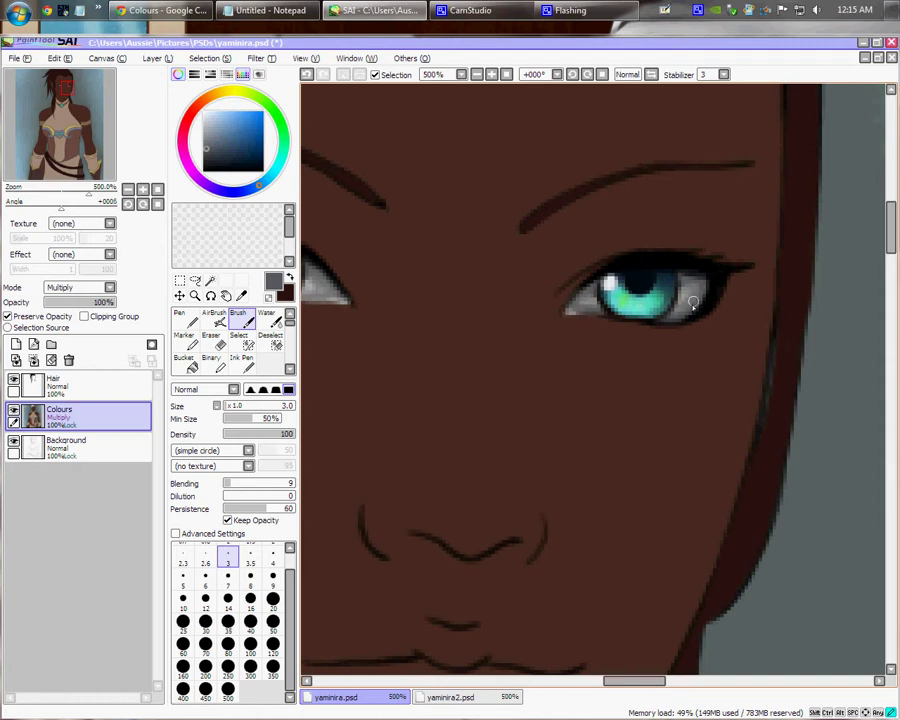
# Sample the pale catchlight colour from the right-hand eye and reduce the brush to size 1.5.
pyautogui.keyDown('alt'); pyautogui.click(612, 285); pyautogui.keyUp('alt')
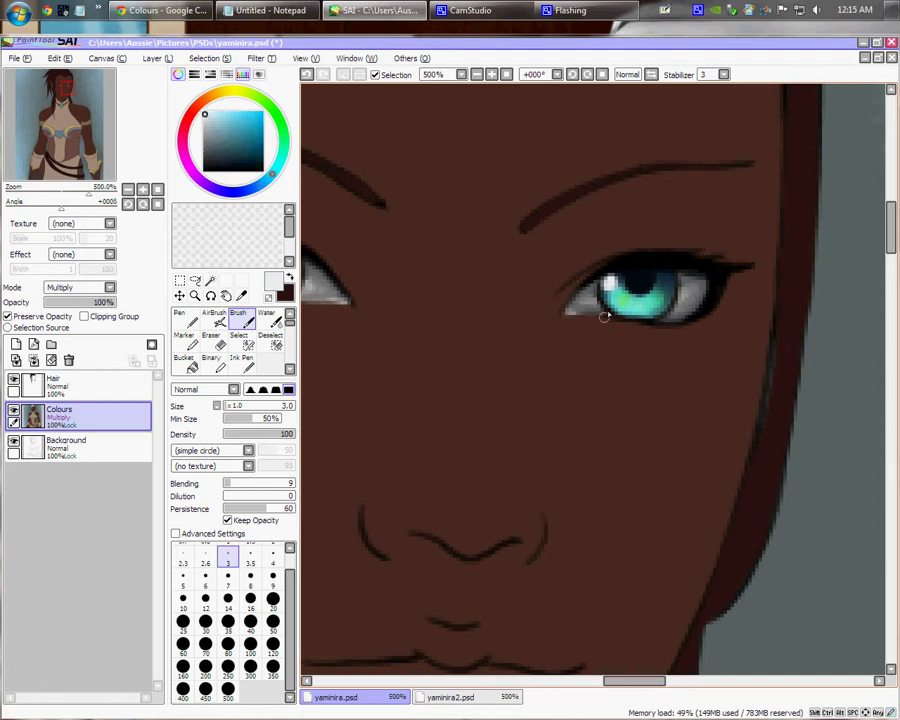
pyautogui.press('[')
pyautogui.moveTo(663, 297); pyautogui.dragTo(696, 309)
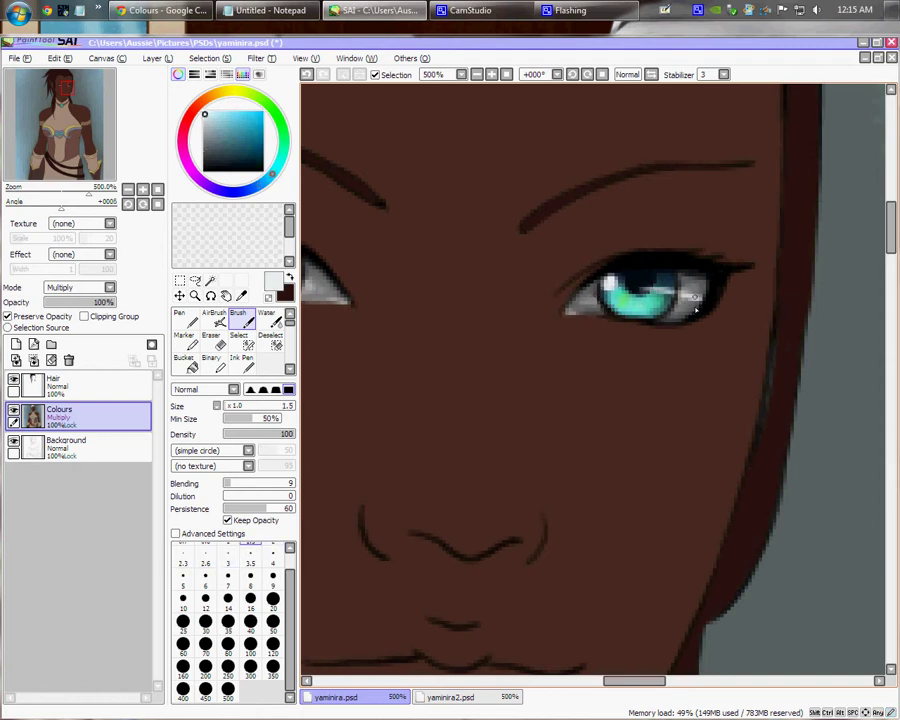
pyautogui.moveTo(518, 367); pyautogui.dragTo(640, 382)
pyautogui.moveTo(462, 364); pyautogui.dragTo(605, 376)
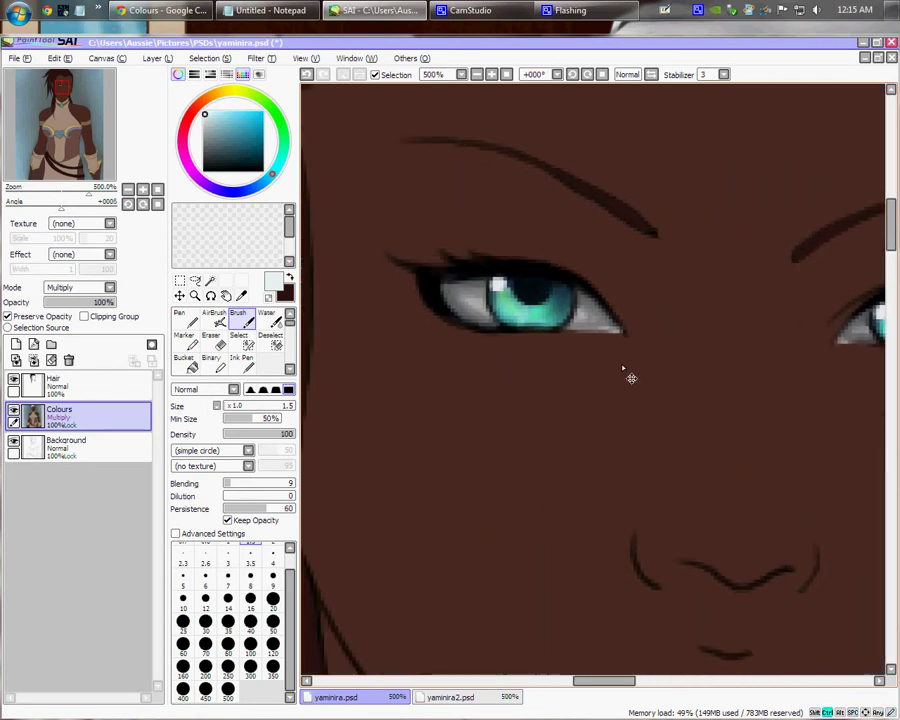
pyautogui.hotkey('ctrl', 'z')
pyautogui.moveTo(730, 403); pyautogui.dragTo(473, 365)
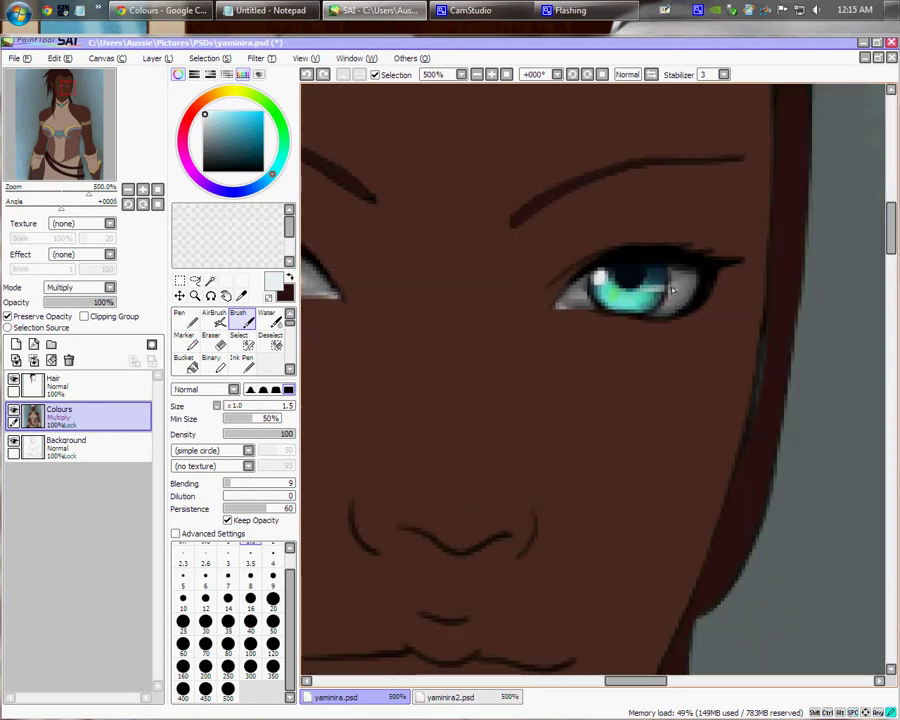
pyautogui.moveTo(645, 290); pyautogui.dragTo(673, 299)
pyautogui.moveTo(542, 355); pyautogui.dragTo(699, 368)
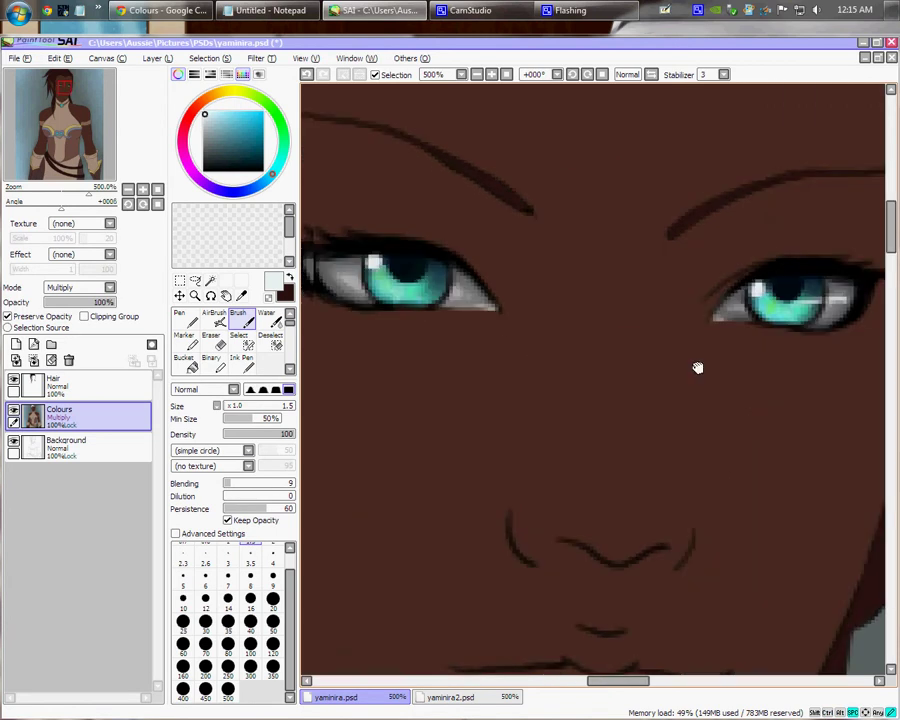
pyautogui.moveTo(452, 342); pyautogui.dragTo(585, 352)
pyautogui.moveTo(709, 371); pyautogui.dragTo(506, 321)
pyautogui.hotkey('ctrl', 'z')
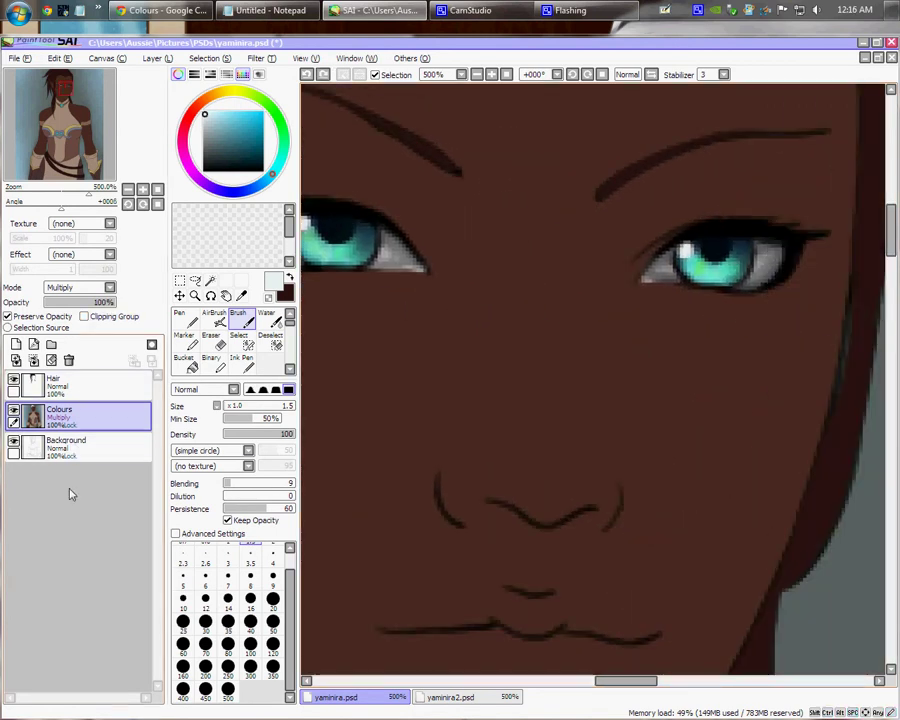
# Add a new layer above Colours and paint a thin pale reflection streak across the iris of each eye.
pyautogui.click(17, 344)
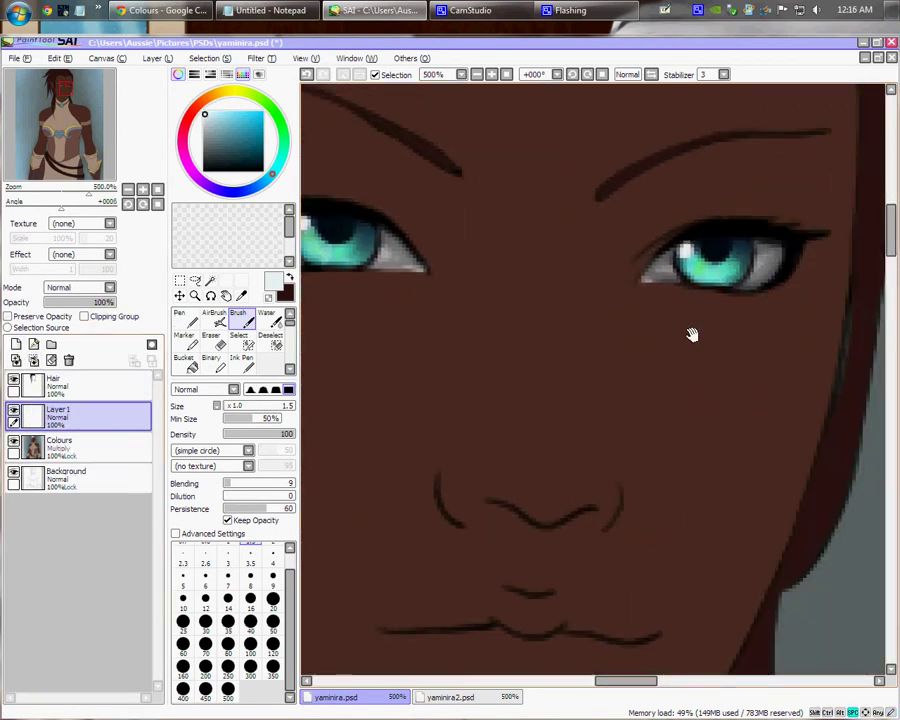
pyautogui.moveTo(691, 334); pyautogui.dragTo(552, 339)
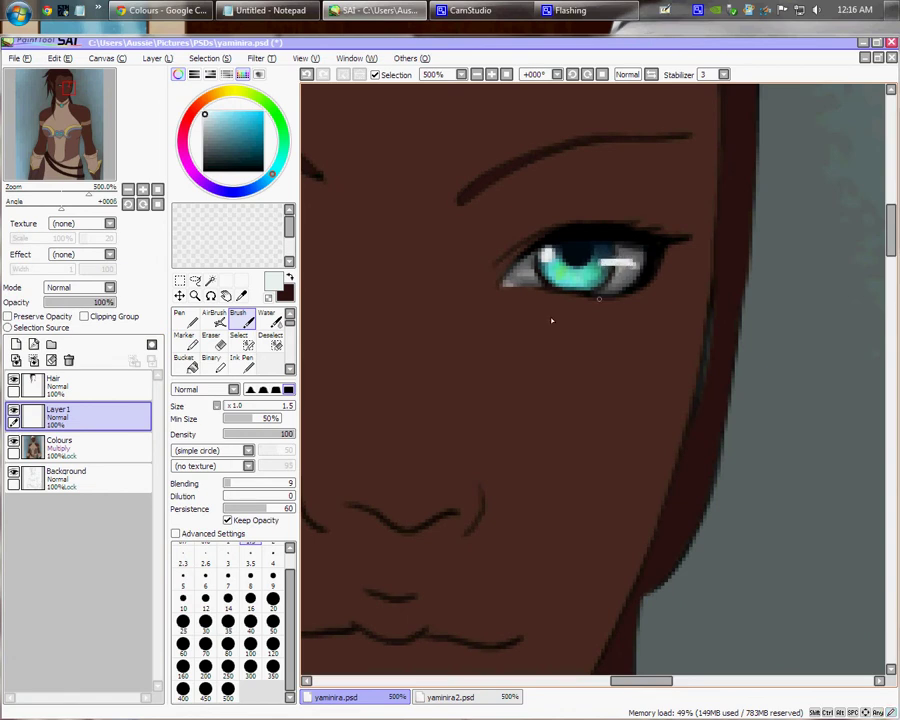
pyautogui.moveTo(448, 341); pyautogui.dragTo(541, 343)
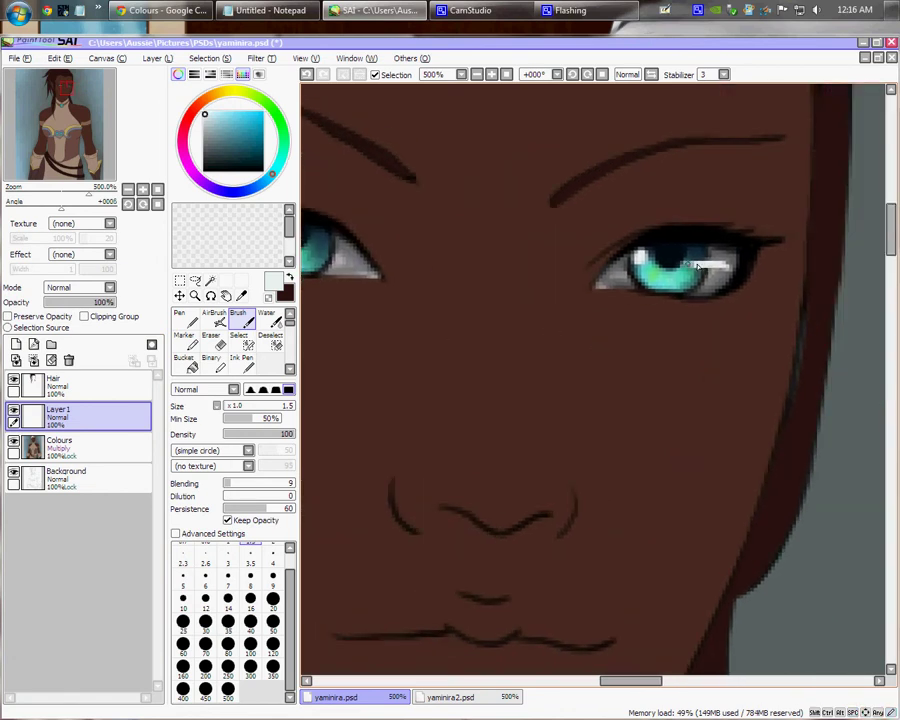
pyautogui.moveTo(698, 265); pyautogui.dragTo(660, 264)
pyautogui.moveTo(546, 333); pyautogui.dragTo(784, 328)
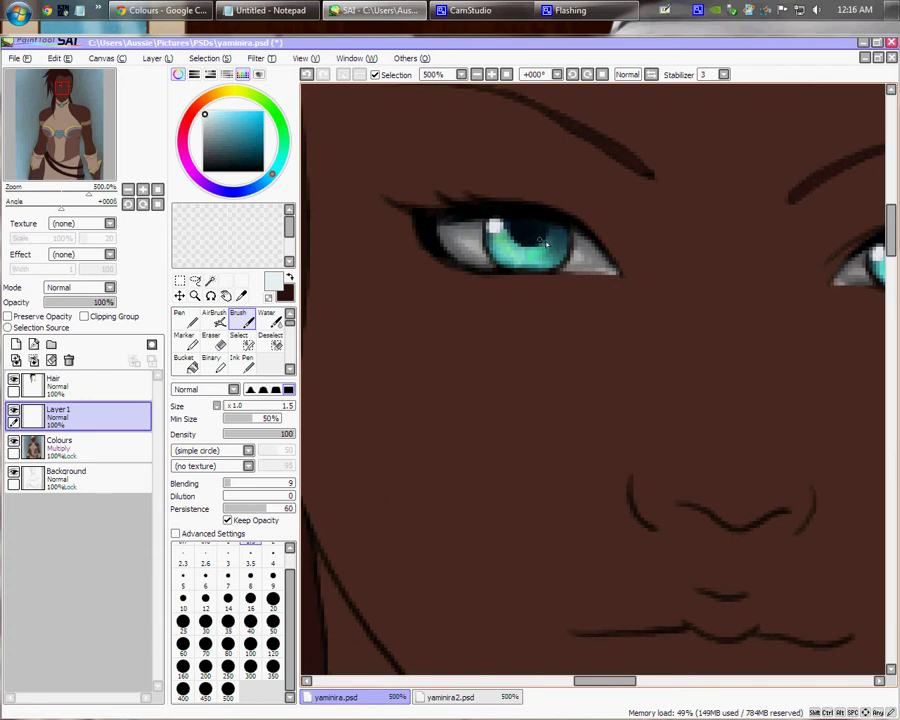
pyautogui.moveTo(540, 233); pyautogui.dragTo(570, 252)
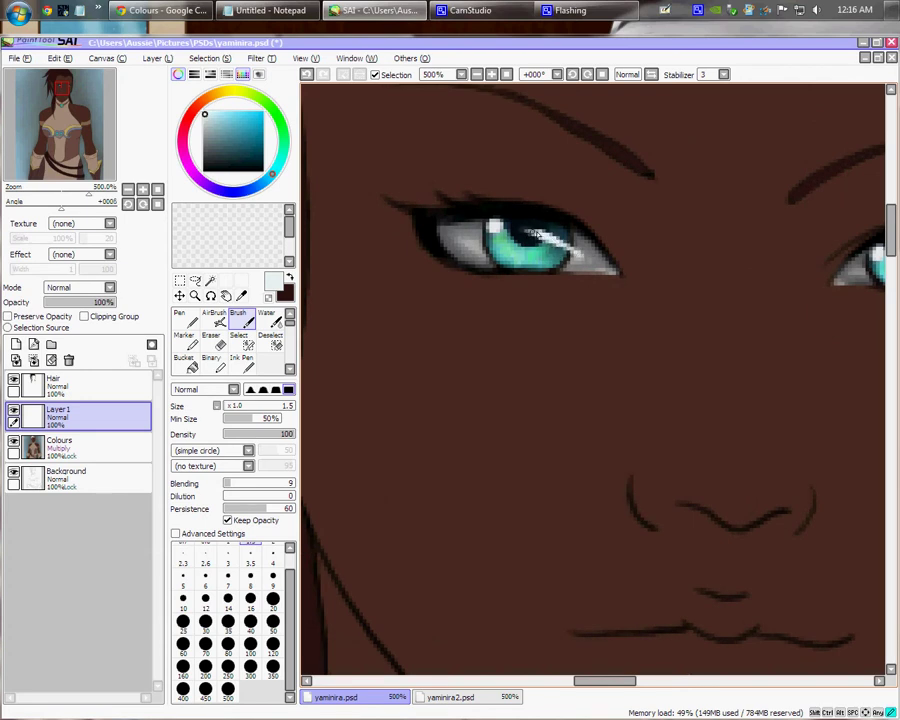
# Return to the Colours layer and tint the inner corner of each eye with a muted red.
pyautogui.moveTo(647, 333); pyautogui.dragTo(529, 337)
pyautogui.click(103, 444)
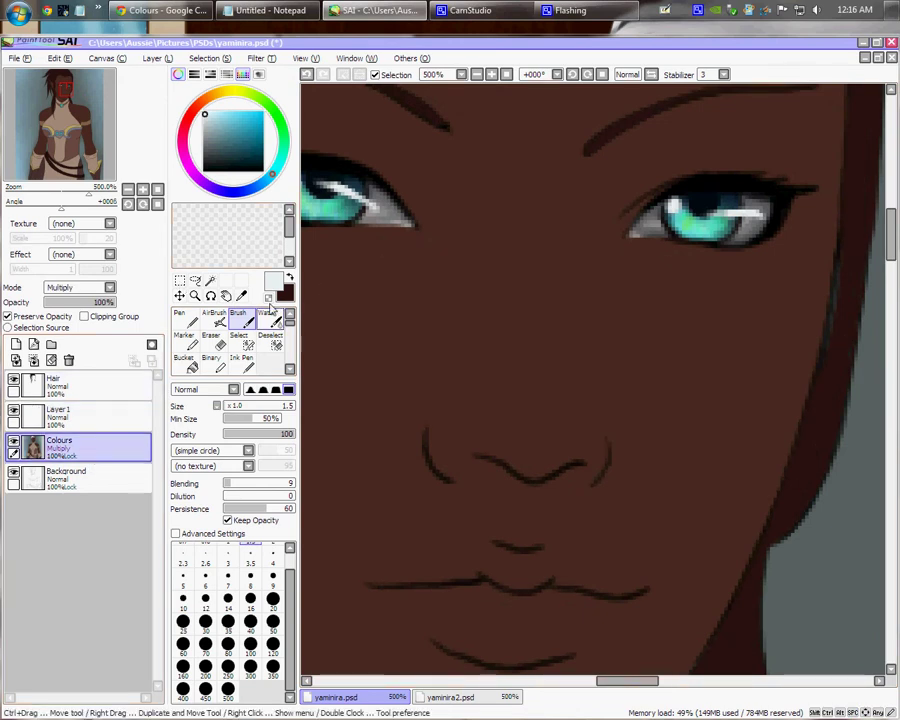
pyautogui.moveTo(202, 113); pyautogui.dragTo(196, 113)
pyautogui.moveTo(253, 126); pyautogui.dragTo(236, 129)
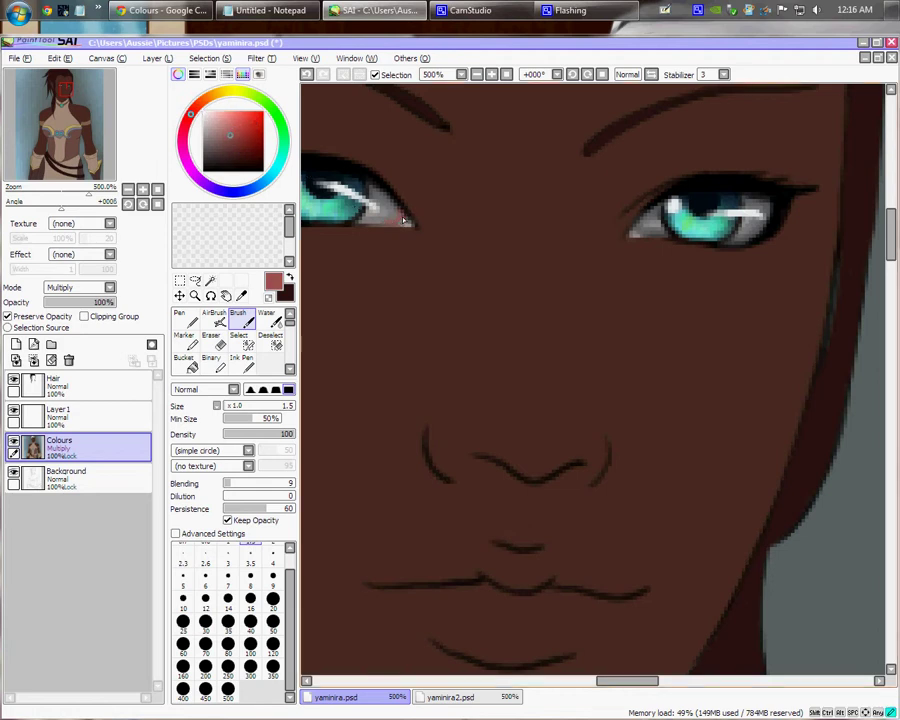
pyautogui.moveTo(596, 323); pyautogui.dragTo(490, 330)
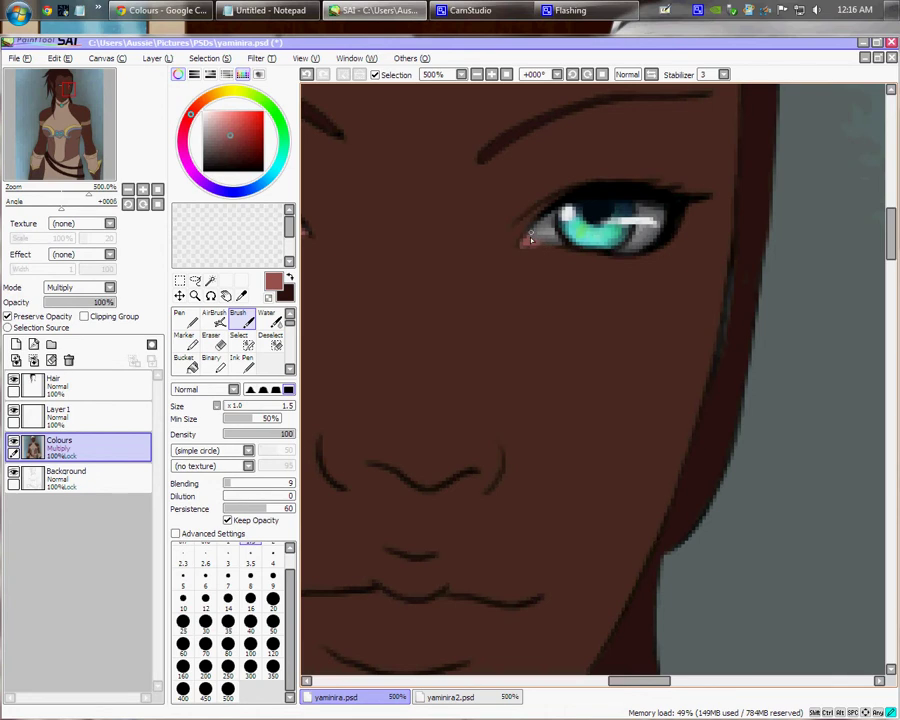
pyautogui.moveTo(531, 233); pyautogui.dragTo(527, 242)
# Brighten the inner corners of both eyes with a light salmon pink.
pyautogui.rightClick(503, 257)
pyautogui.moveTo(472, 292); pyautogui.dragTo(606, 316)
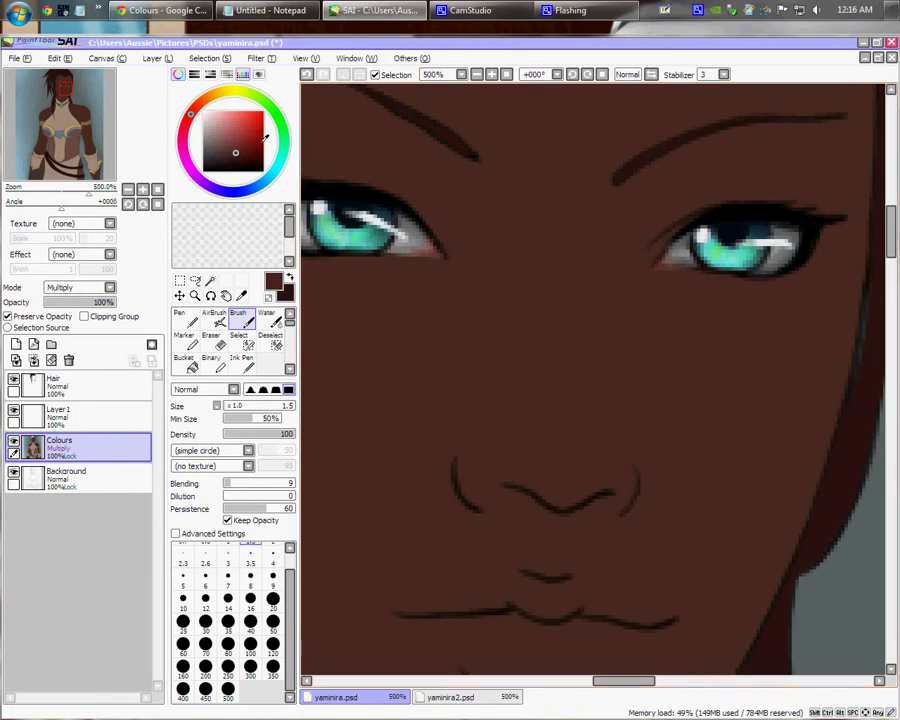
pyautogui.click(230, 116)
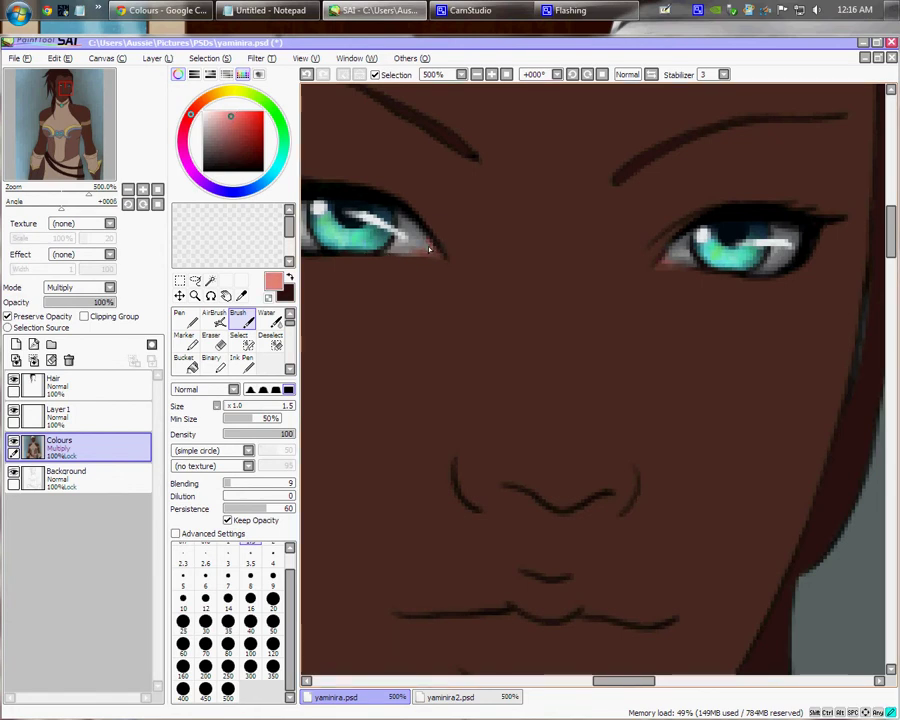
pyautogui.hscroll(3, 541, 250)
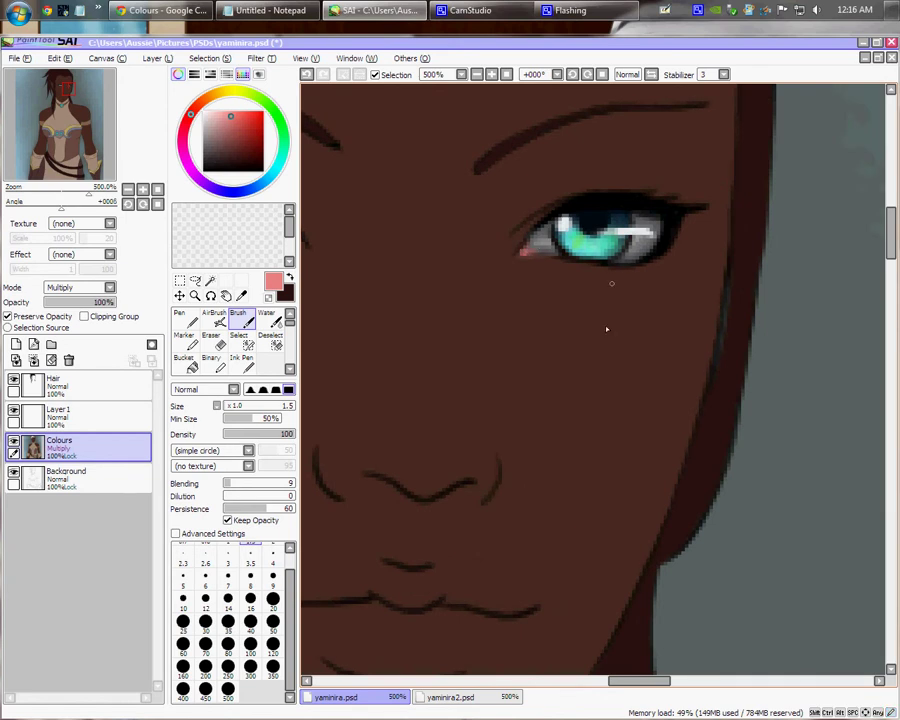
# Sample the brown skin colour from the face, enlarge the brush to size 3 and save the file.
pyautogui.scroll(-4, 507, 402)
pyautogui.moveTo(428, 460); pyautogui.dragTo(620, 367)
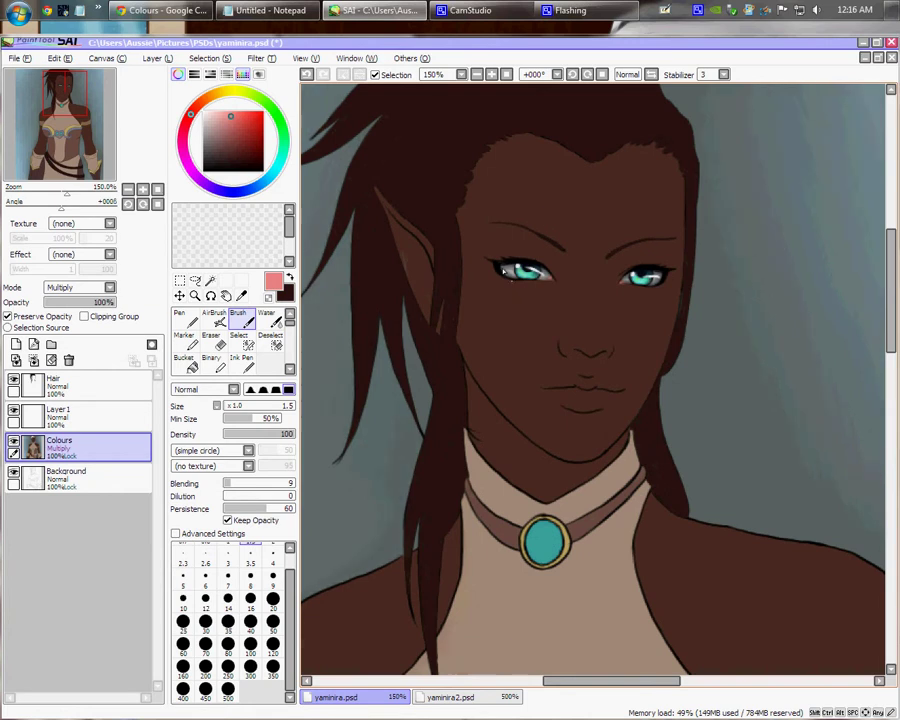
pyautogui.moveTo(438, 265); pyautogui.dragTo(438, 321)
pyautogui.keyDown('alt'); pyautogui.click(440, 323); pyautogui.keyUp('alt')
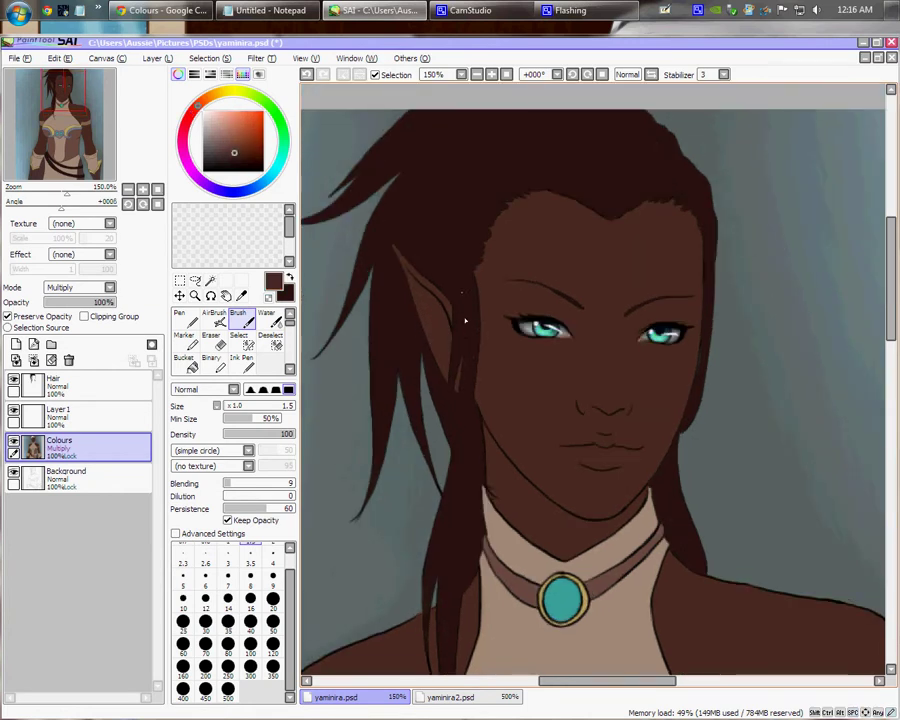
pyautogui.press(']')
pyautogui.press(']')
pyautogui.press(']')
pyautogui.press(']')
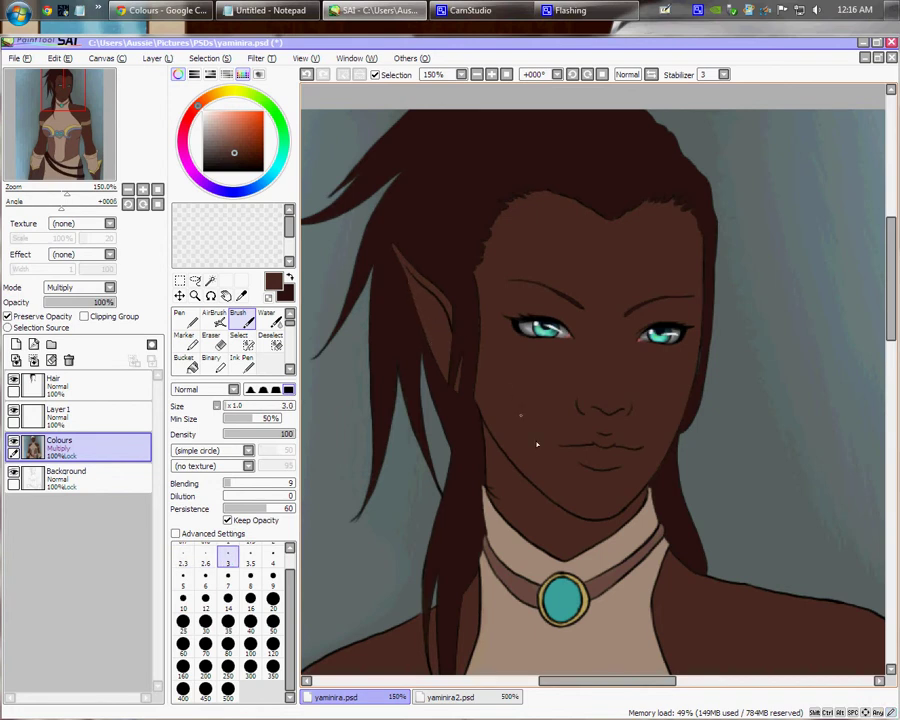
pyautogui.moveTo(550, 449); pyautogui.dragTo(529, 400)
pyautogui.hotkey('ctrl', 's')
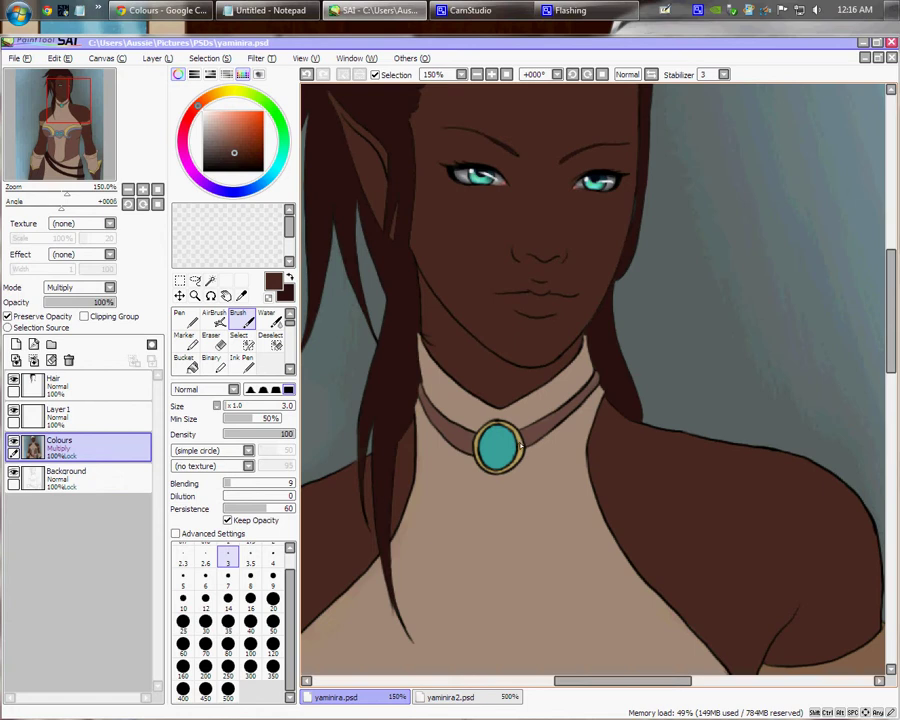
# Sample the teal of the collar gem and darken it to a near-black teal.
pyautogui.scroll(5, 523, 415)
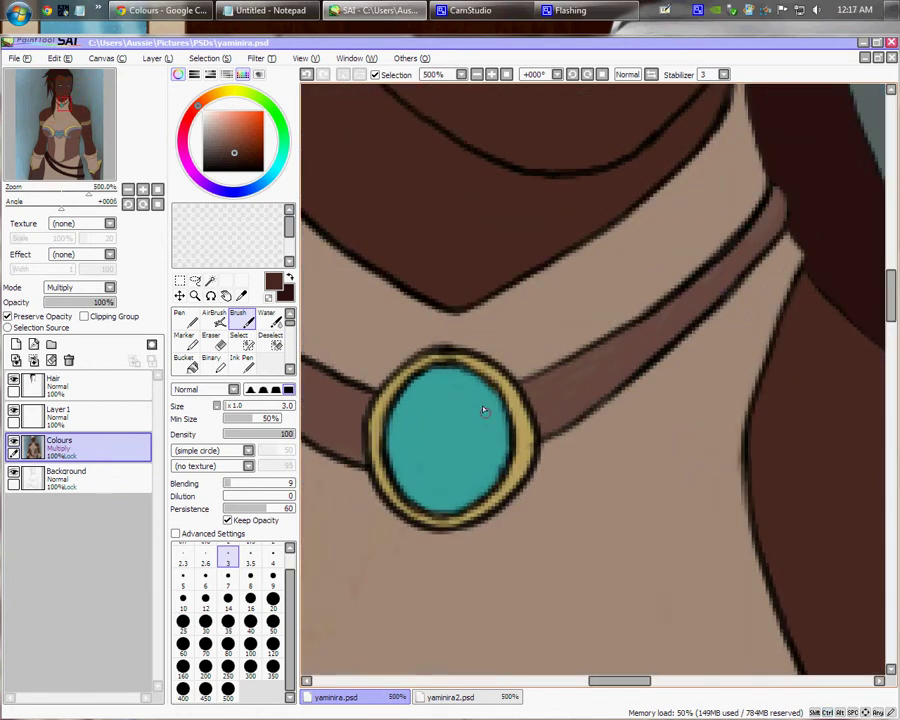
pyautogui.keyDown('alt'); pyautogui.click(446, 412); pyautogui.keyUp('alt')
pyautogui.moveTo(235, 154); pyautogui.dragTo(228, 162)
pyautogui.press(']')
pyautogui.press(']')
pyautogui.press(']')
pyautogui.press(']')
pyautogui.press(']')
pyautogui.press(']')
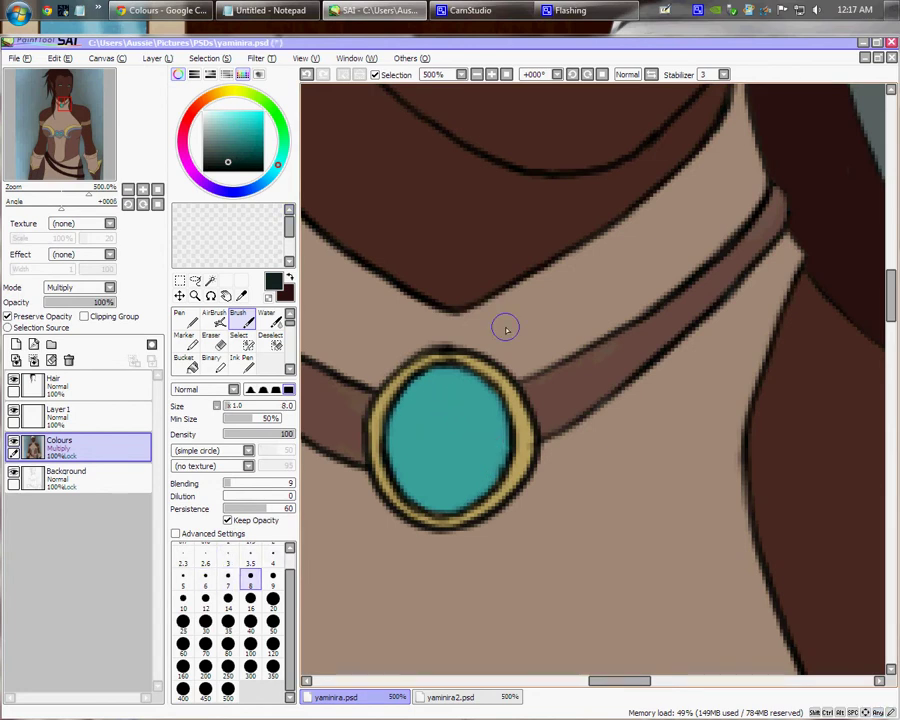
pyautogui.moveTo(758, 202); pyautogui.dragTo(525, 368)
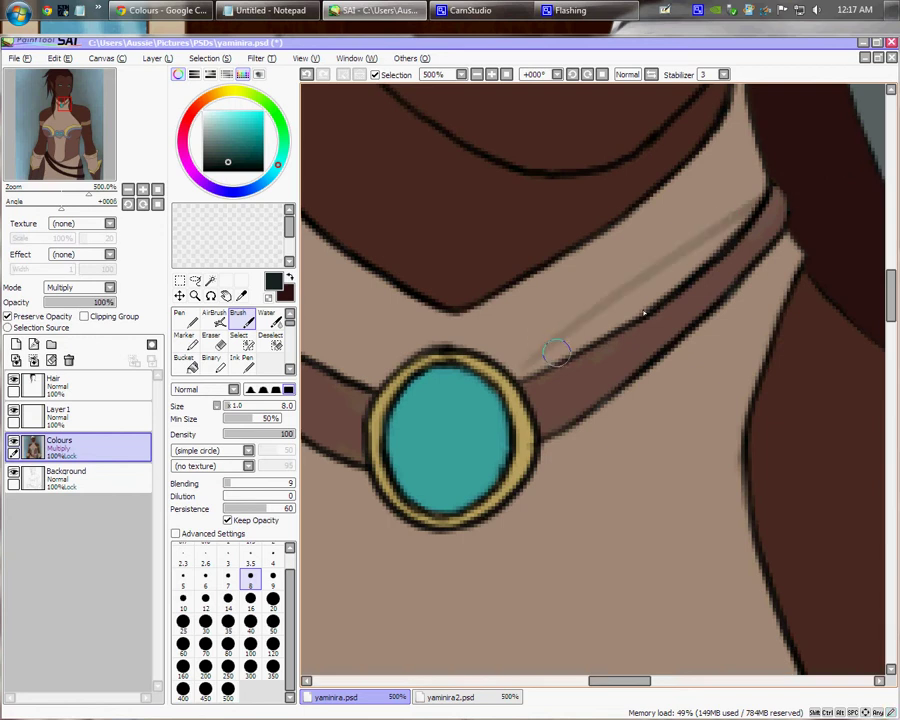
pyautogui.moveTo(800, 255); pyautogui.dragTo(545, 438)
pyautogui.moveTo(756, 384); pyautogui.dragTo(568, 522)
pyautogui.hotkey('ctrl', 'z')
pyautogui.hotkey('ctrl', 'z')
# Shade the upper and right edges of the collar gem with near-black teal using a size 4 brush.
pyautogui.press('[')
pyautogui.press('[')
pyautogui.press('[')
pyautogui.press('[')
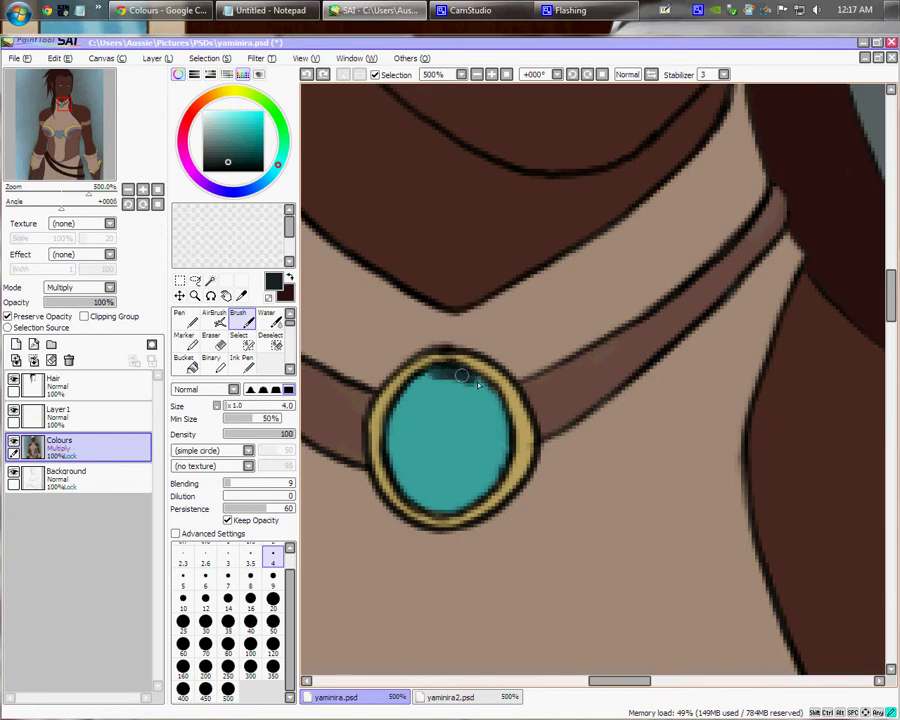
pyautogui.moveTo(462, 375); pyautogui.dragTo(480, 385)
pyautogui.moveTo(502, 428)
pyautogui.mouseDown()
pyautogui.moveTo(488, 474)
pyautogui.moveTo(458, 503)
pyautogui.mouseUp()
# Extend the near-black teal shading across the gem's right half with brush sizes 6 and 8, leaving a teal crescent at left.
pyautogui.press(']')
pyautogui.press(']')
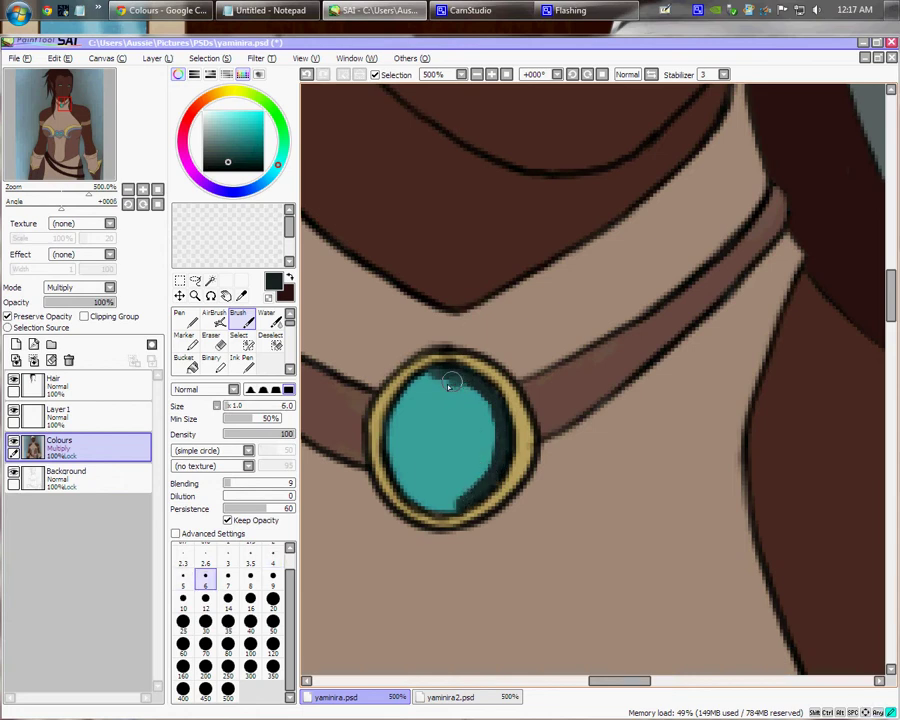
pyautogui.moveTo(450, 382)
pyautogui.mouseDown()
pyautogui.moveTo(452, 474)
pyautogui.moveTo(458, 398)
pyautogui.moveTo(461, 480)
pyautogui.moveTo(449, 464)
pyautogui.moveTo(453, 444)
pyautogui.moveTo(461, 458)
pyautogui.moveTo(464, 419)
pyautogui.moveTo(476, 445)
pyautogui.moveTo(489, 442)
pyautogui.moveTo(478, 418)
pyautogui.moveTo(486, 414)
pyautogui.moveTo(463, 385)
pyautogui.moveTo(458, 404)
pyautogui.moveTo(450, 388)
pyautogui.moveTo(431, 401)
pyautogui.moveTo(456, 432)
pyautogui.moveTo(431, 467)
pyautogui.moveTo(443, 376)
pyautogui.mouseUp()
pyautogui.press(']')
pyautogui.press(']')
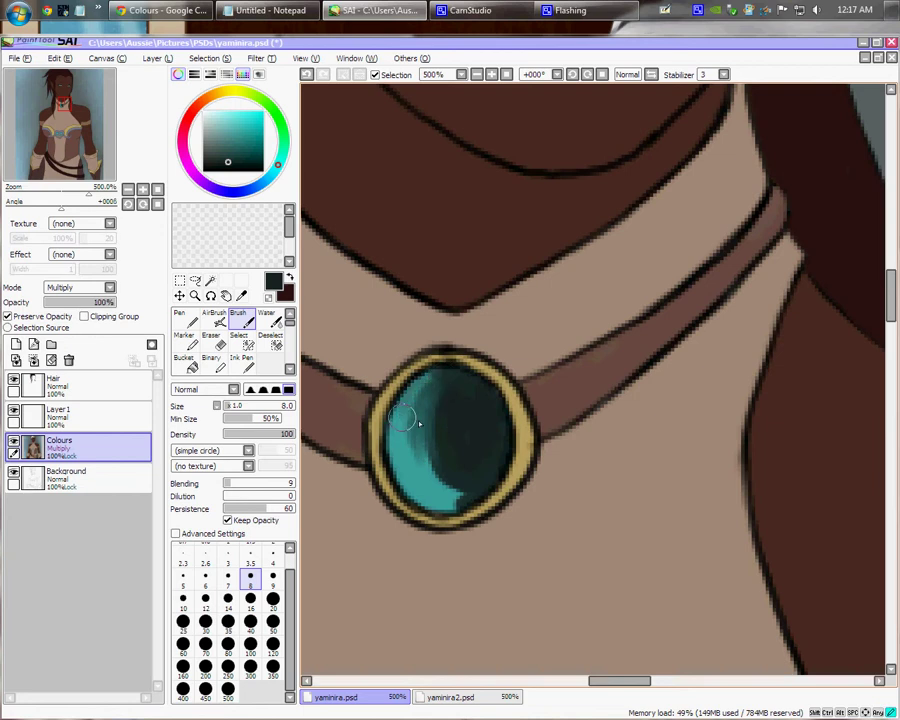
pyautogui.press('[')
pyautogui.press('[')
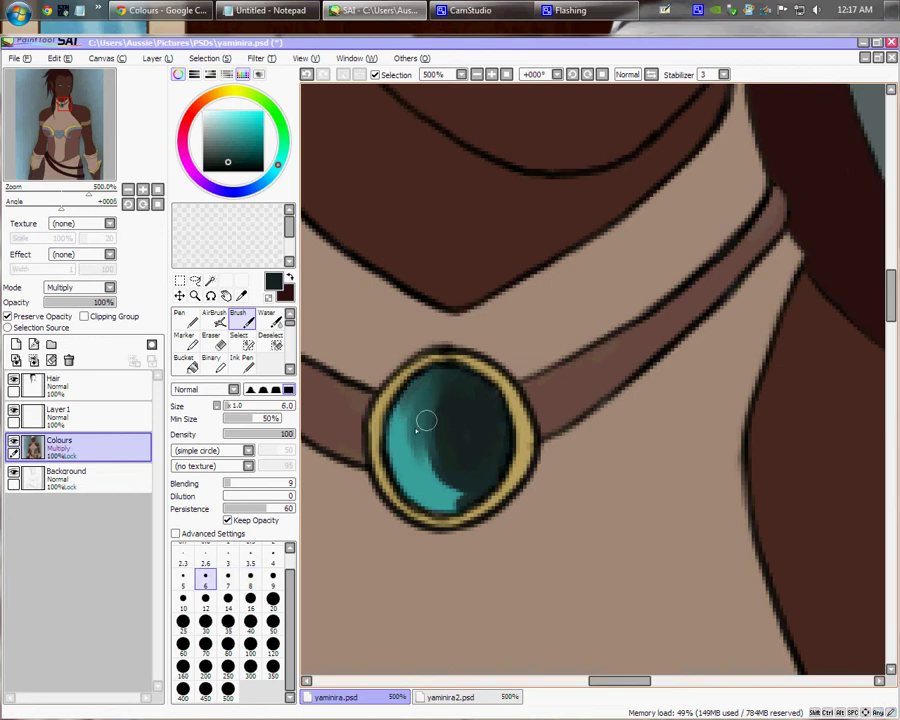
# Soften the transition between the dark shading and the teal crescent with a size 8 brush.
pyautogui.press(']')
pyautogui.press(']')
pyautogui.moveTo(458, 383)
pyautogui.mouseDown()
pyautogui.moveTo(450, 474)
pyautogui.moveTo(435, 436)
pyautogui.moveTo(459, 431)
pyautogui.moveTo(466, 479)
pyautogui.moveTo(421, 430)
pyautogui.moveTo(424, 443)
pyautogui.moveTo(469, 470)
pyautogui.moveTo(452, 502)
pyautogui.moveTo(484, 479)
pyautogui.moveTo(440, 502)
pyautogui.mouseUp()
pyautogui.press('[')
pyautogui.press('[')
pyautogui.press('[')
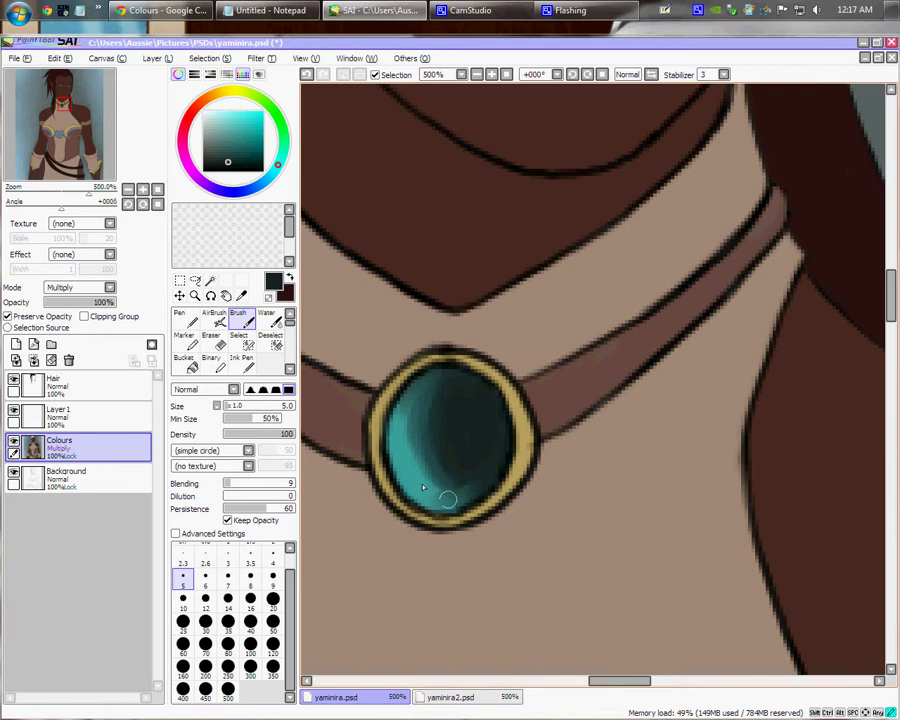
pyautogui.press(']')
pyautogui.press(']')
pyautogui.press(']')
pyautogui.moveTo(437, 457)
pyautogui.mouseDown()
pyautogui.moveTo(435, 422)
pyautogui.moveTo(440, 468)
pyautogui.moveTo(423, 412)
pyautogui.moveTo(453, 486)
pyautogui.moveTo(426, 473)
pyautogui.moveTo(416, 453)
pyautogui.moveTo(445, 488)
pyautogui.moveTo(413, 416)
pyautogui.mouseUp()
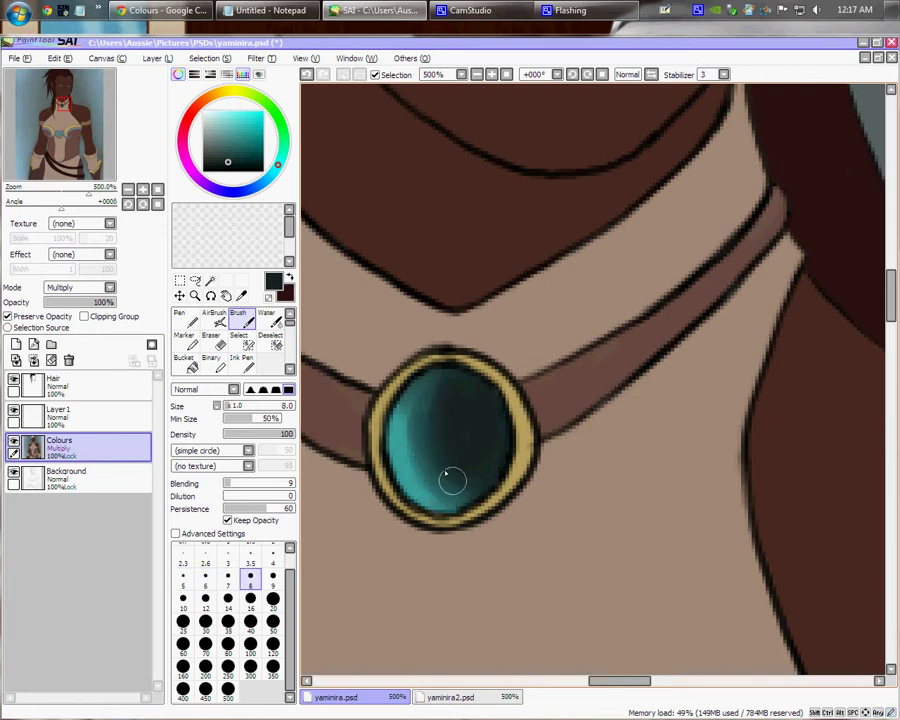
pyautogui.moveTo(451, 479)
pyautogui.mouseDown()
pyautogui.moveTo(433, 416)
pyautogui.moveTo(446, 398)
pyautogui.moveTo(472, 414)
pyautogui.moveTo(462, 432)
pyautogui.moveTo(478, 412)
pyautogui.moveTo(488, 446)
pyautogui.moveTo(489, 406)
pyautogui.mouseUp()
# Pick black and paint a deep shadow on the gem's right side, refining its outer edge at brush size 4.
pyautogui.click(208, 168)
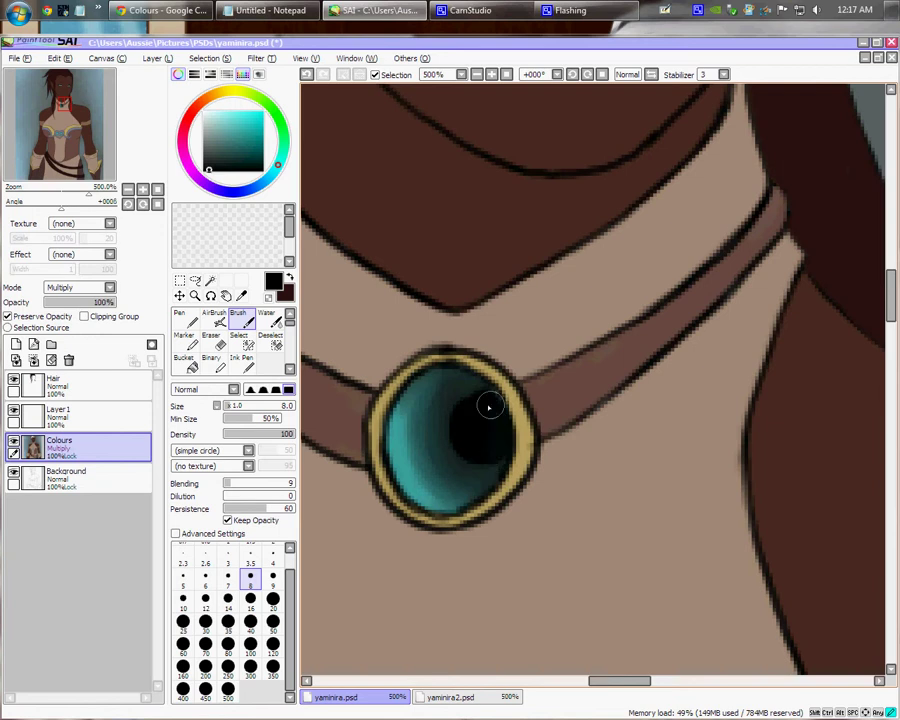
pyautogui.press('[')
pyautogui.press('[')
pyautogui.press('[')
pyautogui.press('[')
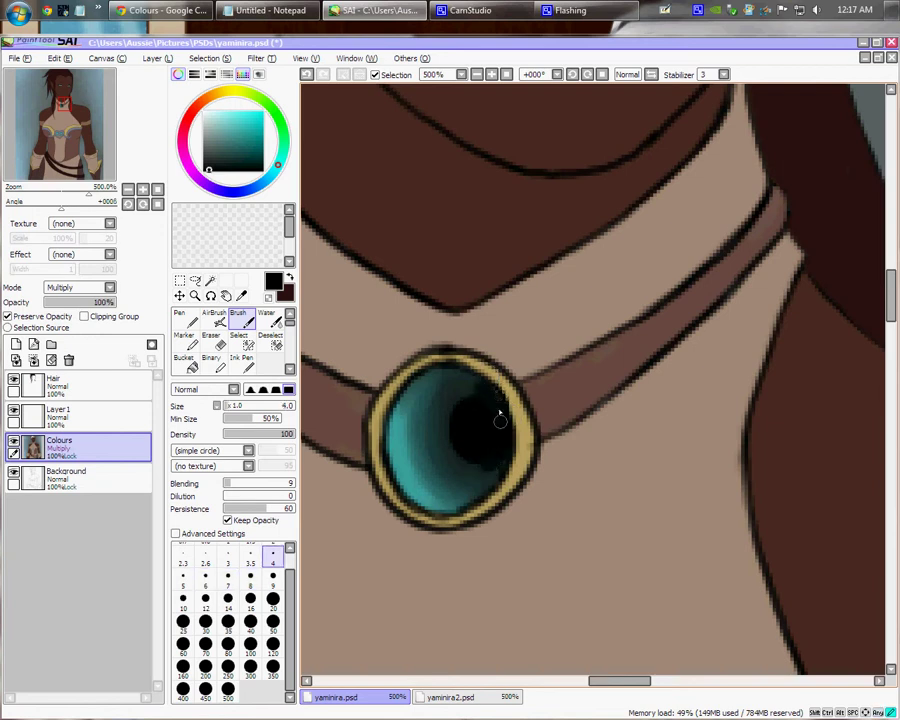
pyautogui.moveTo(499, 411); pyautogui.dragTo(500, 430)
pyautogui.click(8, 316)
# Spread the black shadow toward the gem's centre and lower right with a size 8 brush.
pyautogui.press(']')
pyautogui.press(']')
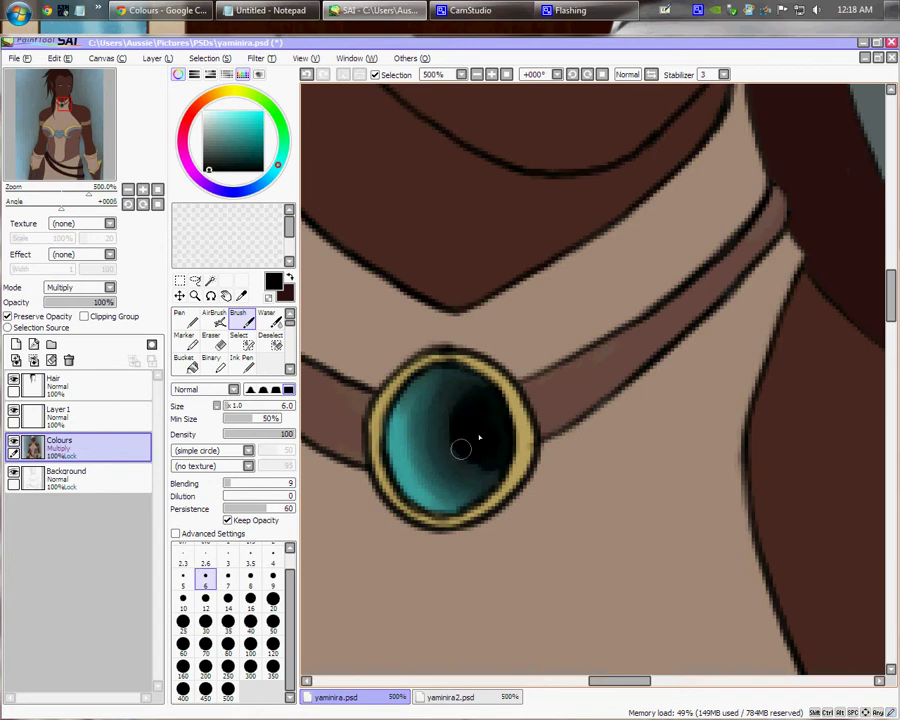
pyautogui.press(']')
pyautogui.press(']')
pyautogui.moveTo(461, 394)
pyautogui.mouseDown()
pyautogui.moveTo(460, 467)
pyautogui.moveTo(447, 466)
pyautogui.moveTo(474, 403)
pyautogui.moveTo(481, 422)
pyautogui.moveTo(474, 456)
pyautogui.mouseUp()
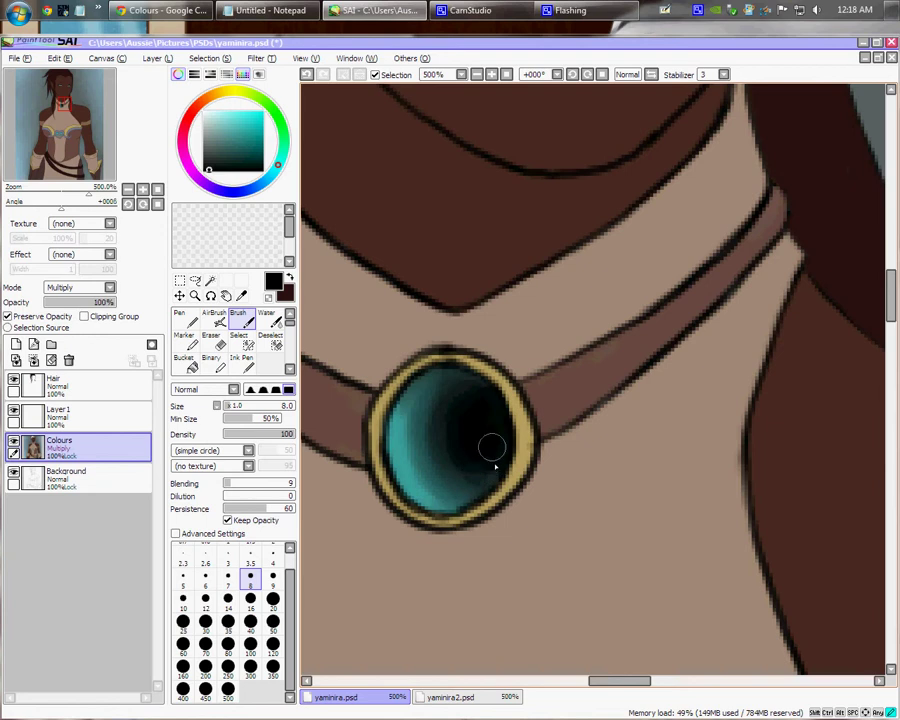
pyautogui.press('[')
pyautogui.press('[')
pyautogui.press('[')
pyautogui.press('[')
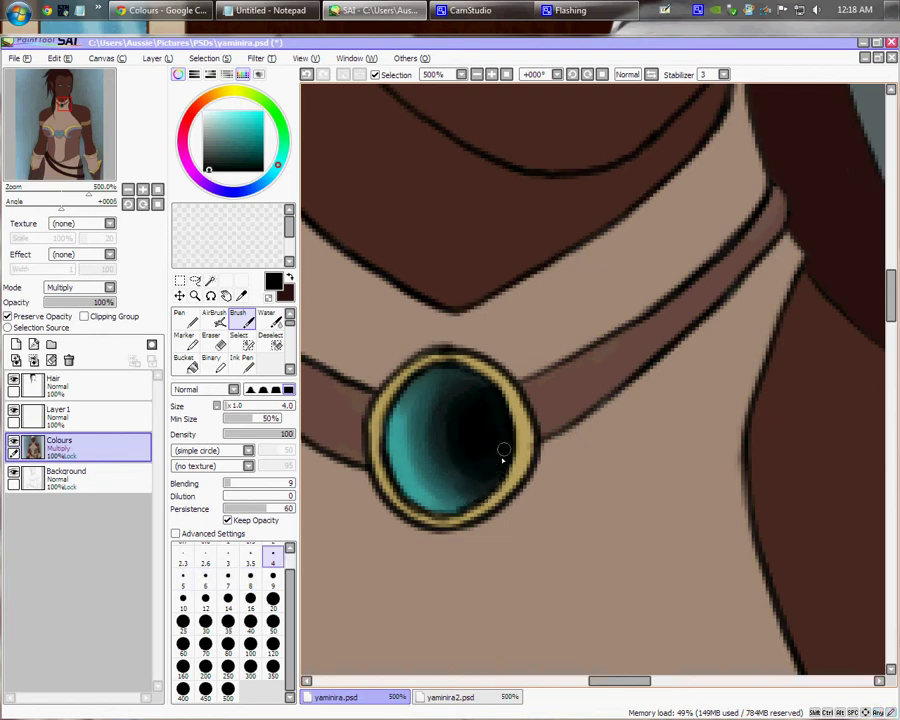
# Blend the black shadow through the gem's lower centre and top with brush sizes 8 to 12.
pyautogui.press(']')
pyautogui.press(']')
pyautogui.press(']')
pyautogui.press(']')
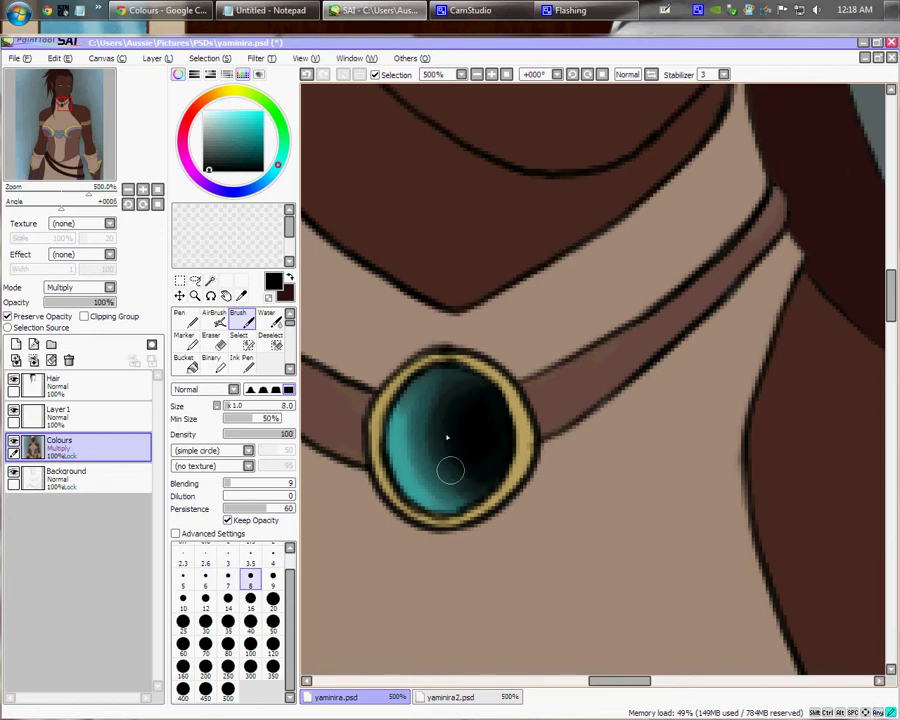
pyautogui.press(']')
pyautogui.press(']')
pyautogui.press(']')
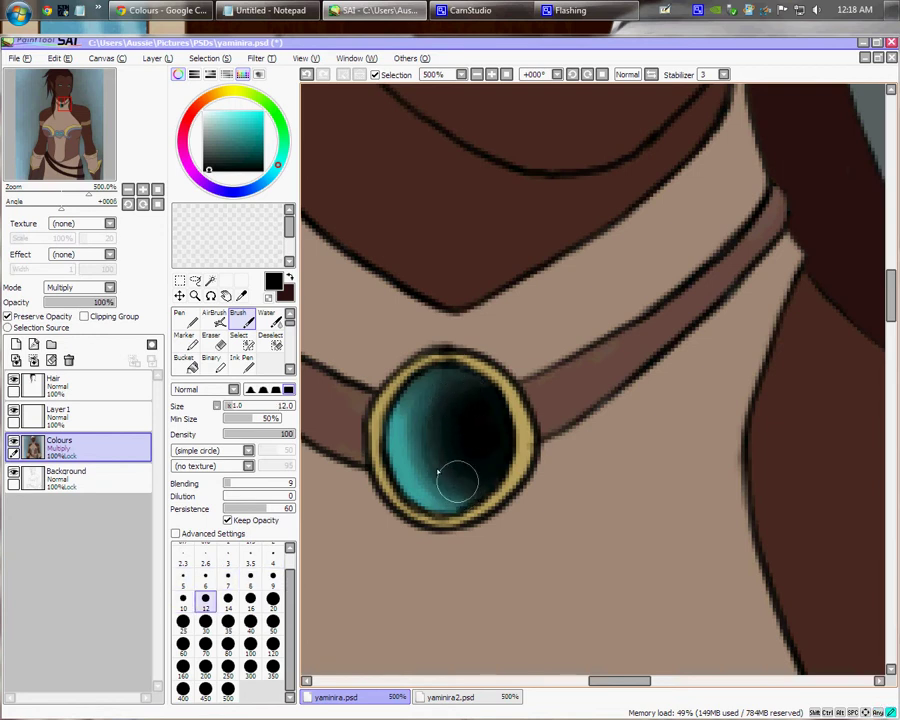
pyautogui.press('[')
pyautogui.press('[')
pyautogui.press('[')
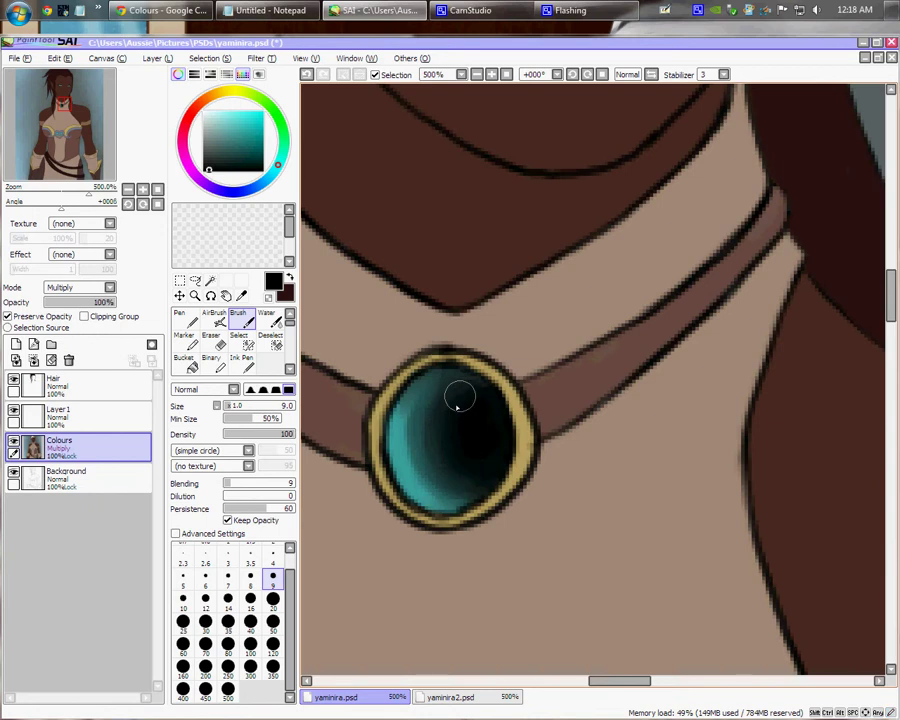
# Sample the gem's dark teal, set Min Size to 32% and Blending to 33, and smooth the teal-to-black gradient.
pyautogui.keyDown('alt'); pyautogui.click(418, 426); pyautogui.keyUp('alt')
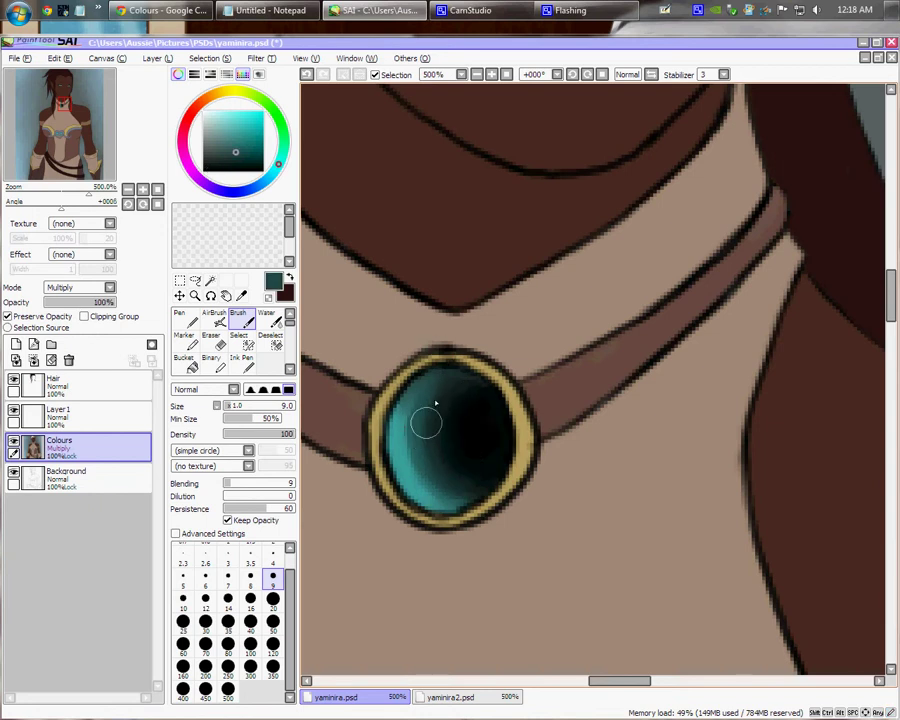
pyautogui.moveTo(420, 431)
pyautogui.mouseDown()
pyautogui.moveTo(435, 383)
pyautogui.moveTo(424, 448)
pyautogui.moveTo(447, 377)
pyautogui.moveTo(425, 432)
pyautogui.moveTo(442, 380)
pyautogui.moveTo(424, 402)
pyautogui.moveTo(409, 470)
pyautogui.moveTo(415, 400)
pyautogui.moveTo(426, 472)
pyautogui.moveTo(415, 460)
pyautogui.moveTo(435, 444)
pyautogui.moveTo(438, 492)
pyautogui.moveTo(416, 454)
pyautogui.moveTo(452, 494)
pyautogui.moveTo(452, 424)
pyautogui.mouseUp()
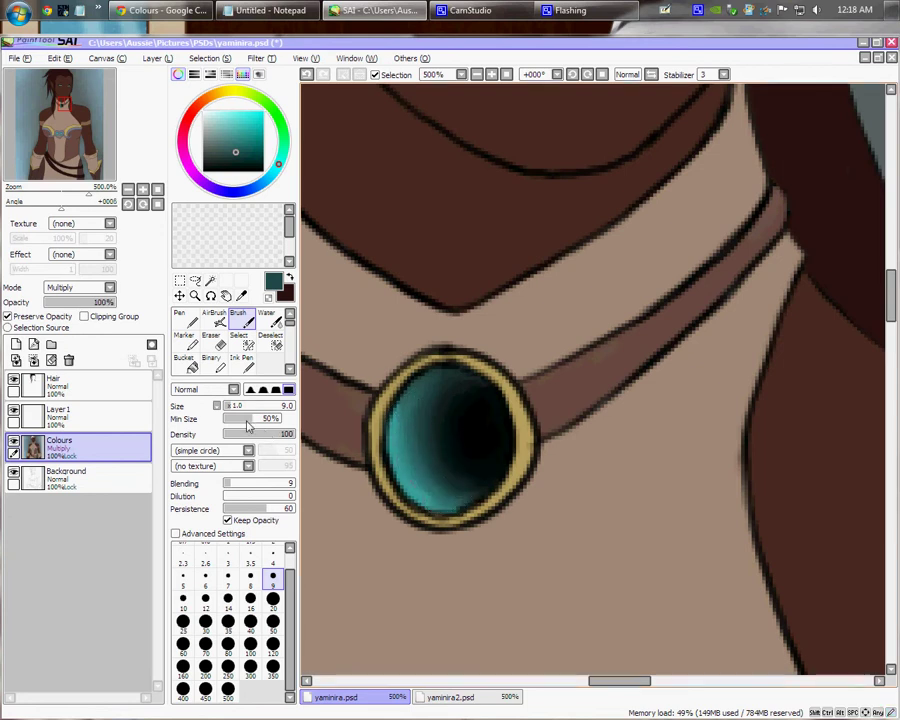
pyautogui.click(266, 420)
pyautogui.moveTo(268, 424); pyautogui.dragTo(249, 426)
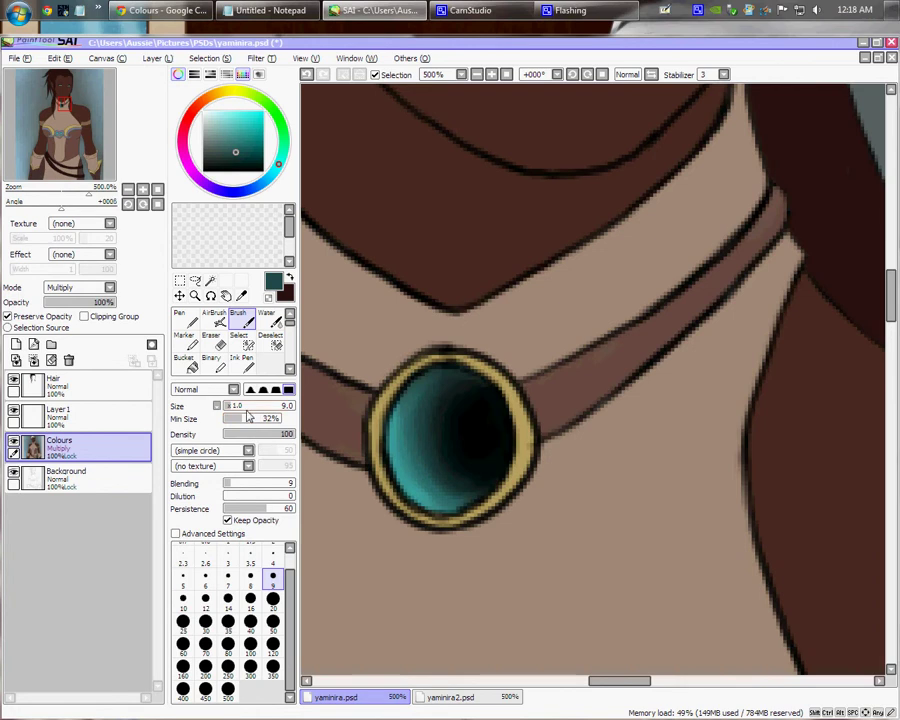
pyautogui.moveTo(267, 488)
pyautogui.mouseDown()
pyautogui.moveTo(284, 487)
pyautogui.moveTo(245, 487)
pyautogui.mouseUp()
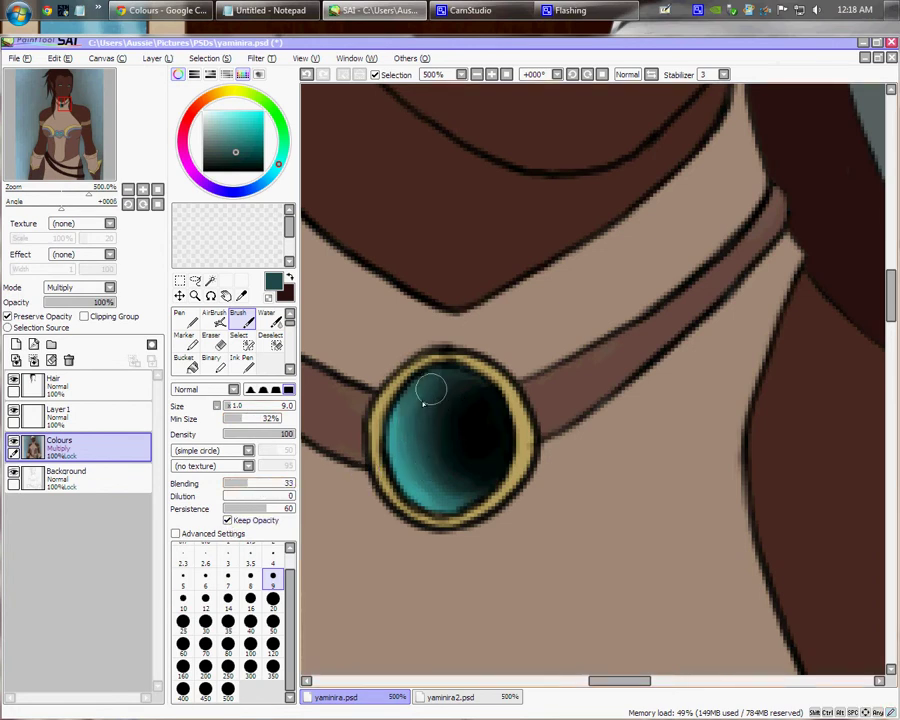
pyautogui.moveTo(436, 475)
pyautogui.mouseDown()
pyautogui.moveTo(443, 489)
pyautogui.moveTo(475, 486)
pyautogui.moveTo(511, 421)
pyautogui.mouseUp()
# Sample the gem's teal, brighten it to vivid cyan and paint a glow along the gem's left and lower-left rim.
pyautogui.rightClick(451, 451)
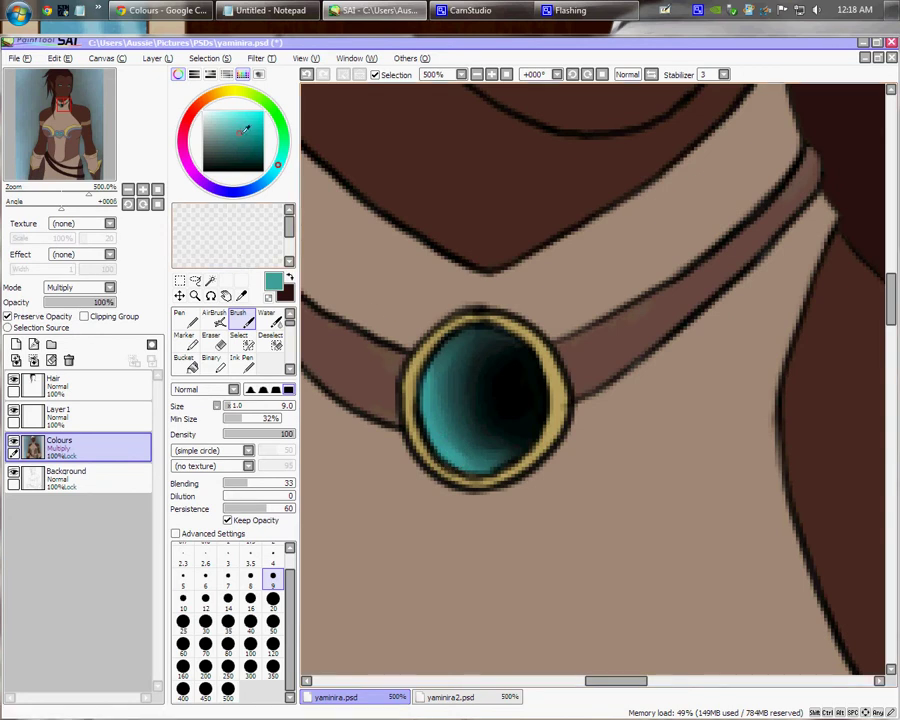
pyautogui.moveTo(245, 128); pyautogui.dragTo(252, 112)
pyautogui.press('[')
pyautogui.press('[')
pyautogui.press('[')
pyautogui.press('[')
pyautogui.press('[')
pyautogui.press('[')
pyautogui.press('[')
pyautogui.press('[')
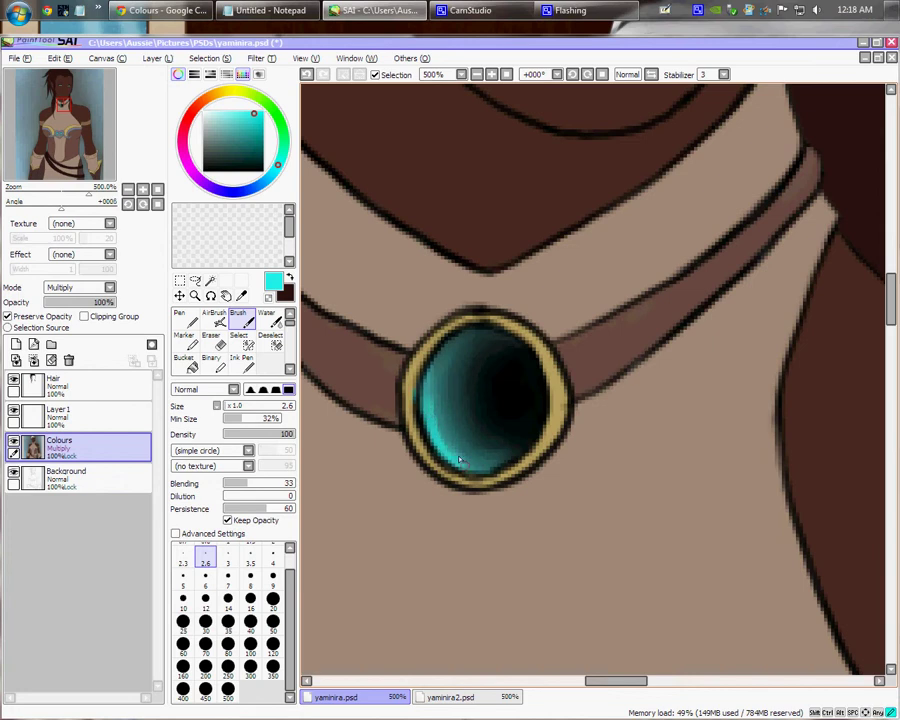
pyautogui.press(']')
pyautogui.press(']')
pyautogui.press(']')
pyautogui.press(']')
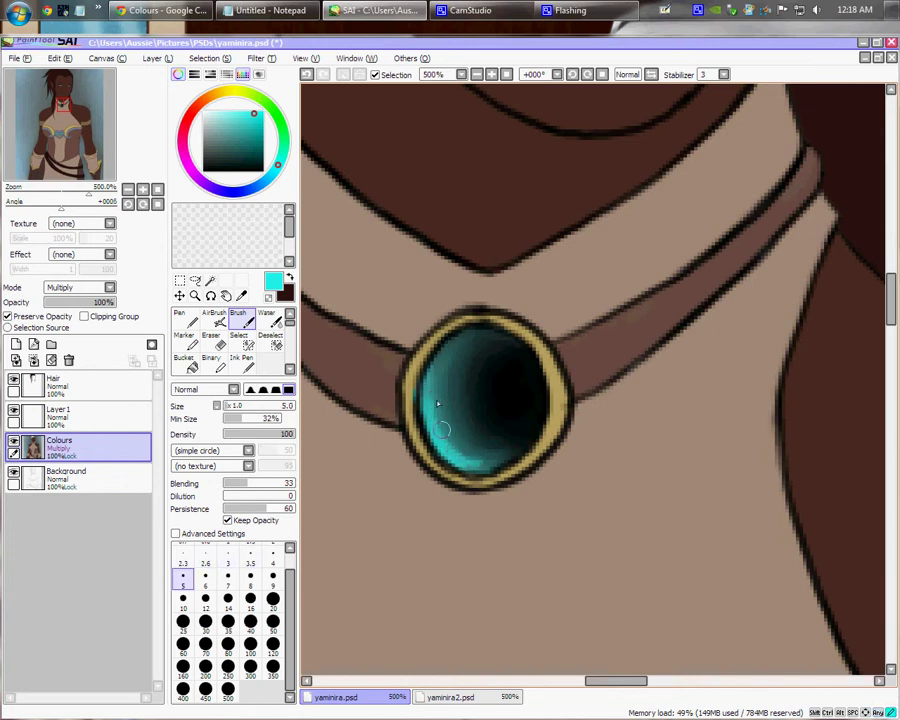
pyautogui.moveTo(430, 390)
pyautogui.mouseDown()
pyautogui.moveTo(452, 443)
pyautogui.moveTo(473, 457)
pyautogui.moveTo(435, 412)
pyautogui.moveTo(476, 458)
pyautogui.moveTo(442, 418)
pyautogui.moveTo(435, 426)
pyautogui.moveTo(460, 454)
pyautogui.moveTo(451, 367)
pyautogui.mouseUp()
# Highlight the gem's lower-left rim in pale cyan, starting at brush size 1.5 and softening it at sizes 4 and 5.
pyautogui.press('[')
pyautogui.press('[')
pyautogui.press('[')
pyautogui.press('[')
pyautogui.press('[')
pyautogui.press('[')
pyautogui.press('[')
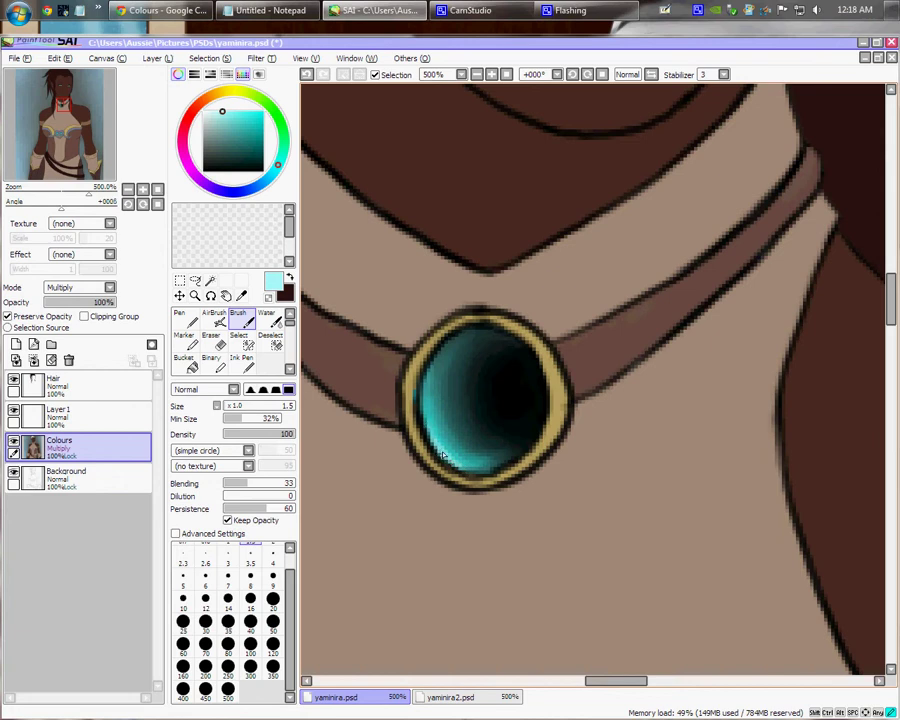
pyautogui.press(']')
pyautogui.press(']')
pyautogui.press(']')
pyautogui.press(']')
pyautogui.press(']')
pyautogui.press(']')
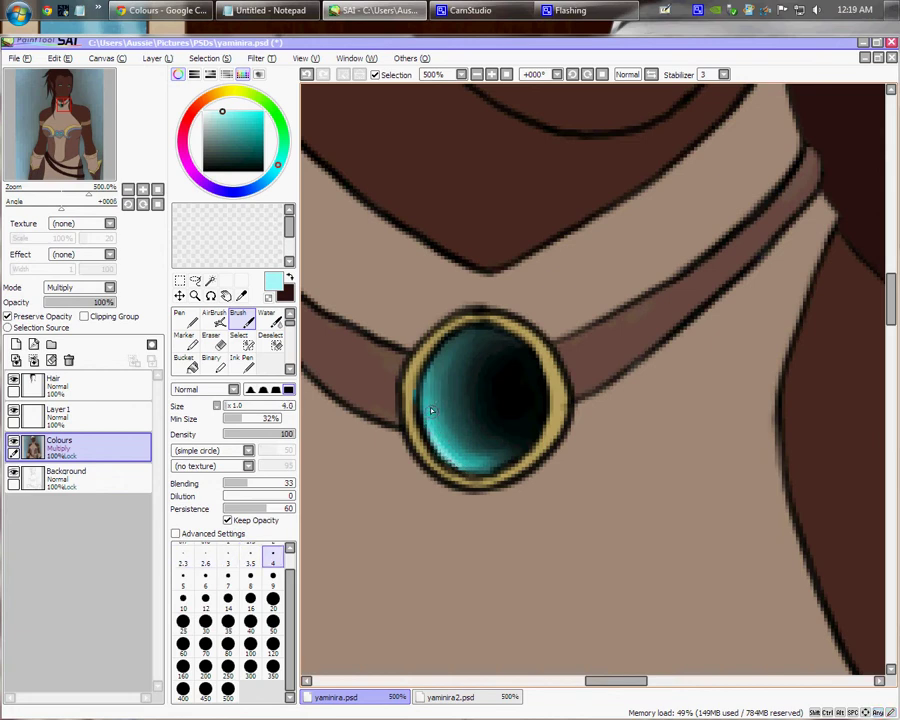
pyautogui.moveTo(430, 404); pyautogui.dragTo(462, 459)
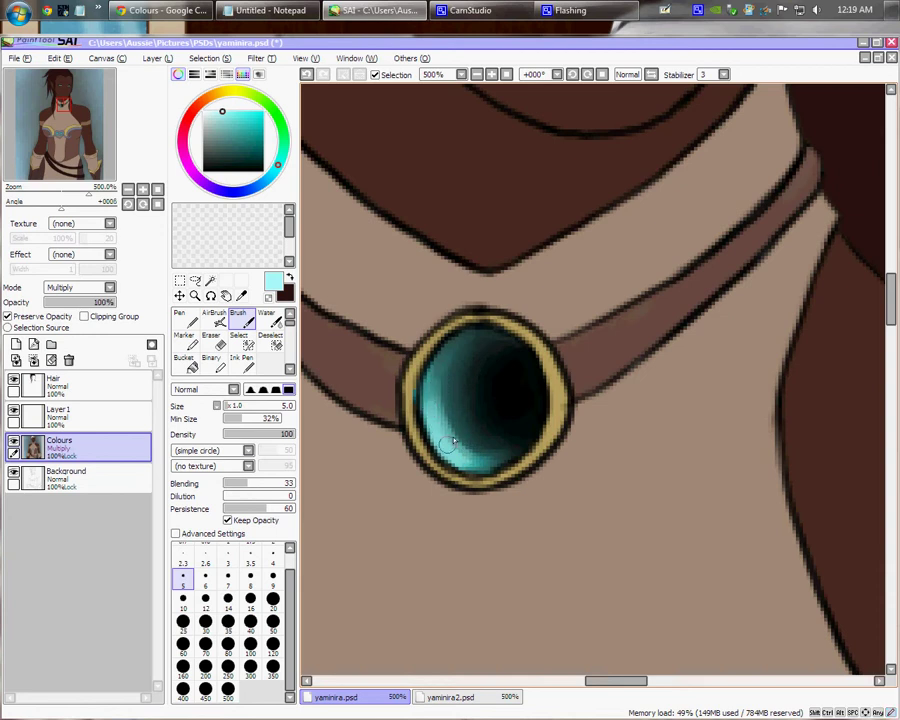
pyautogui.moveTo(450, 442)
pyautogui.mouseDown()
pyautogui.moveTo(441, 399)
pyautogui.moveTo(446, 412)
pyautogui.mouseUp()
# Pick a medium turquoise and blend it between the highlight and the dark area, enlarging the brush to size 9.
pyautogui.click(247, 121)
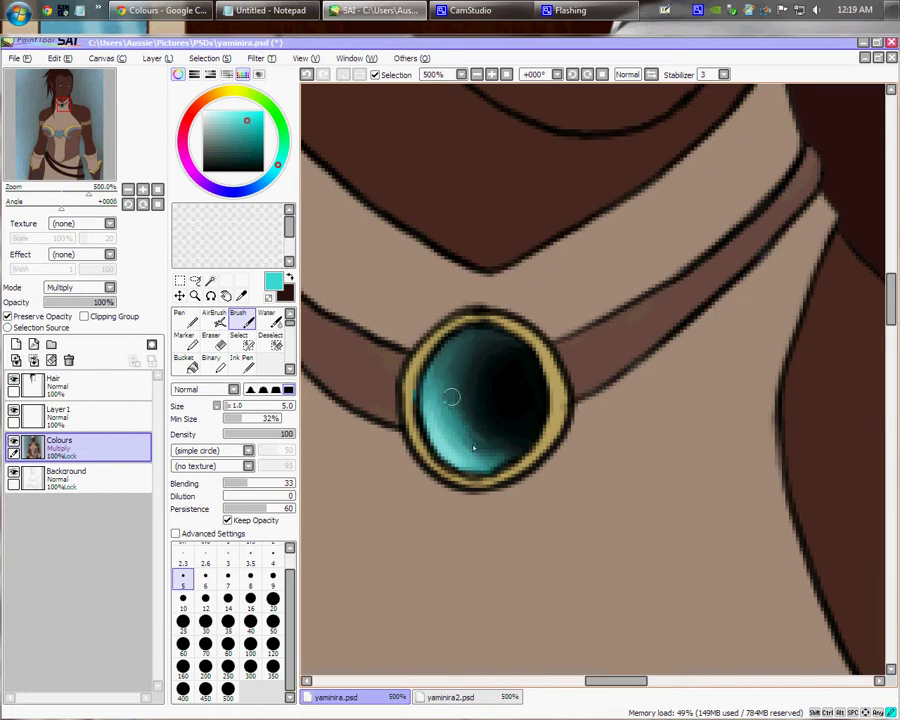
pyautogui.press(']')
pyautogui.press(']')
pyautogui.press(']')
pyautogui.press(']')
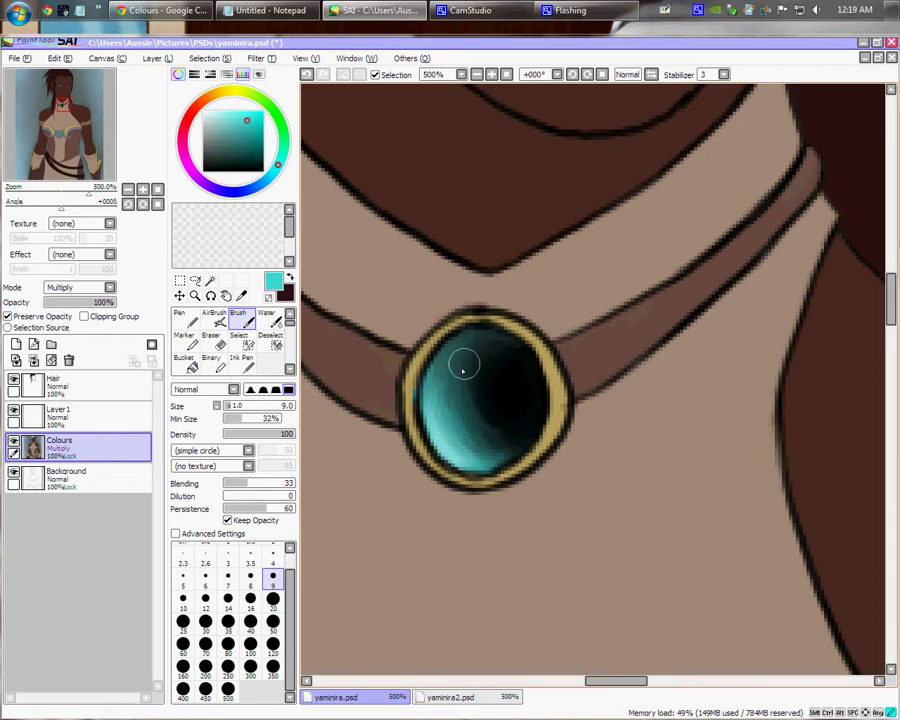
# Sample the gem's dark tones and smooth the shadow into the turquoise with a size 12 brush.
pyautogui.keyDown('alt'); pyautogui.click(463, 360); pyautogui.keyUp('alt')
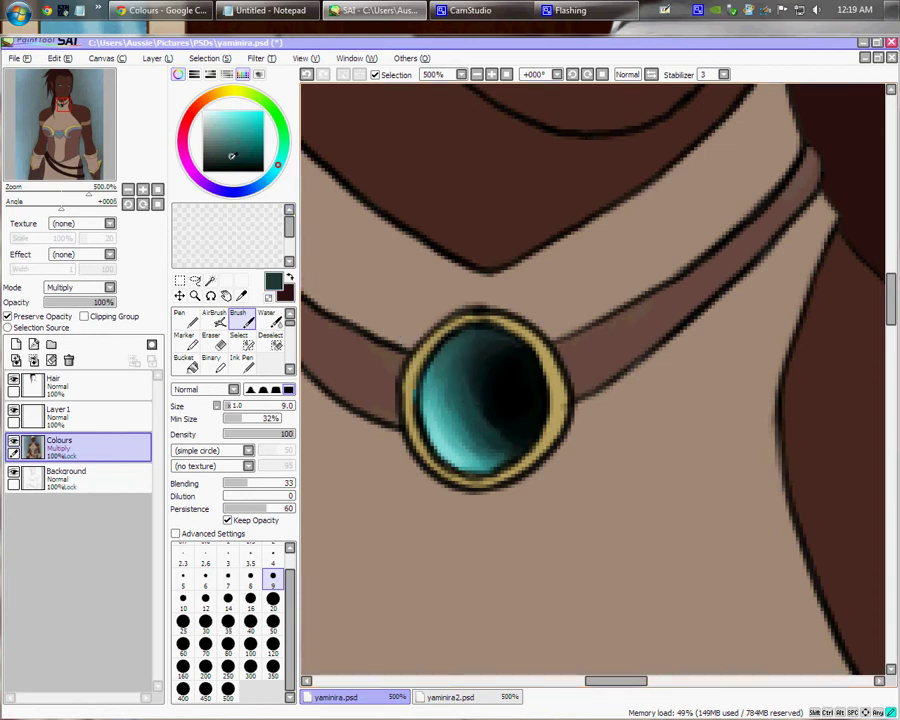
pyautogui.keyDown('alt'); pyautogui.click(514, 393); pyautogui.keyUp('alt')
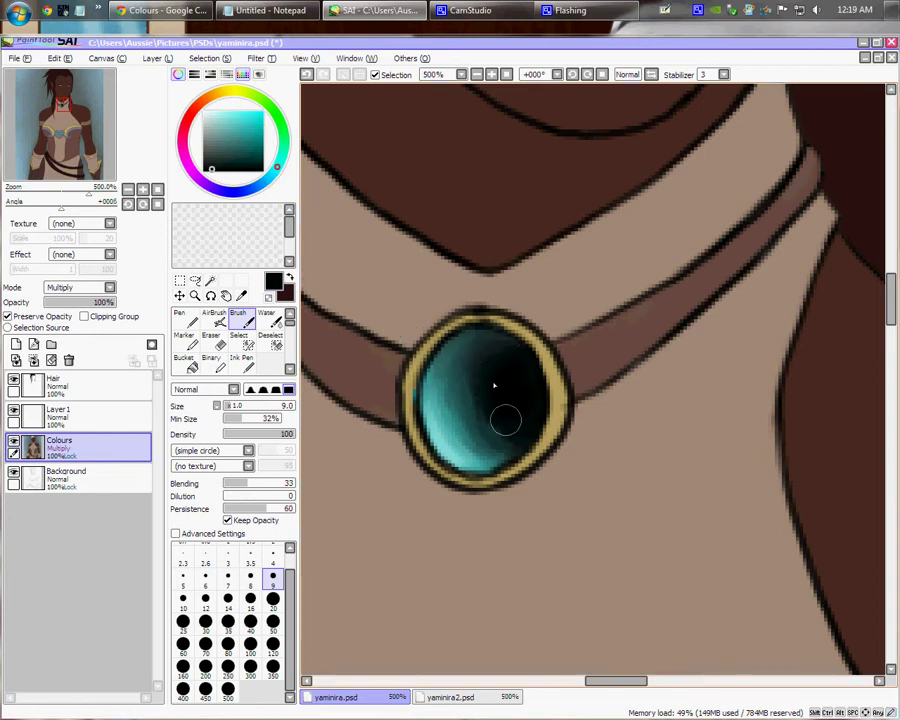
pyautogui.press(']')
pyautogui.press(']')
pyautogui.press(']')
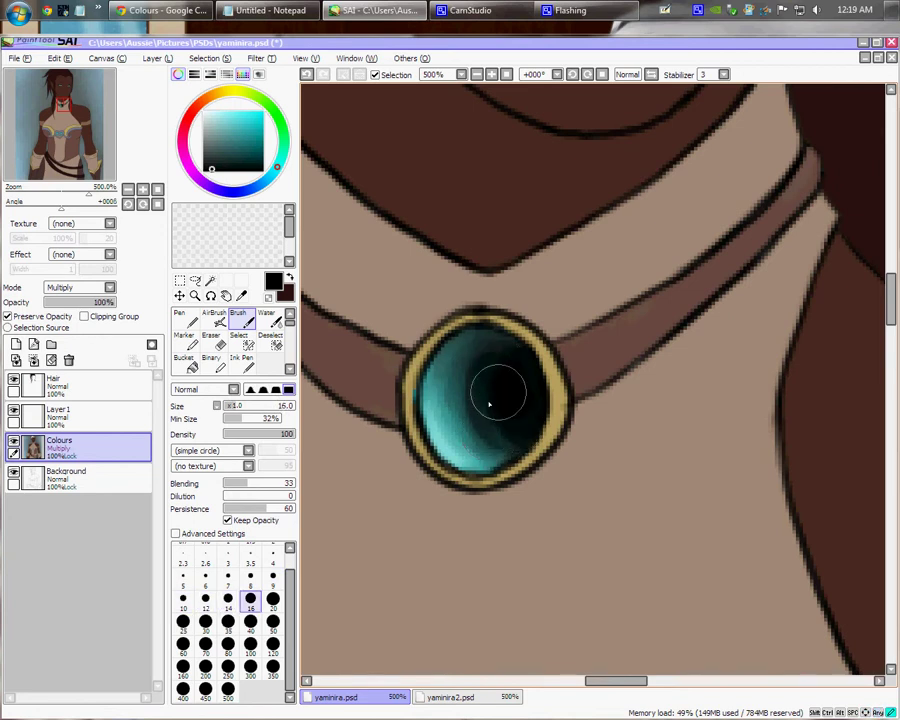
pyautogui.press('[')
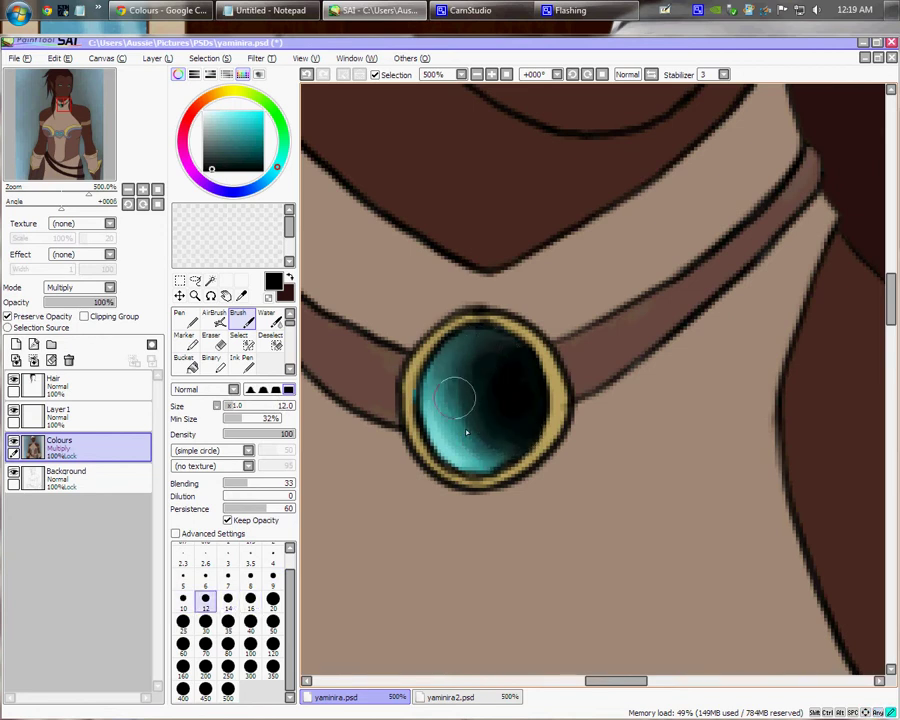
pyautogui.moveTo(490, 420)
pyautogui.mouseDown()
pyautogui.moveTo(514, 450)
pyautogui.moveTo(487, 445)
pyautogui.moveTo(521, 420)
pyautogui.moveTo(521, 432)
pyautogui.moveTo(481, 410)
pyautogui.moveTo(472, 389)
pyautogui.moveTo(510, 428)
pyautogui.mouseUp()
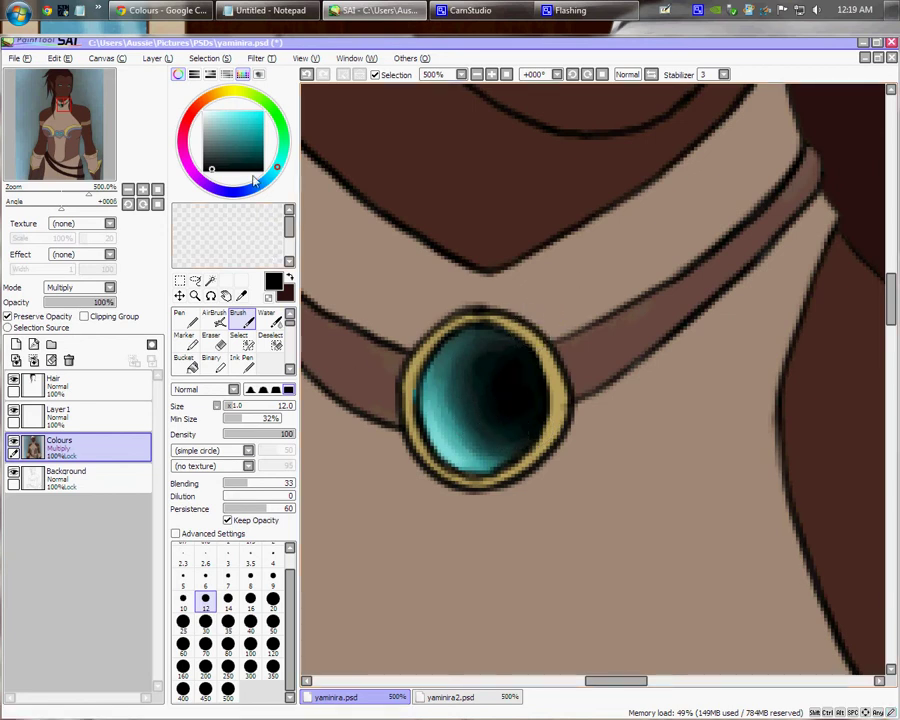
# Pick white and add a small bright highlight on the gem's lower-left rim with a reduced brush.
pyautogui.click(204, 110)
pyautogui.press('[')
pyautogui.press('[')
pyautogui.press('[')
pyautogui.press('[')
pyautogui.press('[')
pyautogui.press('[')
pyautogui.press('[')
pyautogui.press('[')
pyautogui.press('[')
pyautogui.press('[')
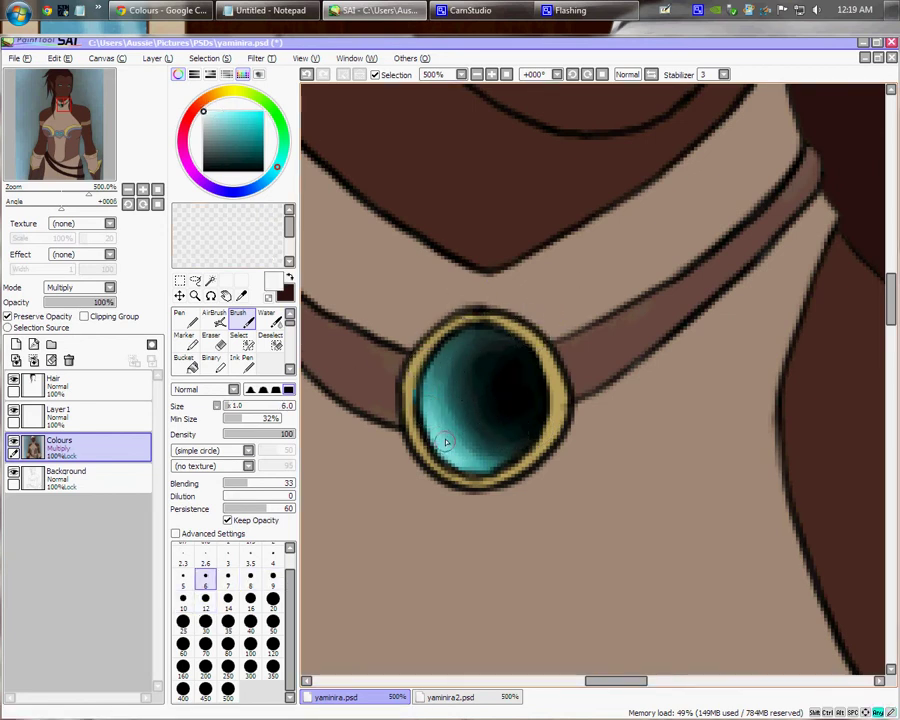
pyautogui.press('[')
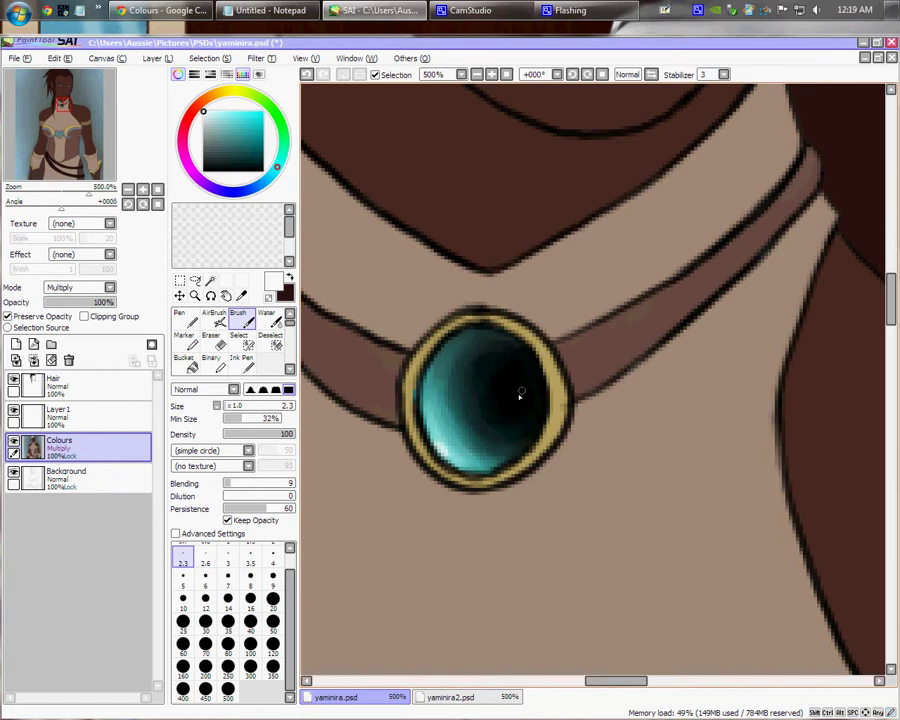
# Dab a small white glint on the gem's dark side with a size 3 brush and check the whole portrait.
pyautogui.press(']')
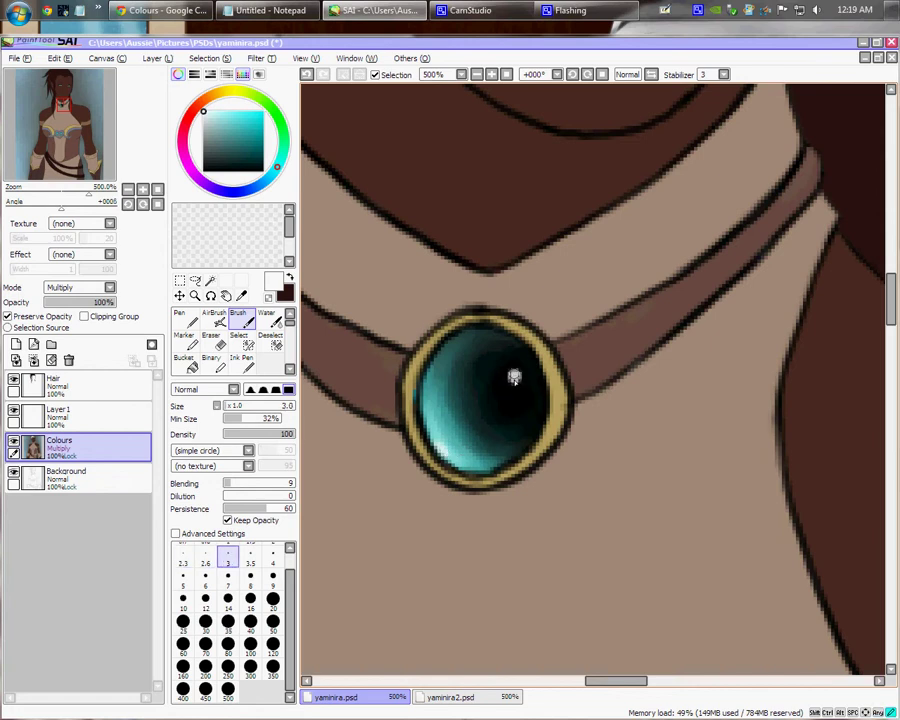
pyautogui.hotkey('ctrl', '-')
pyautogui.hotkey('ctrl', '-')
pyautogui.hotkey('ctrl', '-')
pyautogui.hotkey('ctrl', '-')
pyautogui.hotkey('ctrl', '-')
pyautogui.hotkey('ctrl', '-')
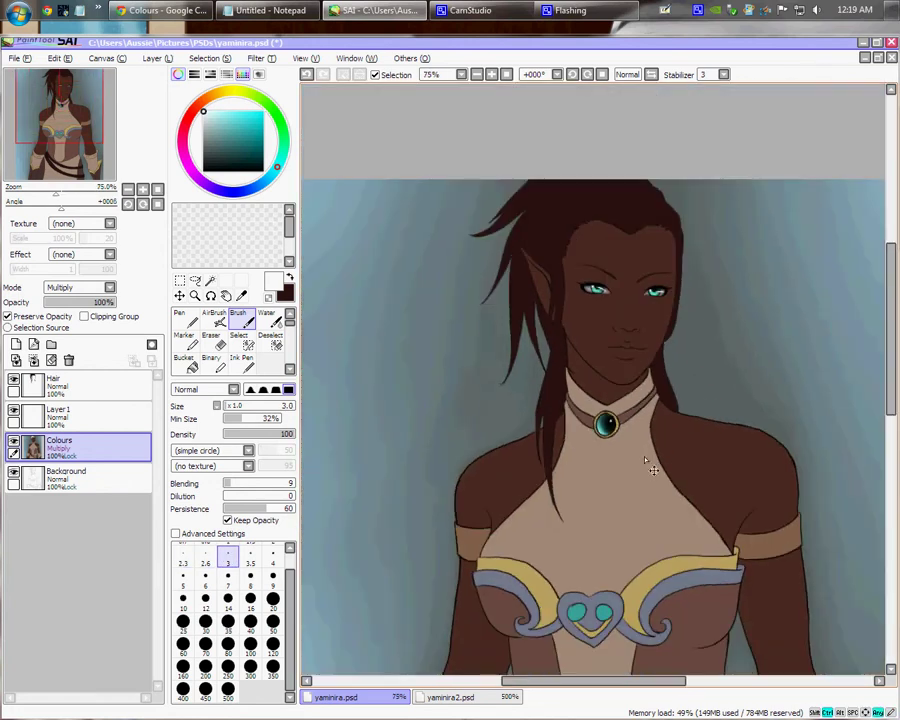
# Save the portrait file and look over the figure from the head down to the waist.
pyautogui.moveTo(721, 475); pyautogui.dragTo(665, 448)
pyautogui.hotkey('ctrl', 's')
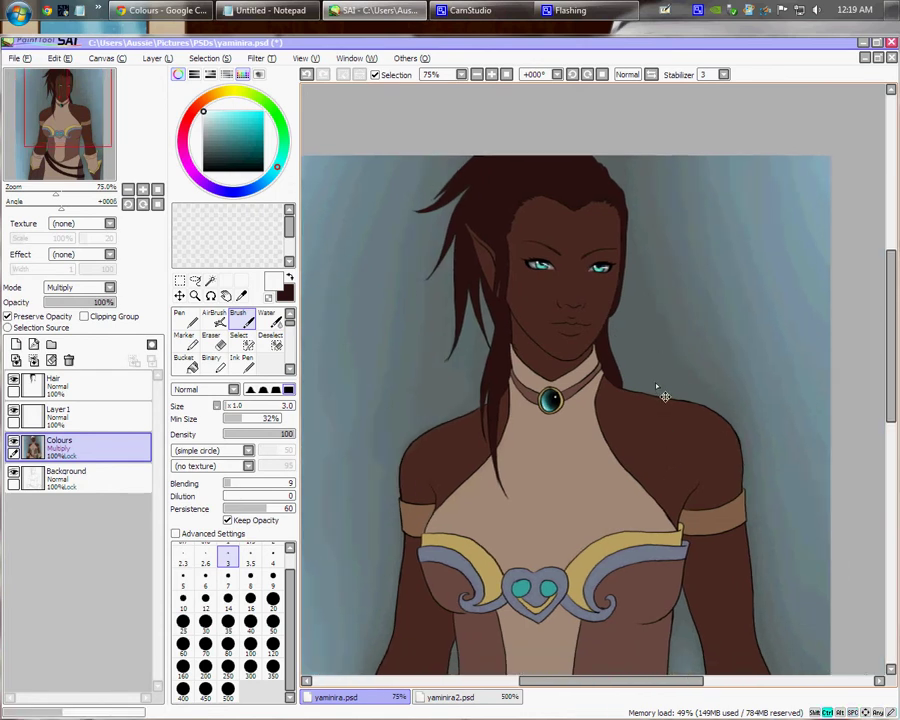
pyautogui.moveTo(581, 541); pyautogui.dragTo(570, 367)
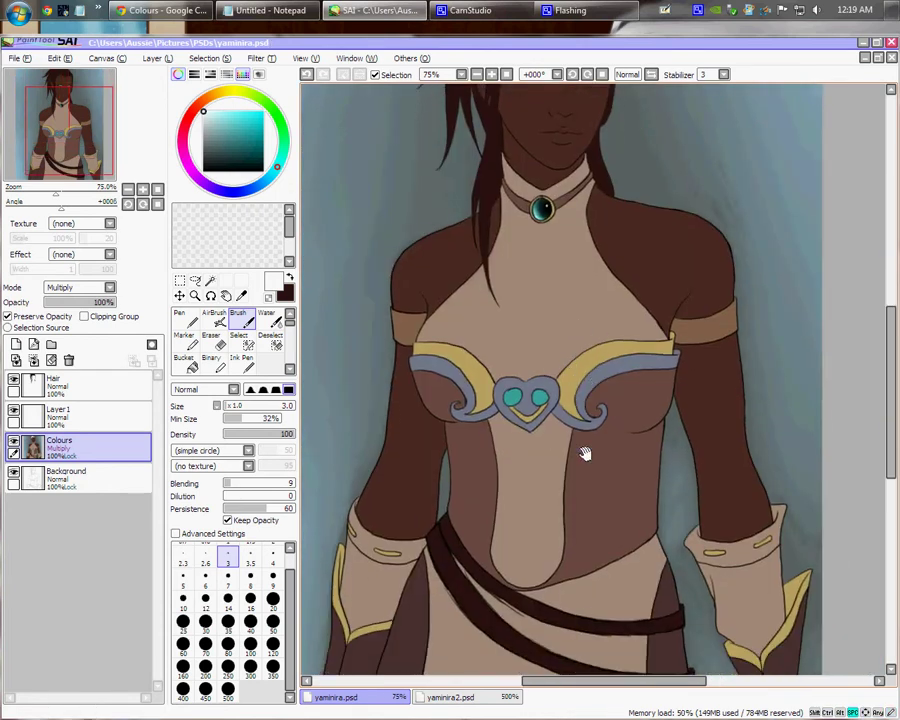
pyautogui.moveTo(585, 453); pyautogui.dragTo(605, 345)
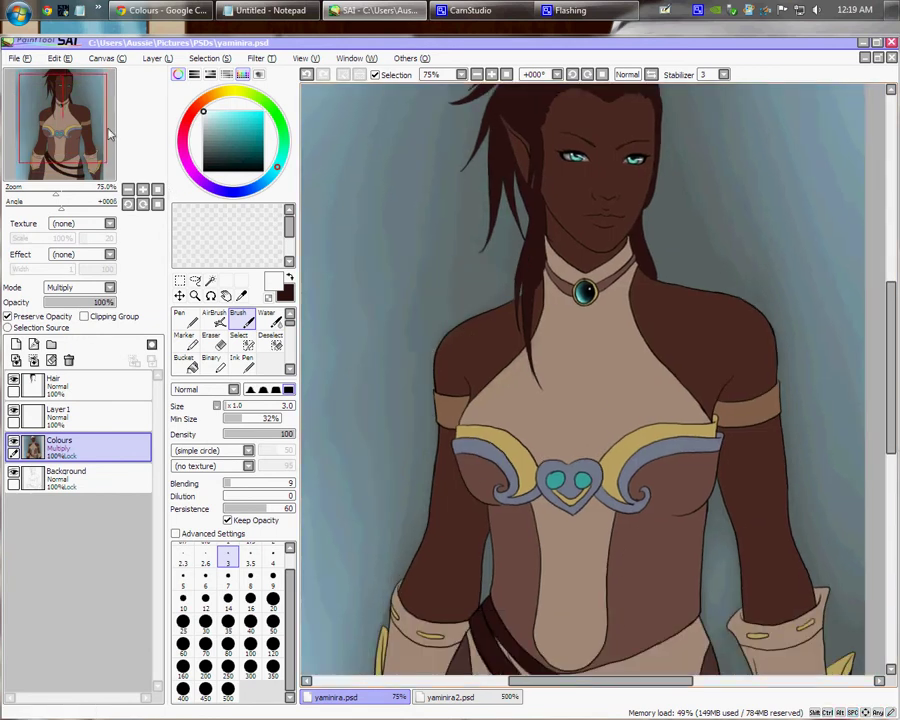
# Open the reference image SKIN__a_tutorial___Part_2_by_navate.jpg from the Pictures folder.
pyautogui.click(18, 58)
pyautogui.click(40, 88)
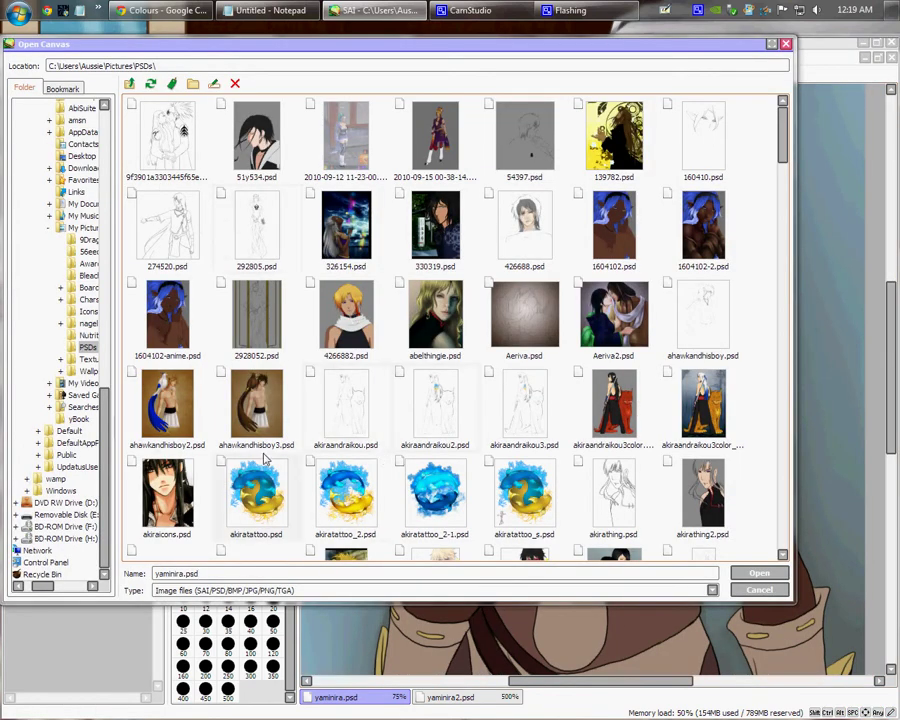
pyautogui.click(129, 83)
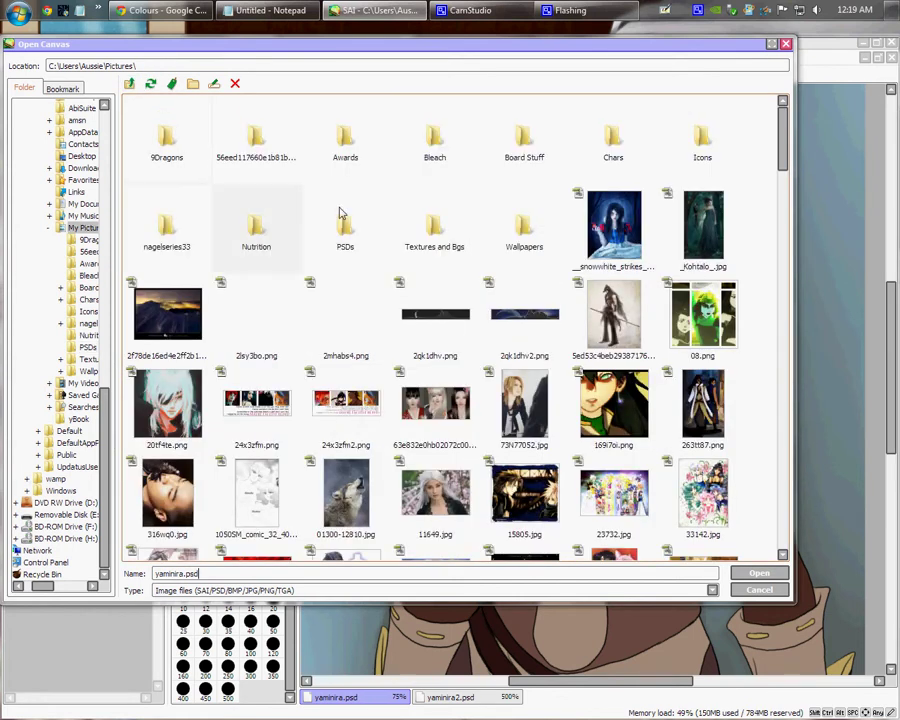
pyautogui.moveTo(784, 140); pyautogui.dragTo(790, 463)
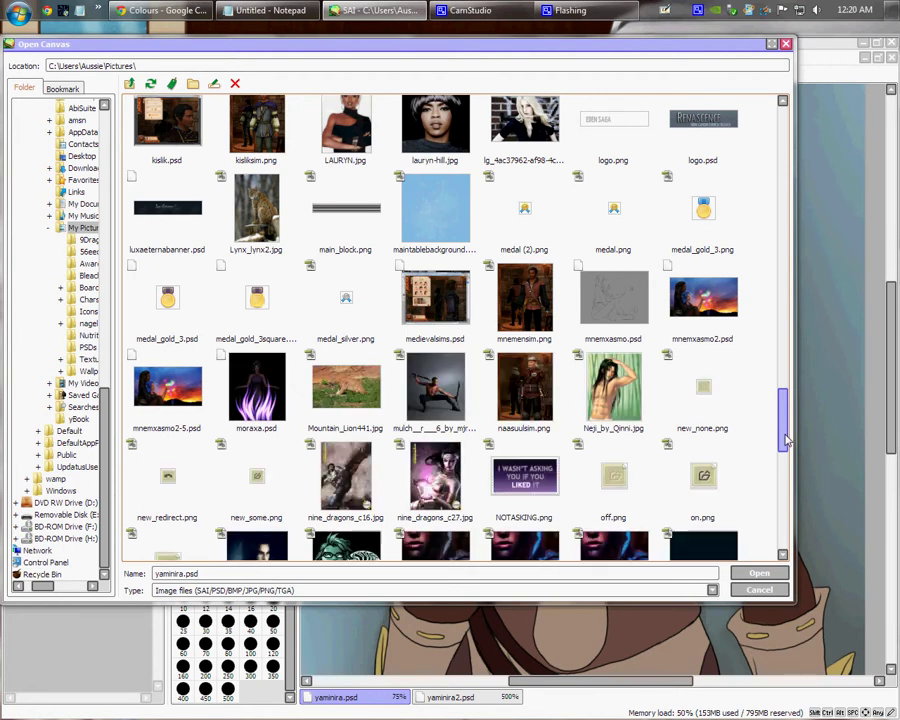
pyautogui.scroll(-4, 787, 432)
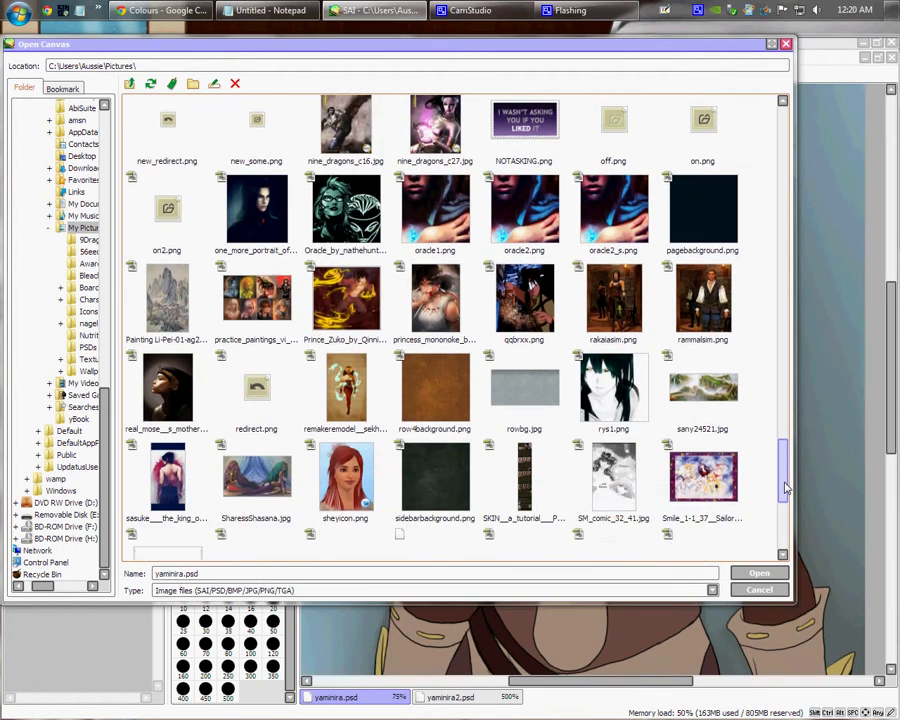
pyautogui.click(542, 422)
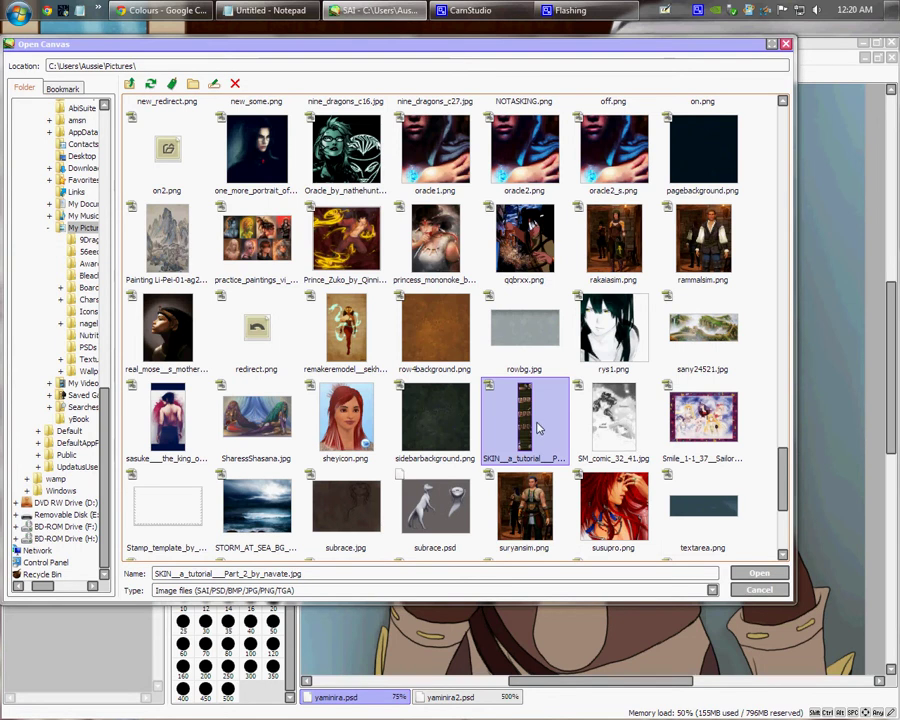
pyautogui.doubleClick(537, 428)
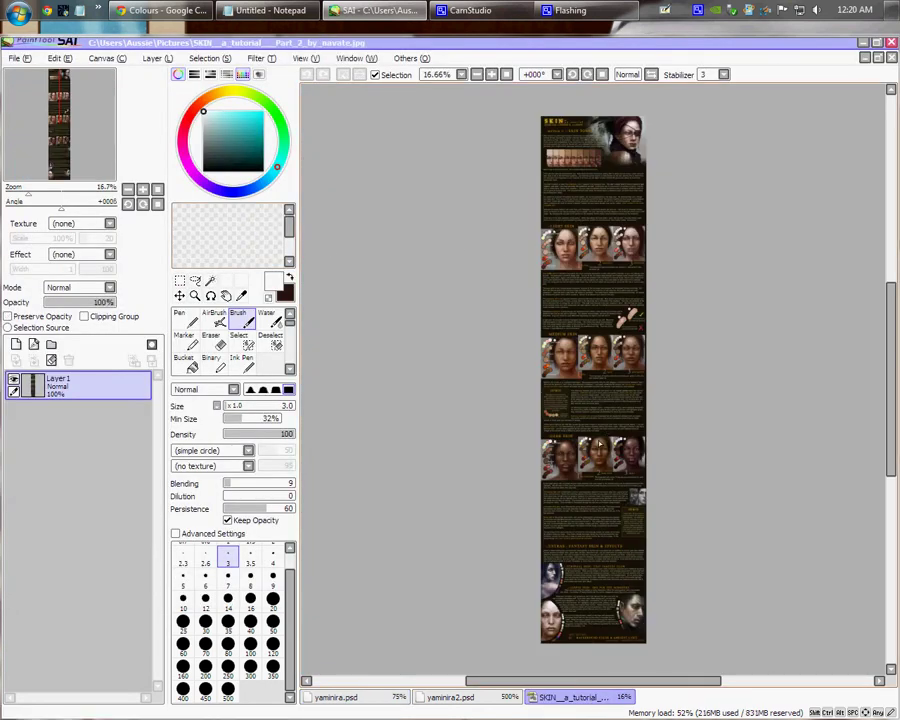
# Examine the skin tutorial's introduction and its light, medium and dark skin palettes.
pyautogui.keyDown('ctrl'); pyautogui.click(638, 436); pyautogui.keyUp('ctrl')
pyautogui.keyDown('ctrl'); pyautogui.click(638, 436); pyautogui.keyUp('ctrl')
pyautogui.keyDown('ctrl'); pyautogui.click(638, 436); pyautogui.keyUp('ctrl')
pyautogui.moveTo(606, 278); pyautogui.dragTo(609, 595)
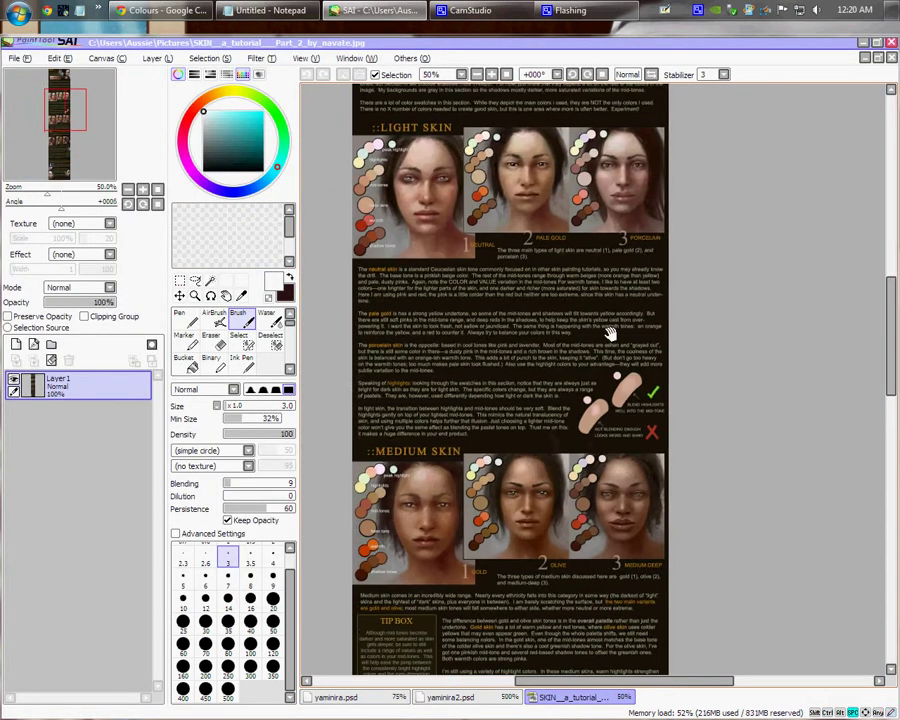
pyautogui.moveTo(610, 334); pyautogui.dragTo(607, 598)
pyautogui.moveTo(604, 306); pyautogui.dragTo(602, 505)
pyautogui.scroll(1, 609, 447)
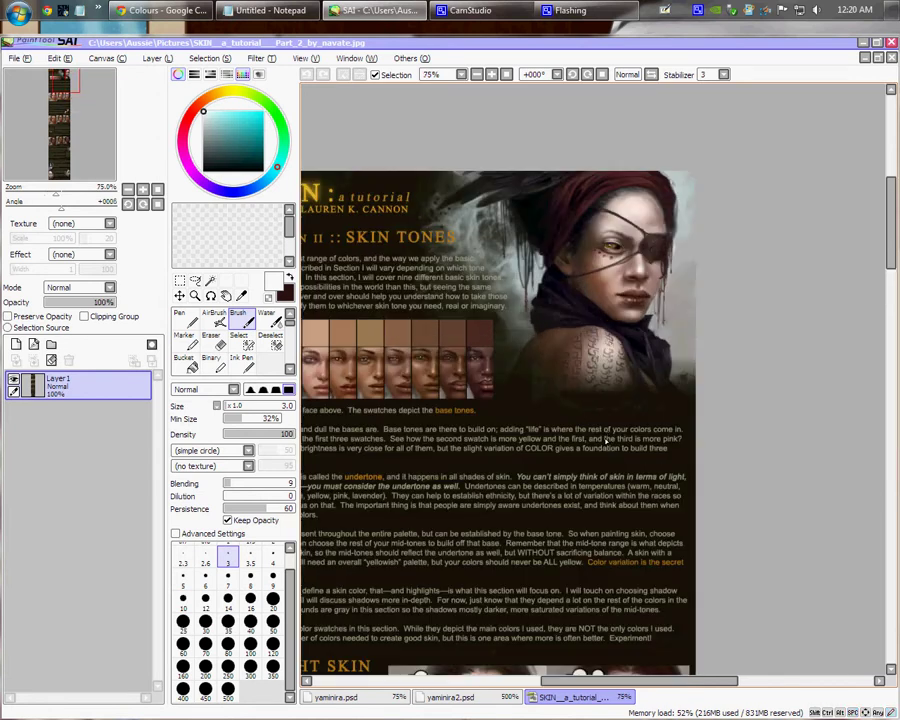
pyautogui.moveTo(577, 466); pyautogui.dragTo(656, 456)
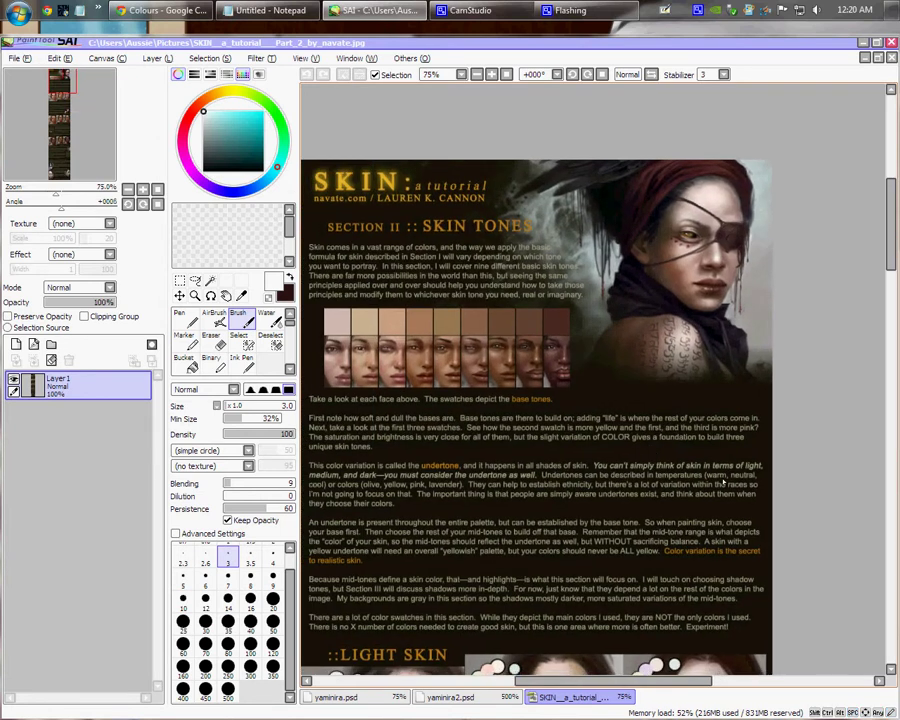
pyautogui.scroll(-12, 723, 483)
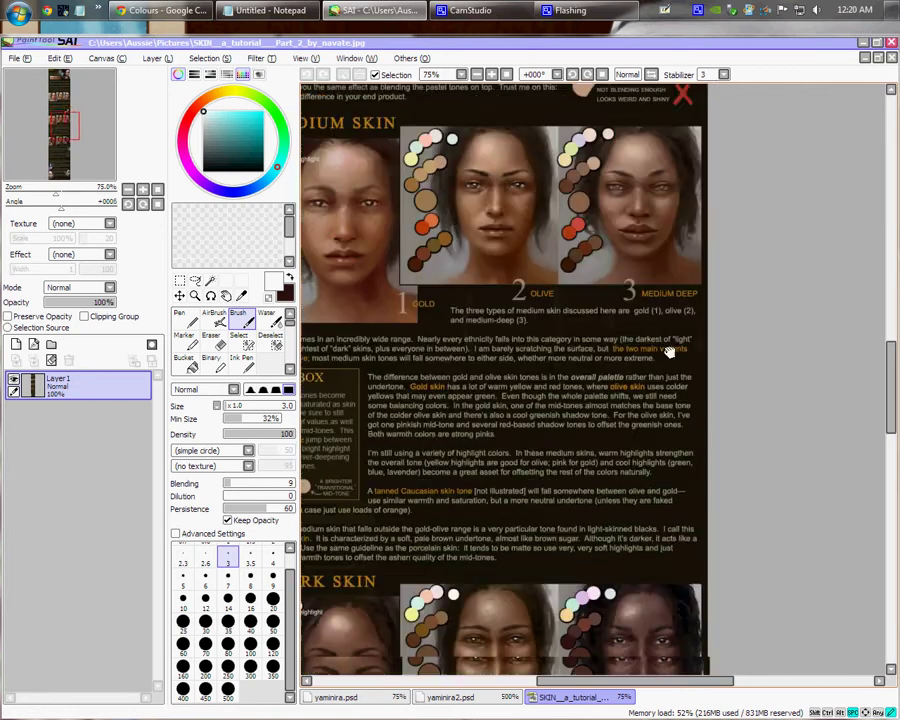
pyautogui.scroll(-4, 668, 351)
# Sample the dark red-brown mid-tone and the darkest shadow swatch beside the third dark-skin face as the two working colours.
pyautogui.scroll(4, 498, 370)
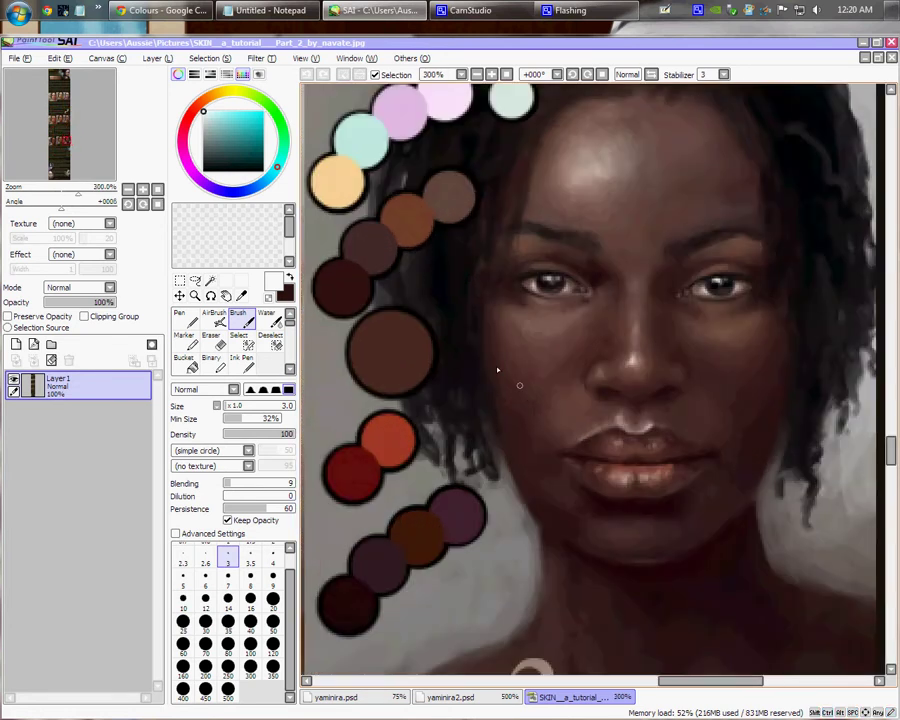
pyautogui.moveTo(418, 346); pyautogui.dragTo(562, 333)
pyautogui.rightClick(492, 279)
pyautogui.click(291, 281)
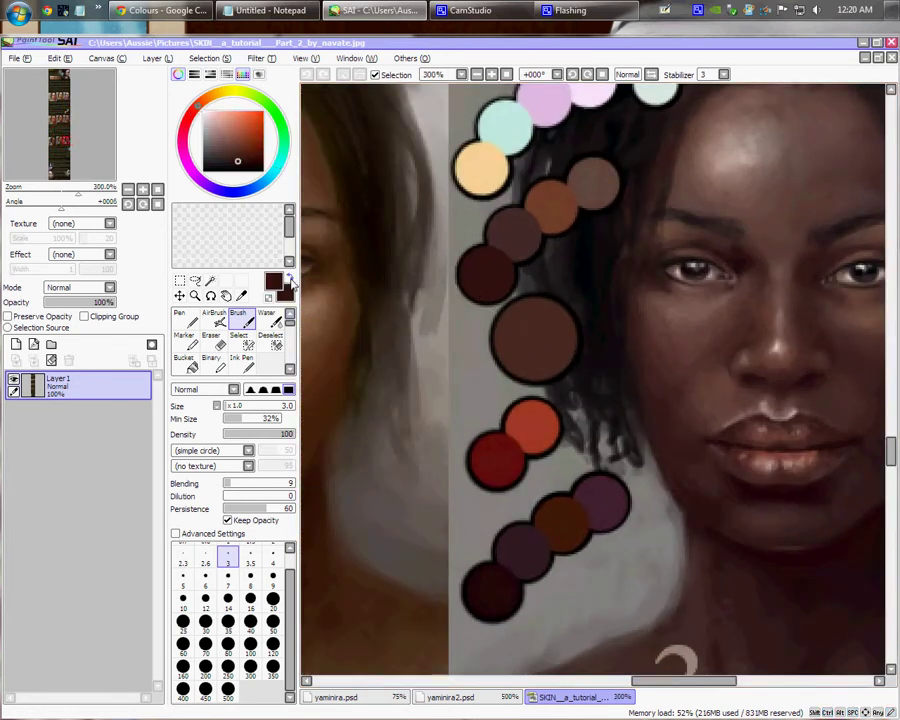
pyautogui.keyDown('alt'); pyautogui.click(492, 597); pyautogui.keyUp('alt')
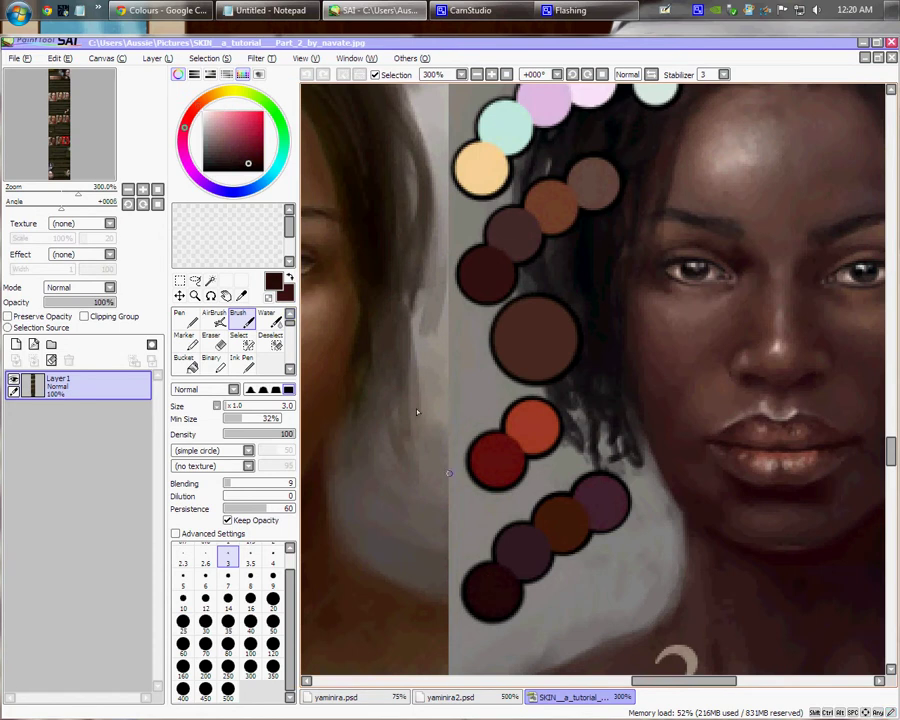
# Return to yaminira.psd and set the brush to size 4 for shading the shoulder beside the collar.
pyautogui.click(394, 697)
pyautogui.scroll(5, 526, 420)
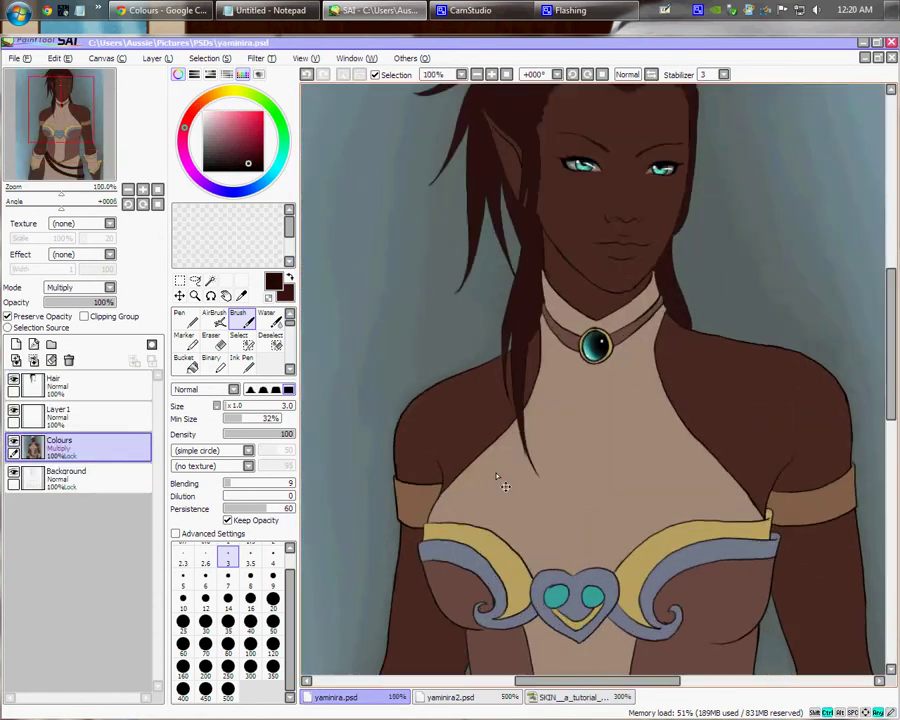
pyautogui.press('[')
pyautogui.press('[')
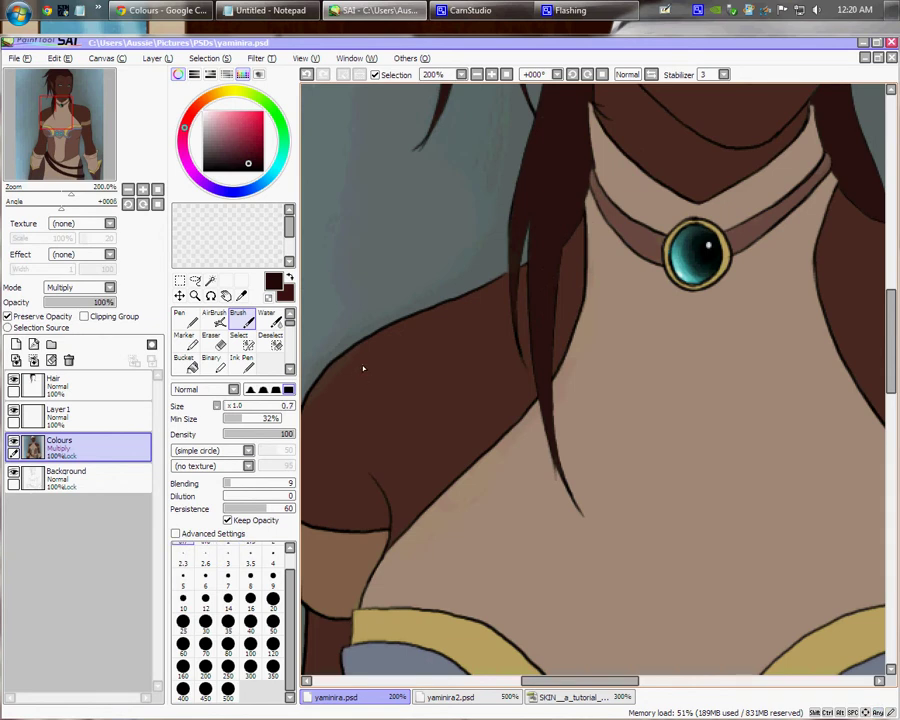
pyautogui.press(']')
pyautogui.press(']')
pyautogui.press(']')
pyautogui.press(']')
pyautogui.press(']')
pyautogui.press(']')
pyautogui.press(']')
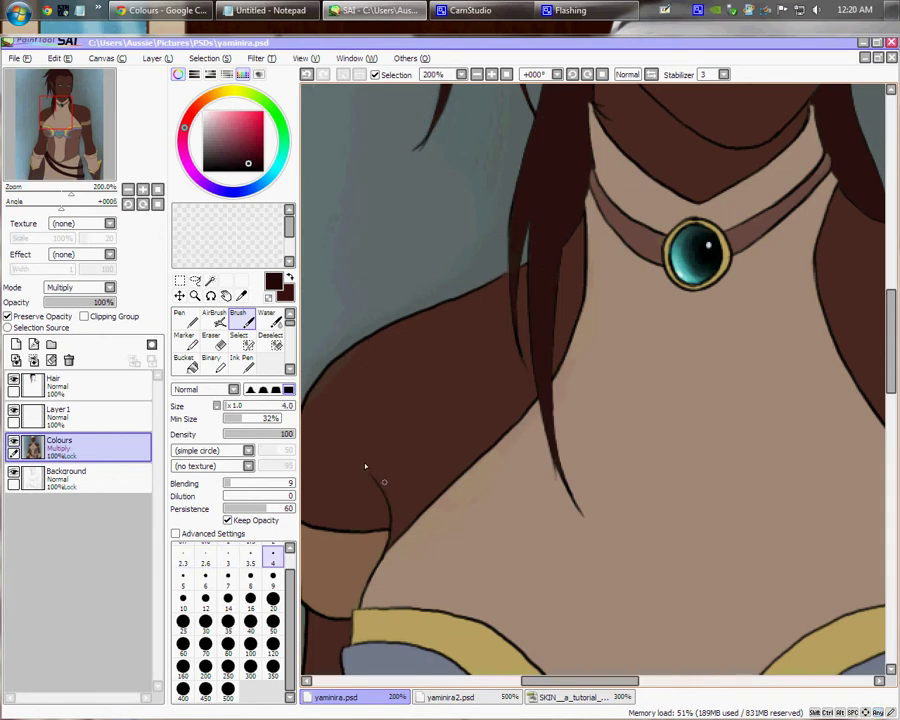
# Paint the first dark shadow on the armpit crease, enlarging the brush from size 5 to 7.
pyautogui.press(']')
pyautogui.press(']')
pyautogui.press(']')
pyautogui.press(']')
pyautogui.press(']')
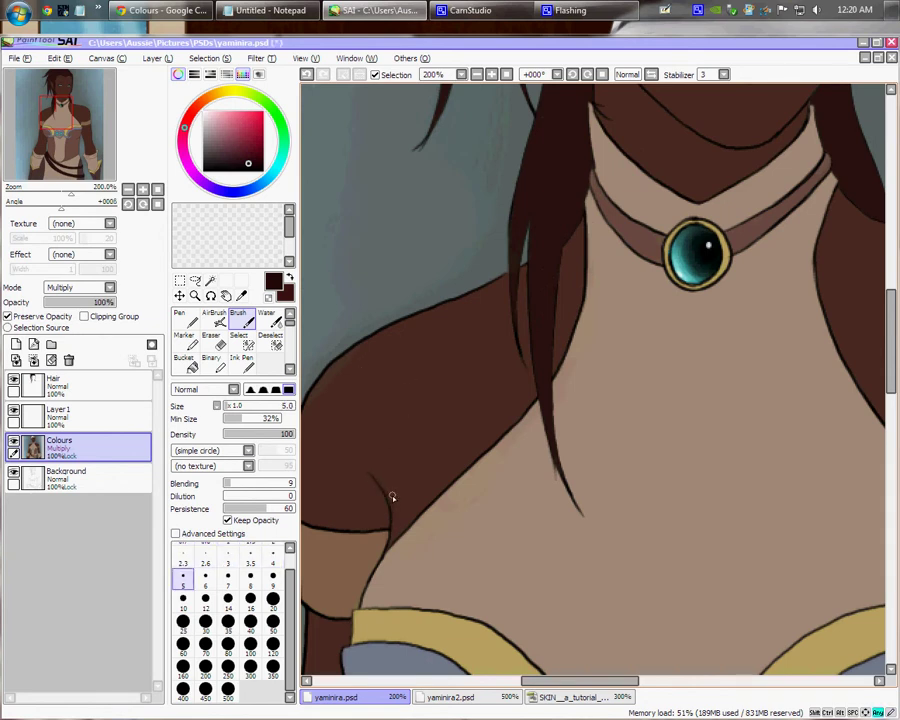
pyautogui.press('[')
pyautogui.press('[')
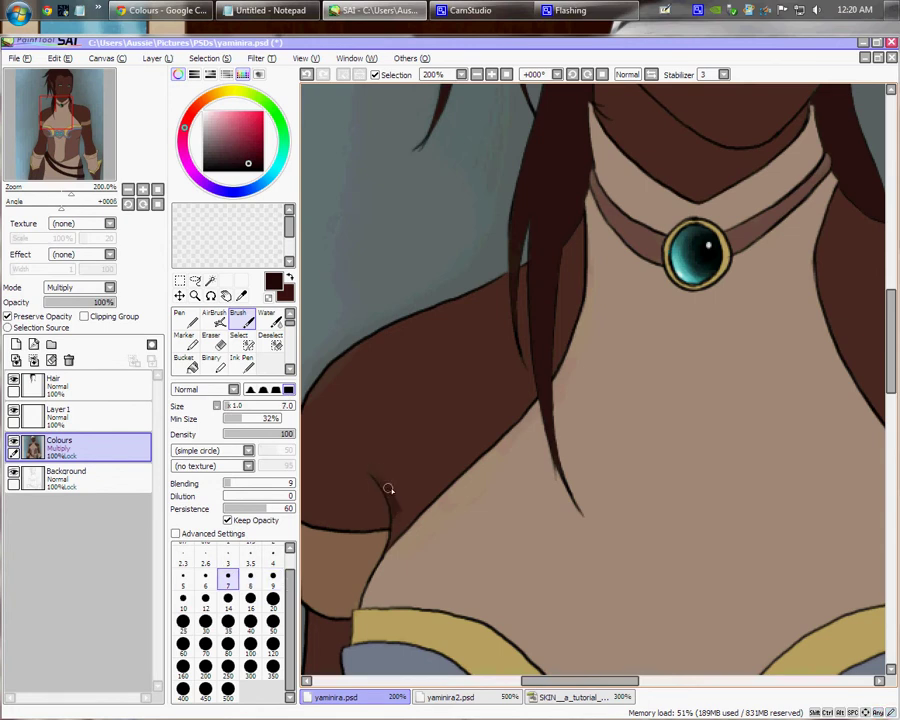
# Deepen the armpit crease and draw a thin shadow along the garment edge up to the hair strand with a size 3.5 brush.
pyautogui.scroll(1, 406, 490)
pyautogui.moveTo(414, 514); pyautogui.dragTo(443, 430)
pyautogui.press('[')
pyautogui.press('[')
pyautogui.press('[')
pyautogui.press('[')
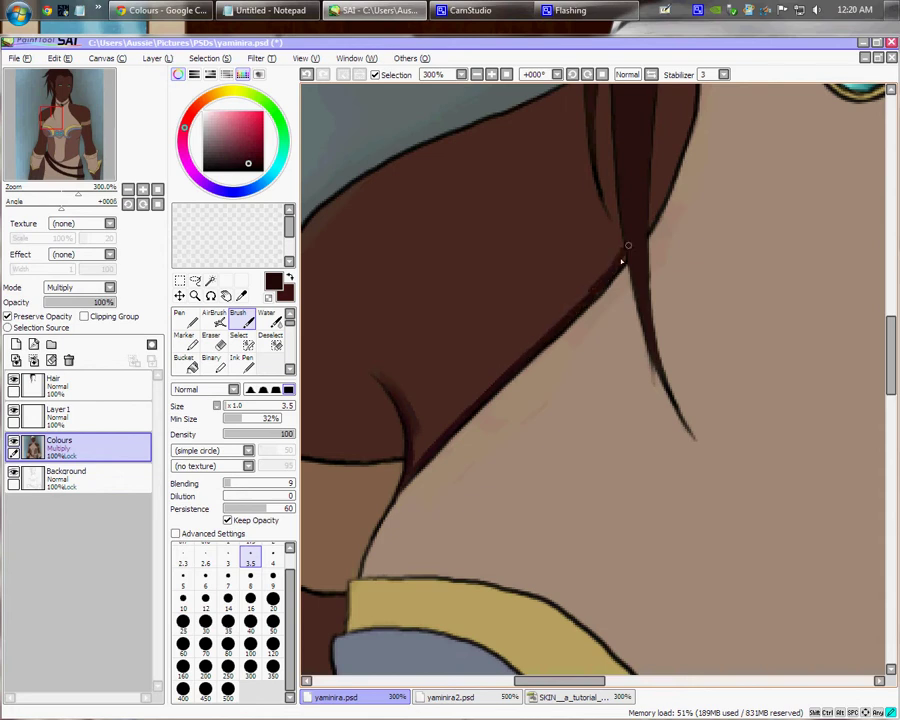
# Widen and smooth the skin shadow along the garment edge, from the hair strand to the armpit, with a size 7 brush.
pyautogui.press(']')
pyautogui.press(']')
pyautogui.press(']')
pyautogui.press(']')
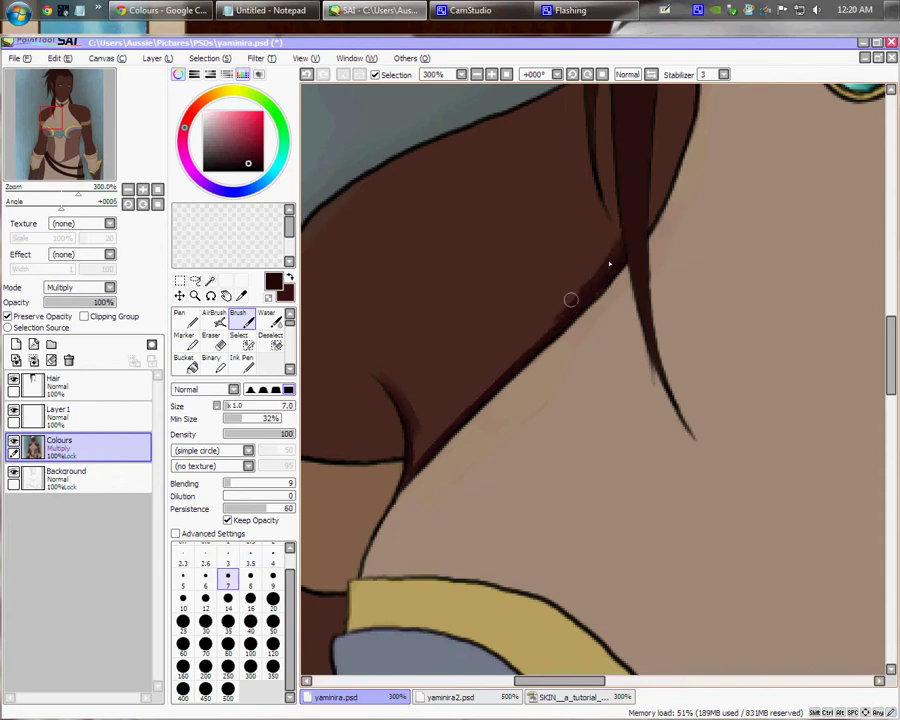
pyautogui.moveTo(598, 287); pyautogui.dragTo(464, 401)
pyautogui.moveTo(553, 313); pyautogui.dragTo(450, 415)
pyautogui.moveTo(514, 366); pyautogui.dragTo(427, 436)
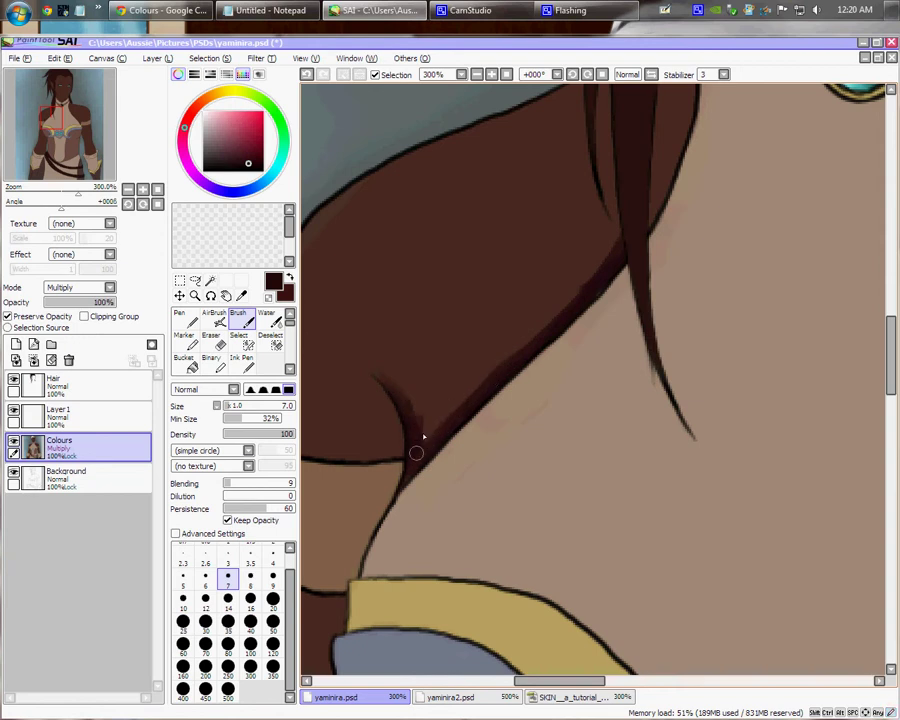
# Fill the armpit corner with dark shadow using a size 10 brush and refine its edge at size 6.
pyautogui.press(']')
pyautogui.press(']')
pyautogui.press(']')
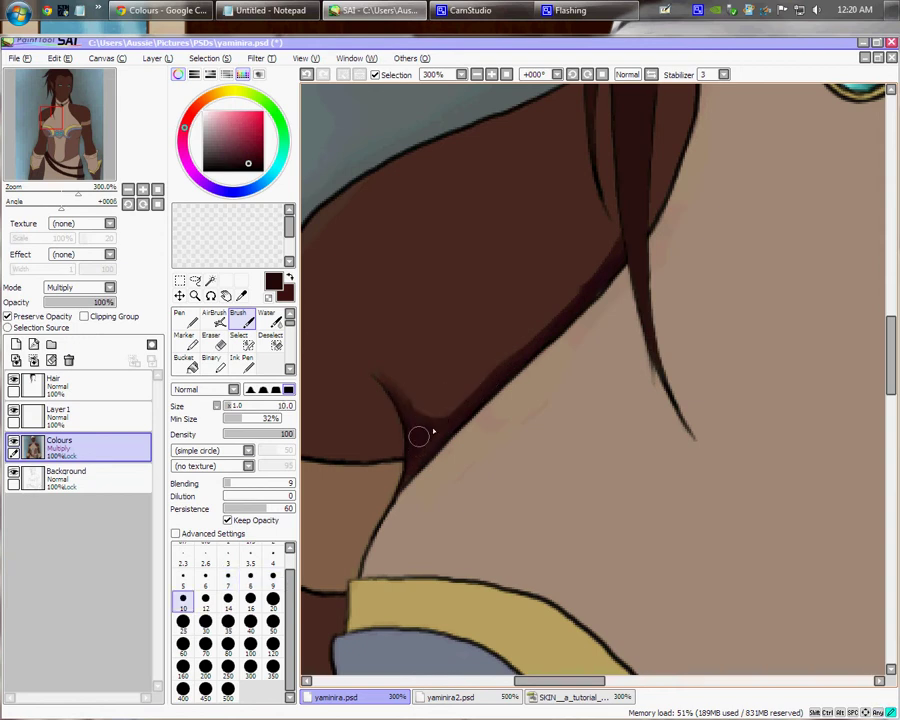
pyautogui.moveTo(418, 435); pyautogui.dragTo(463, 409)
pyautogui.press('[')
pyautogui.press('[')
pyautogui.press('[')
pyautogui.press('[')
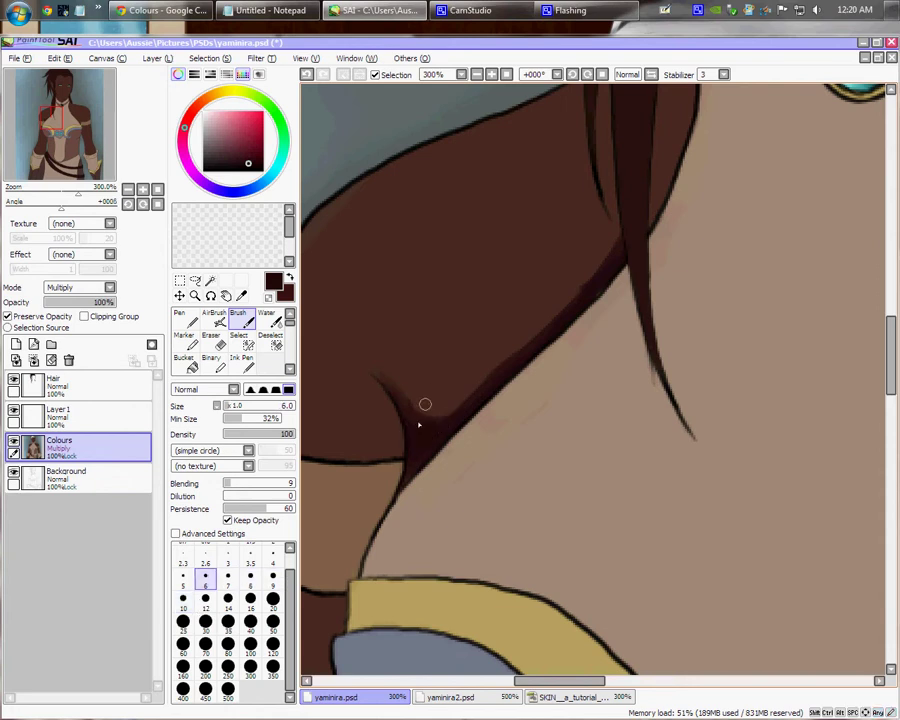
# Shade the skin along the shoulder's upper outline up to the hair with the size 6 brush.
pyautogui.moveTo(332, 289); pyautogui.dragTo(469, 314)
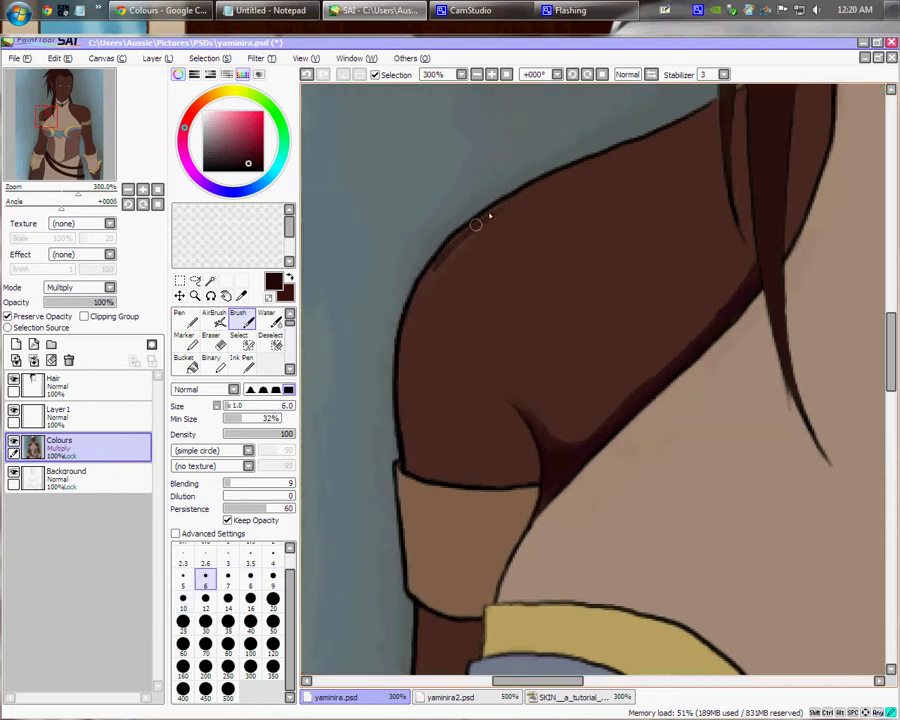
pyautogui.moveTo(436, 265); pyautogui.dragTo(515, 196)
pyautogui.moveTo(505, 203)
pyautogui.mouseDown()
pyautogui.moveTo(663, 140)
pyautogui.moveTo(531, 226)
pyautogui.moveTo(570, 186)
pyautogui.mouseUp()
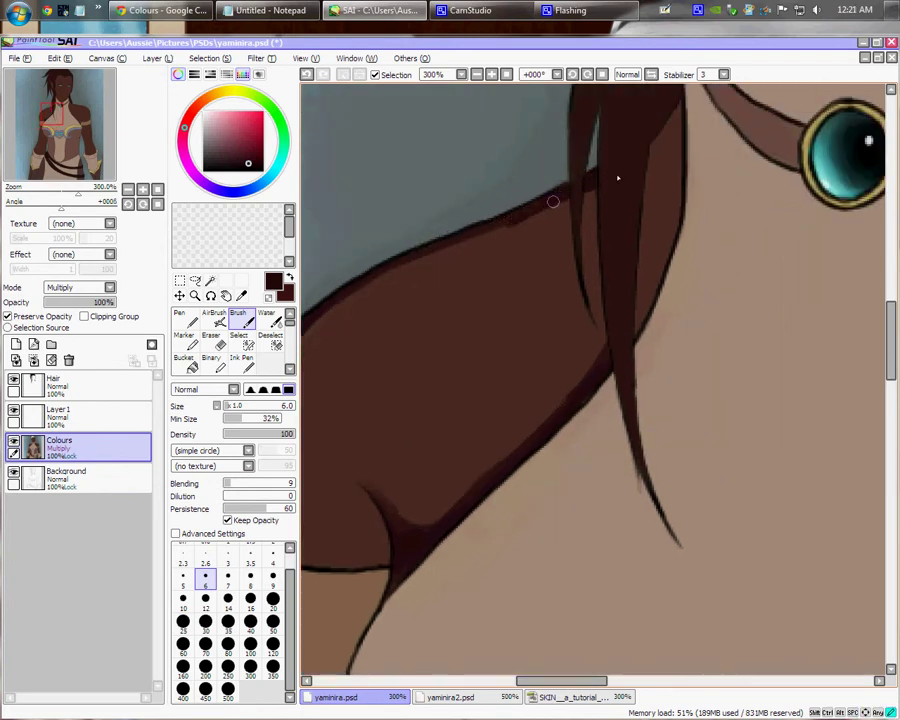
# Paint the shadow cast beside and between the thin hair strands on the shoulder with size 3.5 and 5 brushes.
pyautogui.press('[')
pyautogui.press('[')
pyautogui.press('[')
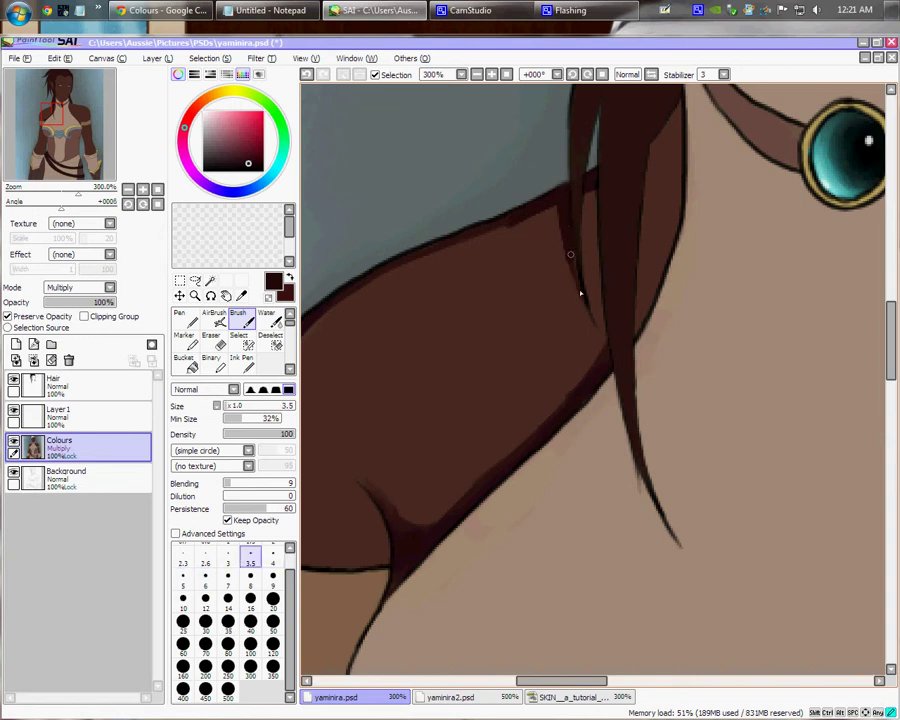
pyautogui.press(']')
pyautogui.press(']')
pyautogui.press(']')
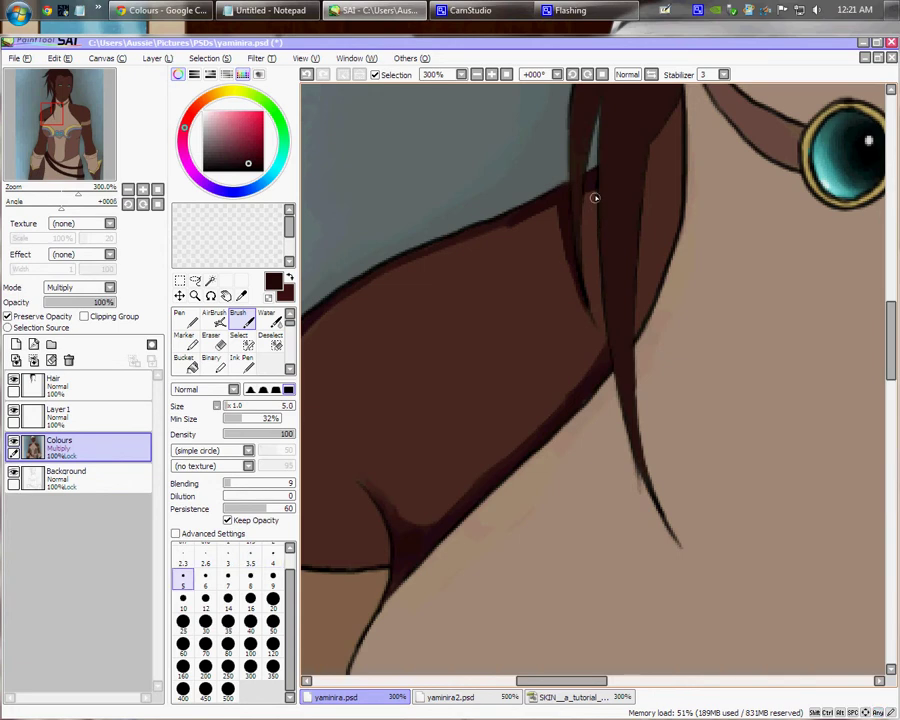
pyautogui.moveTo(595, 197)
pyautogui.mouseDown()
pyautogui.moveTo(594, 187)
pyautogui.moveTo(605, 316)
pyautogui.moveTo(598, 247)
pyautogui.moveTo(581, 307)
pyautogui.mouseUp()
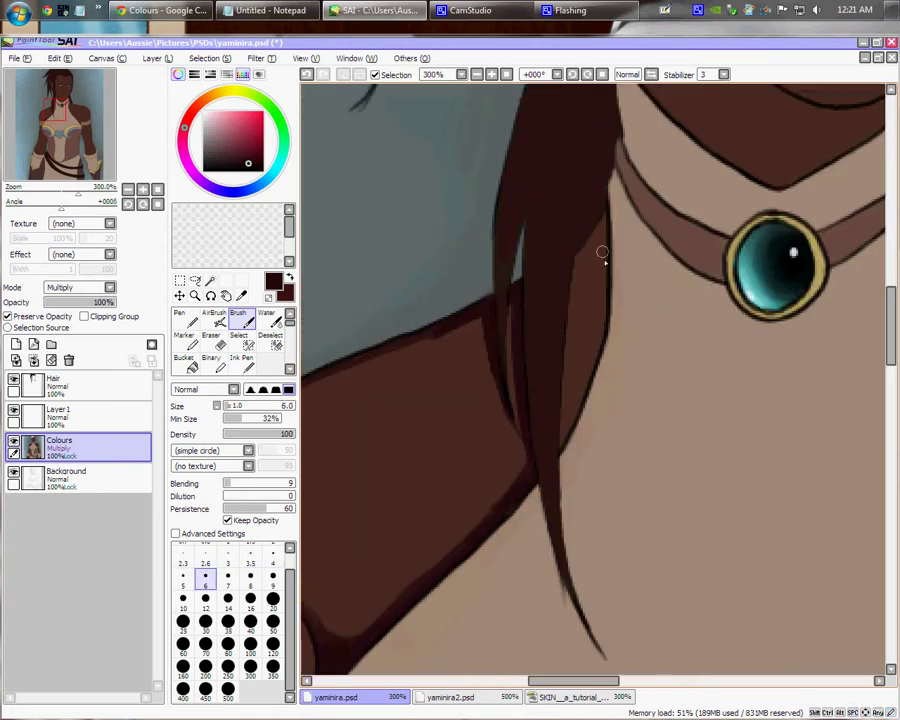
# Shade the neck skin beneath the hair with a size 3.5 brush and along the garment edge at size 7.
pyautogui.press('[')
pyautogui.press('[')
pyautogui.press('[')
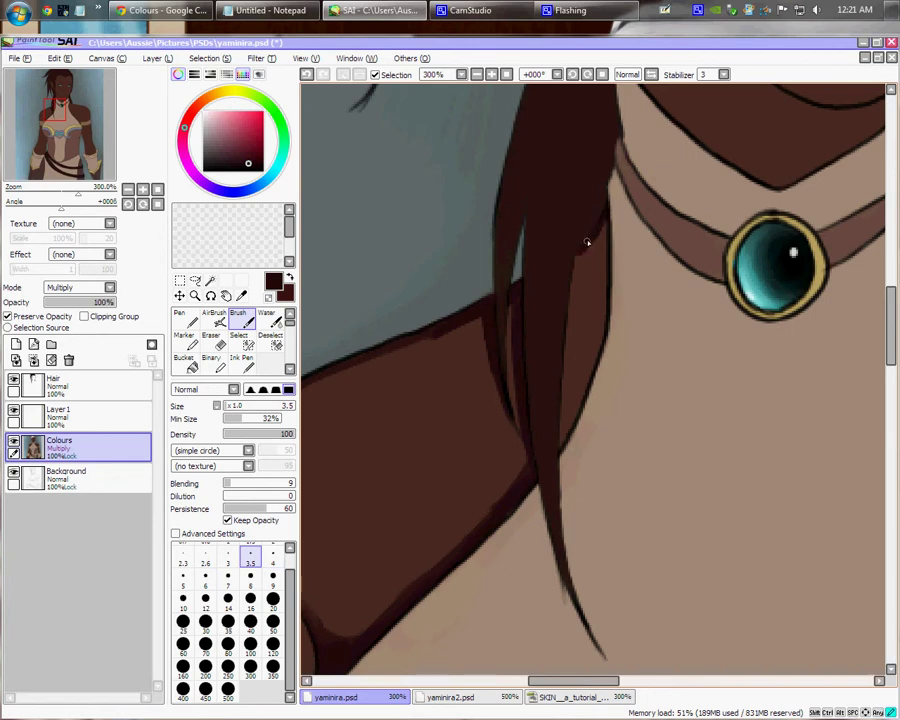
pyautogui.press(']')
pyautogui.press(']')
pyautogui.press(']')
pyautogui.press(']')
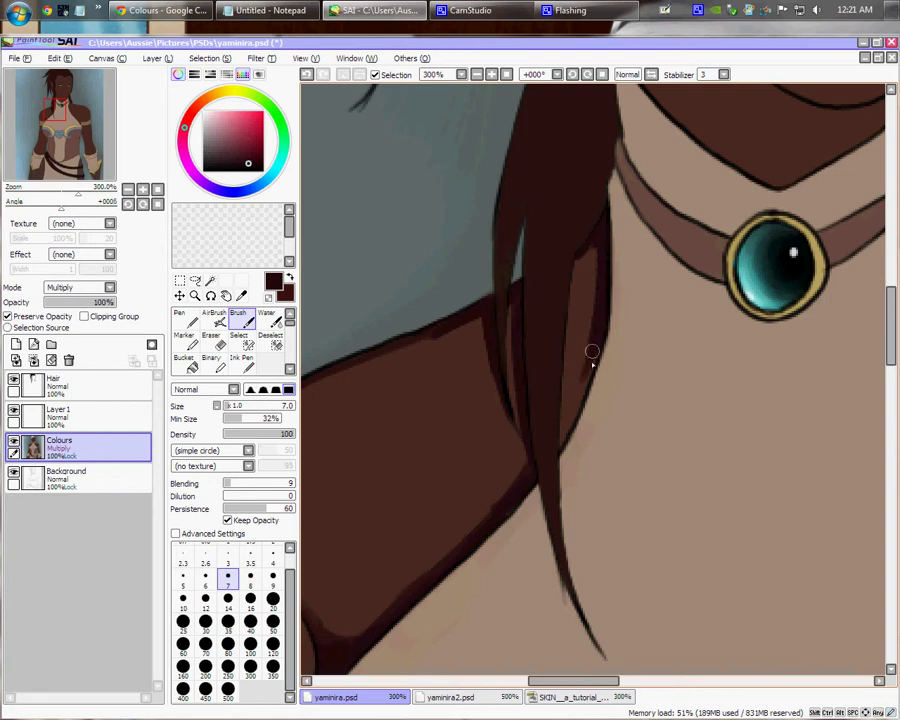
# Refine the shadow on the skin patch between hair and garment at size 4 and broaden it at size 7.
pyautogui.press('[')
pyautogui.press('[')
pyautogui.press('[')
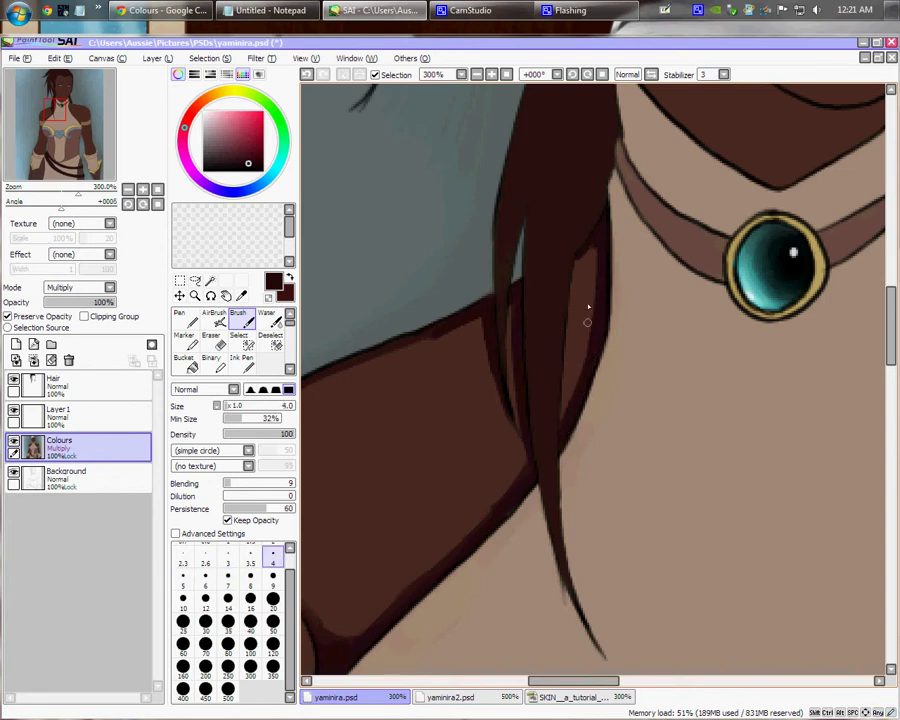
pyautogui.press(']')
pyautogui.press(']')
pyautogui.press(']')
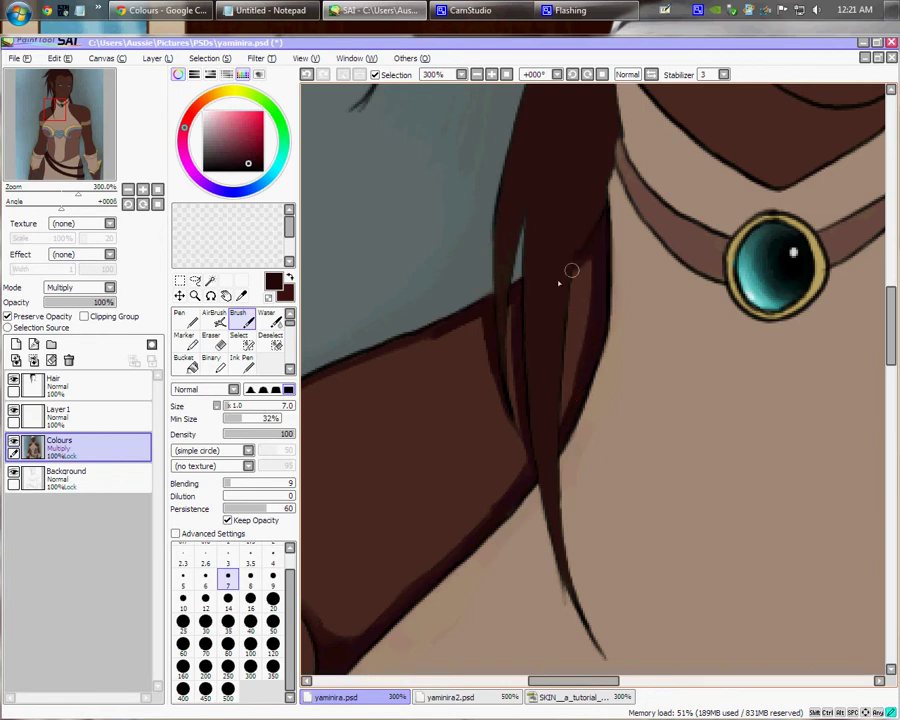
# Darken the skin patch beside the hair and the shoulder's outer upper curve with the size 12 brush.
pyautogui.press(']')
pyautogui.press(']')
pyautogui.press(']')
pyautogui.press(']')
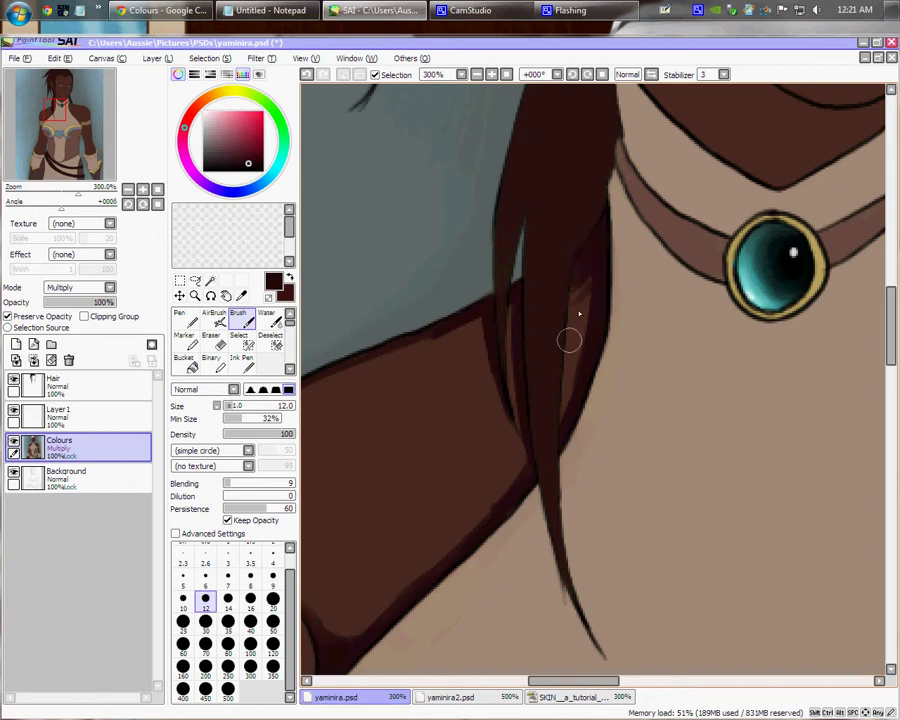
pyautogui.moveTo(522, 358); pyautogui.dragTo(611, 340)
pyautogui.moveTo(420, 435); pyautogui.dragTo(516, 356)
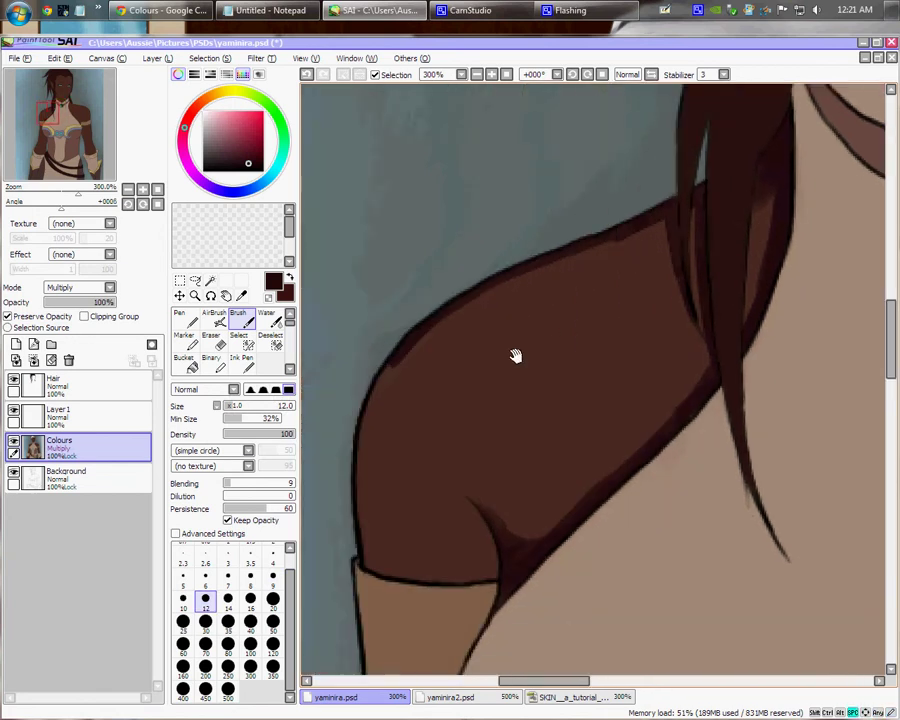
pyautogui.moveTo(439, 321); pyautogui.dragTo(384, 404)
pyautogui.moveTo(390, 390); pyautogui.dragTo(462, 310)
pyautogui.moveTo(406, 366); pyautogui.dragTo(525, 276)
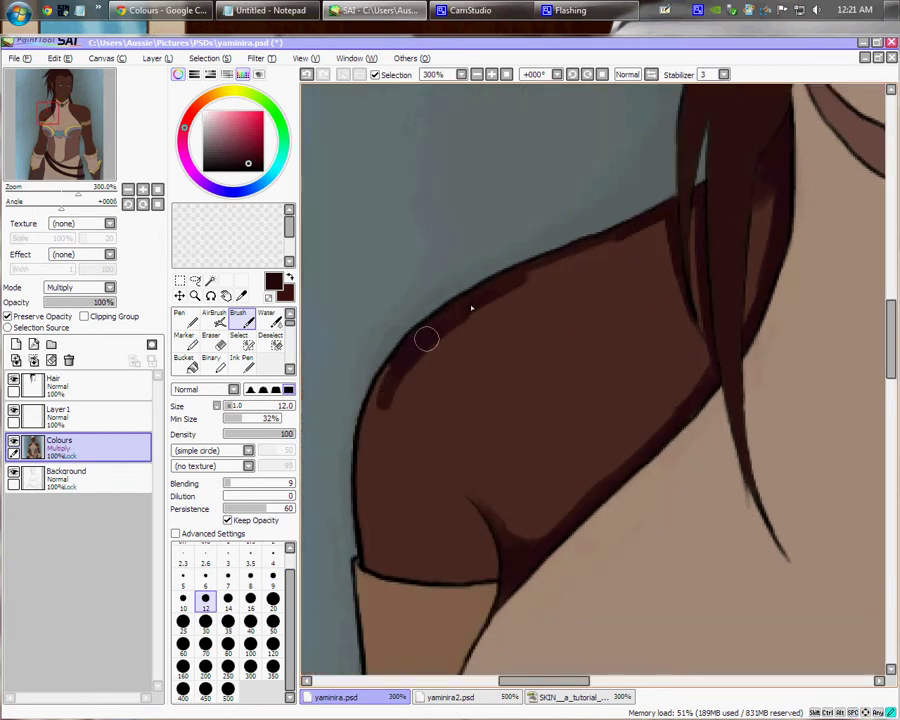
pyautogui.moveTo(471, 308)
pyautogui.mouseDown()
pyautogui.moveTo(697, 206)
pyautogui.moveTo(478, 315)
pyautogui.moveTo(589, 254)
pyautogui.moveTo(552, 271)
pyautogui.moveTo(459, 326)
pyautogui.mouseUp()
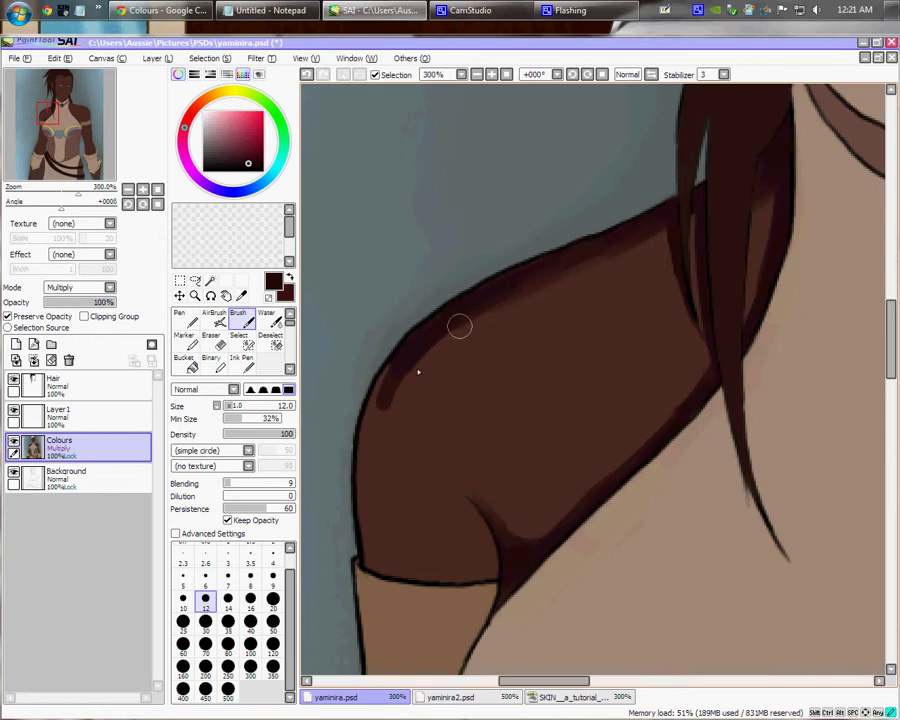
# Swap to the reddish brown, soften the shoulder curve's shadow at size 12, and shade beside the hair strands at size 6.
pyautogui.click(289, 277)
pyautogui.moveTo(427, 368); pyautogui.dragTo(390, 418)
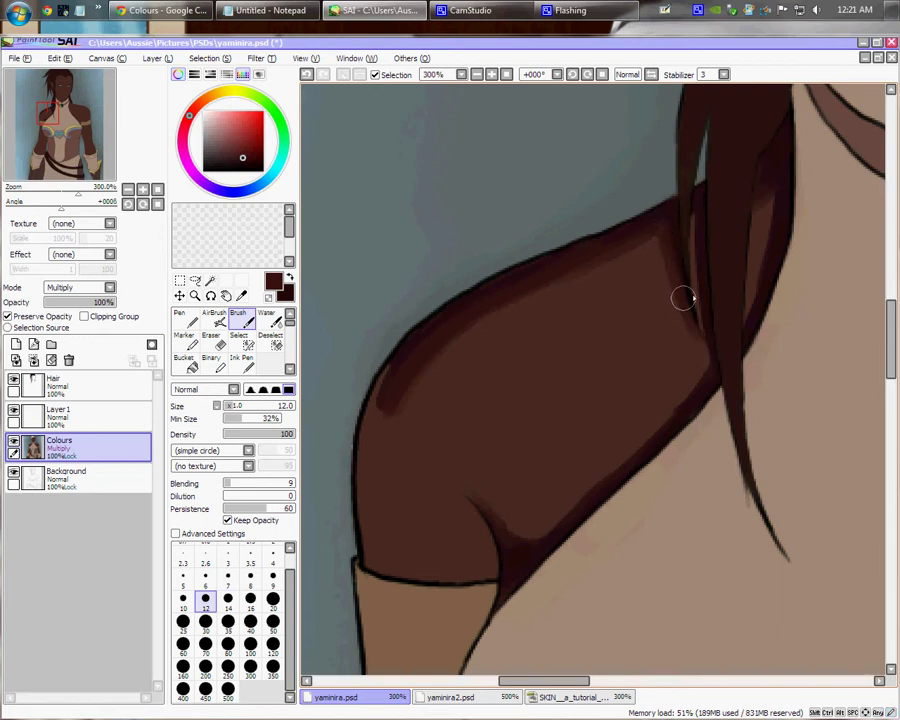
pyautogui.press('[')
pyautogui.press('[')
pyautogui.press('[')
pyautogui.press('[')
pyautogui.press('[')
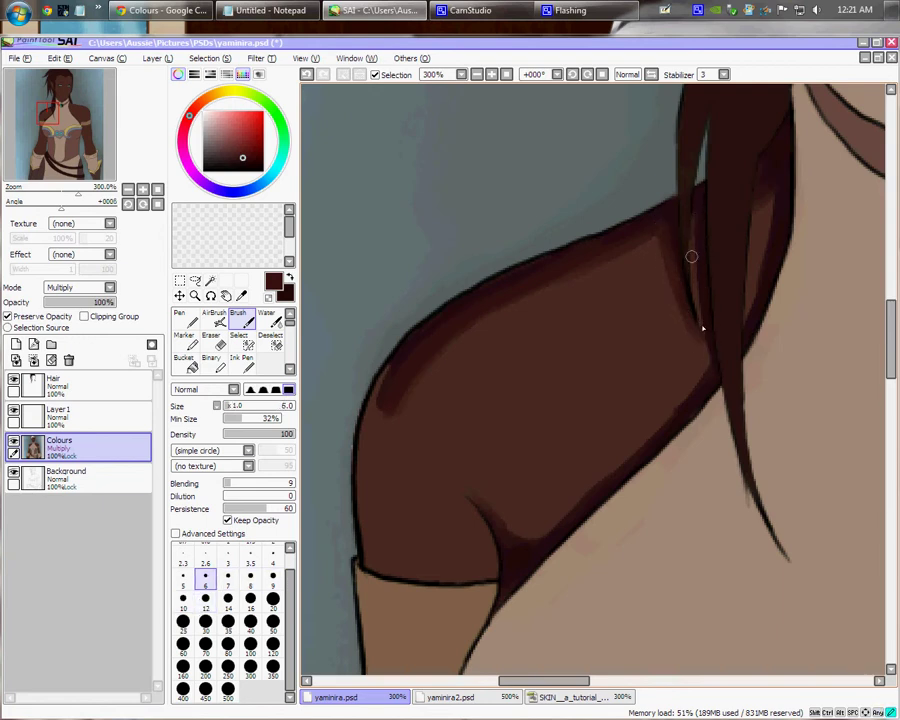
# Blend the shadows beside the hair strands at size 10 and across the neck skin patch at size 16.
pyautogui.press(']')
pyautogui.press(']')
pyautogui.press(']')
pyautogui.press(']')
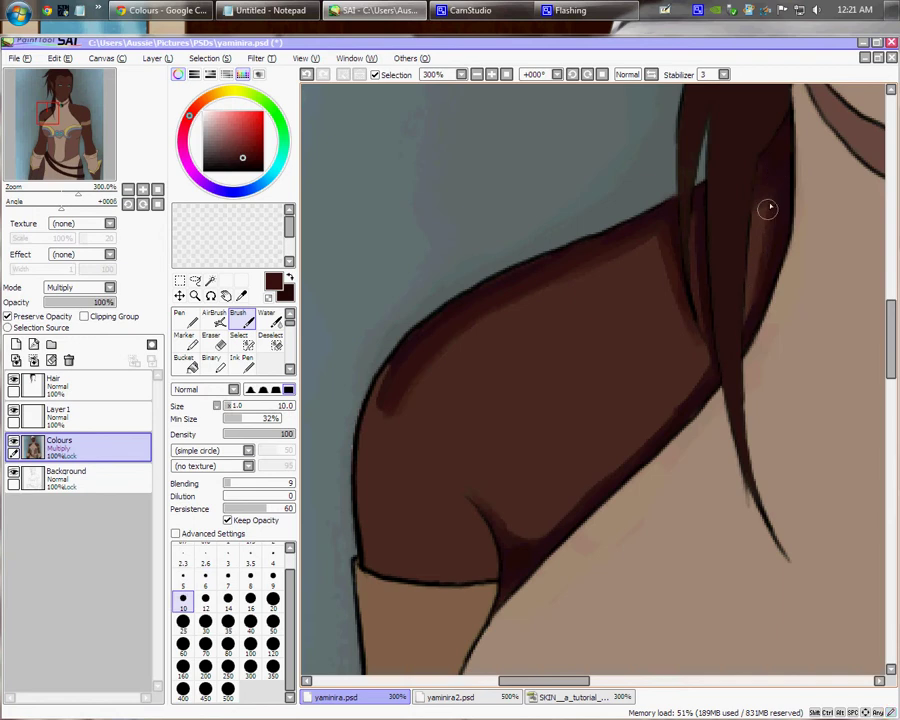
pyautogui.press(']')
pyautogui.press(']')
pyautogui.press(']')
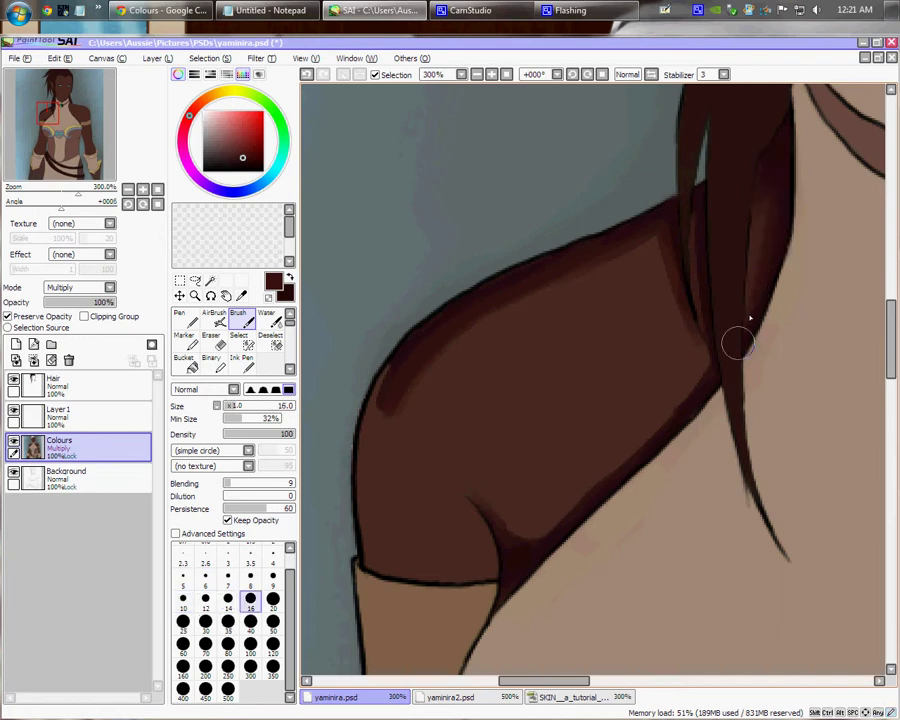
# Swap to the darker brown and deepen the neck patch's shadow along the garment edge with size 16 and 7 brushes.
pyautogui.click(291, 279)
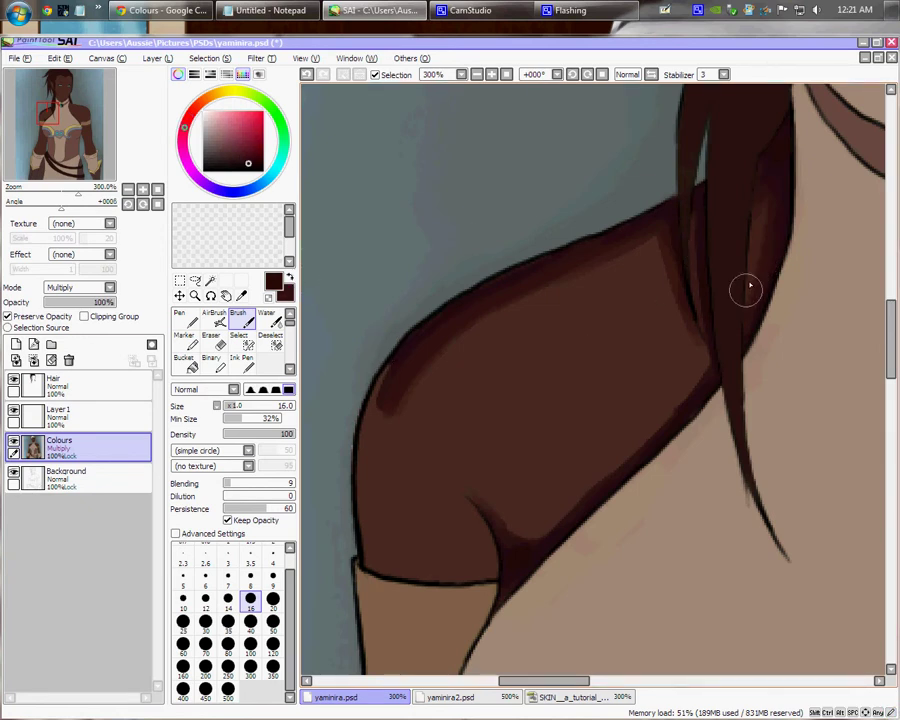
pyautogui.press('[')
pyautogui.press('[')
pyautogui.press('[')
pyautogui.press('[')
pyautogui.press('[')
pyautogui.press('[')
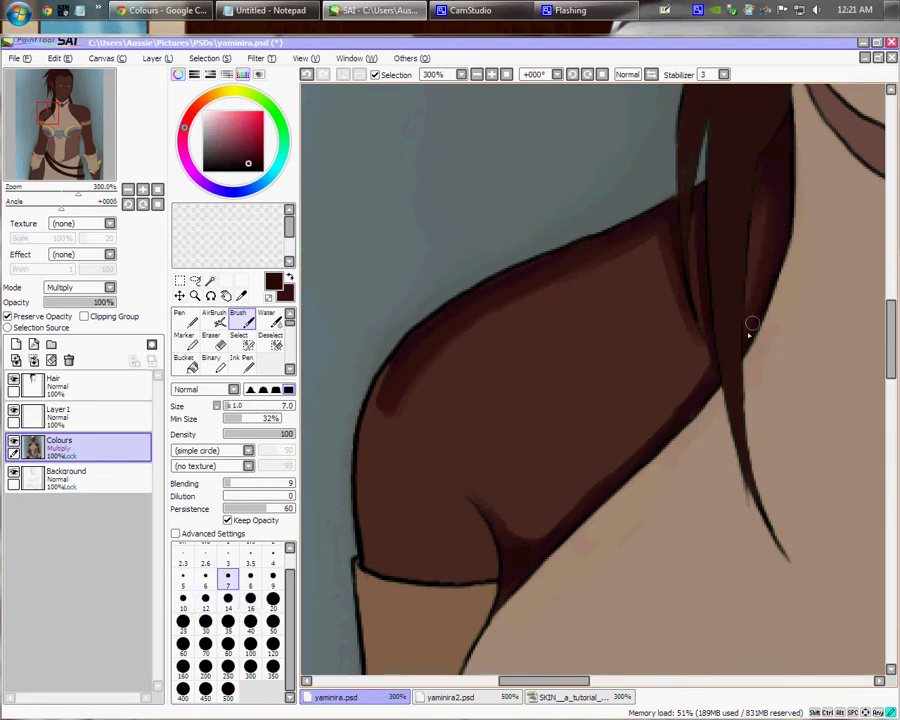
# Deepen the shadow along the shoulder's lower edge beside the garment with the size 14 brush.
pyautogui.press(']')
pyautogui.press(']')
pyautogui.press(']')
pyautogui.press(']')
pyautogui.press(']')
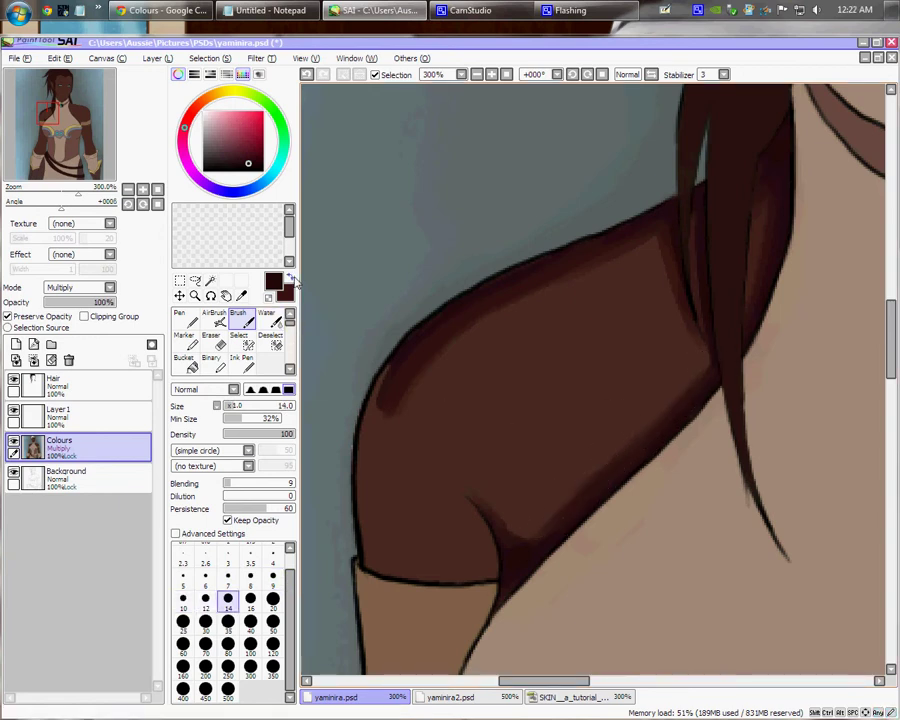
# Swap to the reddish brown and blend the shoulder's upper and lower shadows inward with size 14 and 25 brushes.
pyautogui.click(291, 279)
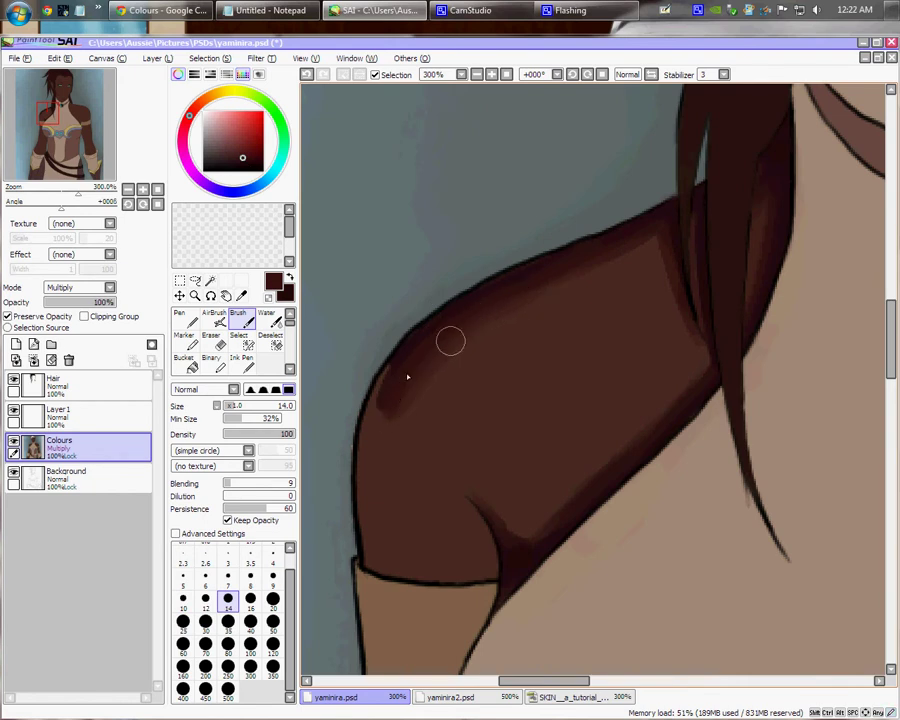
pyautogui.press(']')
pyautogui.press(']')
pyautogui.press(']')
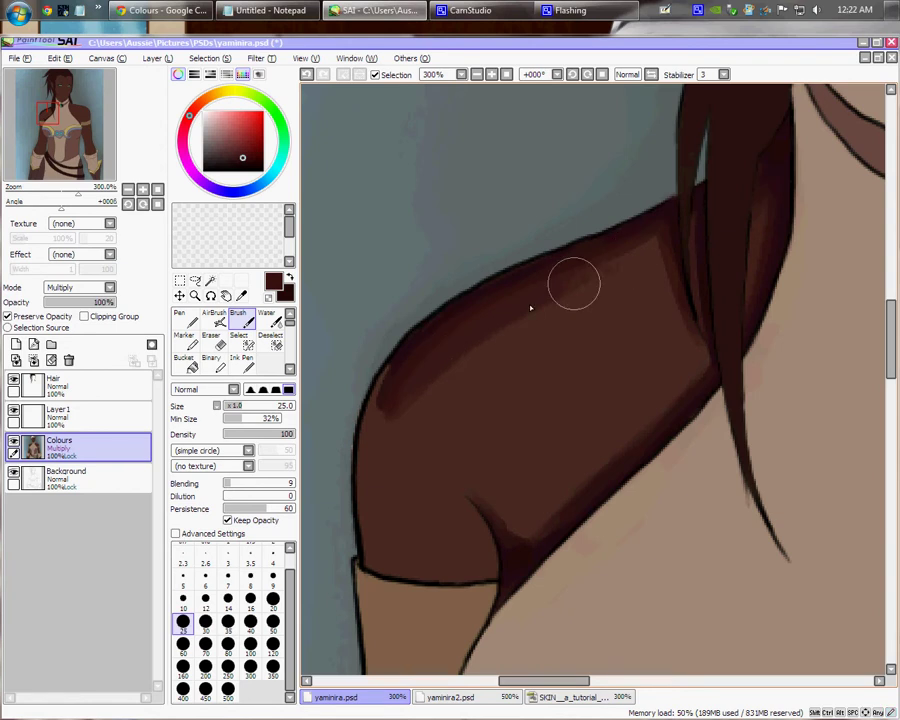
pyautogui.press('[')
pyautogui.press('[')
pyautogui.press('[')
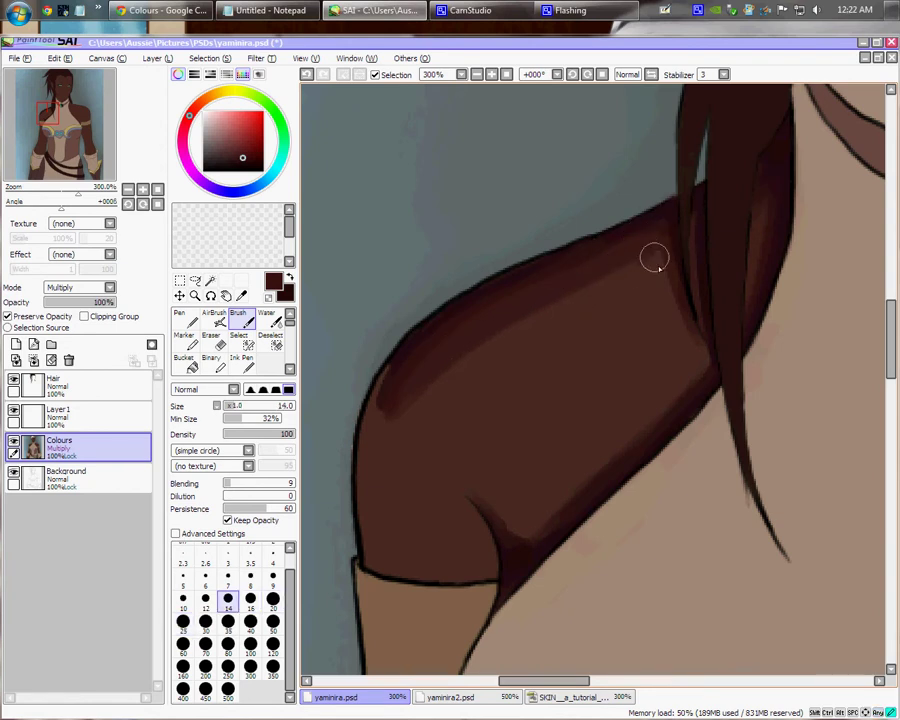
# Blend the shadow edges beside the hair and around the armpit crease with size 12 and 14 brushes.
pyautogui.press(']')
pyautogui.press(']')
pyautogui.press('[')
pyautogui.press('[')
pyautogui.press('[')
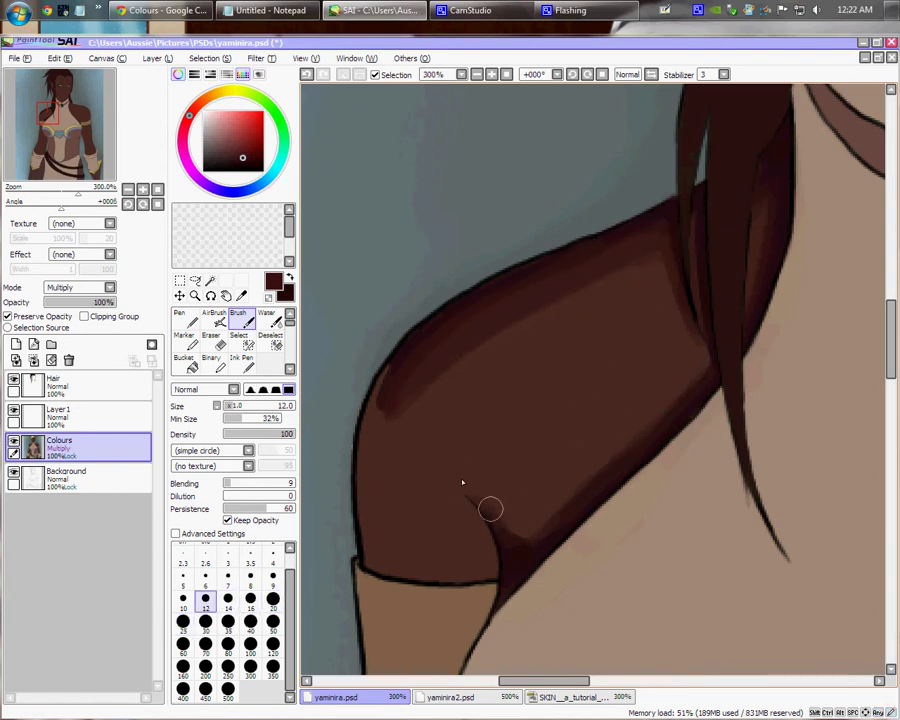
pyautogui.press(']')
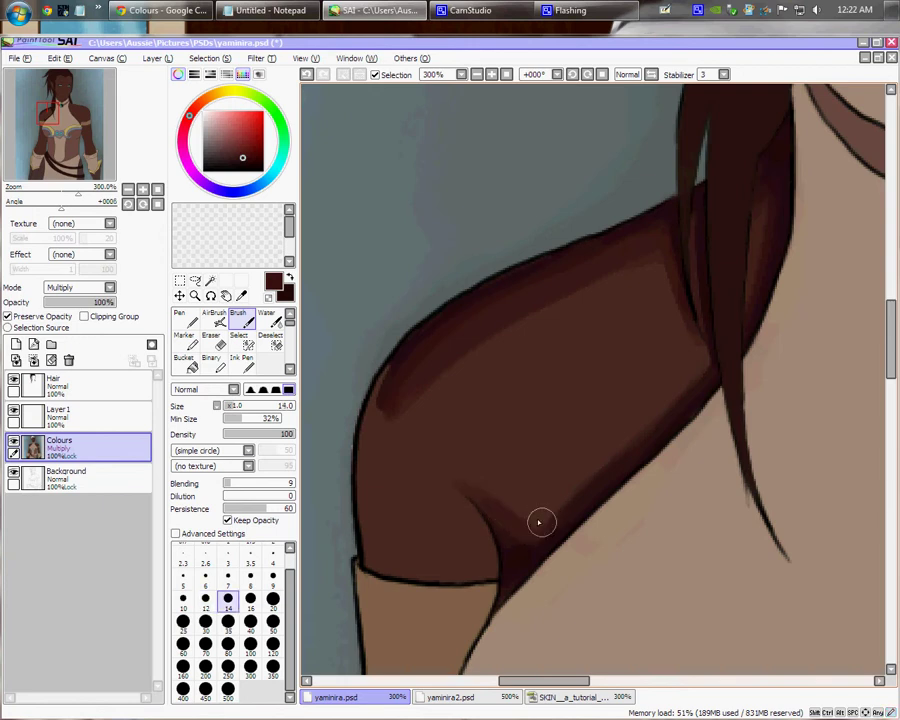
pyautogui.press(']')
pyautogui.press(']')
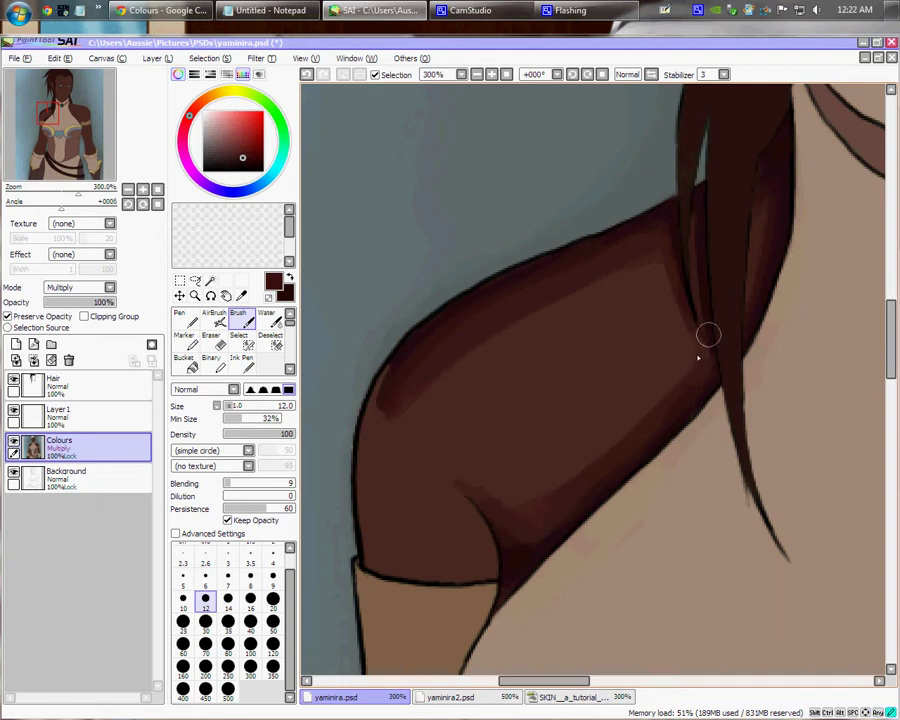
# Shade the middle of the shoulder with broad reddish-brown strokes at sizes 20 to 35, keeping a lighter centre.
pyautogui.press(']')
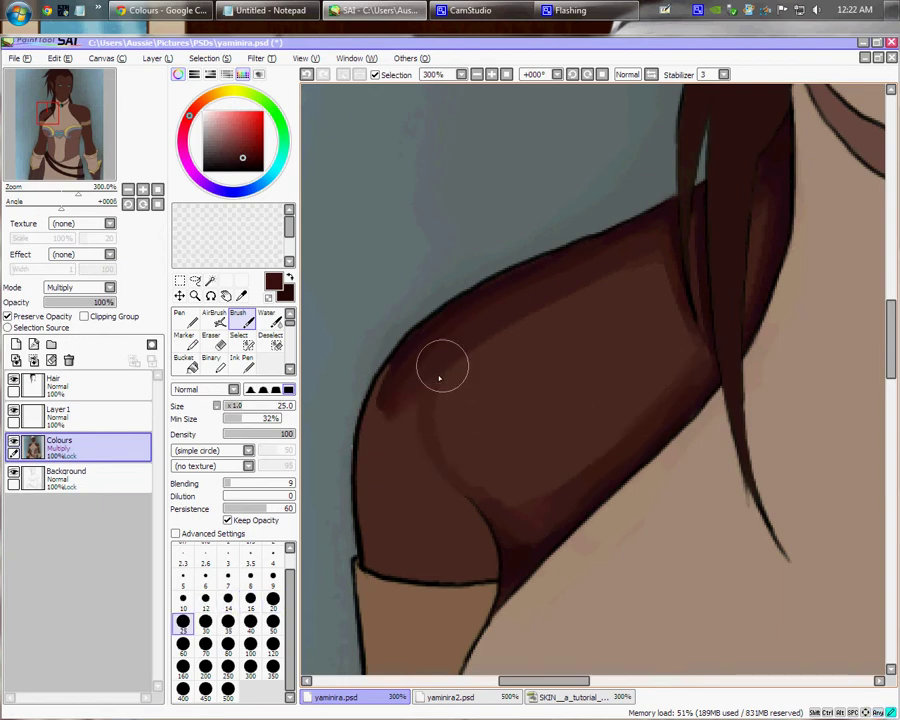
pyautogui.press(']')
pyautogui.press(']')
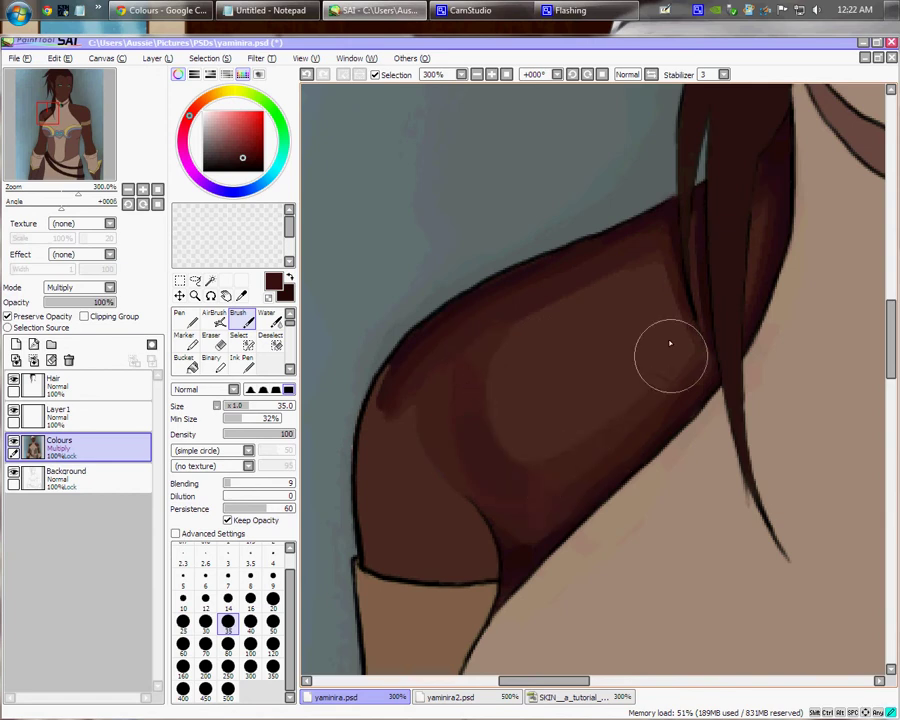
pyautogui.press('[')
pyautogui.press('[')
pyautogui.press('[')
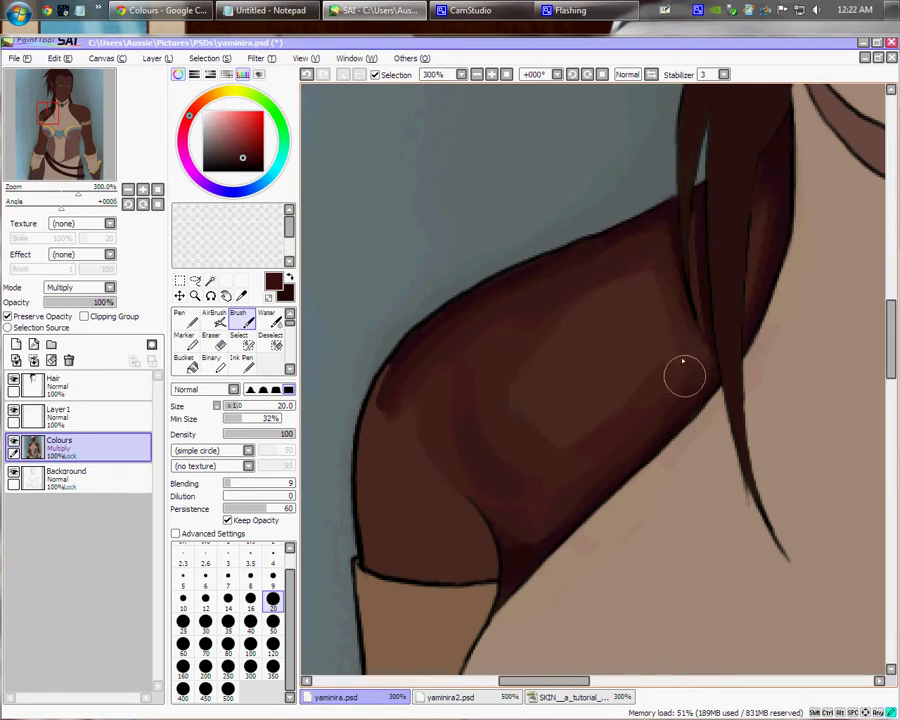
pyautogui.press(']')
pyautogui.press(']')
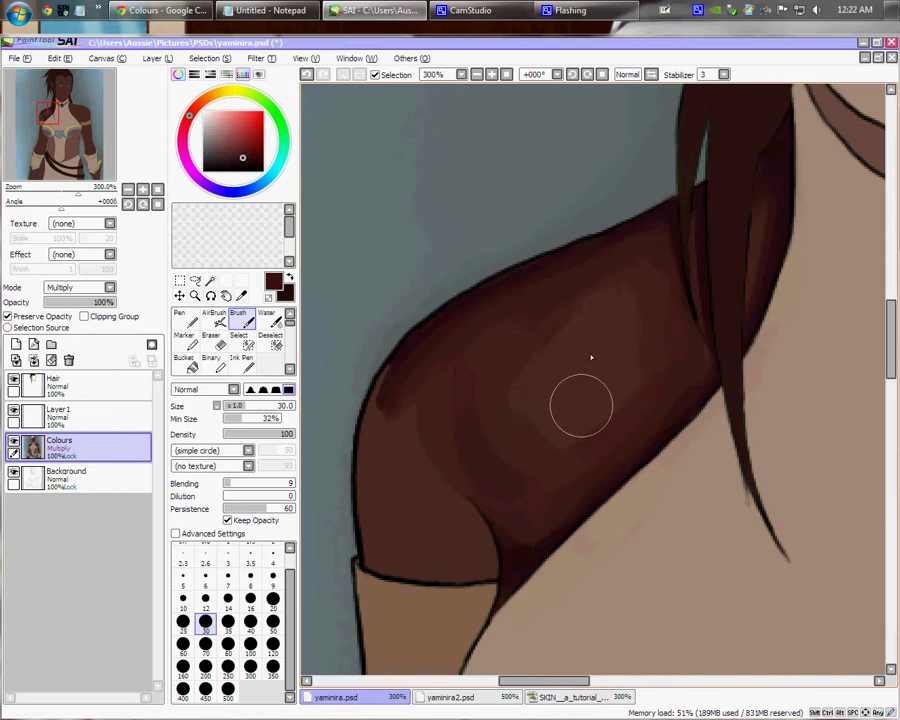
# Shade the upper arm above the tan band at size 16 and refine the skin around the armpit crease at size 10.
pyautogui.press('space')
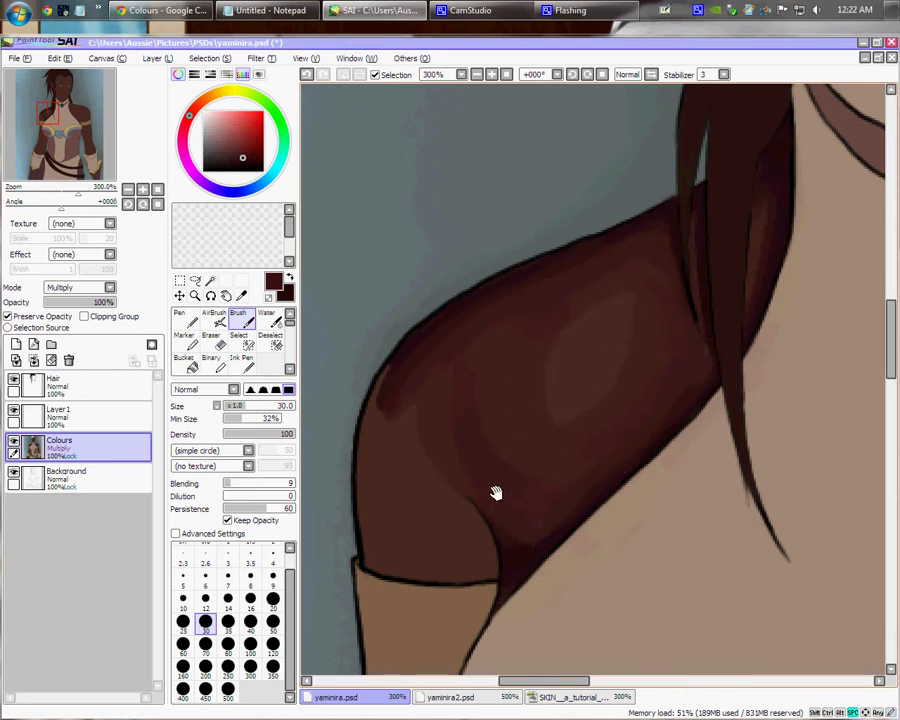
pyautogui.moveTo(497, 490); pyautogui.dragTo(596, 421)
pyautogui.press('[')
pyautogui.press('[')
pyautogui.press('[')
pyautogui.press('[')
pyautogui.press('[')
pyautogui.press('[')
pyautogui.press('[')
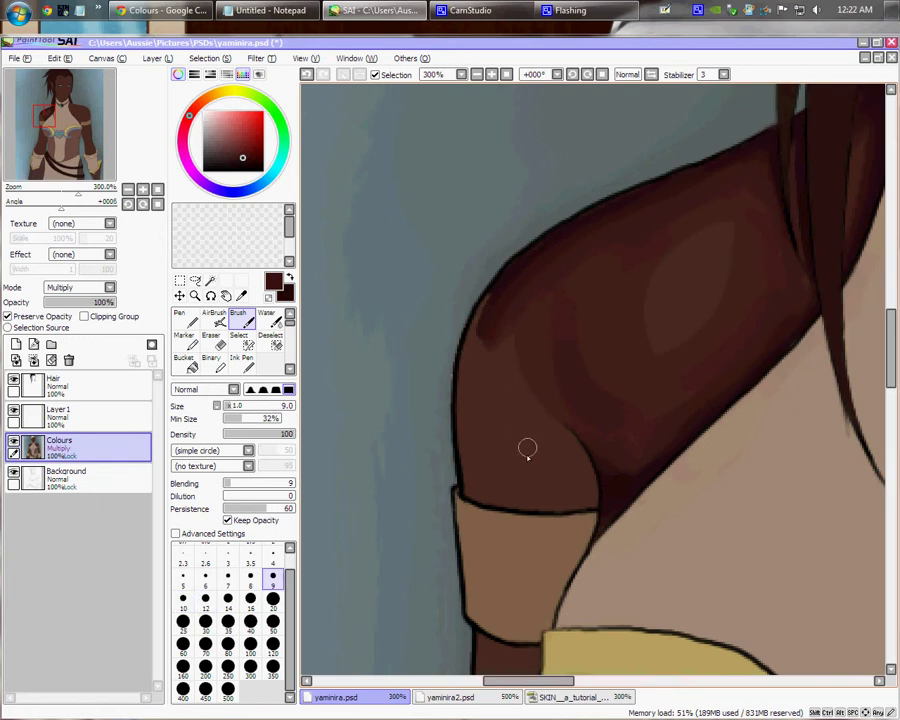
pyautogui.press(']')
pyautogui.press(']')
pyautogui.press(']')
pyautogui.press(']')
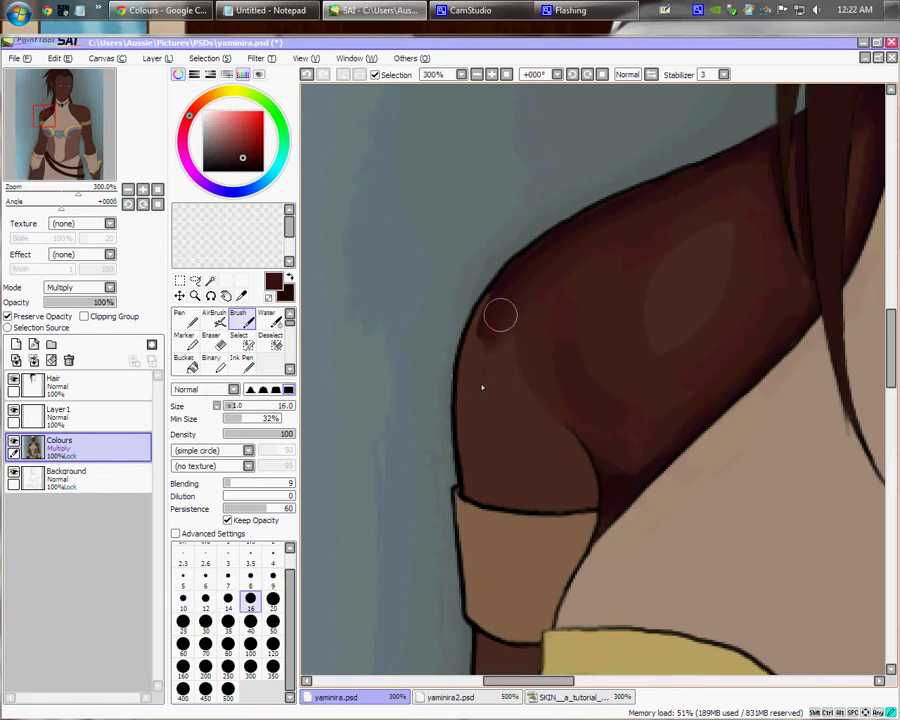
pyautogui.moveTo(501, 315)
pyautogui.mouseDown()
pyautogui.moveTo(498, 479)
pyautogui.moveTo(490, 387)
pyautogui.moveTo(497, 432)
pyautogui.moveTo(504, 345)
pyautogui.moveTo(510, 456)
pyautogui.moveTo(513, 435)
pyautogui.moveTo(525, 455)
pyautogui.moveTo(539, 400)
pyautogui.moveTo(585, 467)
pyautogui.mouseUp()
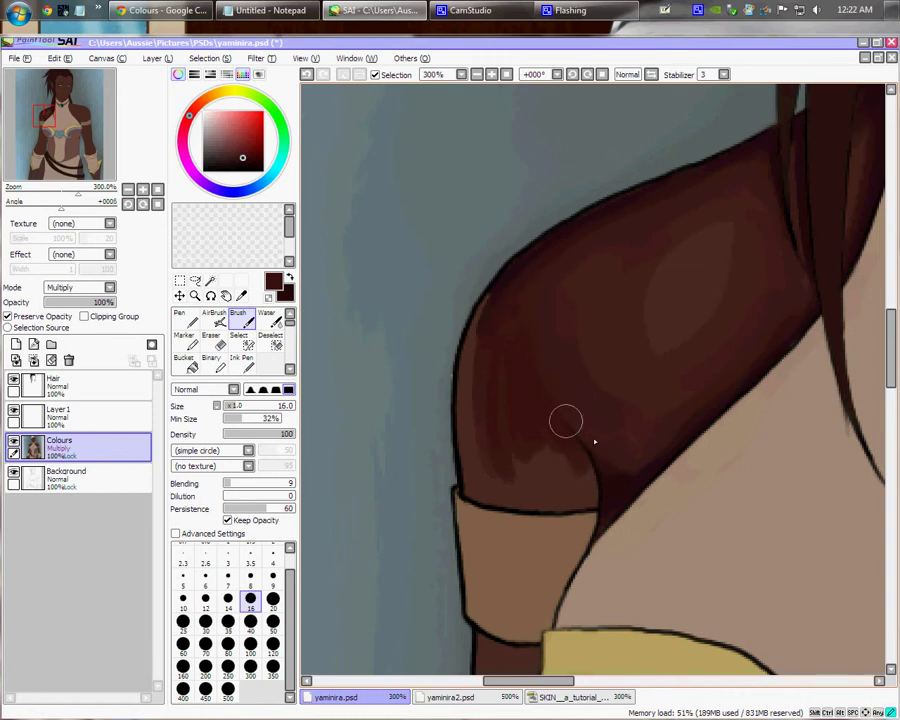
pyautogui.press('[')
pyautogui.press('[')
pyautogui.press('[')
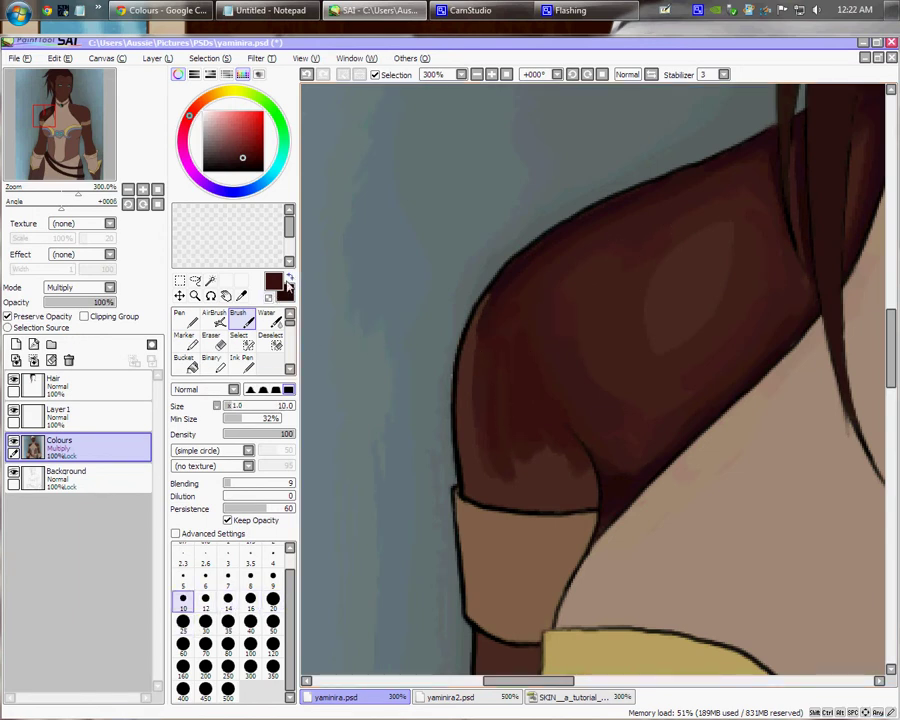
# Swap to the darker brown and shade along the upper arm's outer outline with the size 6 brush.
pyautogui.click(287, 284)
pyautogui.press('[')
pyautogui.press('[')
pyautogui.press('[')
pyautogui.press('[')
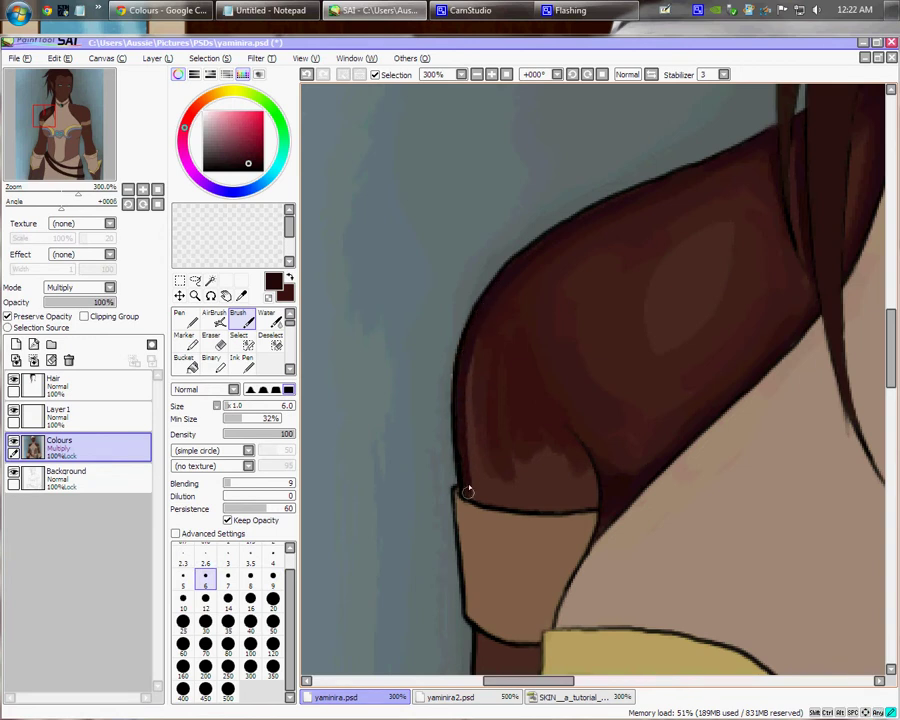
# Deepen the shadows above the tan band and along the armpit crease with size 9 and 14 brushes.
pyautogui.press(']')
pyautogui.press(']')
pyautogui.press(']')
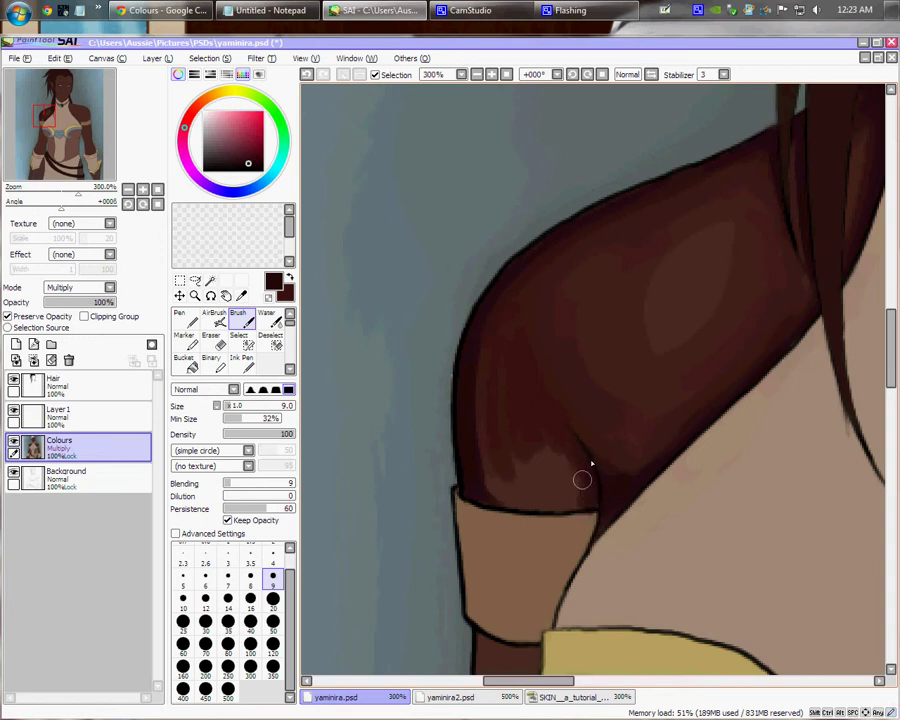
pyautogui.press(']')
pyautogui.press(']')
pyautogui.press(']')
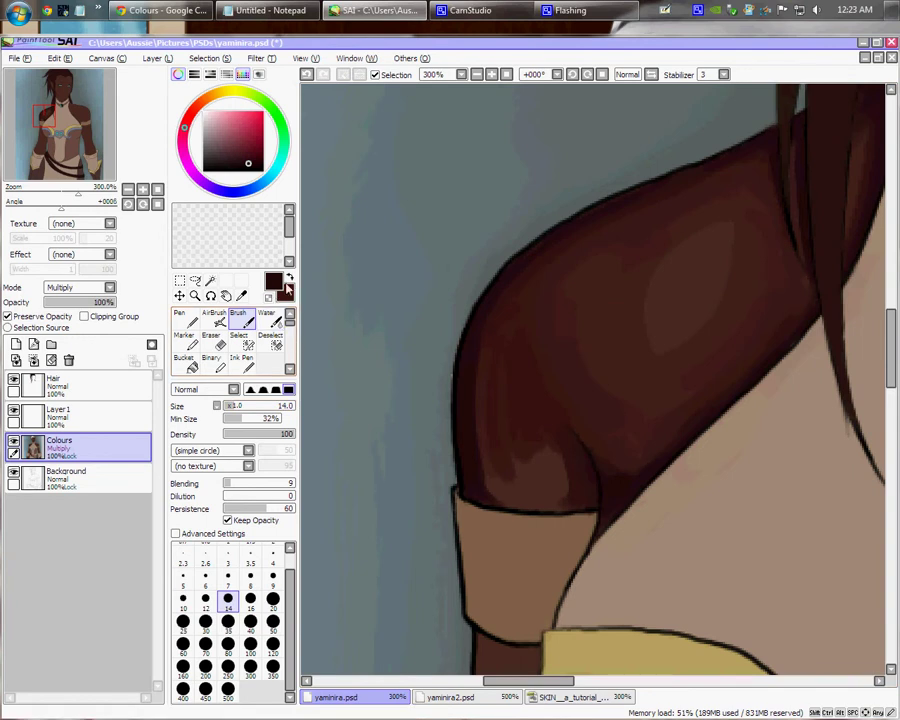
# Swap to the reddish brown and blend over the light patch on the upper arm with size 14 and 20 brushes.
pyautogui.click(287, 284)
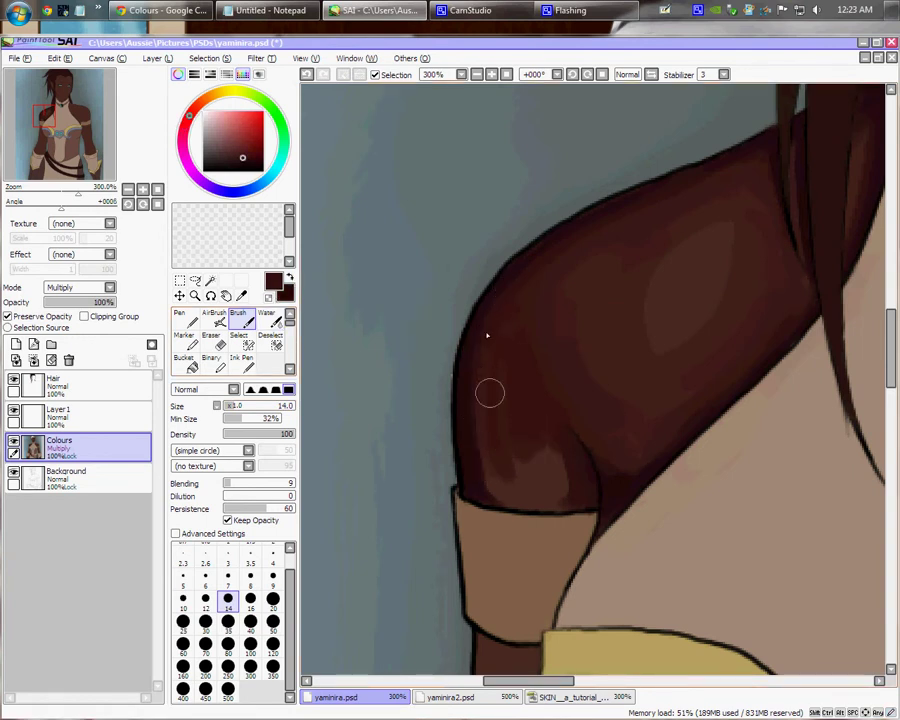
pyautogui.moveTo(477, 408)
pyautogui.mouseDown()
pyautogui.moveTo(490, 483)
pyautogui.moveTo(508, 492)
pyautogui.moveTo(476, 446)
pyautogui.moveTo(483, 461)
pyautogui.moveTo(558, 475)
pyautogui.mouseUp()
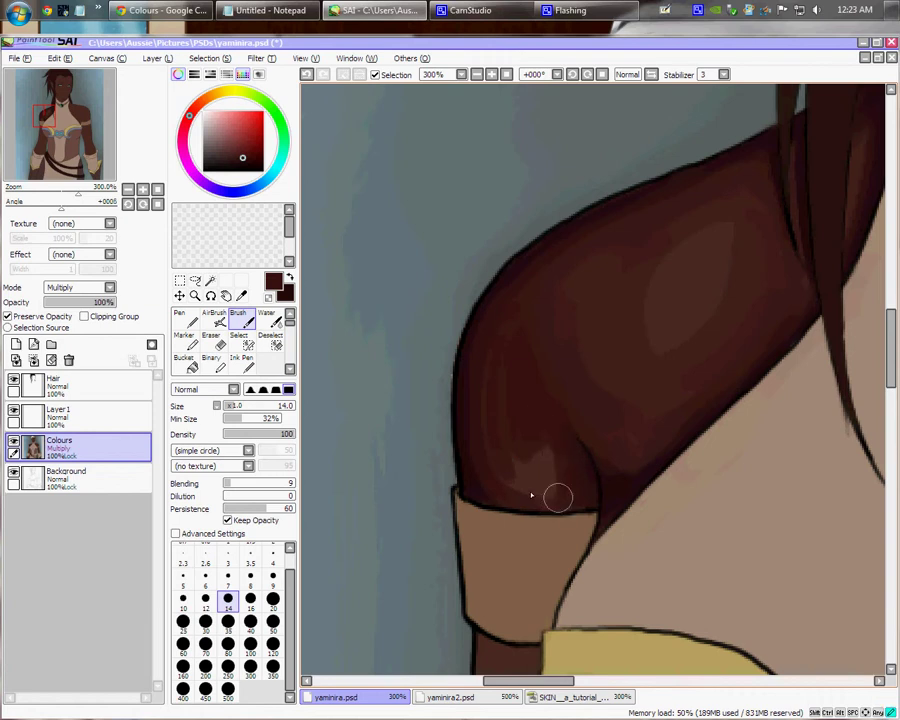
pyautogui.press(']')
pyautogui.press(']')
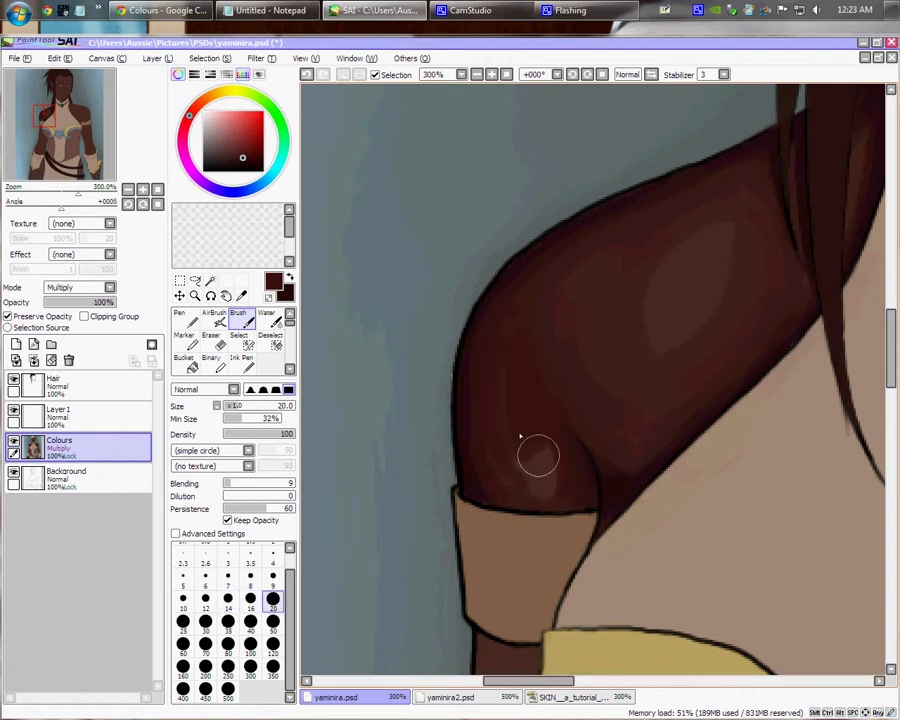
pyautogui.moveTo(510, 412); pyautogui.dragTo(548, 481)
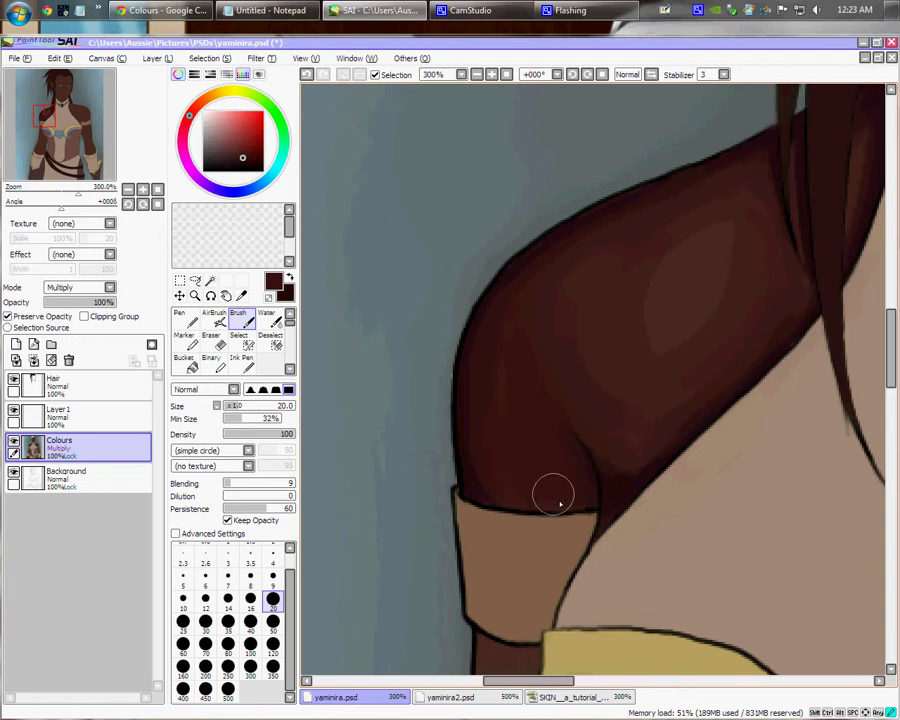
# Deepen the dark shadow along the arm's and shoulder's outer outline with size 10 and 7 brushes.
pyautogui.press('[')
pyautogui.press('[')
pyautogui.press('[')
pyautogui.press('[')
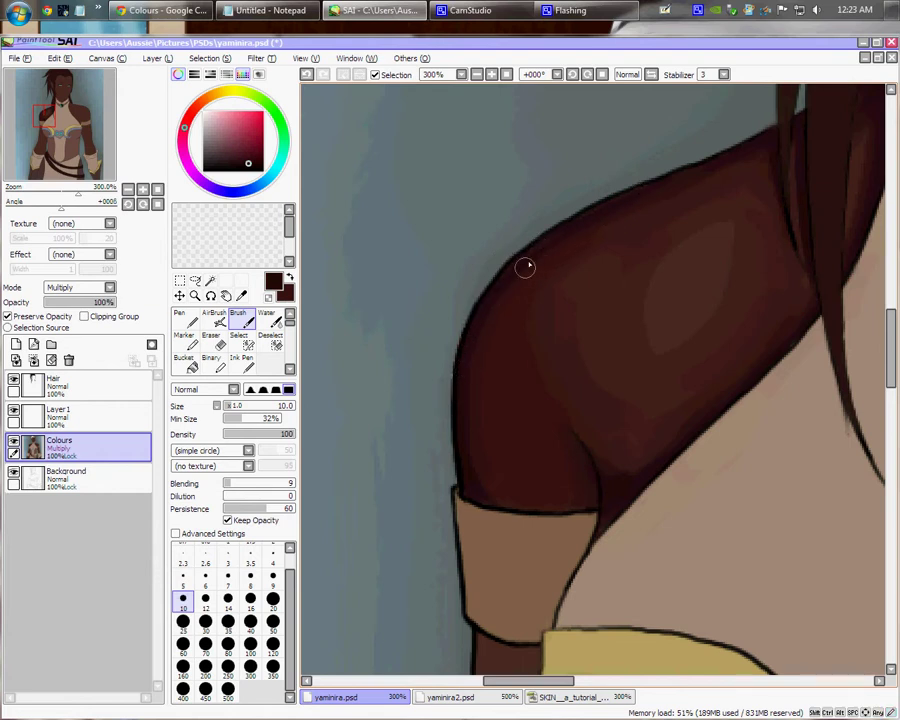
pyautogui.press('[')
pyautogui.press('[')
pyautogui.press('[')
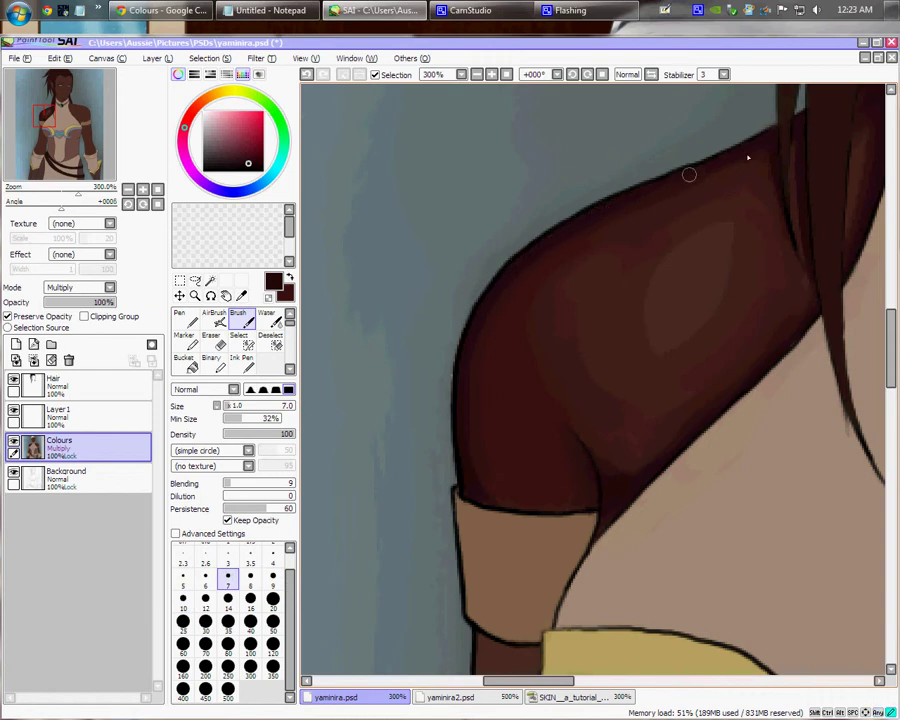
# Blend the dark shadow along the shoulder's and upper arm's outer outline with size 16 and 25 brushes.
pyautogui.press(']')
pyautogui.press(']')
pyautogui.press(']')
pyautogui.press(']')
pyautogui.press(']')
pyautogui.press(']')
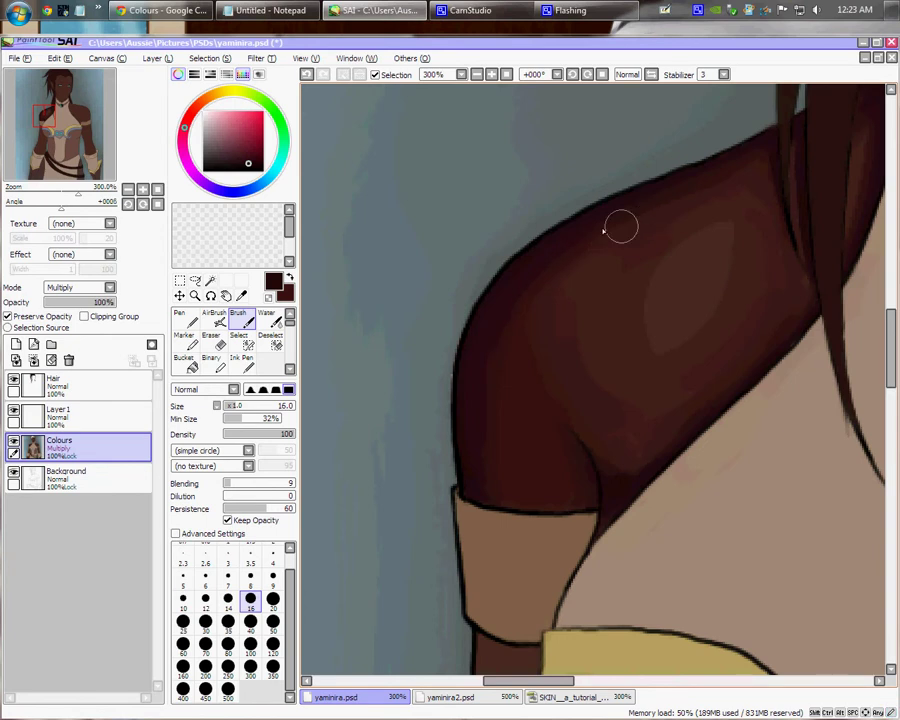
pyautogui.press(']')
pyautogui.press(']')
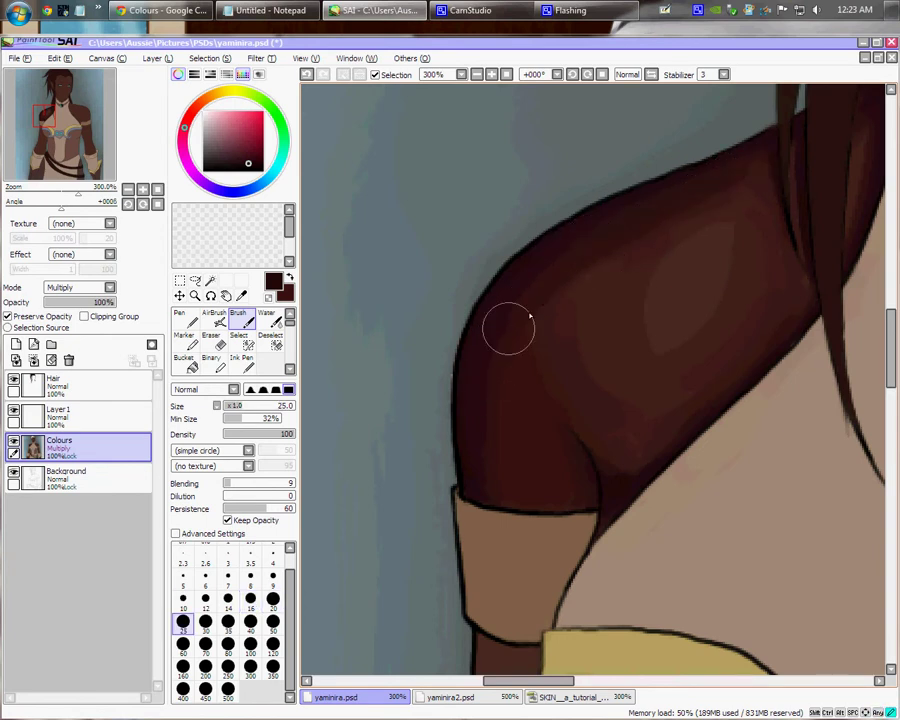
# Shade the top of the shoulder beside the hair strands, reducing the brush to size 10.
pyautogui.moveTo(717, 292); pyautogui.dragTo(593, 325)
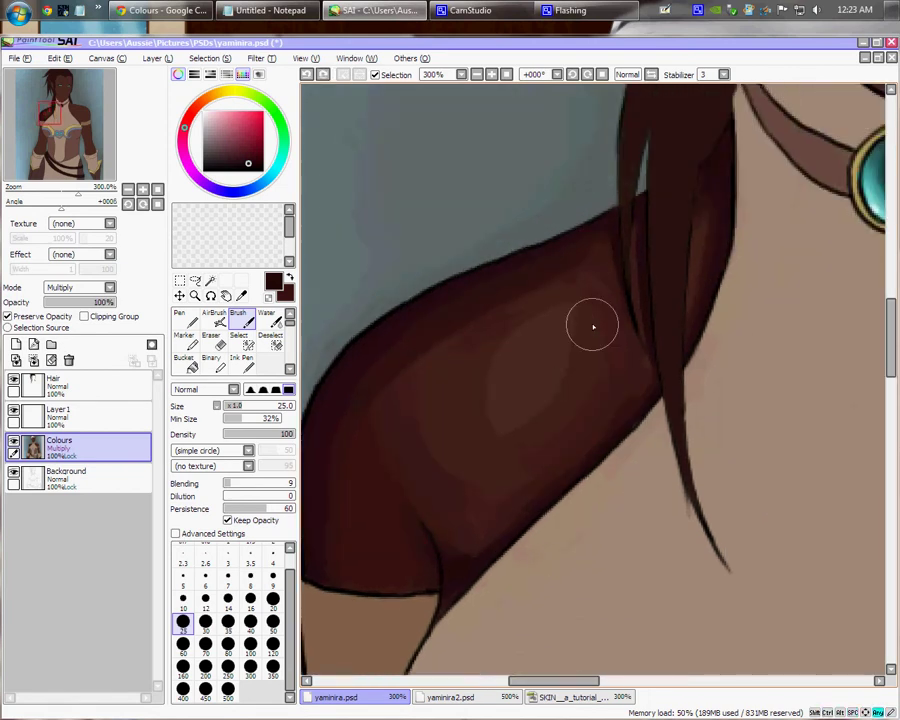
pyautogui.press('[')
pyautogui.press('[')
pyautogui.press('[')
pyautogui.press('[')
pyautogui.press('[')
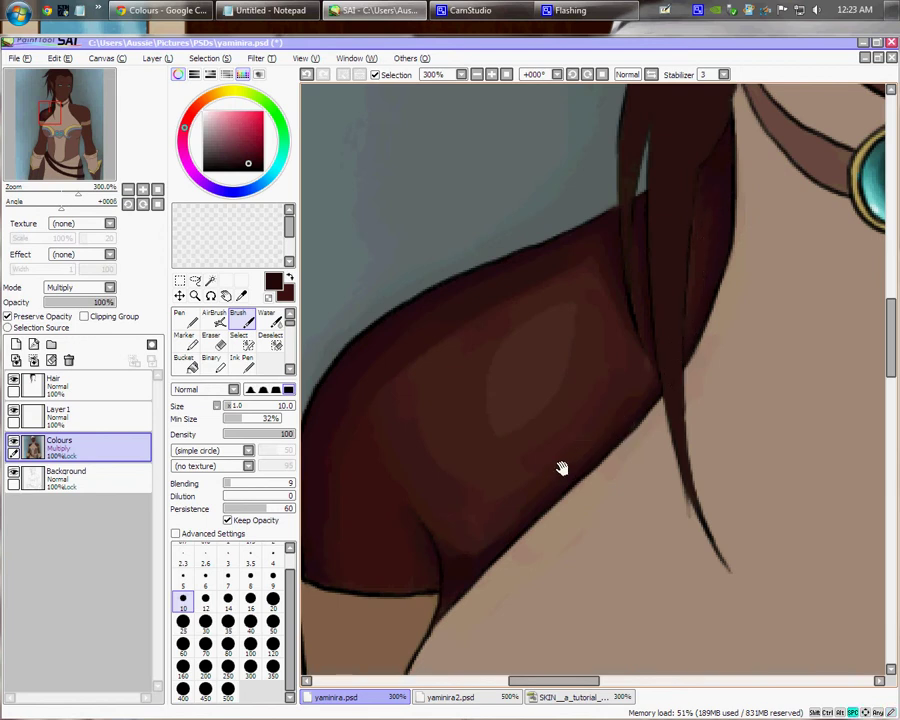
# Darken and soften the shadow along the shoulder's lower edge above the chest with size 10, 16 and 12 brushes.
pyautogui.moveTo(562, 468); pyautogui.dragTo(622, 378)
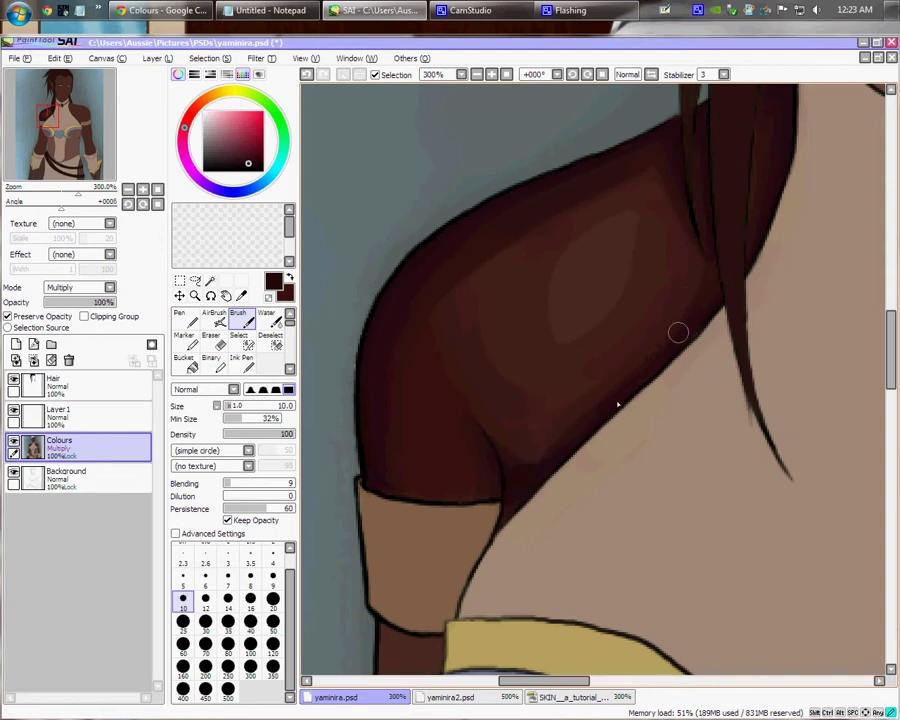
pyautogui.press(']')
pyautogui.press(']')
pyautogui.press(']')
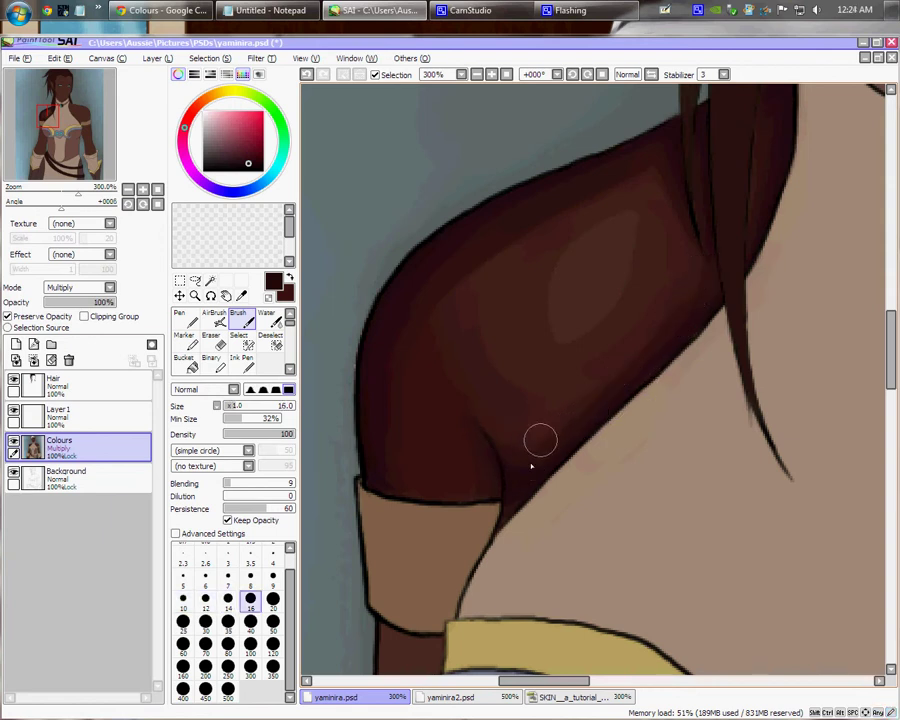
pyautogui.press('[')
pyautogui.press('[')
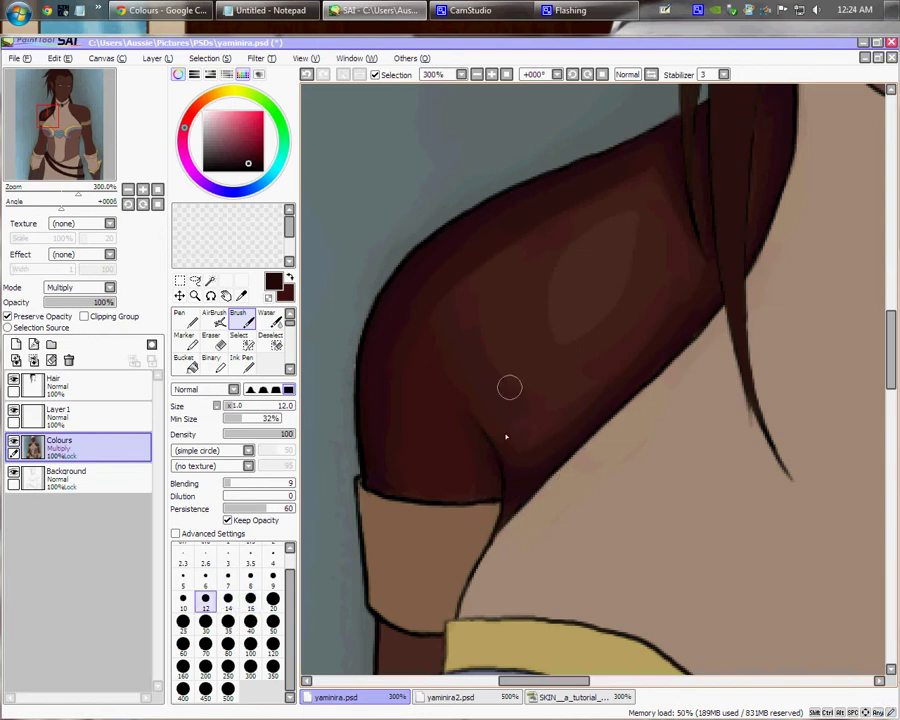
# Deepen the armpit crease above the tan band with size 5 and 9 brushes.
pyautogui.press('[')
pyautogui.press('[')
pyautogui.press('[')
pyautogui.press('[')
pyautogui.press('[')
pyautogui.press('[')
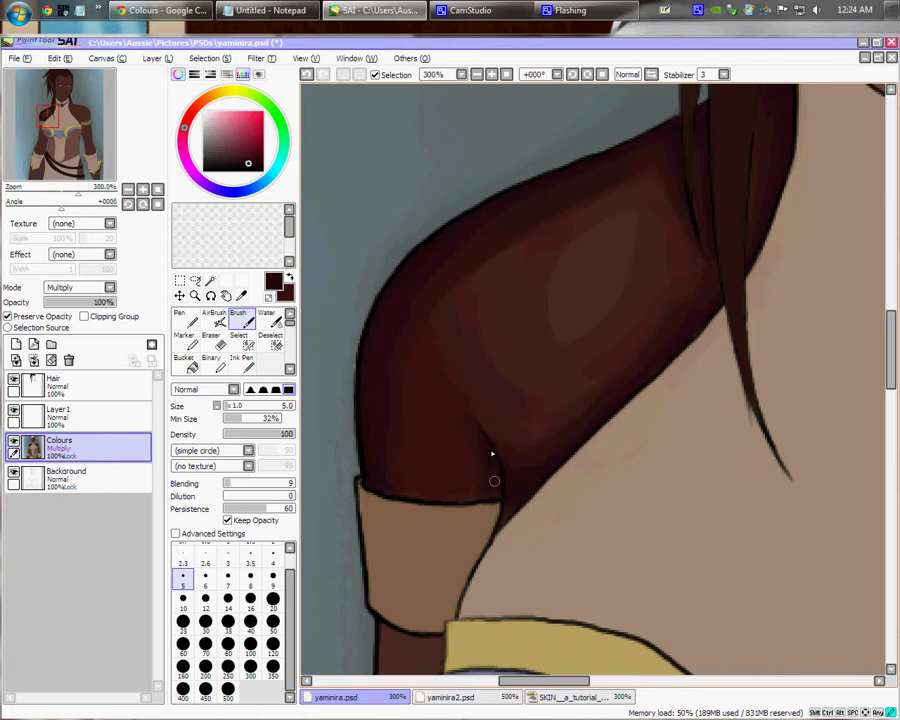
pyautogui.press(']')
pyautogui.press(']')
pyautogui.press(']')
pyautogui.press(']')
pyautogui.press(']')
pyautogui.press(']')
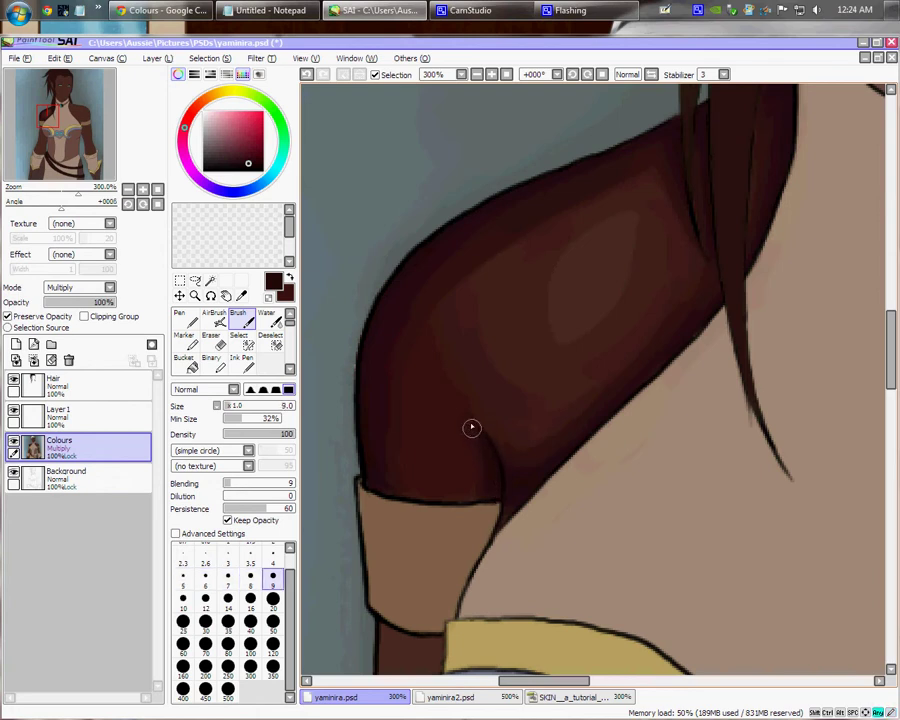
# Blend the dark shading across the outer upper arm and above the crease with size 16, 25, 14 and 20 brushes.
pyautogui.press(']')
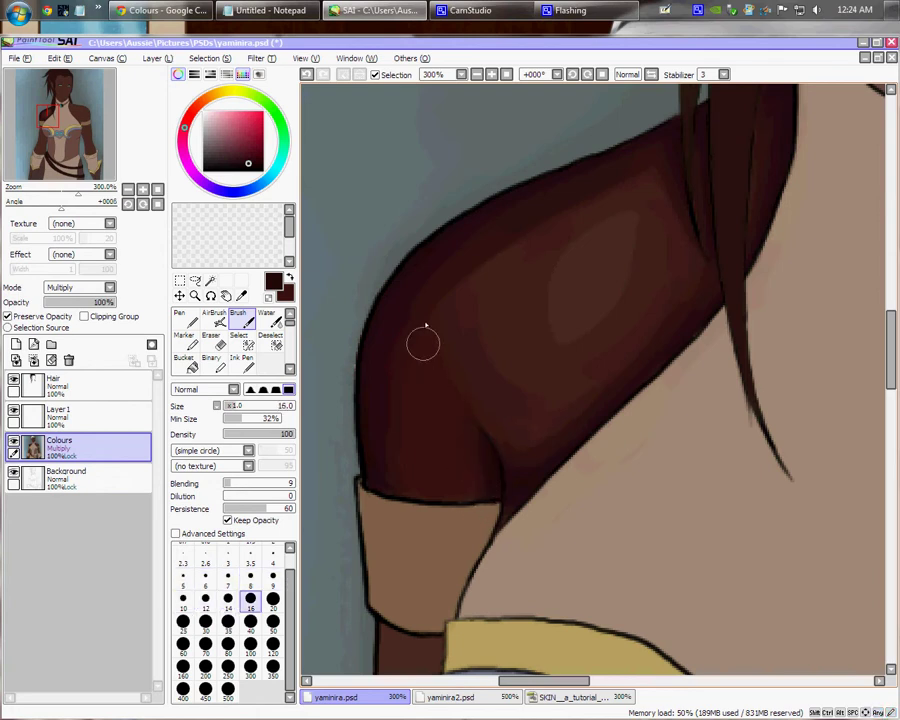
pyautogui.press(']')
pyautogui.press(']')
pyautogui.press(']')
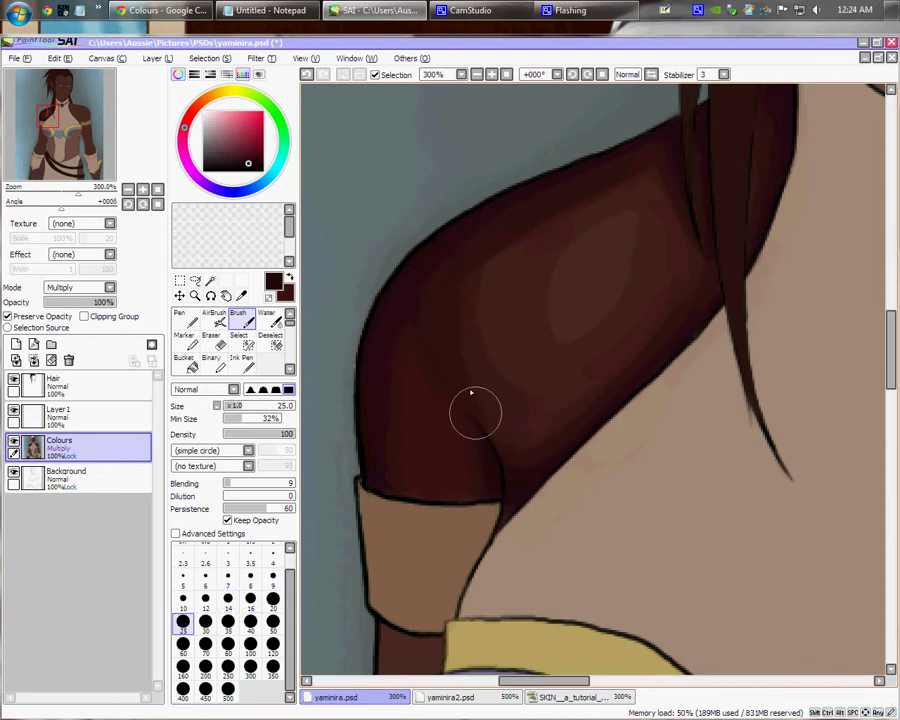
pyautogui.press('[')
pyautogui.press('[')
pyautogui.press('[')
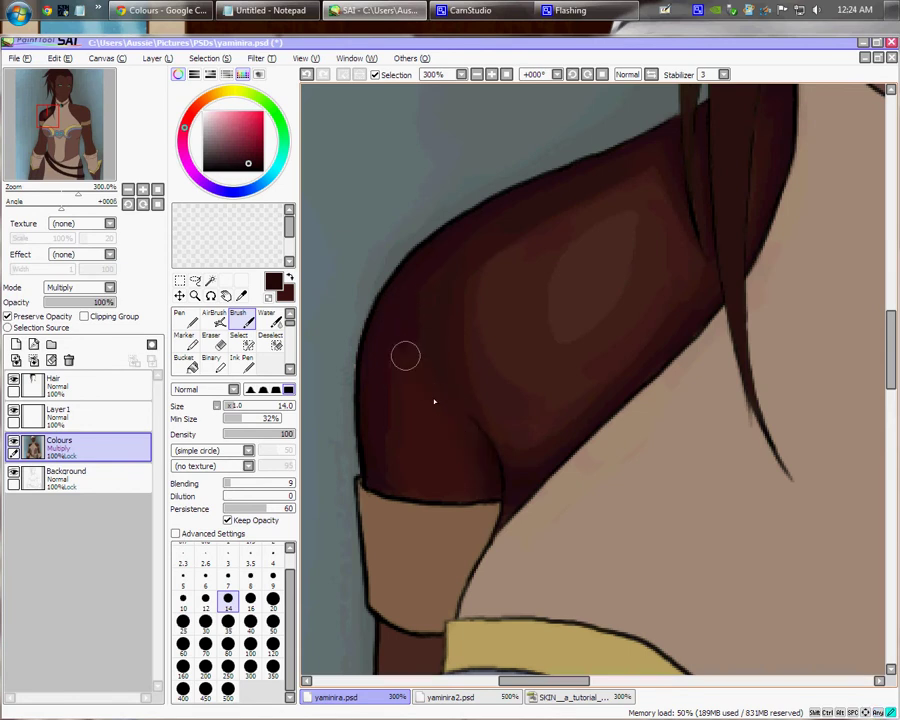
pyautogui.press(']')
pyautogui.press(']')
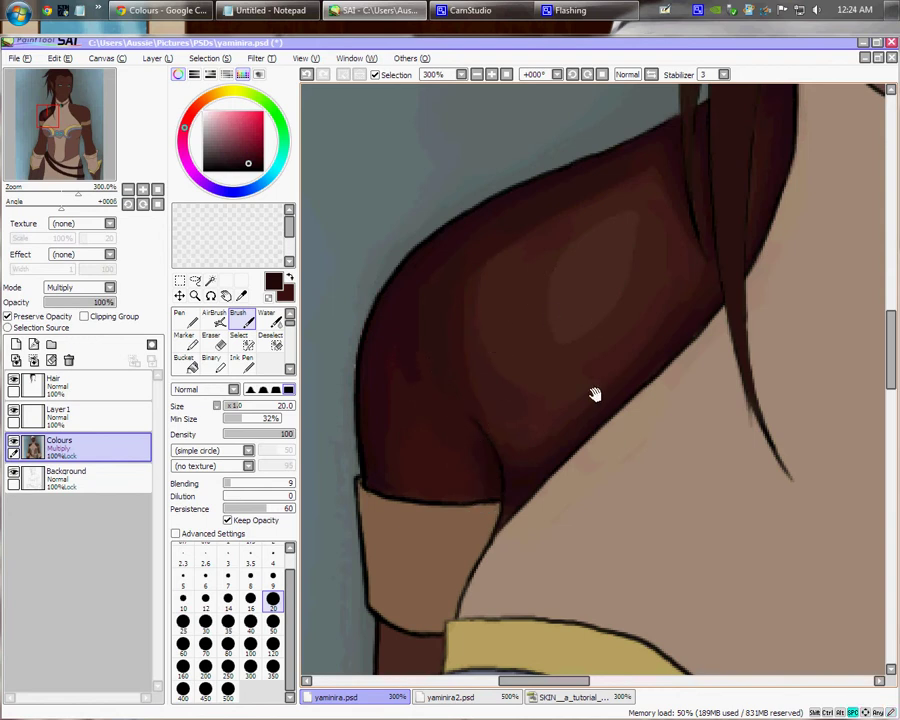
# Sample the lighter brown from the shoulder and blend the central light patch with the size 35 brush.
pyautogui.moveTo(595, 394); pyautogui.dragTo(545, 424)
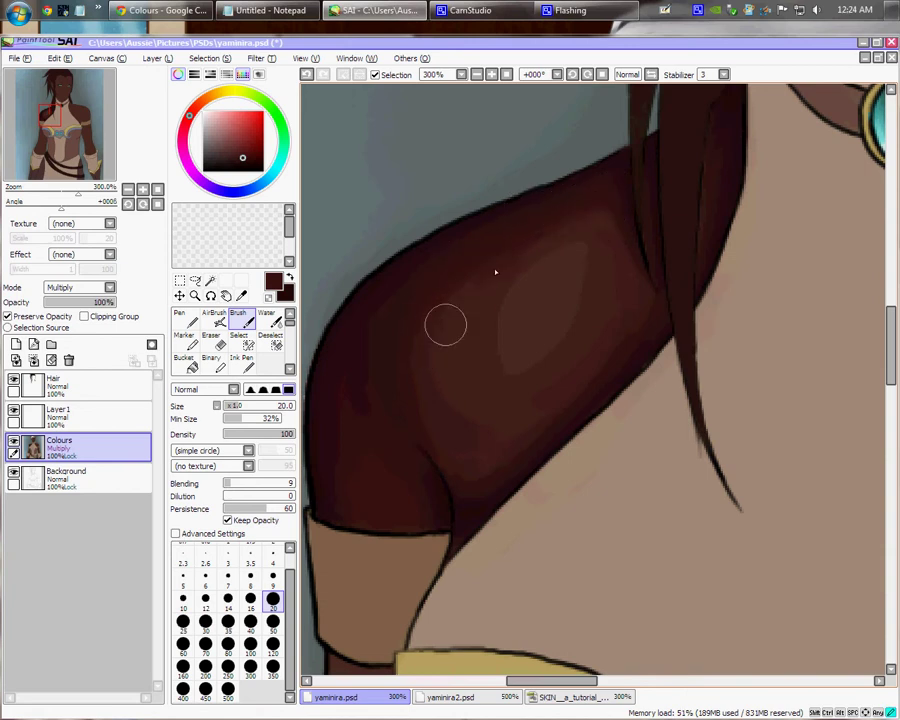
pyautogui.rightClick(539, 277)
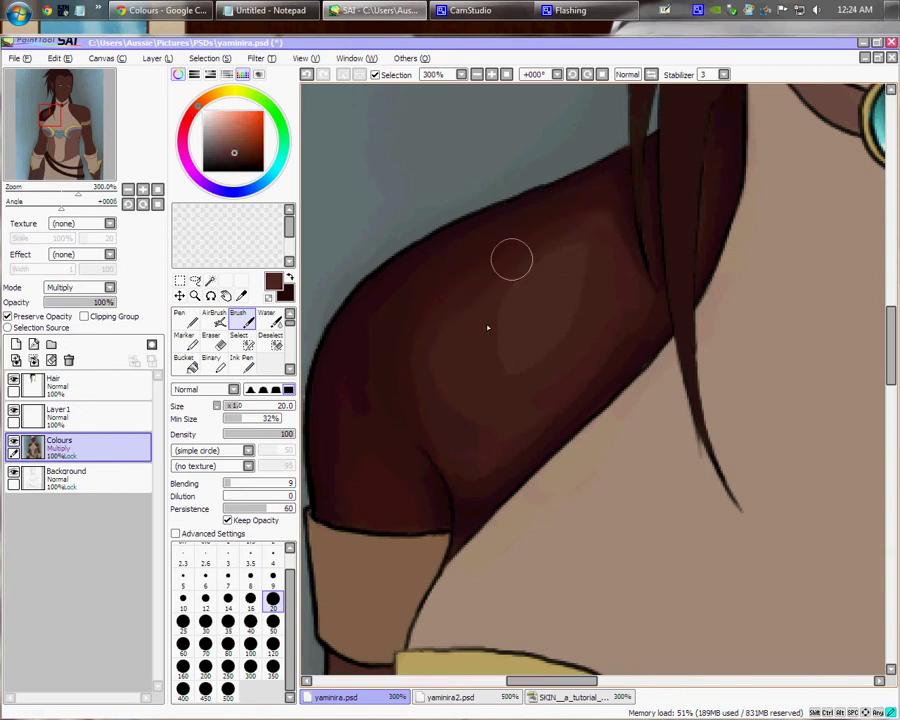
pyautogui.press(']')
pyautogui.press(']')
pyautogui.press(']')
pyautogui.moveTo(571, 239); pyautogui.dragTo(533, 362)
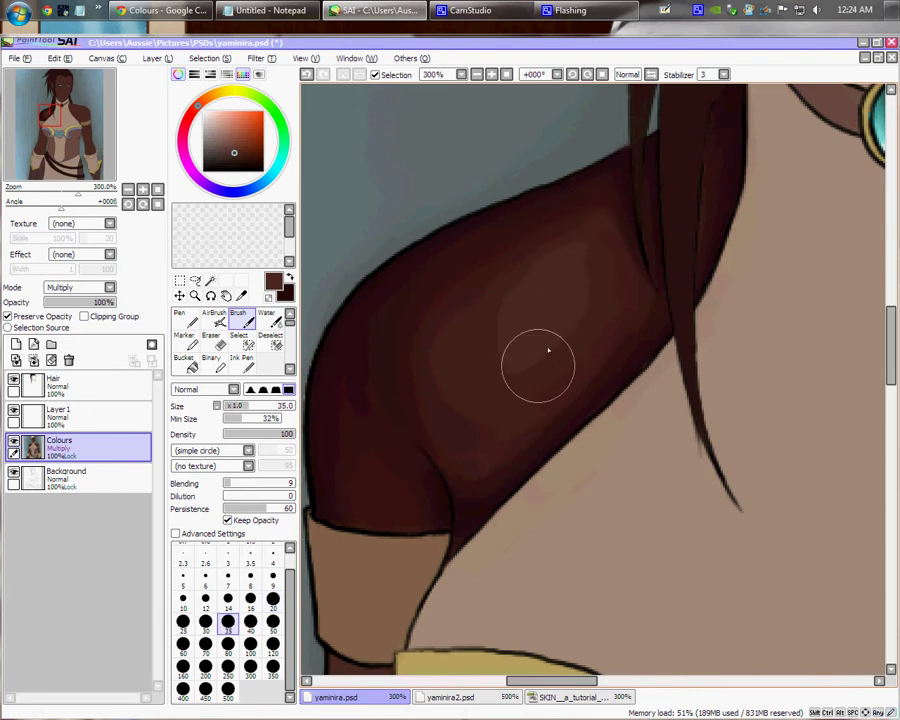
pyautogui.moveTo(584, 306)
pyautogui.mouseDown()
pyautogui.moveTo(510, 366)
pyautogui.moveTo(530, 329)
pyautogui.moveTo(530, 371)
pyautogui.moveTo(560, 251)
pyautogui.moveTo(530, 264)
pyautogui.moveTo(534, 279)
pyautogui.moveTo(466, 373)
pyautogui.moveTo(439, 343)
pyautogui.moveTo(468, 257)
pyautogui.moveTo(440, 354)
pyautogui.moveTo(510, 408)
pyautogui.moveTo(482, 360)
pyautogui.moveTo(587, 331)
pyautogui.moveTo(607, 309)
pyautogui.moveTo(577, 267)
pyautogui.moveTo(583, 297)
pyautogui.mouseUp()
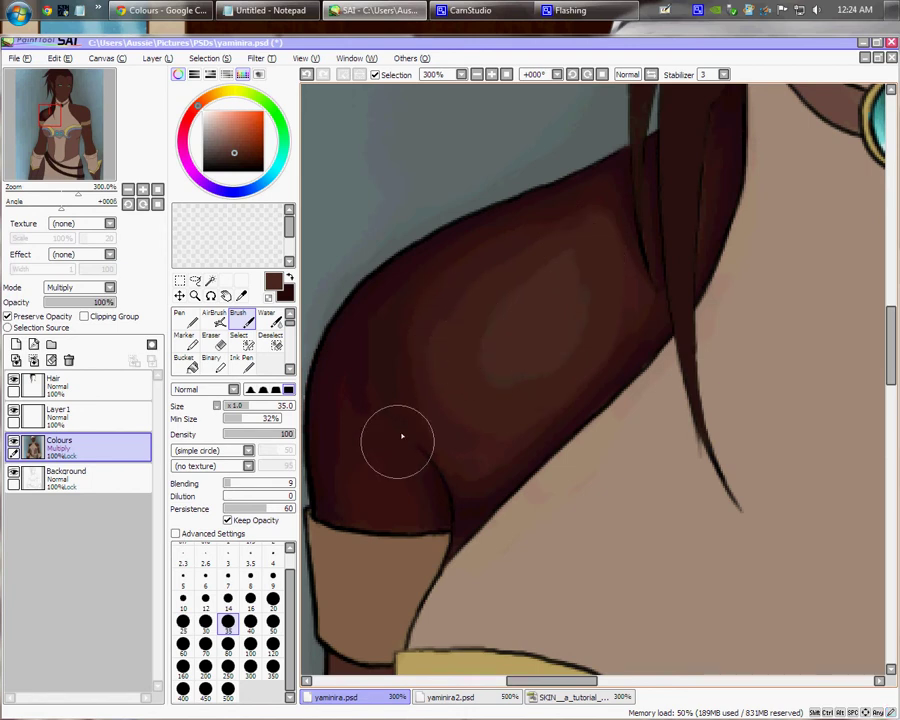
# Add a soft lighter area on the upper arm just above the tan band with size 14 and 25 brushes.
pyautogui.press('[')
pyautogui.press('[')
pyautogui.press('[')
pyautogui.press('[')
pyautogui.press('[')
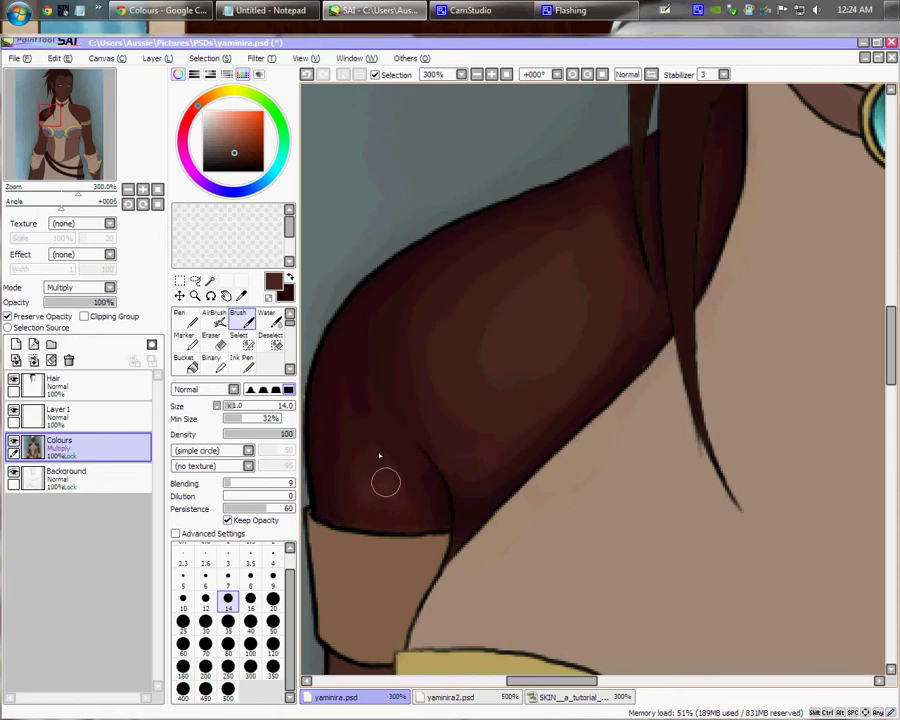
pyautogui.press(']')
pyautogui.press(']')
pyautogui.press(']')
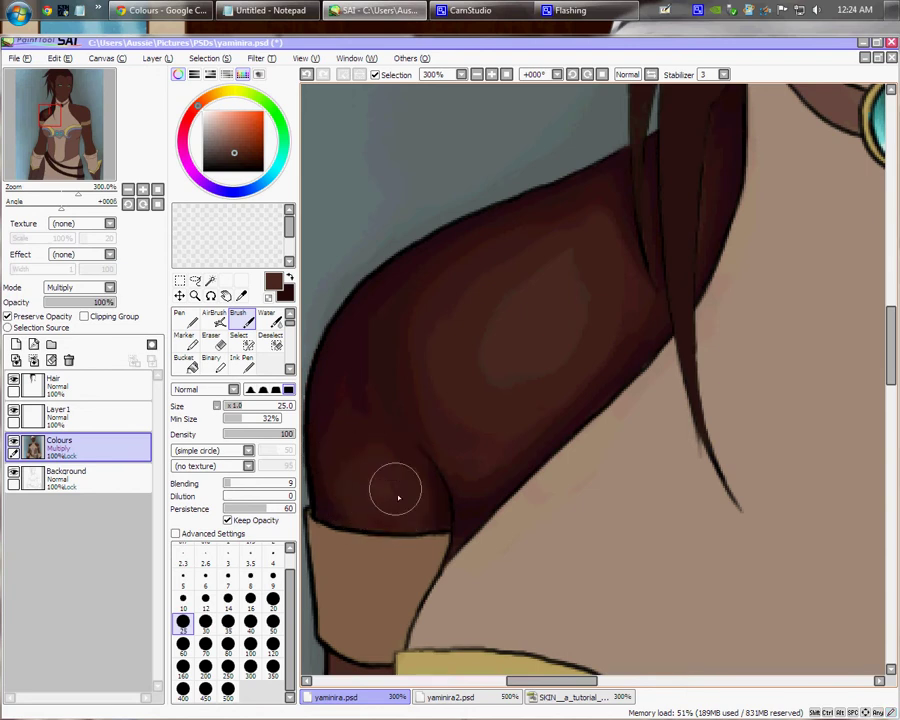
# Sample darker browns from the shoulder and blend the shadows around the light patch and armpit with the size 25 brush.
pyautogui.scroll(-4, 496, 395)
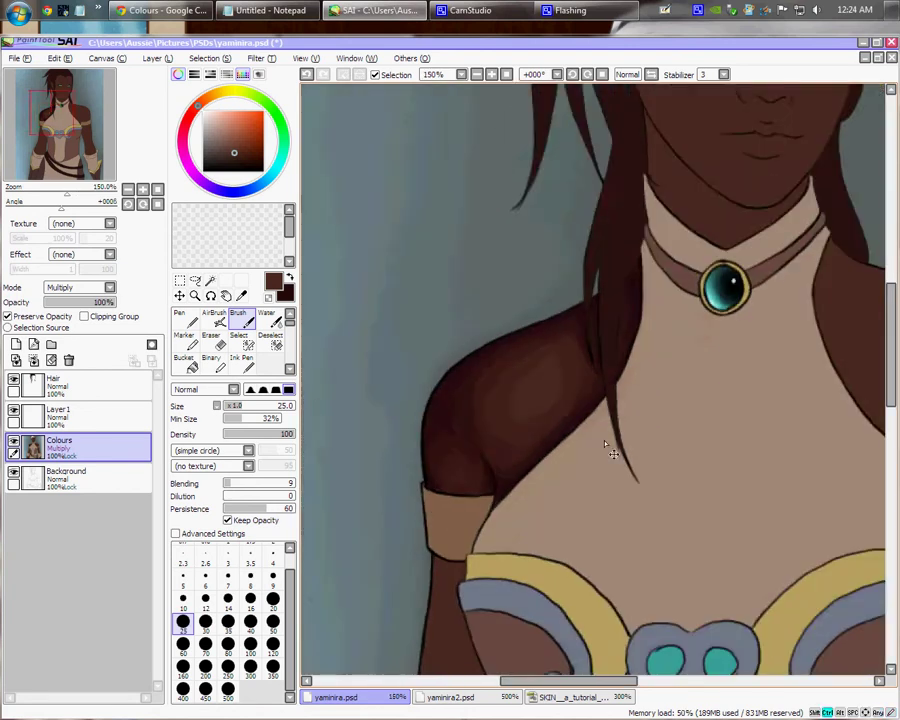
pyautogui.scroll(4, 555, 415)
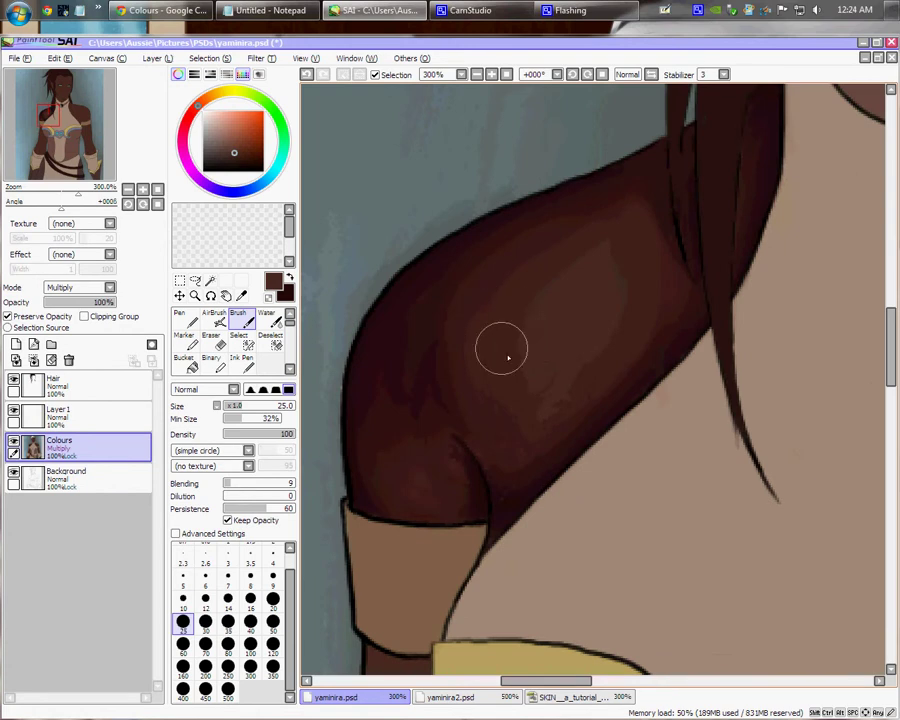
pyautogui.moveTo(518, 370); pyautogui.dragTo(503, 372)
pyautogui.rightClick(410, 308)
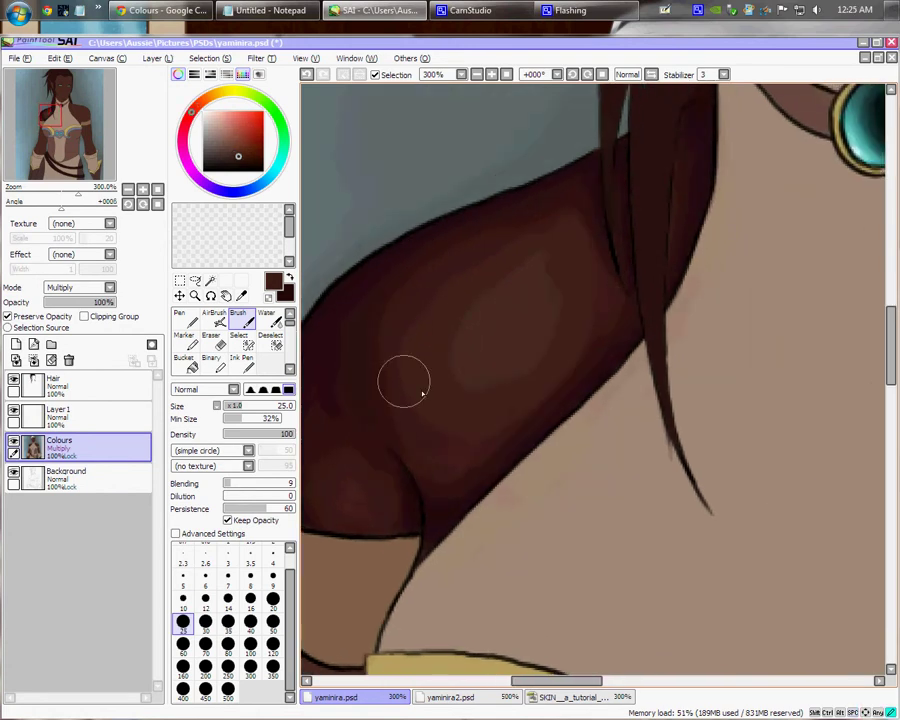
pyautogui.moveTo(404, 339); pyautogui.dragTo(418, 325)
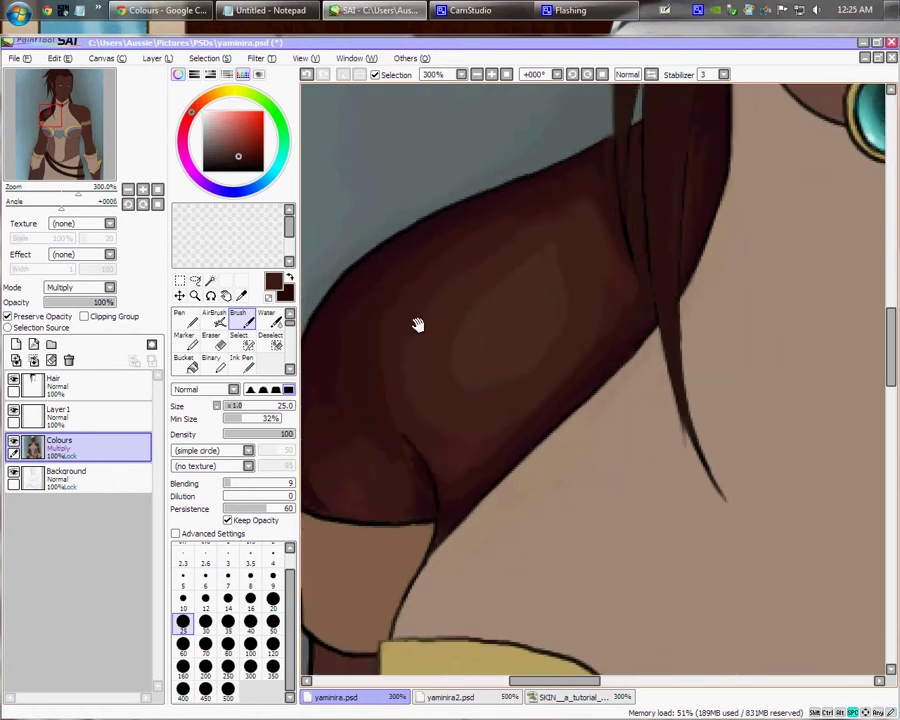
pyautogui.rightClick(408, 254)
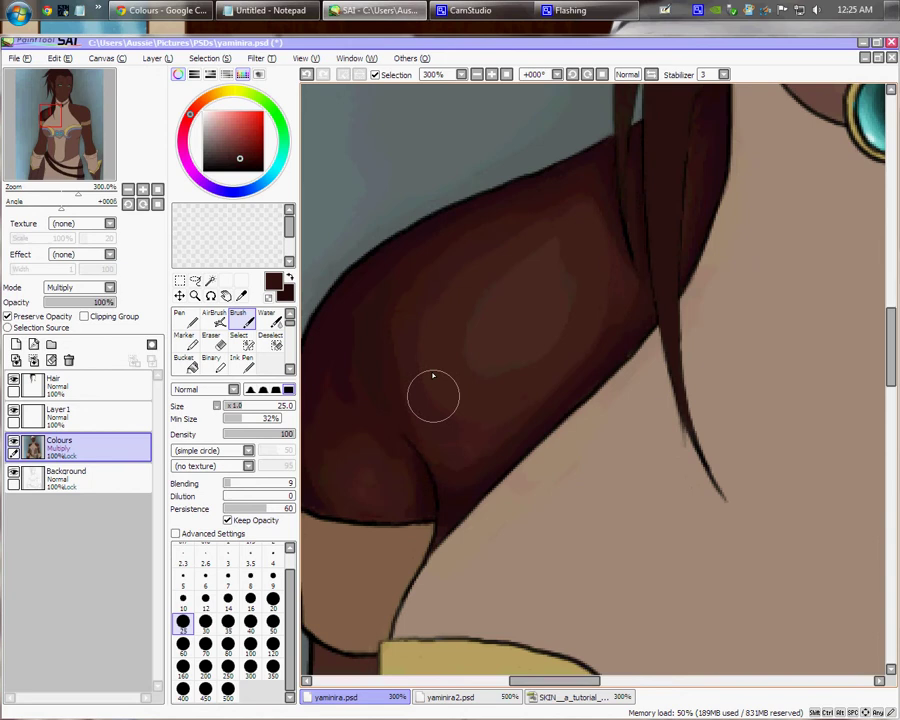
pyautogui.moveTo(462, 462); pyautogui.dragTo(464, 452)
pyautogui.rightClick(401, 325)
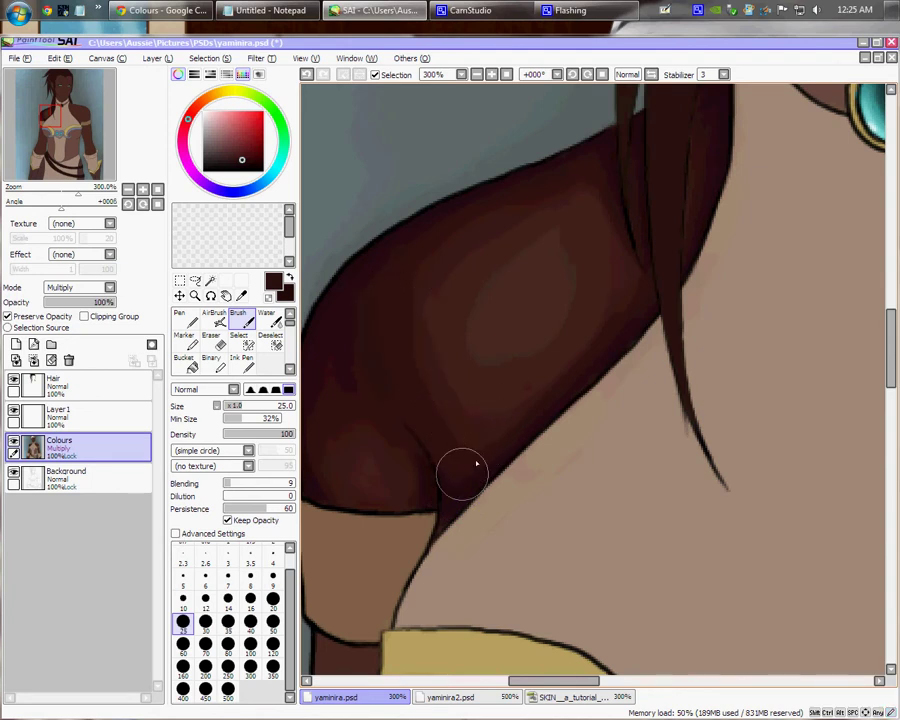
# Sample the mid reddish brown and soften the edges of the shoulder's light patch with size 25 and 40 brushes.
pyautogui.rightClick(590, 344)
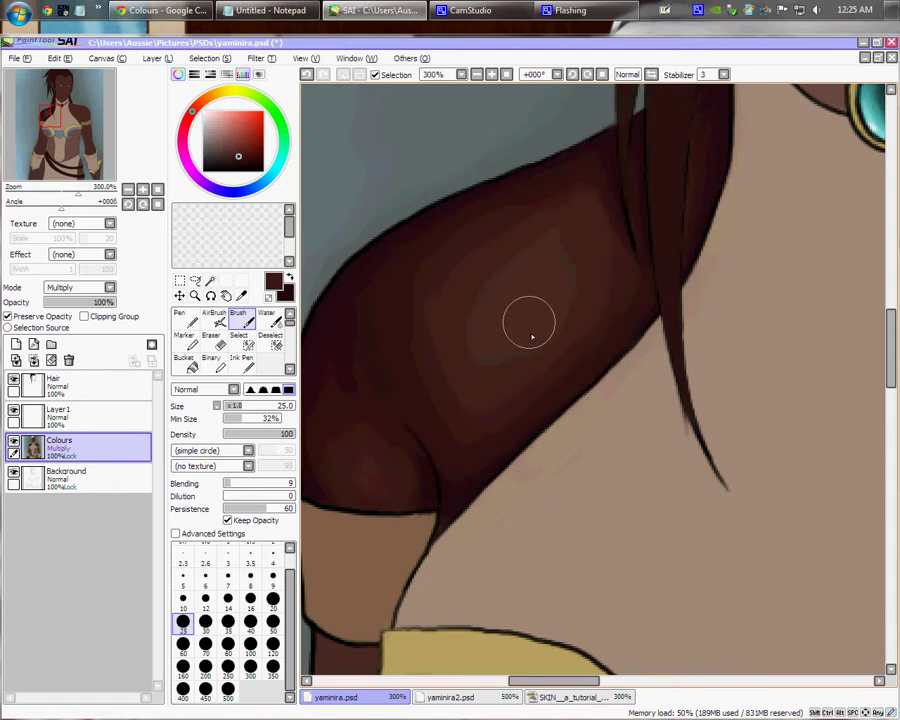
pyautogui.press(']')
pyautogui.press(']')
pyautogui.press(']')
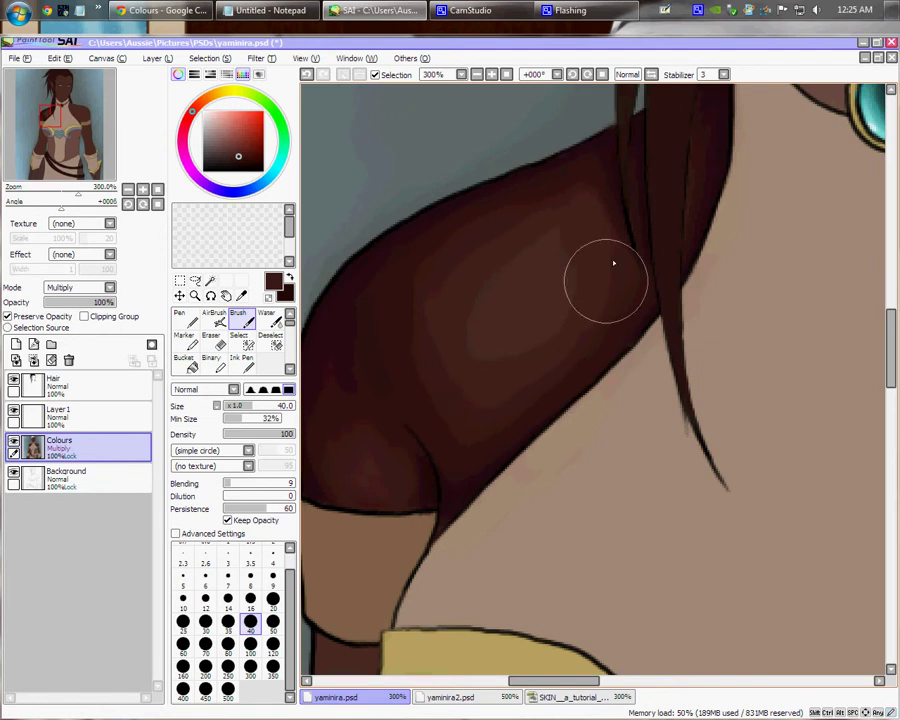
# Set the brush shape to Bristle and blend the shoulder shading toward the hair strands with size 30 and 16 brushes.
pyautogui.click(240, 451)
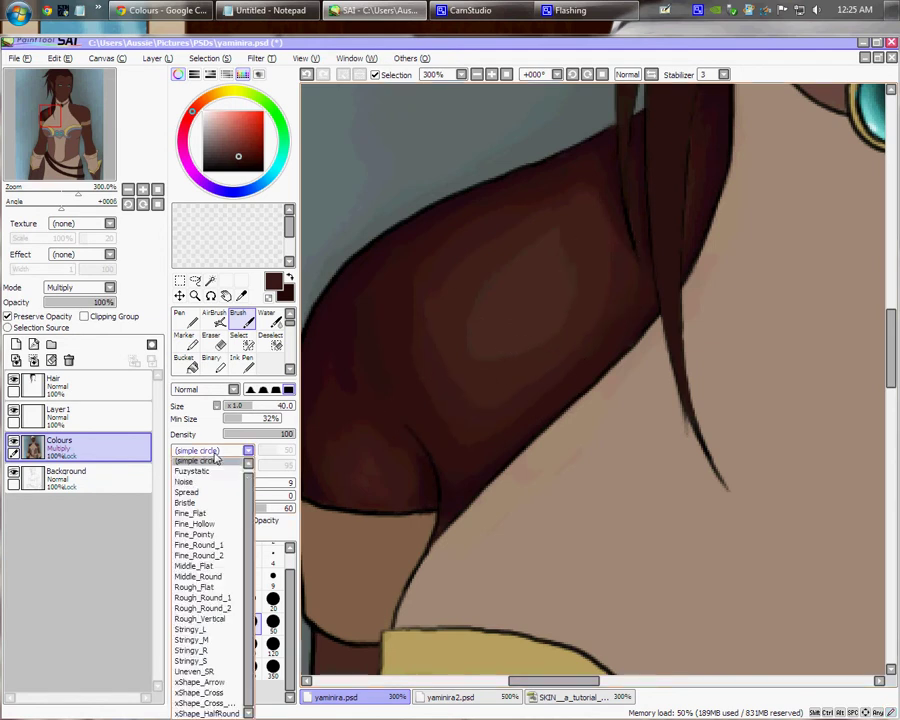
pyautogui.click(205, 503)
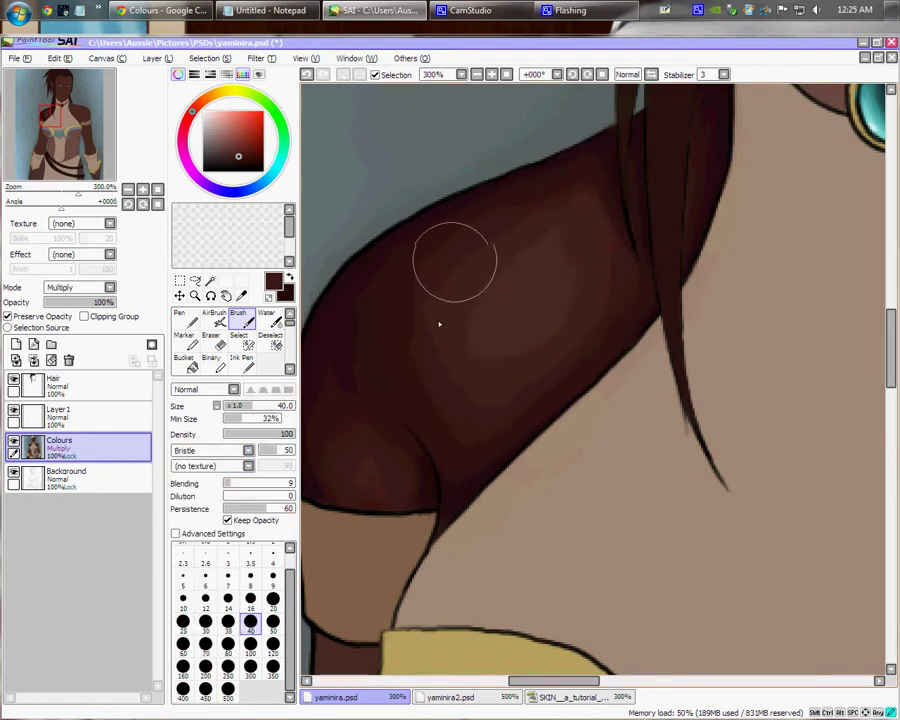
pyautogui.press('[')
pyautogui.press('[')
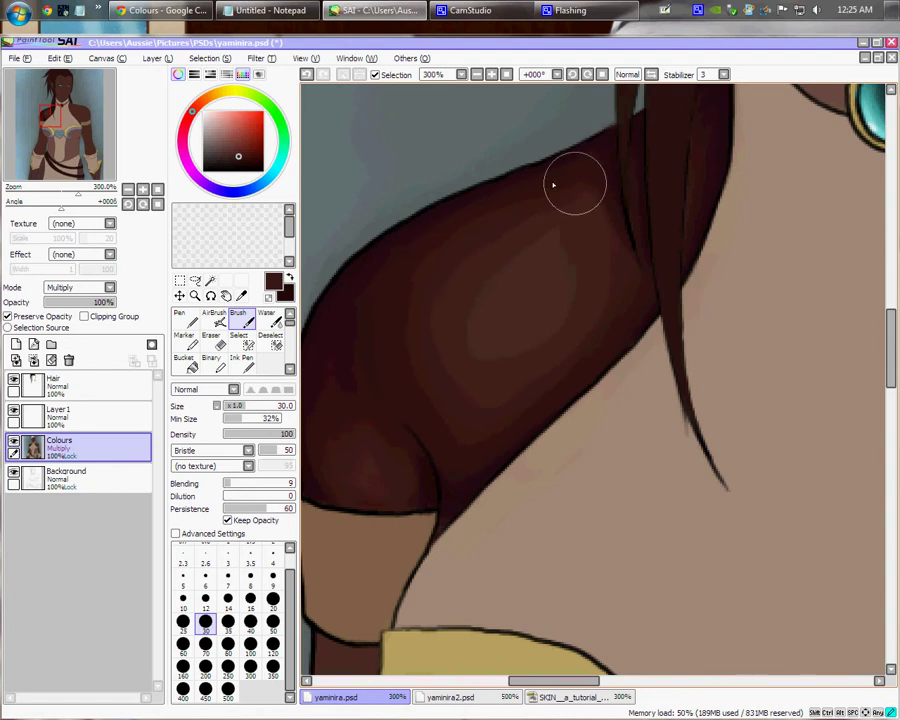
pyautogui.press('[')
pyautogui.press('[')
pyautogui.press('[')
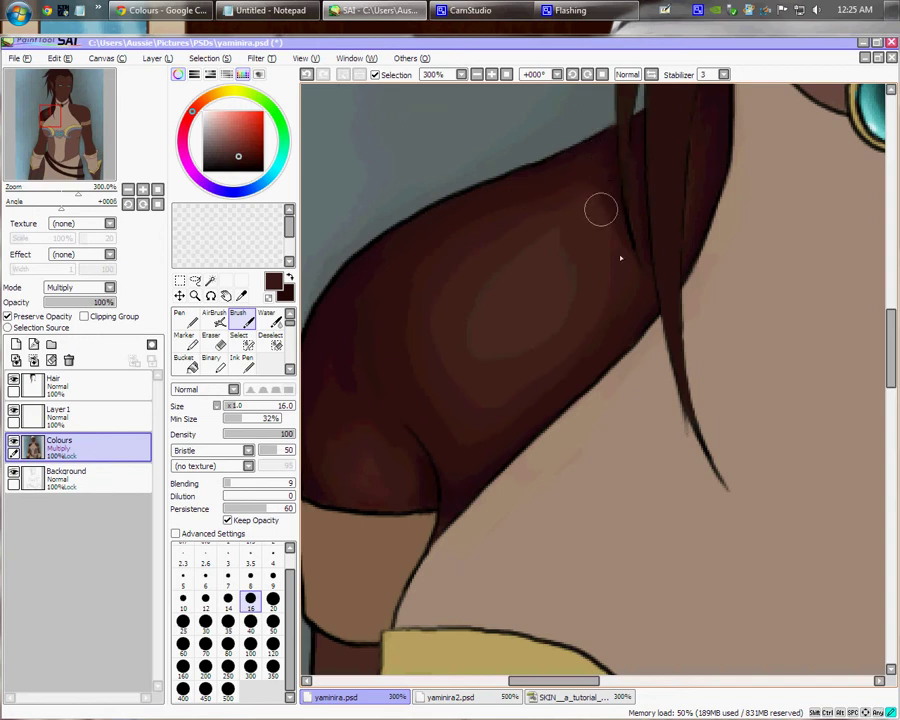
# Smooth the shoulder's light patch with the Bristle brush at sizes 25, 35 and 30, and blend above the tan band at size 20.
pyautogui.press(']')
pyautogui.press(']')
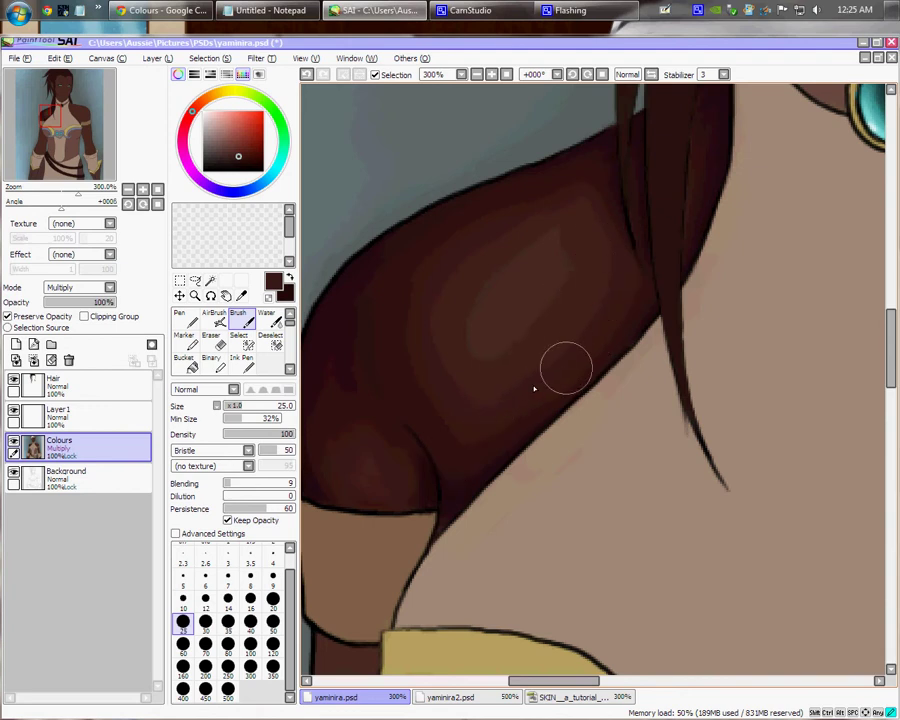
pyautogui.press(']')
pyautogui.press(']')
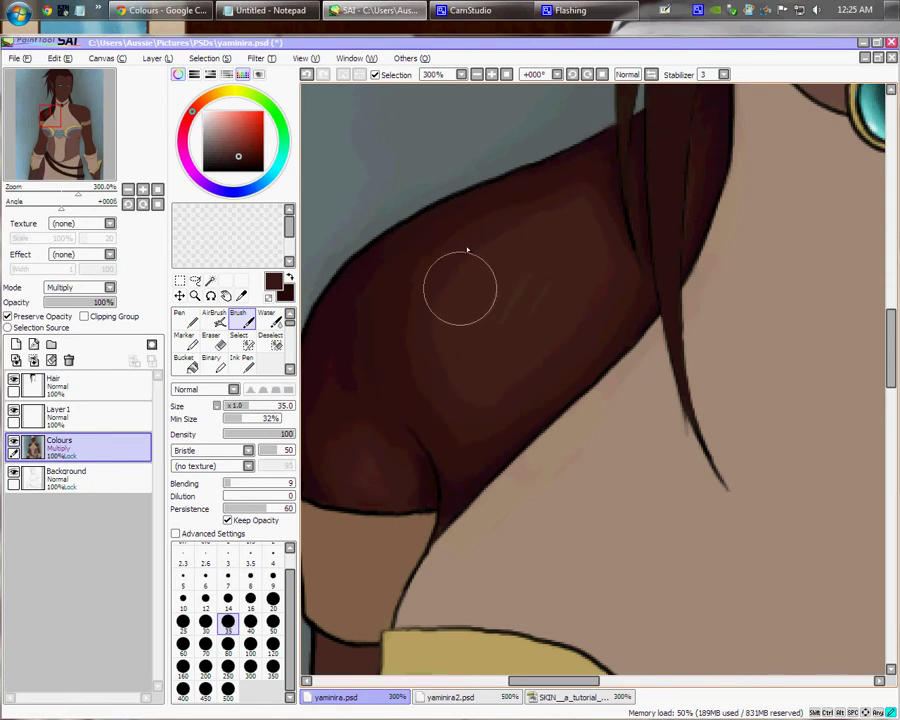
pyautogui.press('[')
pyautogui.press('[')
pyautogui.press('[')
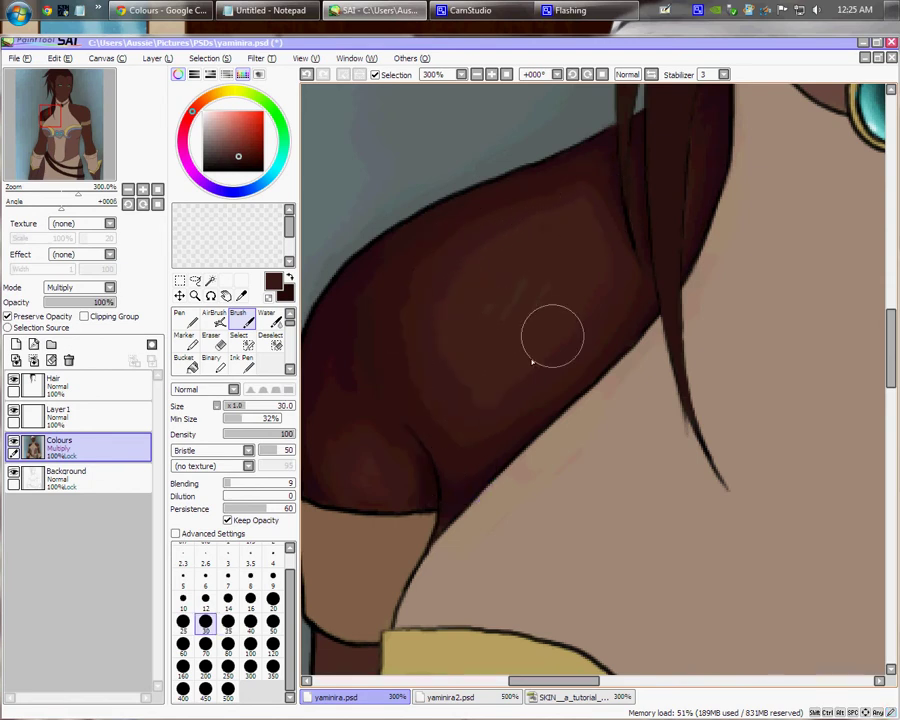
pyautogui.moveTo(391, 402); pyautogui.dragTo(476, 362)
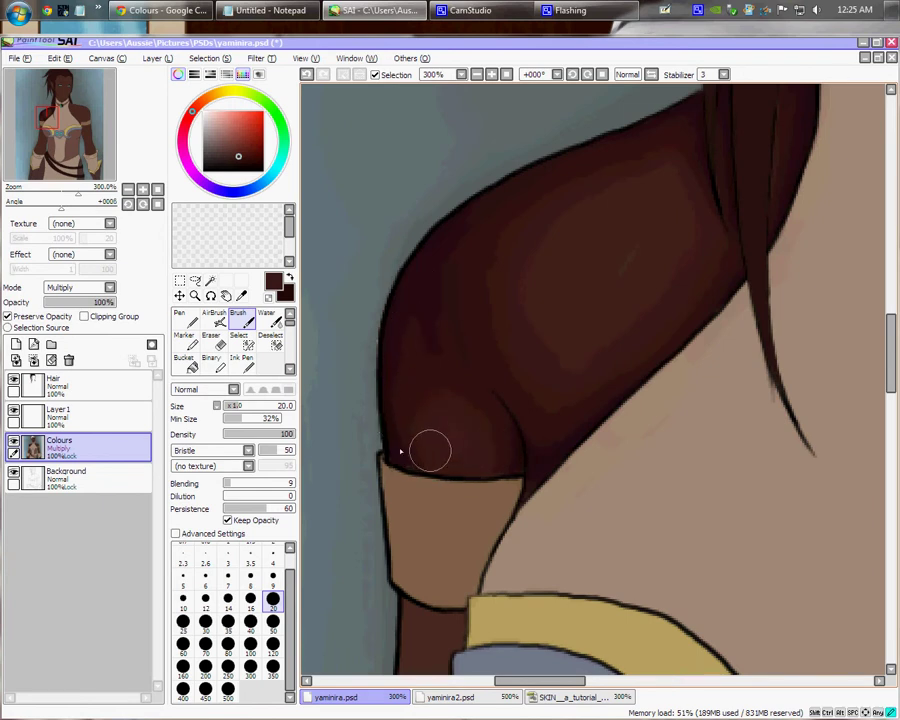
# Switch to the darkest brown and deepen the armpit crease and the arm's lower edge with size 12 and 4 brushes.
pyautogui.moveTo(539, 400); pyautogui.dragTo(446, 383)
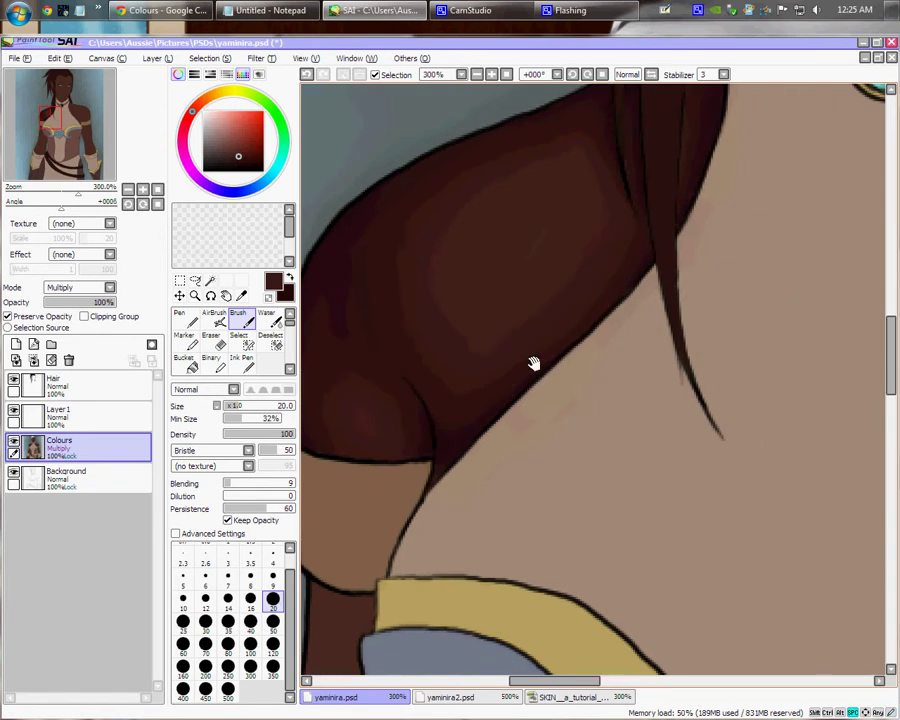
pyautogui.click(291, 277)
pyautogui.press('[')
pyautogui.press('[')
pyautogui.press('[')
pyautogui.press('[')
pyautogui.press('[')
pyautogui.press('[')
pyautogui.press('[')
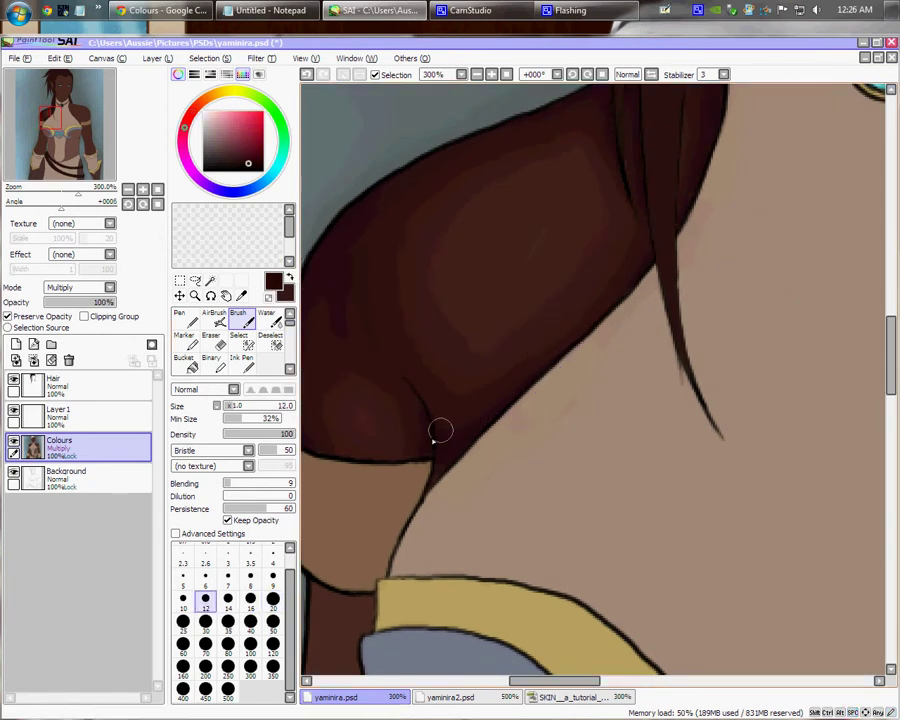
pyautogui.press('[')
pyautogui.press('[')
pyautogui.press('[')
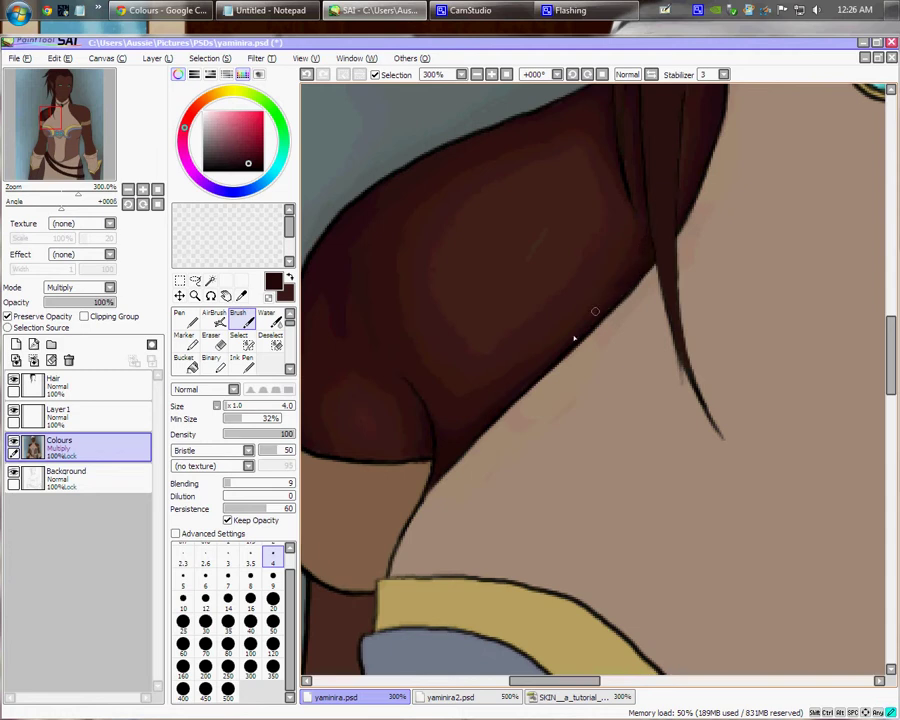
# Darken the shoulder skin along the hair strands and the garment edge with the size 4 brush.
pyautogui.moveTo(661, 250); pyautogui.dragTo(608, 322)
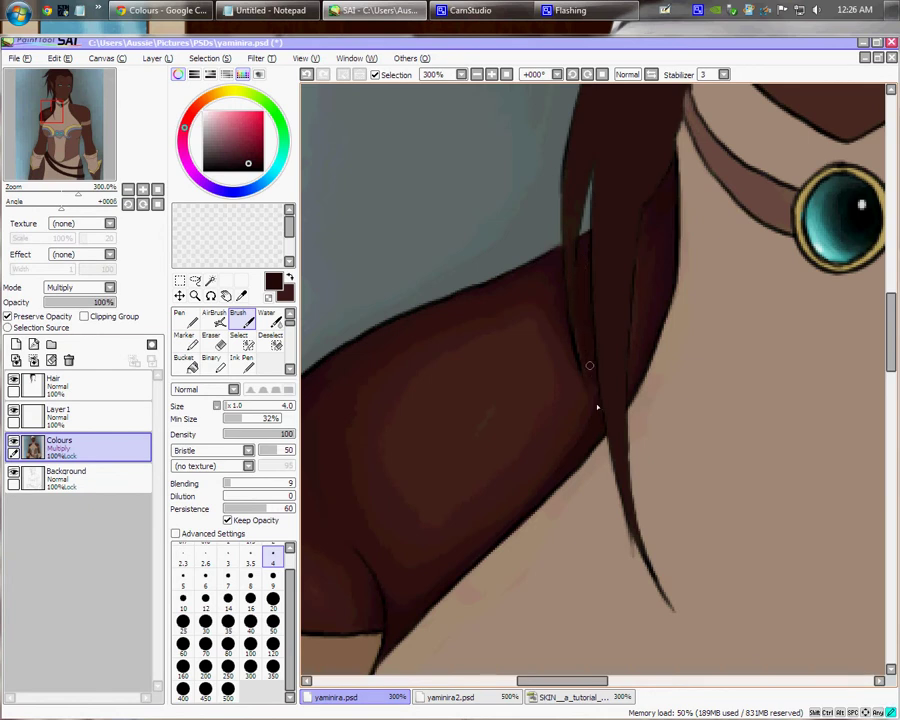
pyautogui.moveTo(596, 296); pyautogui.dragTo(587, 304)
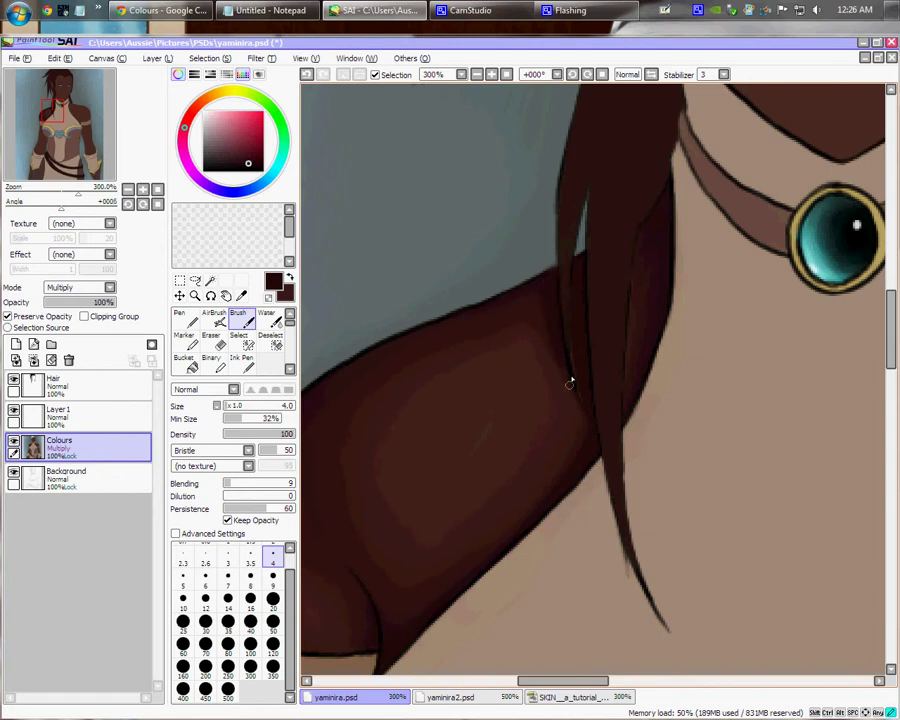
pyautogui.moveTo(646, 321); pyautogui.dragTo(589, 351)
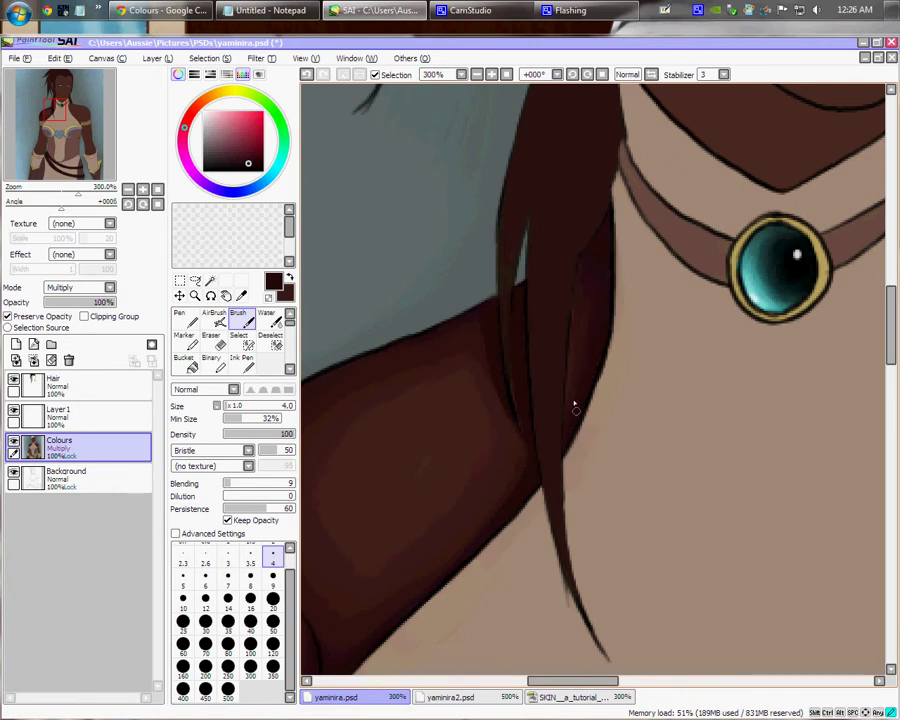
# Switch back to the reddish brown and blend the skin between the hair strands and the garment edge at size 9.
pyautogui.click(289, 279)
pyautogui.press(']')
pyautogui.press(']')
pyautogui.press(']')
pyautogui.press(']')
pyautogui.press(']')
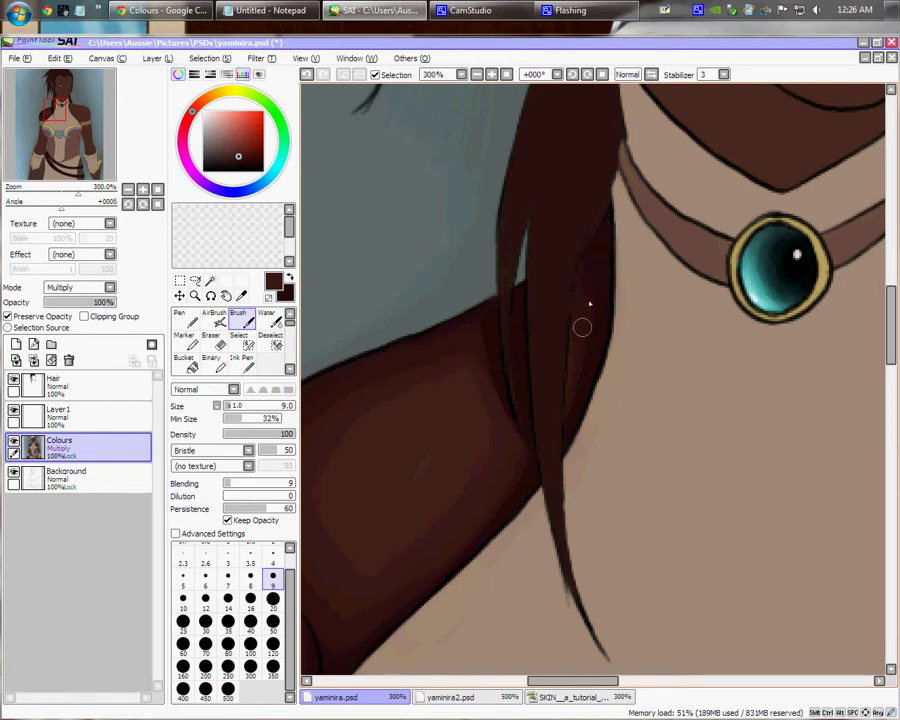
# Save the shoulder shading progress in yaminira.psd.
pyautogui.scroll(-4, 573, 374)
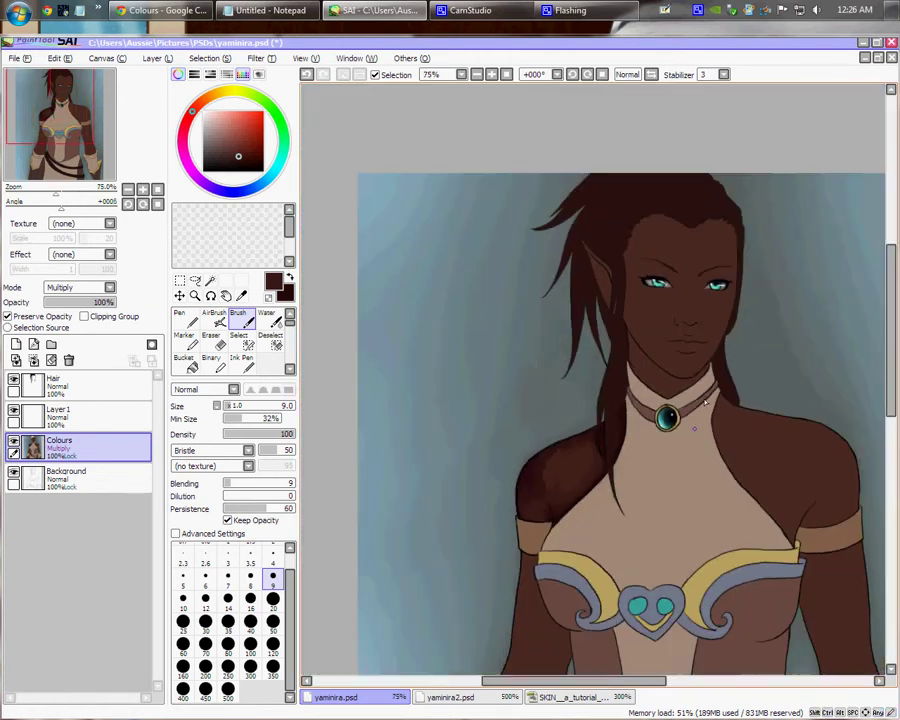
pyautogui.moveTo(700, 485); pyautogui.dragTo(505, 328)
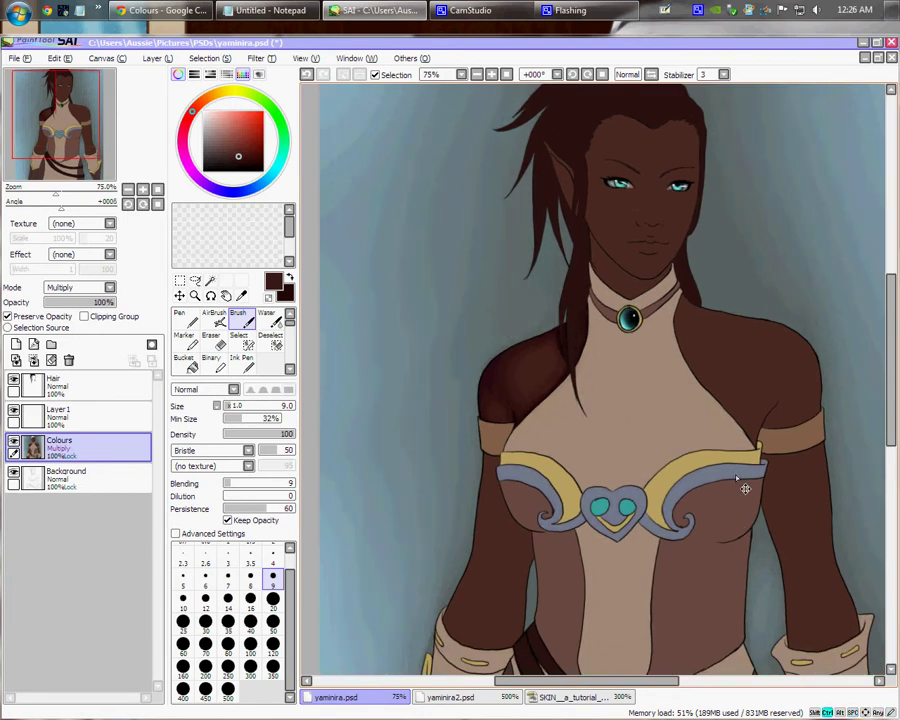
pyautogui.scroll(3, 564, 466)
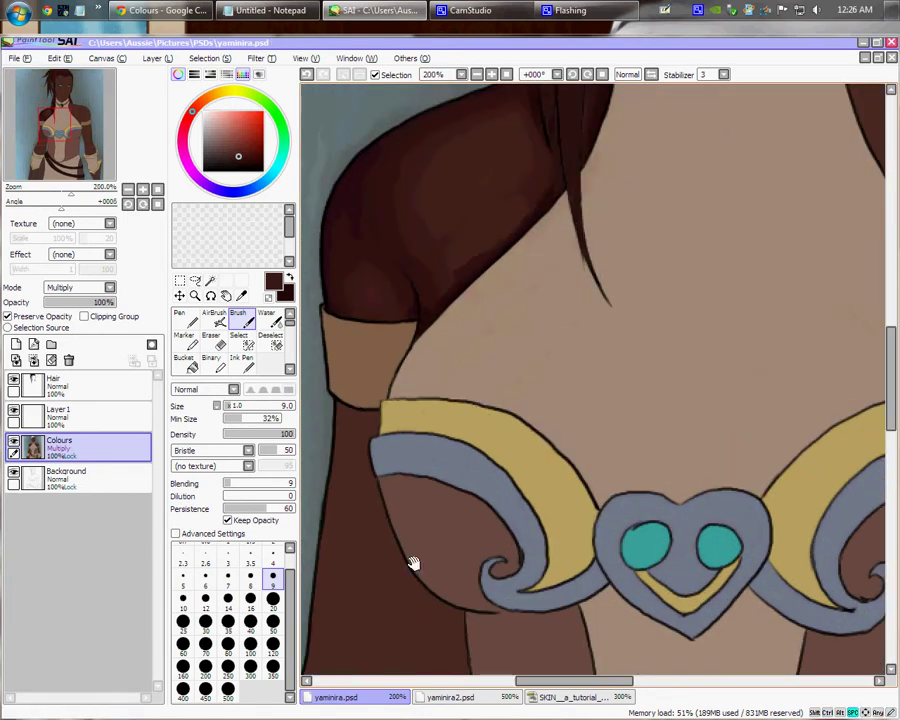
pyautogui.moveTo(413, 563); pyautogui.dragTo(537, 301)
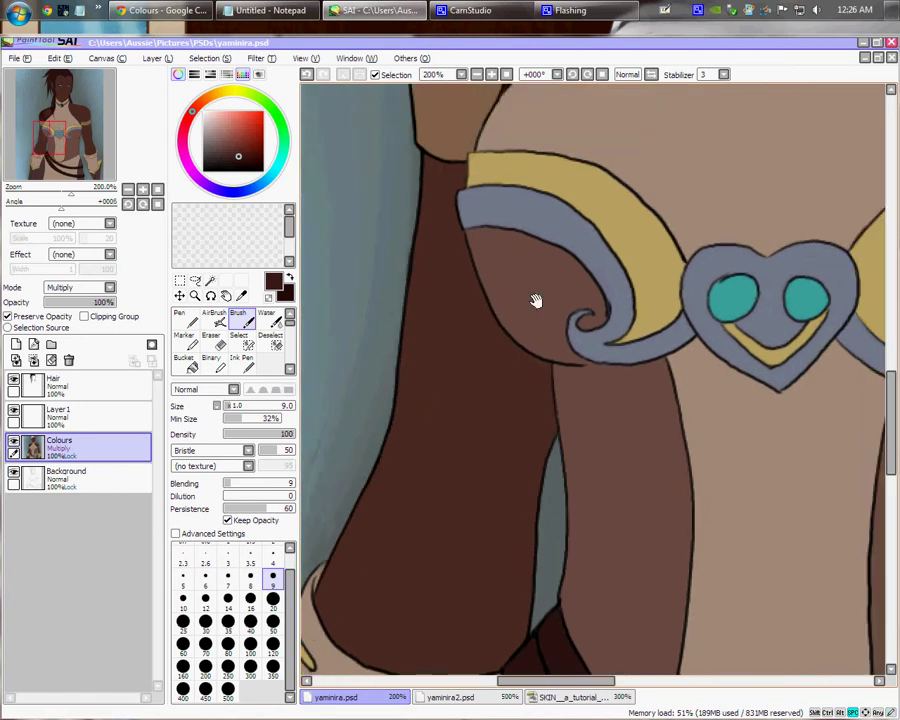
pyautogui.moveTo(549, 175); pyautogui.dragTo(478, 546)
# Sample the greyish brown and pale mint swatches from the SKIN tutorial image, keeping both as active colours, and return to yaminira.psd.
pyautogui.click(541, 698)
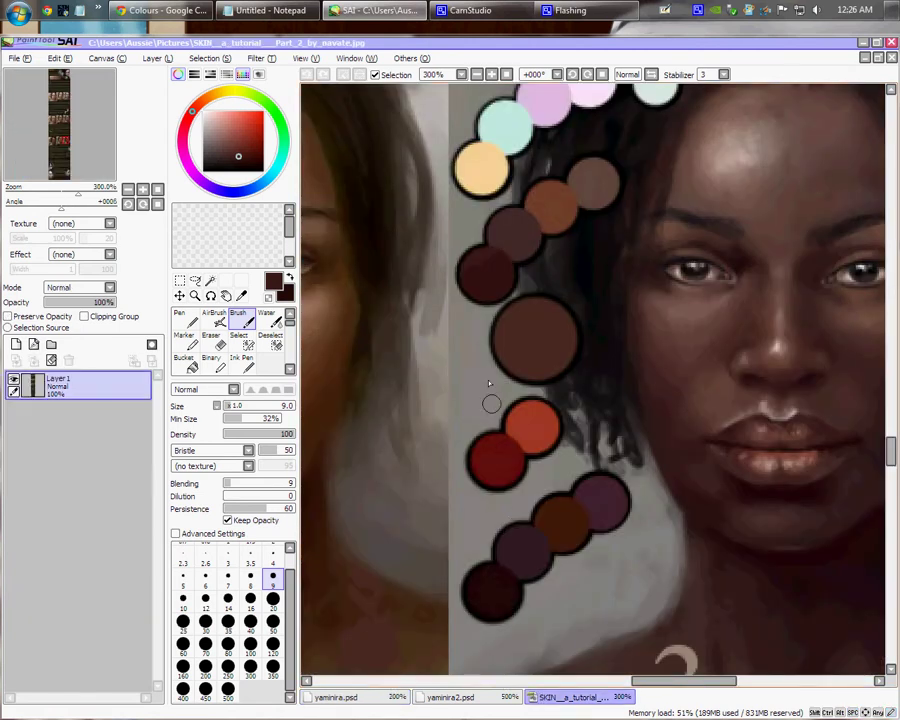
pyautogui.moveTo(673, 350); pyautogui.dragTo(579, 411)
pyautogui.rightClick(502, 243)
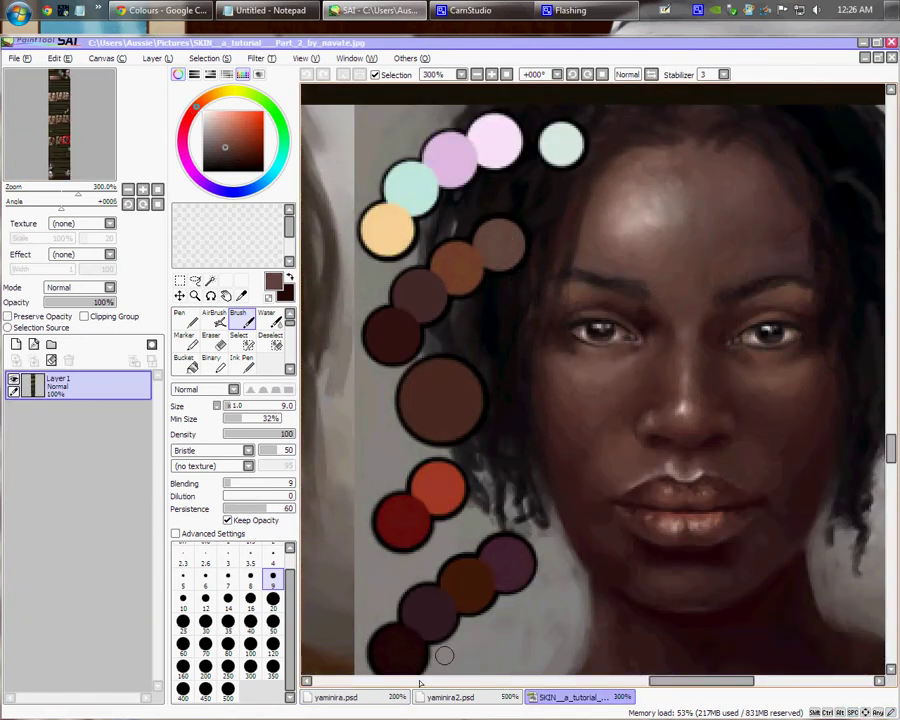
pyautogui.press('x')
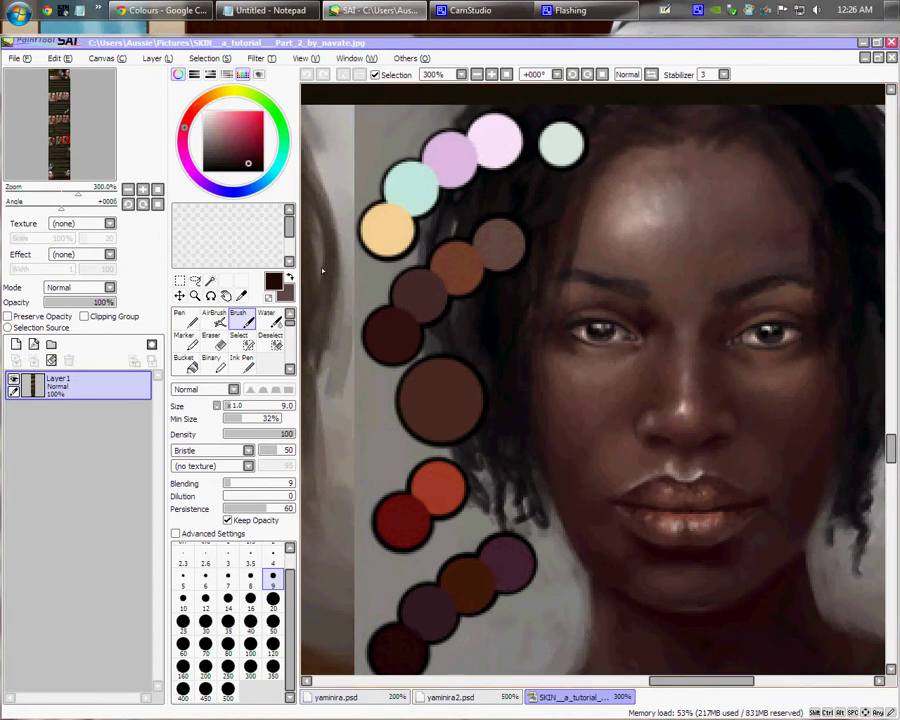
pyautogui.rightClick(563, 152)
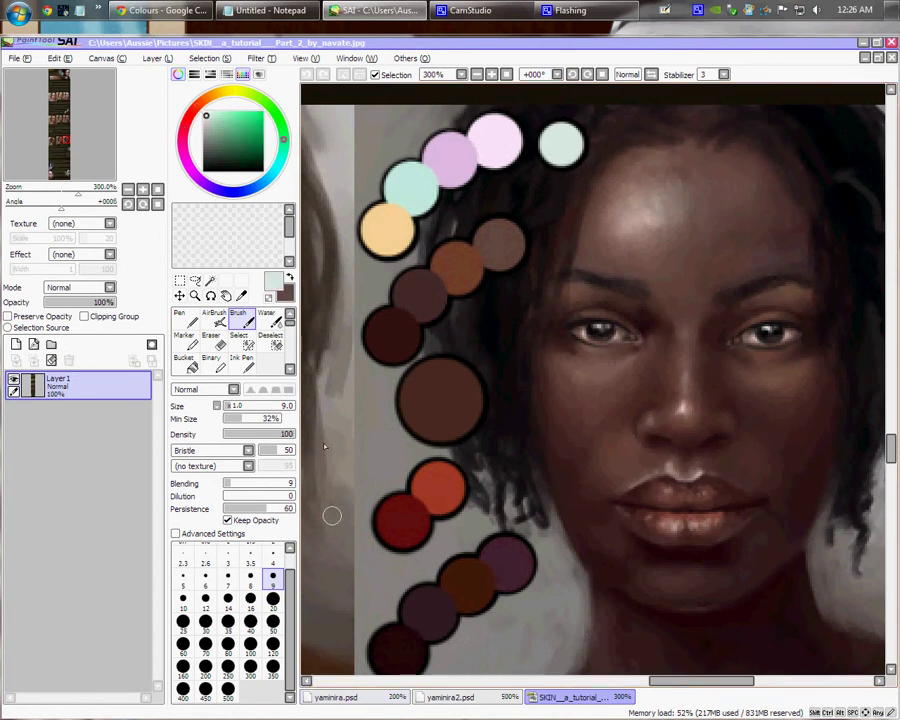
pyautogui.click(349, 699)
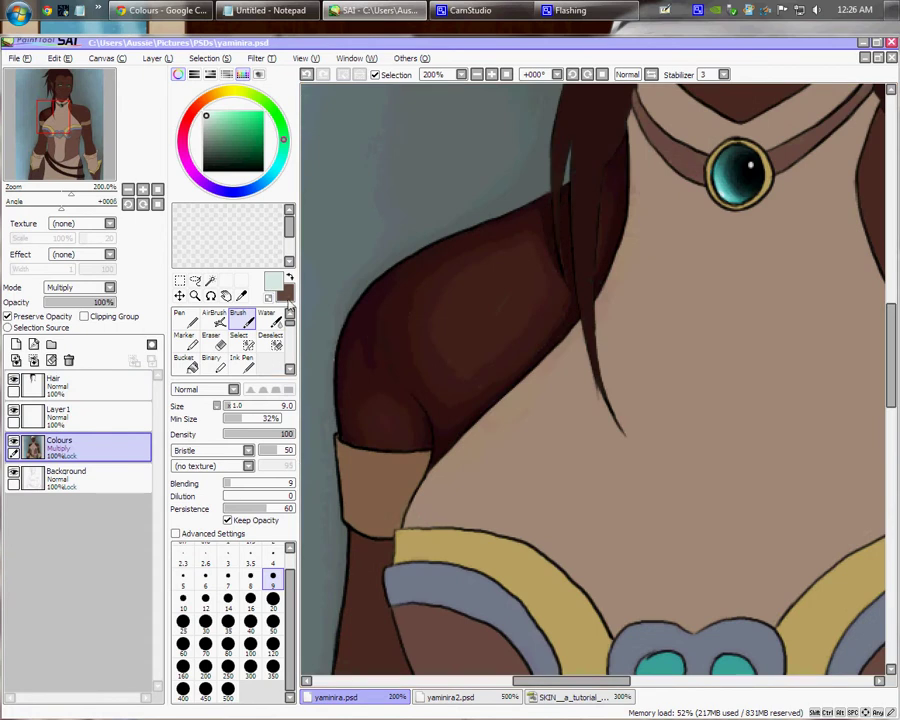
# Lighten the middle of the shoulder with the sampled greyish brown using the size 30 brush.
pyautogui.click(289, 279)
pyautogui.moveTo(503, 353); pyautogui.dragTo(501, 392)
pyautogui.press(']')
pyautogui.press(']')
pyautogui.press(']')
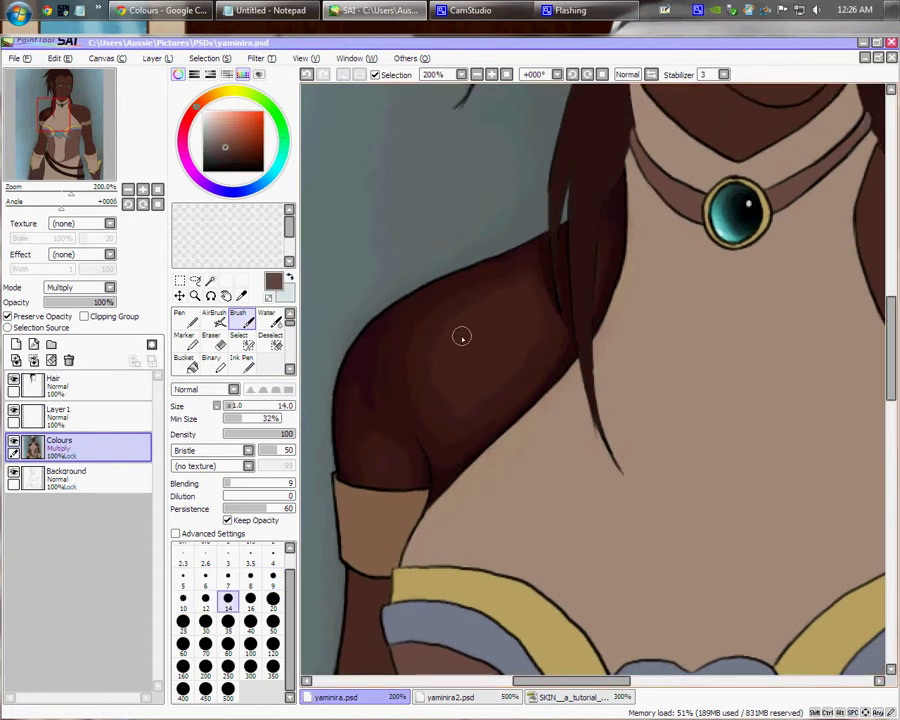
pyautogui.press(']')
pyautogui.press(']')
pyautogui.press(']')
pyautogui.press(']')
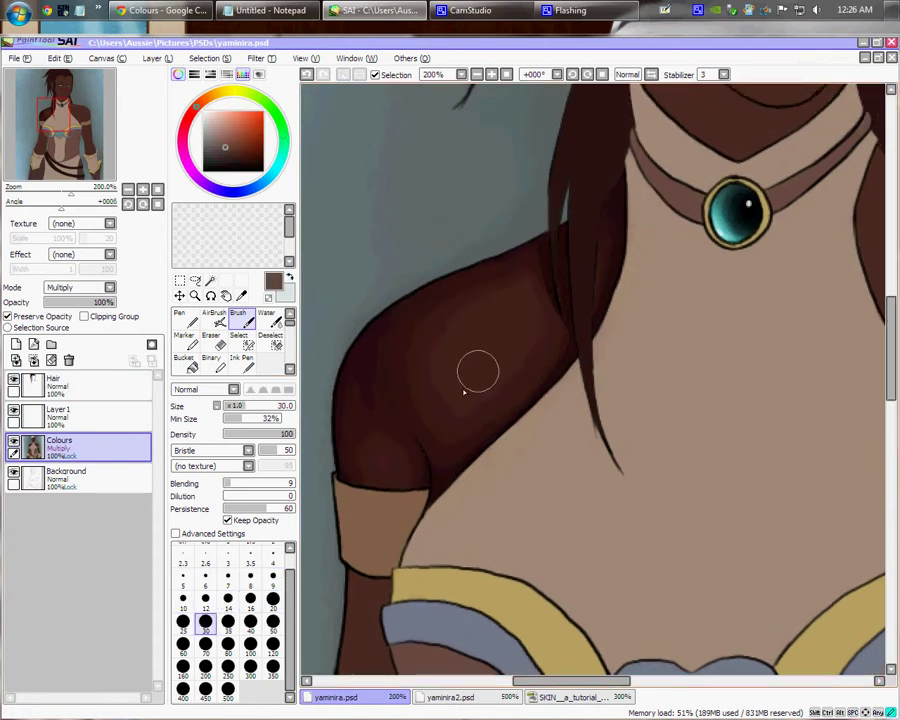
pyautogui.moveTo(478, 371)
pyautogui.mouseDown()
pyautogui.moveTo(482, 327)
pyautogui.moveTo(468, 327)
pyautogui.moveTo(452, 398)
pyautogui.moveTo(455, 370)
pyautogui.moveTo(444, 383)
pyautogui.moveTo(489, 298)
pyautogui.moveTo(500, 325)
pyautogui.moveTo(493, 345)
pyautogui.moveTo(527, 306)
pyautogui.moveTo(493, 399)
pyautogui.moveTo(531, 276)
pyautogui.moveTo(516, 346)
pyautogui.moveTo(501, 297)
pyautogui.moveTo(435, 341)
pyautogui.moveTo(448, 310)
pyautogui.moveTo(475, 299)
pyautogui.moveTo(410, 399)
pyautogui.mouseUp()
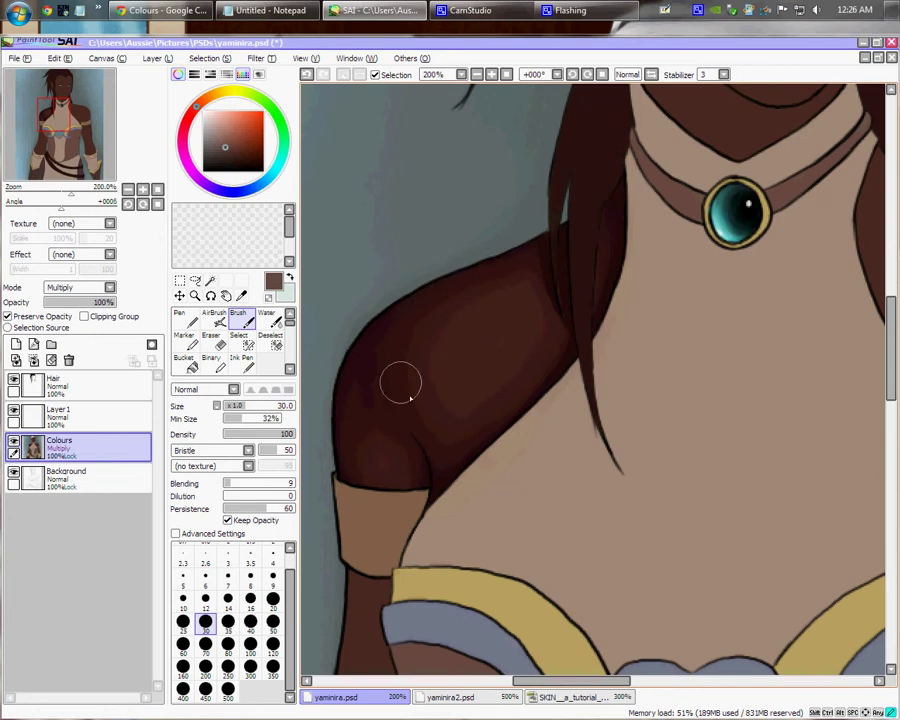
# Start a greyish brown light patch on the cheek nearest the pointed ear, below the eye, with the size 20 brush.
pyautogui.moveTo(635, 370); pyautogui.dragTo(627, 488)
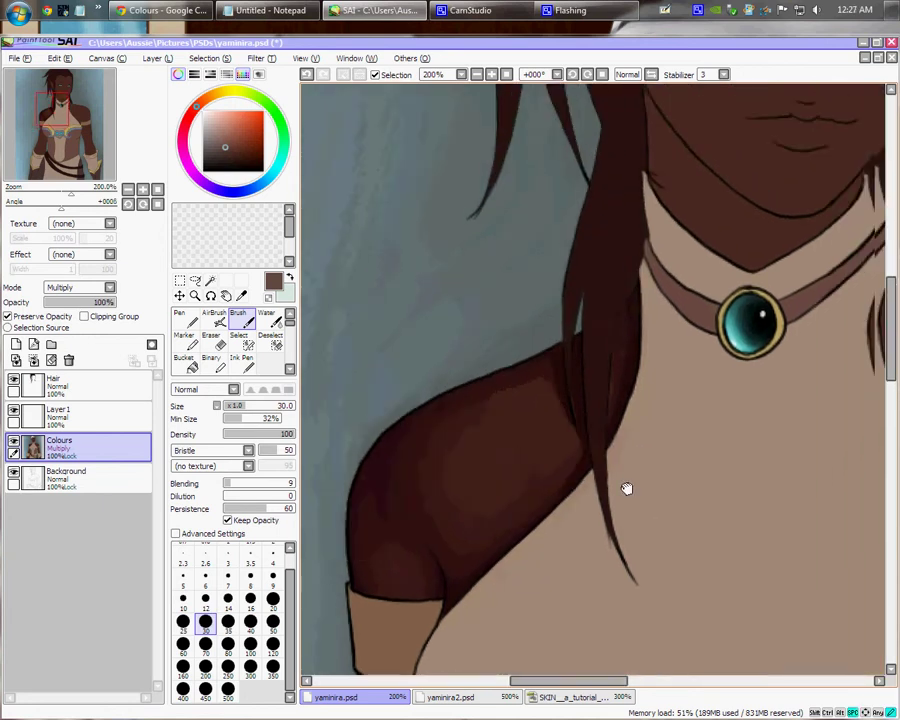
pyautogui.moveTo(757, 290); pyautogui.dragTo(527, 542)
pyautogui.press('[')
pyautogui.press('[')
pyautogui.press('[')
pyautogui.press('[')
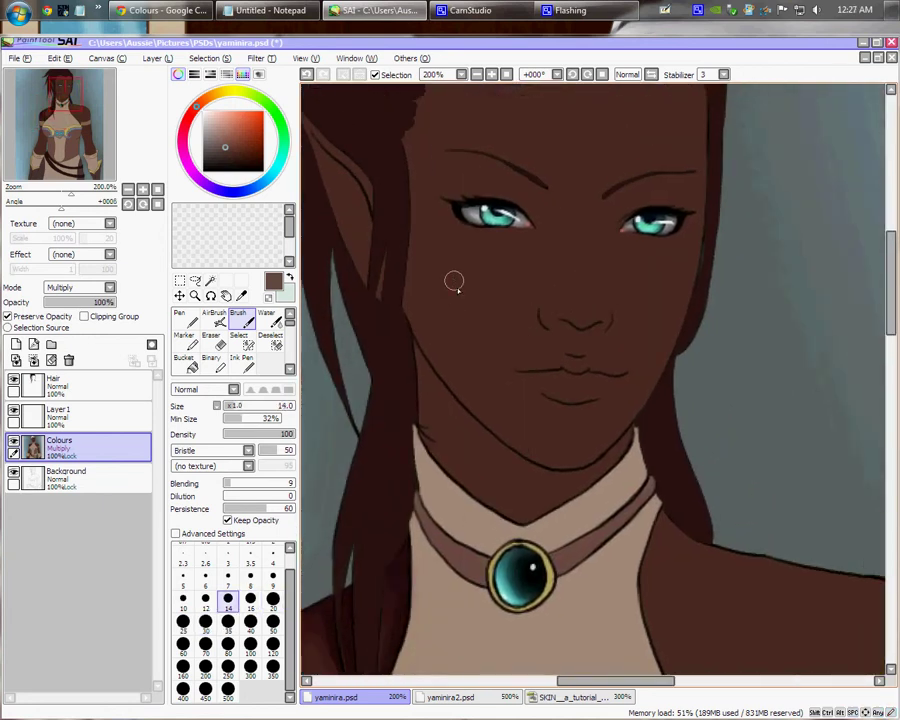
pyautogui.press(']')
pyautogui.press(']')
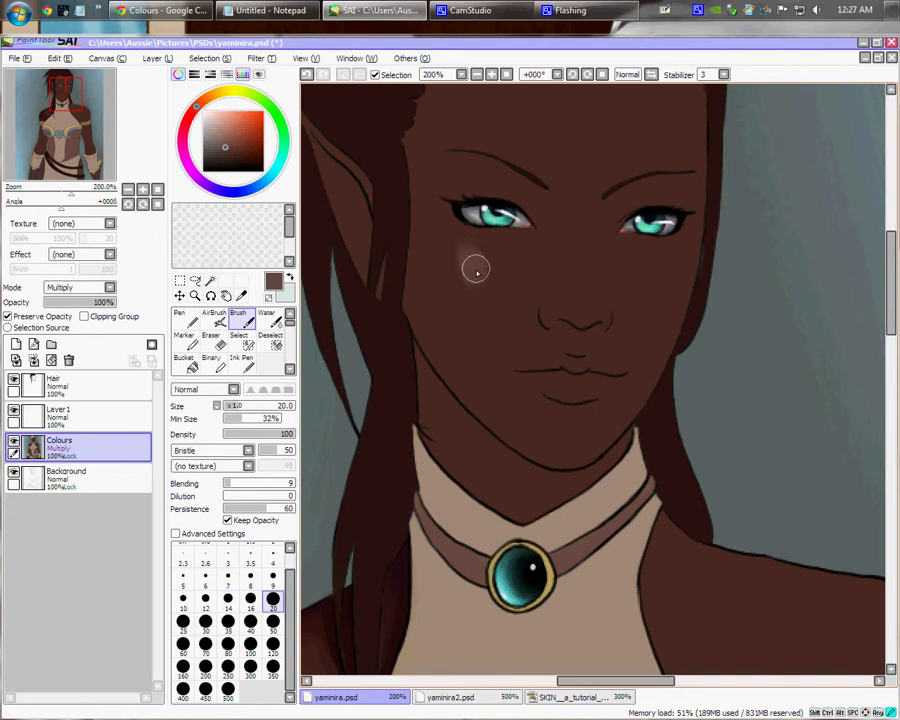
pyautogui.moveTo(476, 270)
pyautogui.mouseDown()
pyautogui.moveTo(496, 298)
pyautogui.moveTo(488, 243)
pyautogui.moveTo(505, 287)
pyautogui.moveTo(497, 244)
pyautogui.moveTo(503, 251)
pyautogui.moveTo(464, 239)
pyautogui.moveTo(468, 248)
pyautogui.moveTo(453, 256)
pyautogui.moveTo(466, 302)
pyautogui.moveTo(449, 238)
pyautogui.moveTo(473, 299)
pyautogui.moveTo(485, 288)
pyautogui.moveTo(484, 258)
pyautogui.moveTo(465, 272)
pyautogui.moveTo(488, 292)
pyautogui.moveTo(482, 300)
pyautogui.moveTo(449, 287)
pyautogui.moveTo(463, 290)
pyautogui.moveTo(479, 323)
pyautogui.moveTo(449, 243)
pyautogui.mouseUp()
# Enlarge and soften the cheek's light patch with the size 30 brush.
pyautogui.press(']')
pyautogui.press(']')
pyautogui.moveTo(469, 328)
pyautogui.mouseDown()
pyautogui.moveTo(430, 247)
pyautogui.moveTo(503, 313)
pyautogui.mouseUp()
pyautogui.keyDown('ctrl'); pyautogui.click(513, 307); pyautogui.keyUp('ctrl')
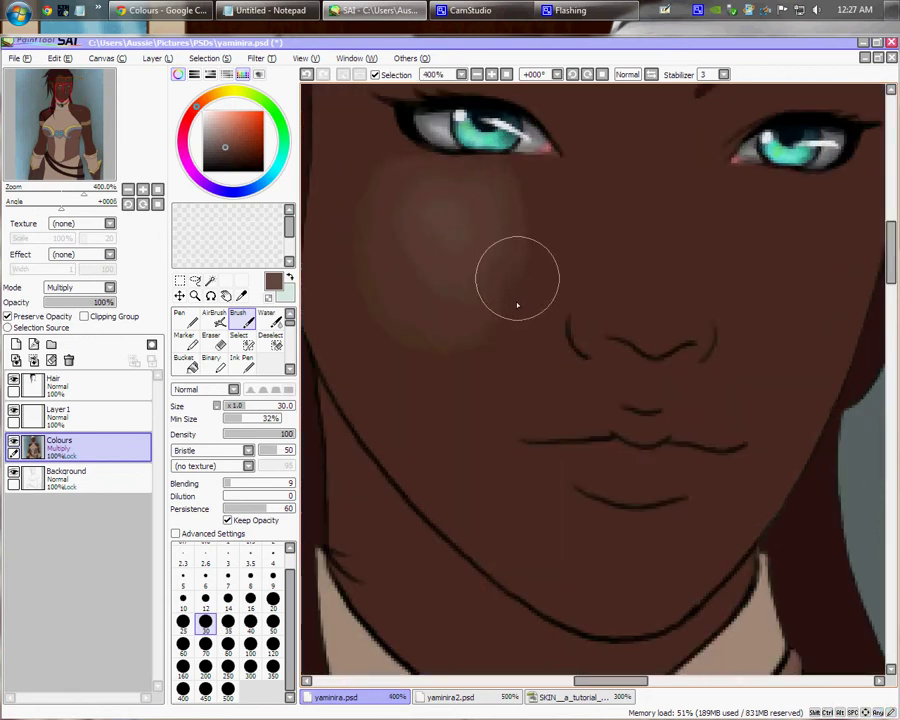
pyautogui.moveTo(507, 249); pyautogui.dragTo(524, 296)
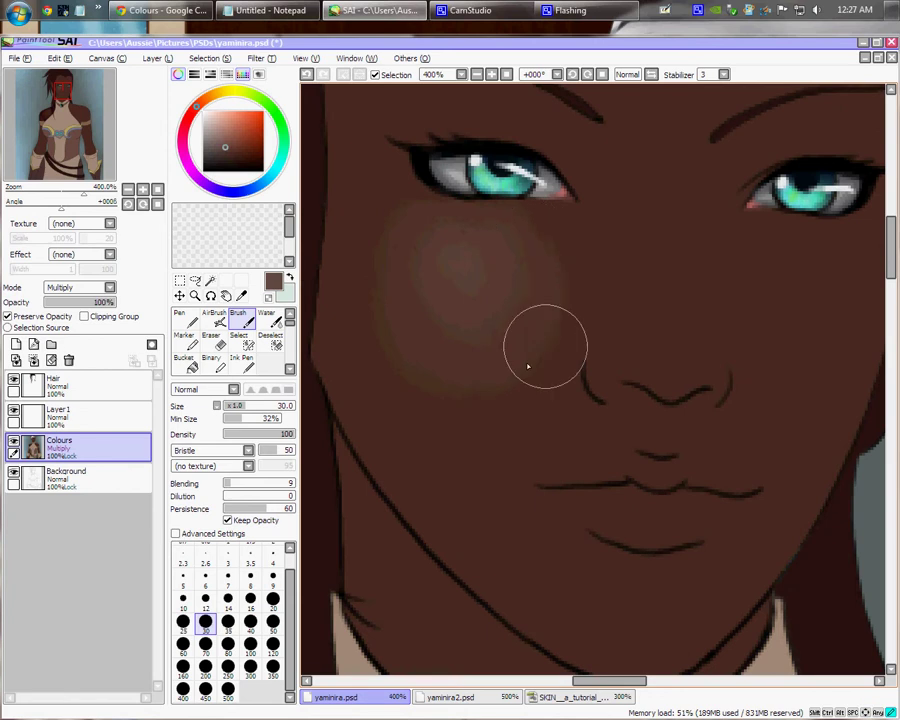
# Extend the cheek's light patch toward the nose and lower cheek with the size 25 brush.
pyautogui.press('[')
pyautogui.press('[')
pyautogui.press('[')
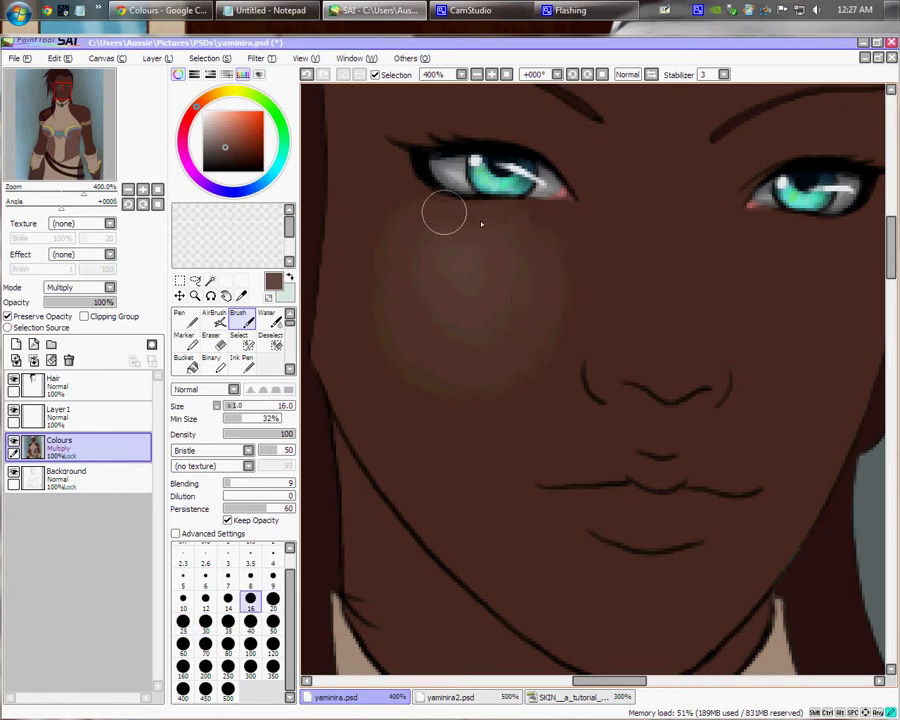
pyautogui.press(']')
pyautogui.press(']')
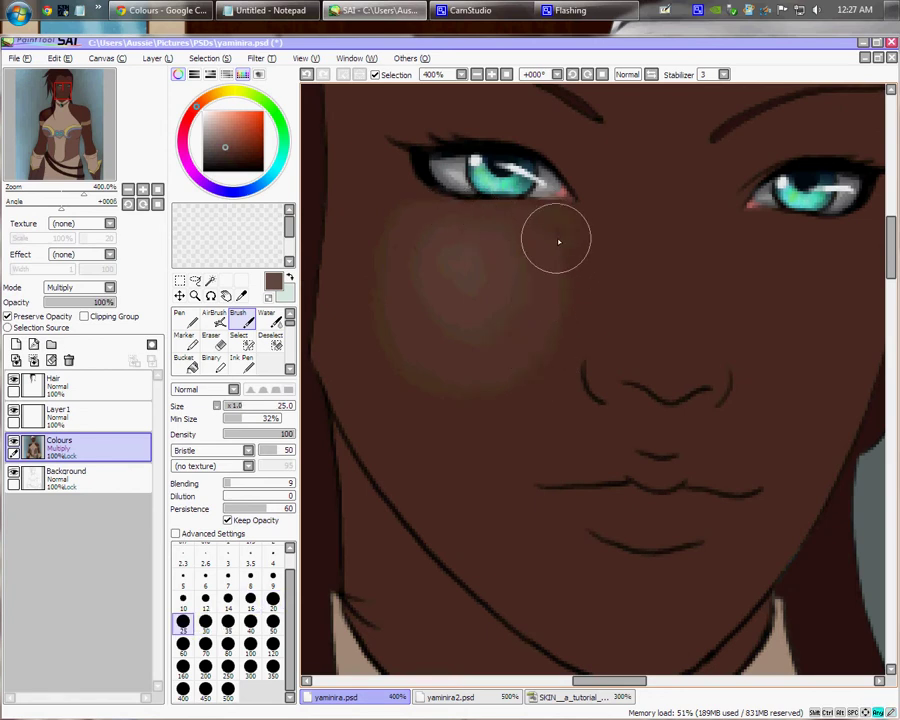
pyautogui.moveTo(567, 247)
pyautogui.mouseDown()
pyautogui.moveTo(496, 414)
pyautogui.moveTo(512, 427)
pyautogui.moveTo(454, 313)
pyautogui.moveTo(448, 389)
pyautogui.moveTo(460, 446)
pyautogui.moveTo(452, 454)
pyautogui.moveTo(410, 410)
pyautogui.moveTo(465, 380)
pyautogui.mouseUp()
# Brighten the centre of the cheek's light patch with size 9 and 12 brushes, and switch to the pale mint colour.
pyautogui.press('[')
pyautogui.press('[')
pyautogui.press('[')
pyautogui.press('[')
pyautogui.press('[')
pyautogui.press('[')
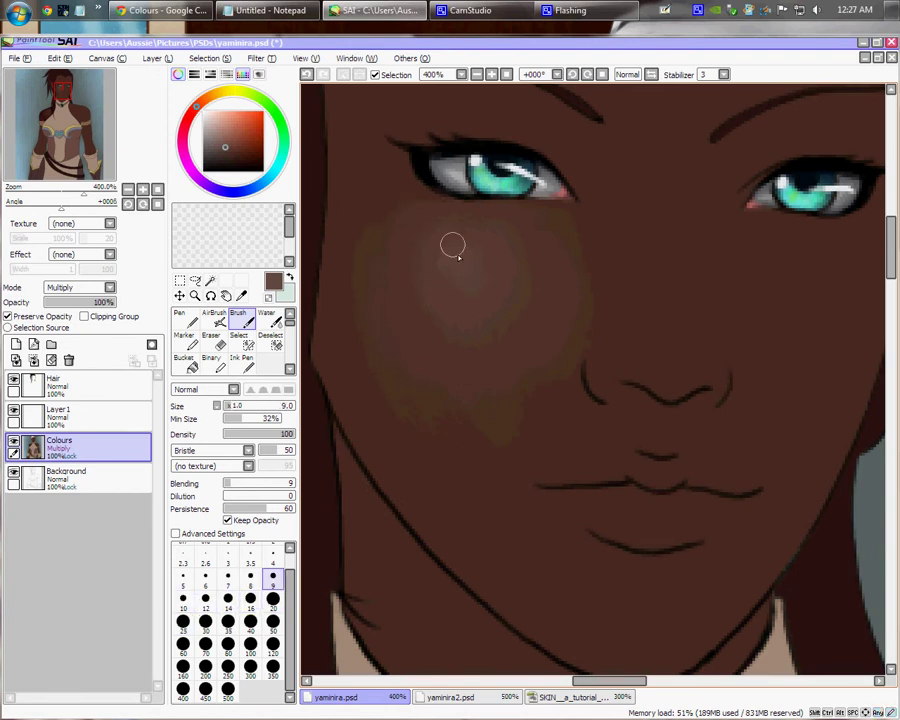
pyautogui.press(']')
pyautogui.press(']')
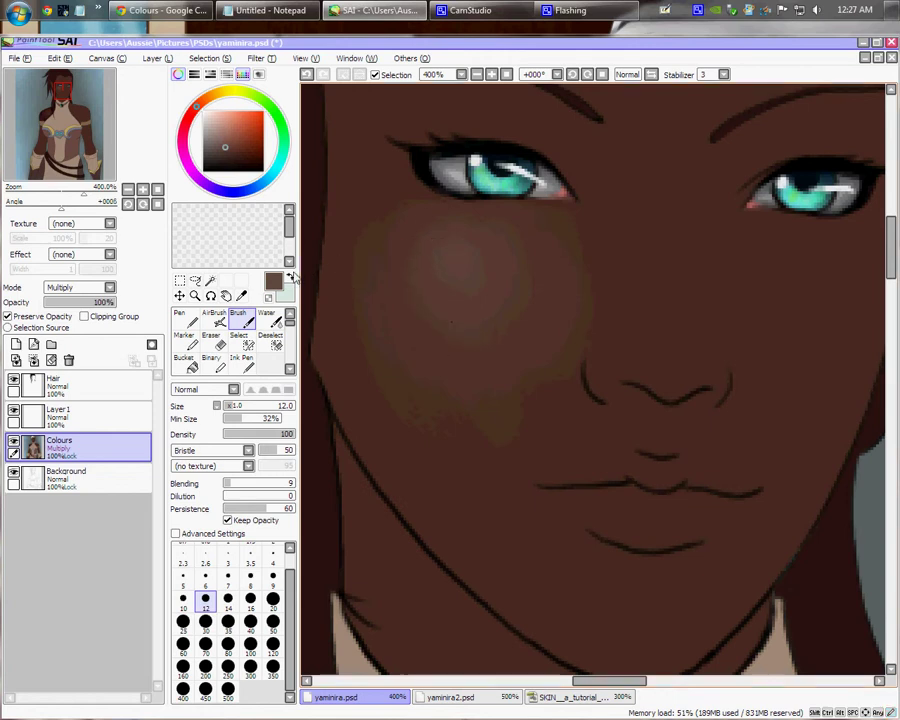
pyautogui.press('x')
# Try a small pale mint highlight dab on the cheek at size 3.5, and undo it.
pyautogui.press('[')
pyautogui.press('[')
pyautogui.press('[')
pyautogui.press('[')
pyautogui.press('[')
pyautogui.press('[')
pyautogui.press('[')
pyautogui.press('[')
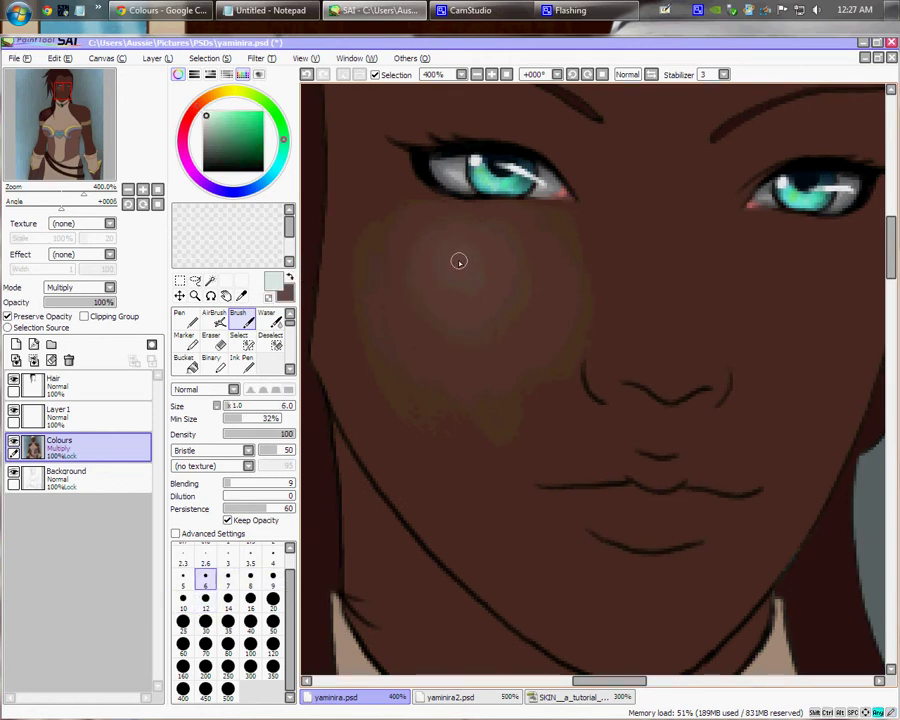
pyautogui.moveTo(457, 258); pyautogui.dragTo(459, 255)
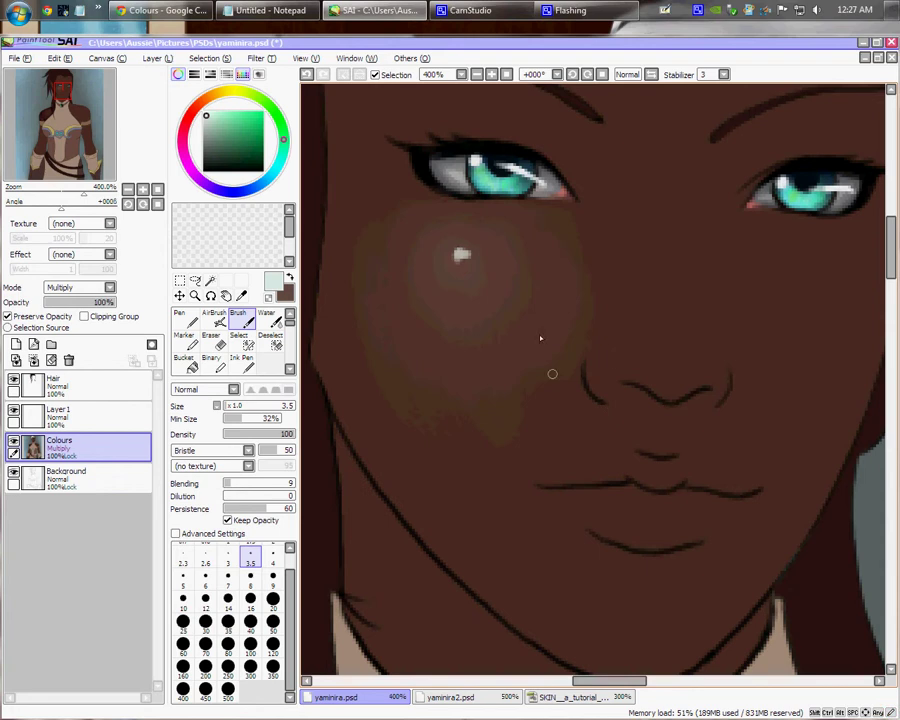
pyautogui.hotkey('ctrl', 'z')
# Build up a soft pale mint highlight on the upper cheek with size 8 and 16 brushes.
pyautogui.press(']')
pyautogui.press(']')
pyautogui.press(']')
pyautogui.press(']')
pyautogui.press(']')
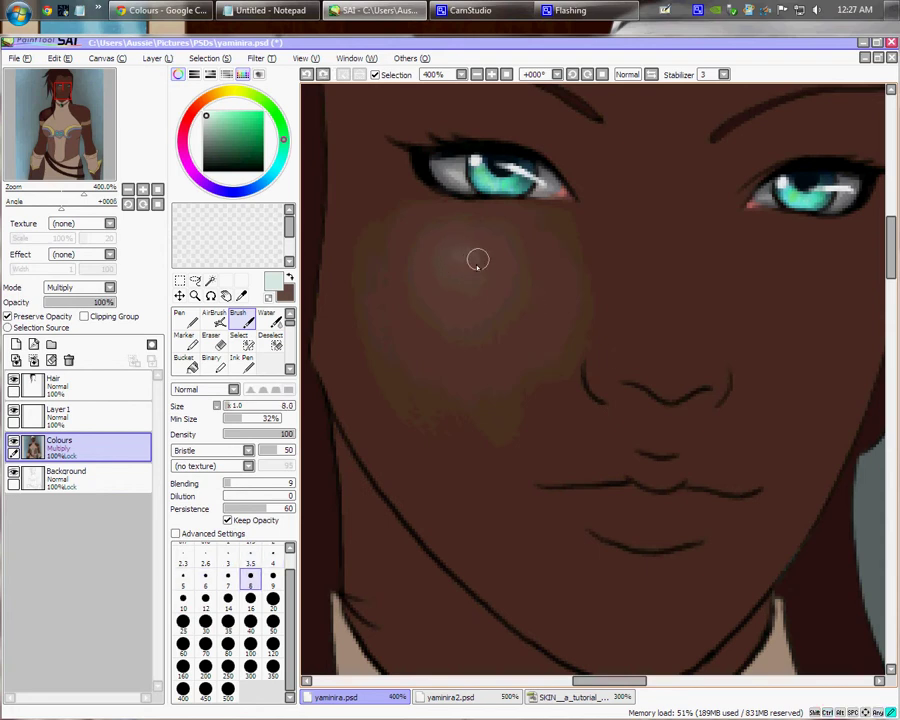
pyautogui.press(']')
pyautogui.press(']')
pyautogui.press(']')
pyautogui.press(']')
pyautogui.press(']')
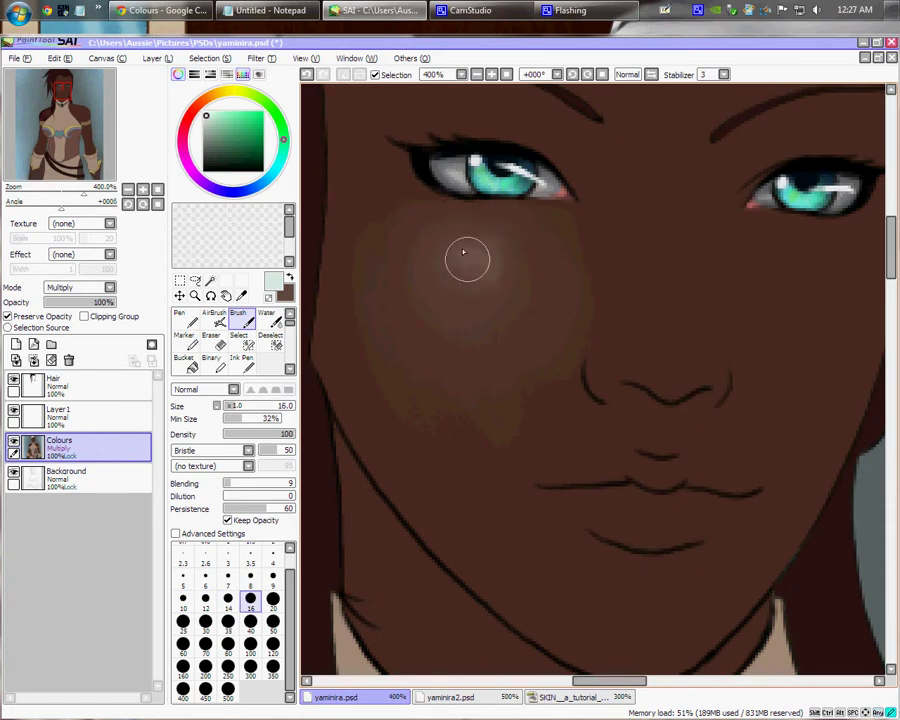
# Save yaminira.psd with the new cheek highlight.
pyautogui.hotkey('ctrl', '-')
pyautogui.hotkey('ctrl', '-')
pyautogui.hotkey('ctrl', '-')
pyautogui.hotkey('ctrl', '-')
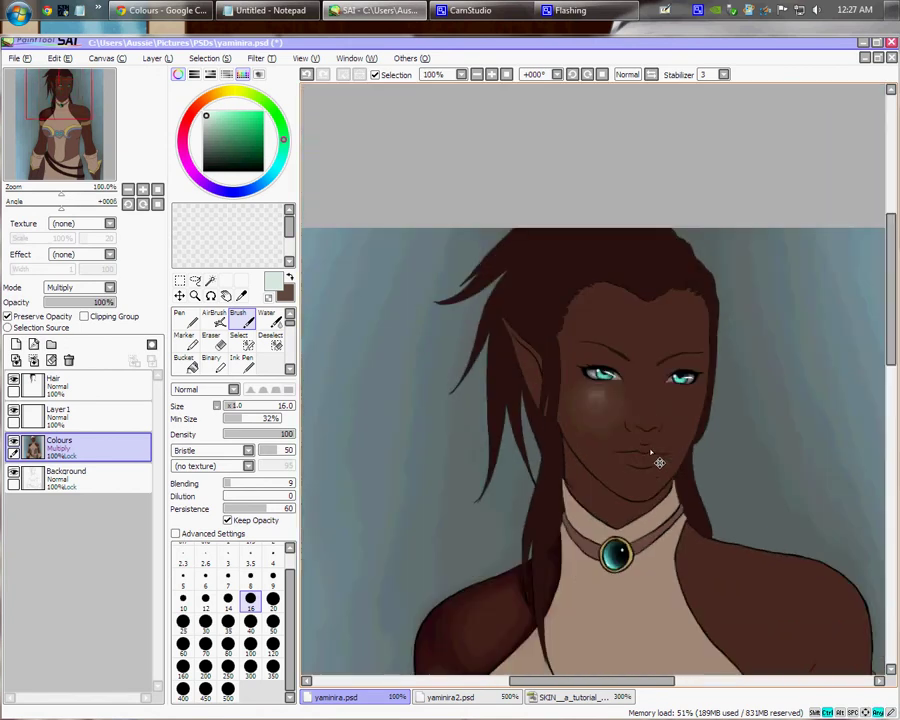
pyautogui.moveTo(696, 498); pyautogui.dragTo(653, 376)
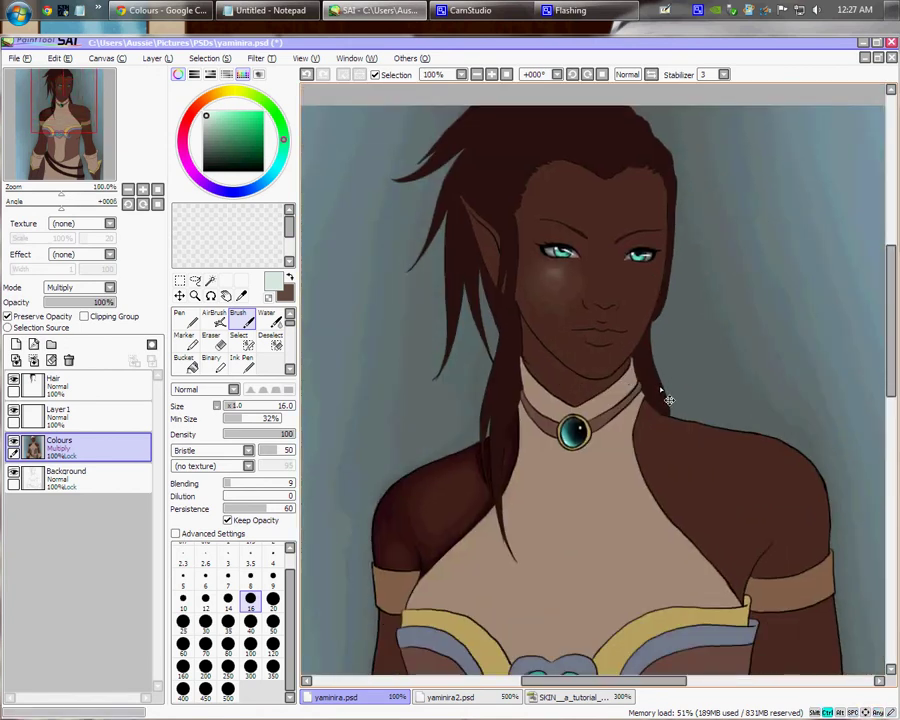
pyautogui.scroll(1, 645, 440)
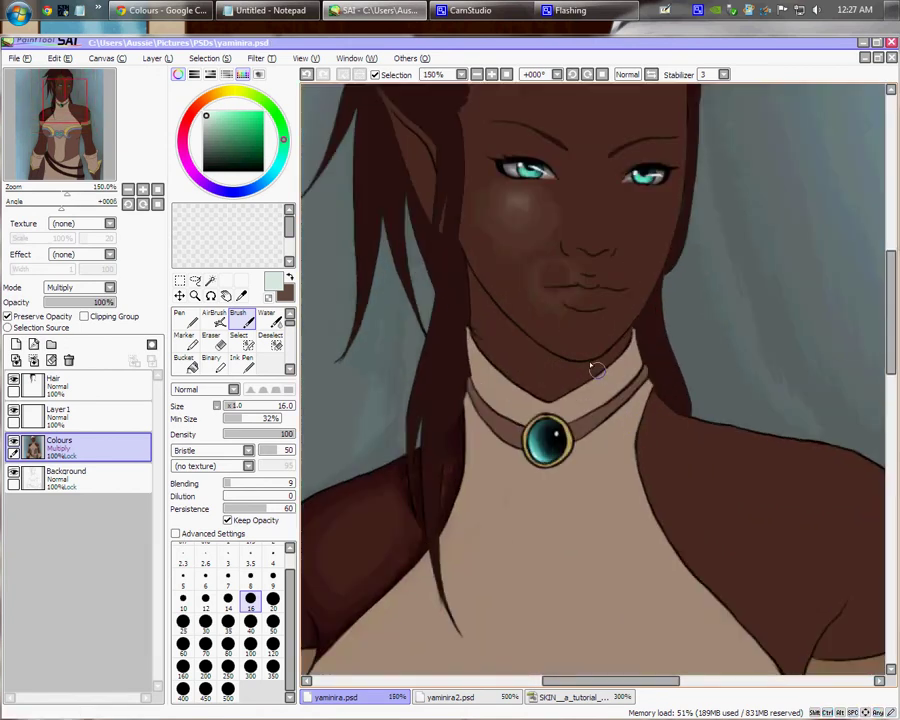
# Sample the gold of the chest trim as the secondary colour and choose a very dark brown as the painting colour.
pyautogui.hotkey('ctrl', 'z')
pyautogui.moveTo(453, 420); pyautogui.dragTo(551, 283)
pyautogui.moveTo(675, 285); pyautogui.dragTo(615, 487)
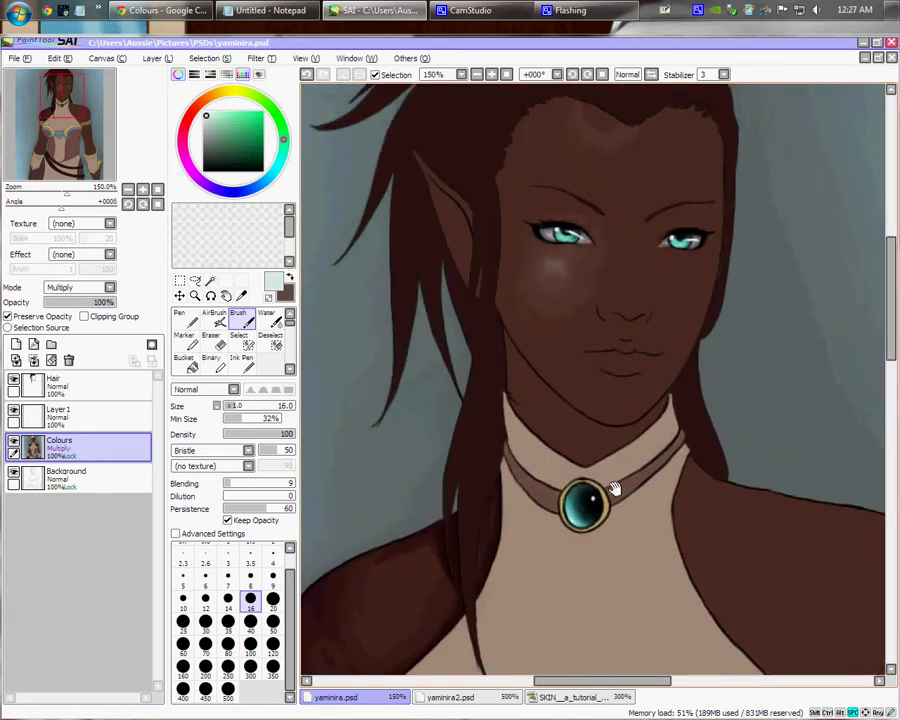
pyautogui.hotkey('ctrl', 'z')
pyautogui.moveTo(615, 566); pyautogui.dragTo(574, 300)
pyautogui.moveTo(507, 490); pyautogui.dragTo(558, 349)
pyautogui.rightClick(428, 395)
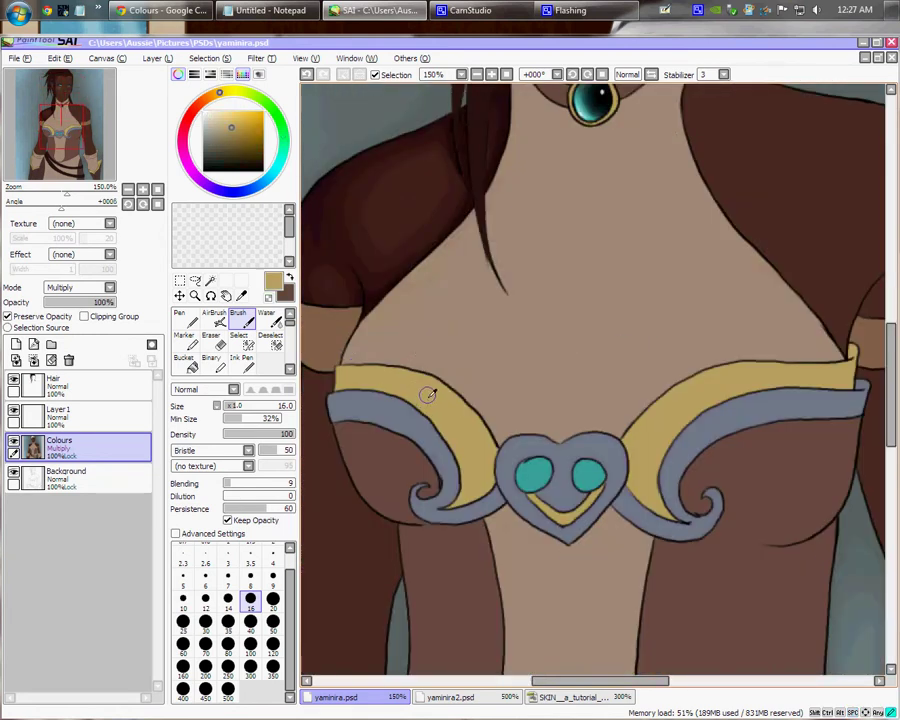
pyautogui.click(290, 276)
pyautogui.keyDown('alt'); pyautogui.click(459, 435); pyautogui.keyUp('alt')
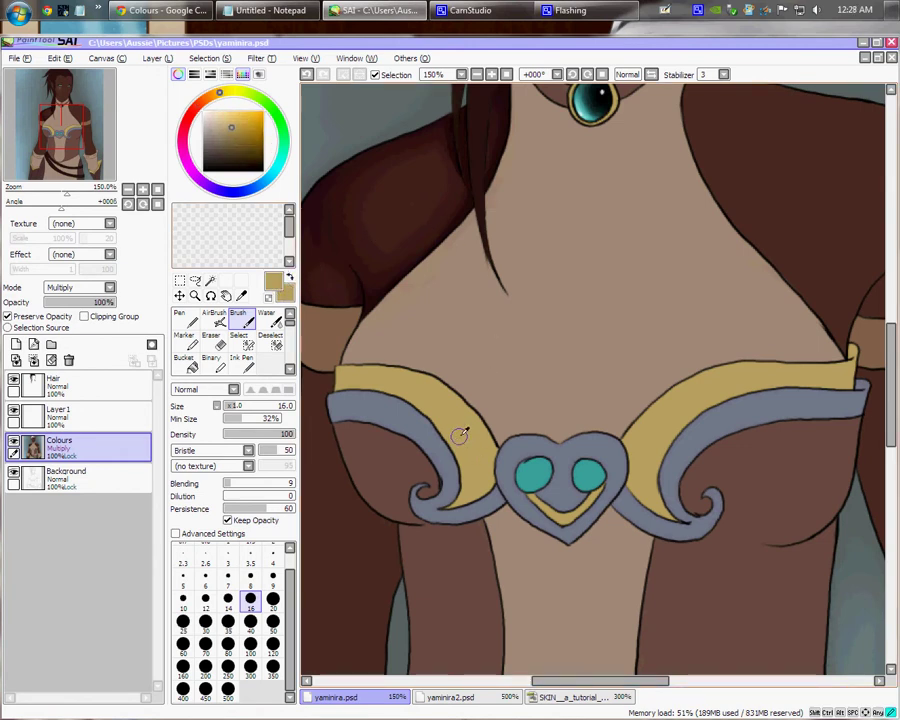
pyautogui.press('x')
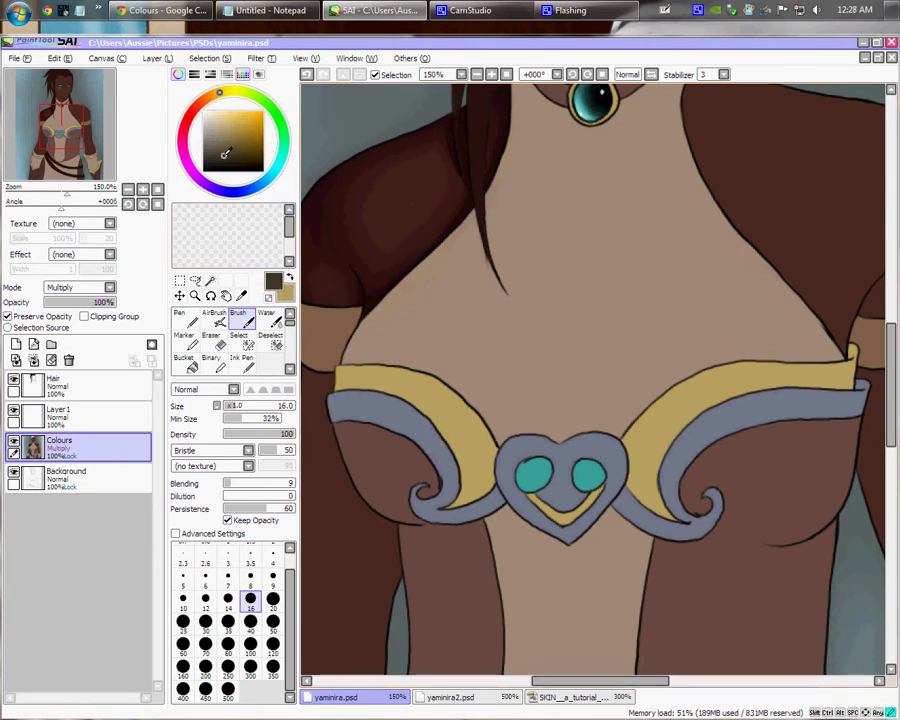
pyautogui.click(208, 98)
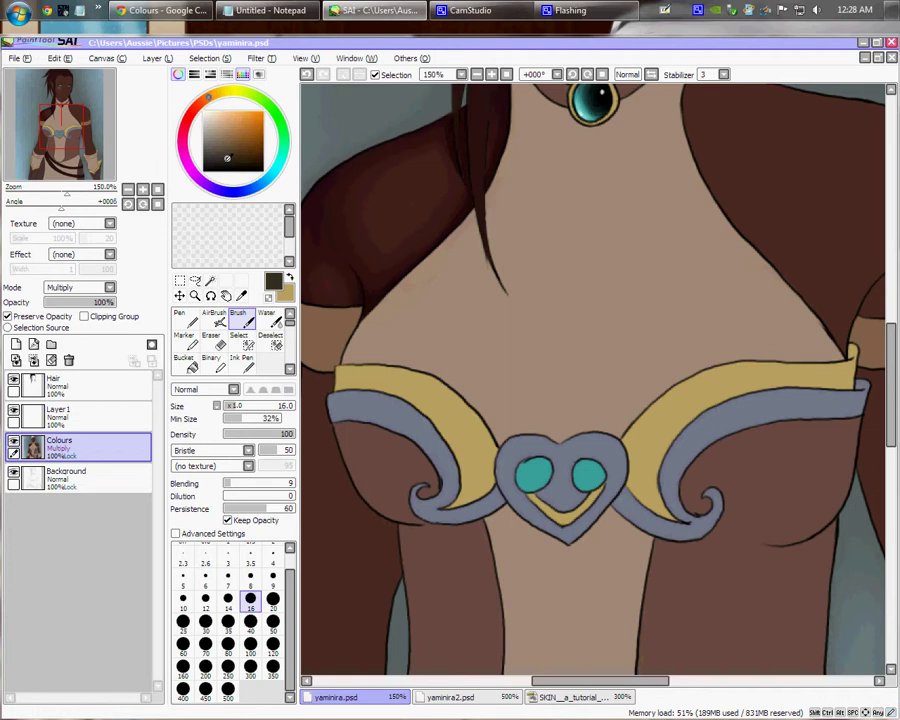
# Paint a curved dark brown shadow edge across the gold band beside the heart clasp with a size 6 brush.
pyautogui.moveTo(419, 424); pyautogui.dragTo(530, 340)
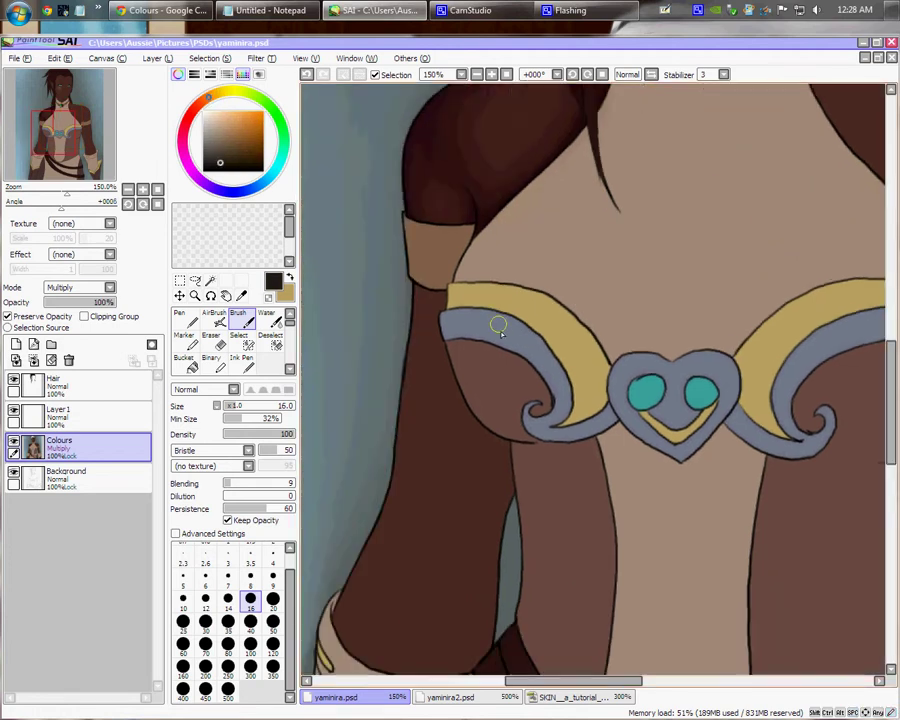
pyautogui.scroll(3, 558, 352)
pyautogui.press('[')
pyautogui.press('[')
pyautogui.press('[')
pyautogui.press('[')
pyautogui.press('[')
pyautogui.press('[')
pyautogui.press('[')
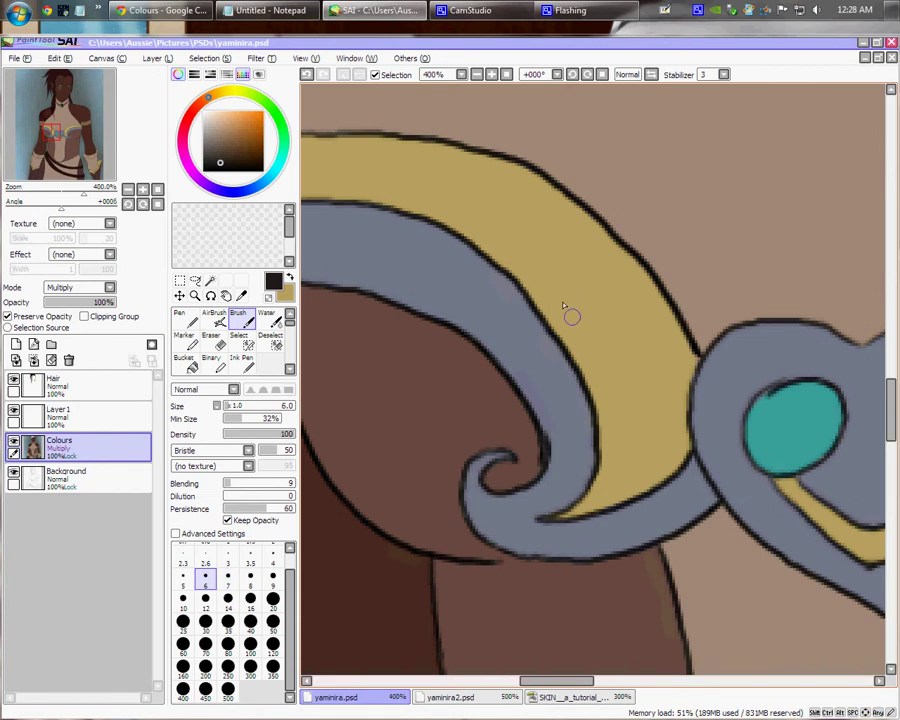
pyautogui.moveTo(596, 321)
pyautogui.mouseDown()
pyautogui.moveTo(607, 327)
pyautogui.moveTo(555, 343)
pyautogui.mouseUp()
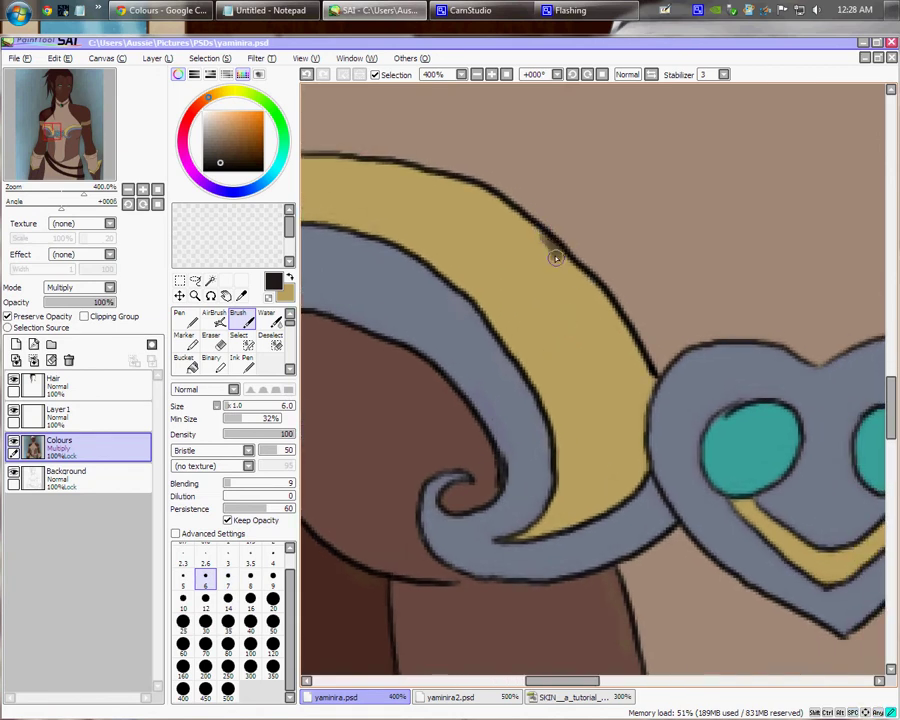
pyautogui.moveTo(547, 237)
pyautogui.mouseDown()
pyautogui.moveTo(548, 294)
pyautogui.moveTo(511, 334)
pyautogui.mouseUp()
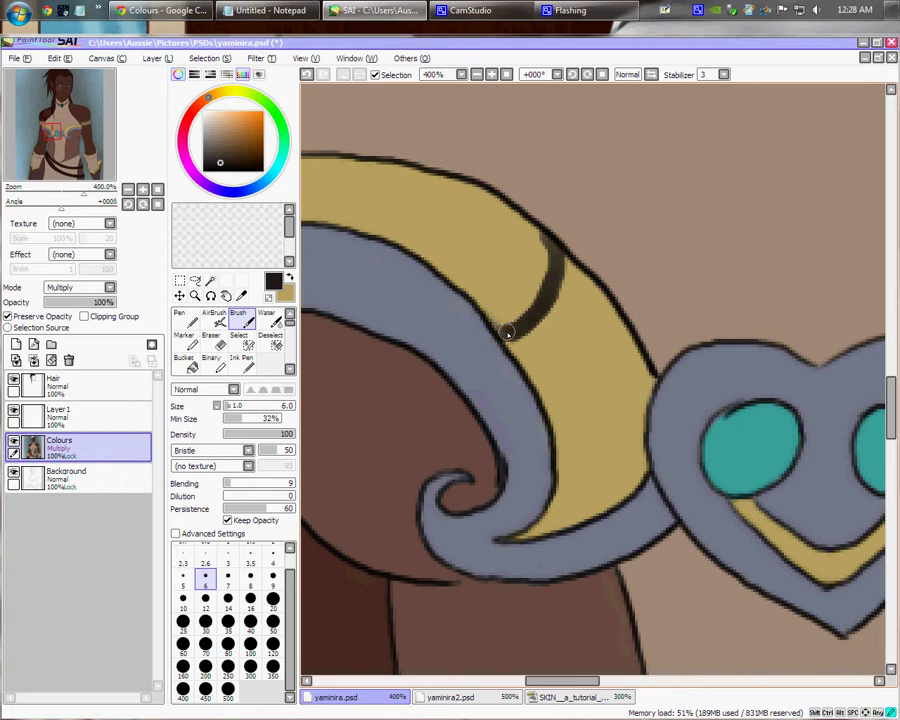
# Fill the gold band from the curved edge towards the heart clasp with dark brown at brush size 9.
pyautogui.press(']')
pyautogui.press(']')
pyautogui.press(']')
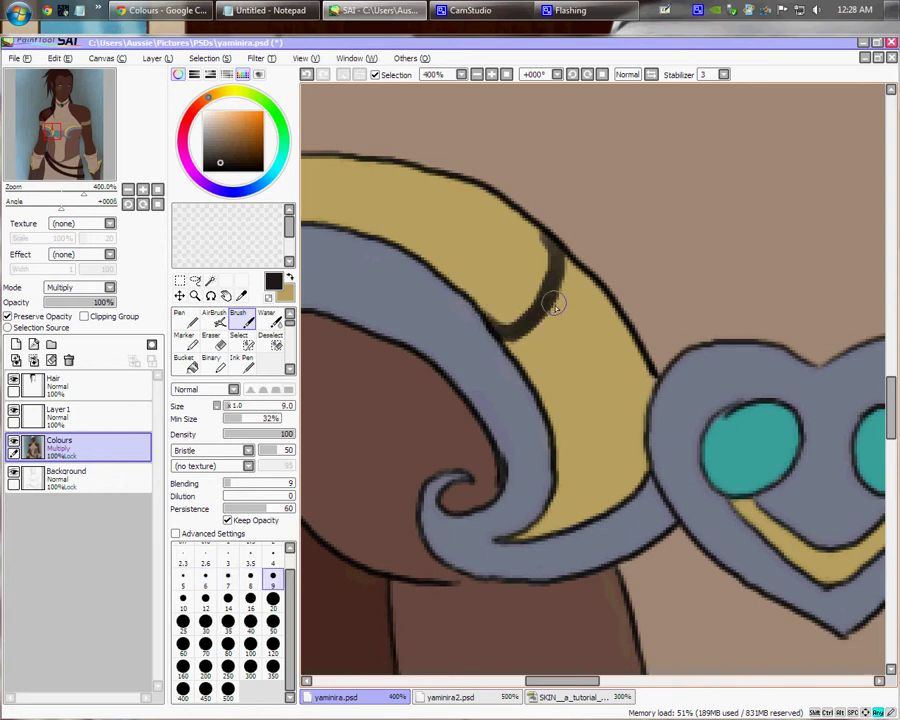
pyautogui.moveTo(554, 301)
pyautogui.mouseDown()
pyautogui.moveTo(542, 330)
pyautogui.moveTo(562, 292)
pyautogui.moveTo(546, 333)
pyautogui.moveTo(582, 308)
pyautogui.moveTo(567, 334)
pyautogui.moveTo(565, 267)
pyautogui.moveTo(601, 316)
pyautogui.moveTo(593, 299)
pyautogui.moveTo(604, 318)
pyautogui.moveTo(612, 315)
pyautogui.moveTo(635, 367)
pyautogui.moveTo(637, 397)
pyautogui.moveTo(629, 401)
pyautogui.moveTo(632, 375)
pyautogui.moveTo(614, 389)
pyautogui.moveTo(597, 382)
pyautogui.moveTo(581, 412)
pyautogui.moveTo(562, 354)
pyautogui.moveTo(537, 333)
pyautogui.moveTo(534, 346)
pyautogui.moveTo(515, 340)
pyautogui.moveTo(550, 398)
pyautogui.moveTo(550, 378)
pyautogui.moveTo(566, 456)
pyautogui.moveTo(589, 305)
pyautogui.mouseUp()
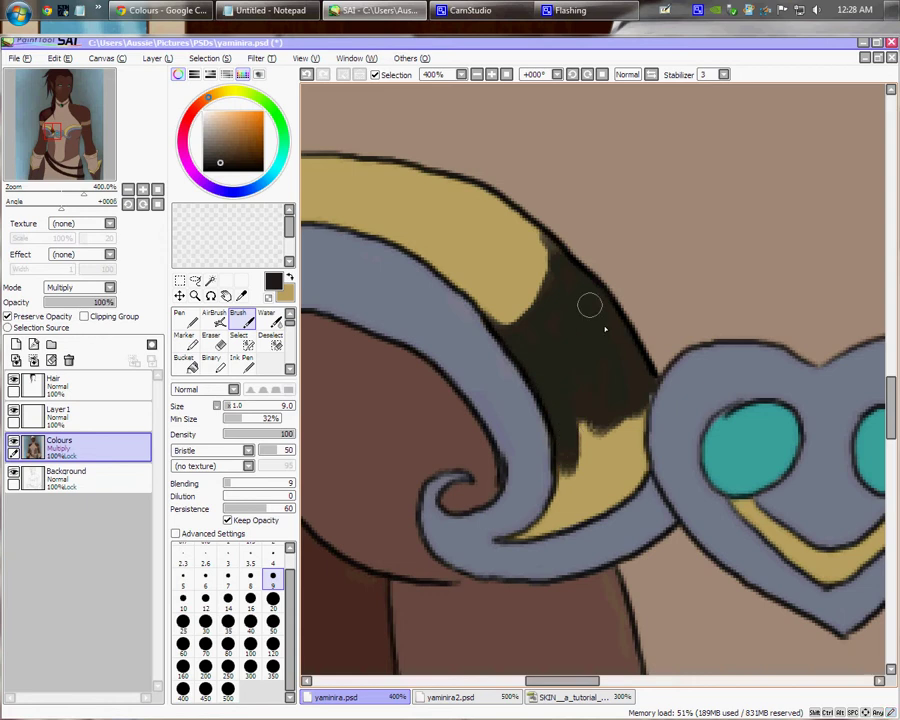
pyautogui.moveTo(585, 463); pyautogui.dragTo(564, 356)
# Cover the remaining gold at the band's pointed lower tip with dark brown, using size 5 and 2.6 brushes.
pyautogui.press('[')
pyautogui.press('[')
pyautogui.press('[')
pyautogui.press('[')
pyautogui.moveTo(550, 270)
pyautogui.mouseDown()
pyautogui.moveTo(559, 359)
pyautogui.moveTo(577, 324)
pyautogui.moveTo(589, 325)
pyautogui.moveTo(588, 365)
pyautogui.moveTo(616, 306)
pyautogui.moveTo(621, 365)
pyautogui.moveTo(589, 393)
pyautogui.moveTo(605, 357)
pyautogui.moveTo(565, 392)
pyautogui.mouseUp()
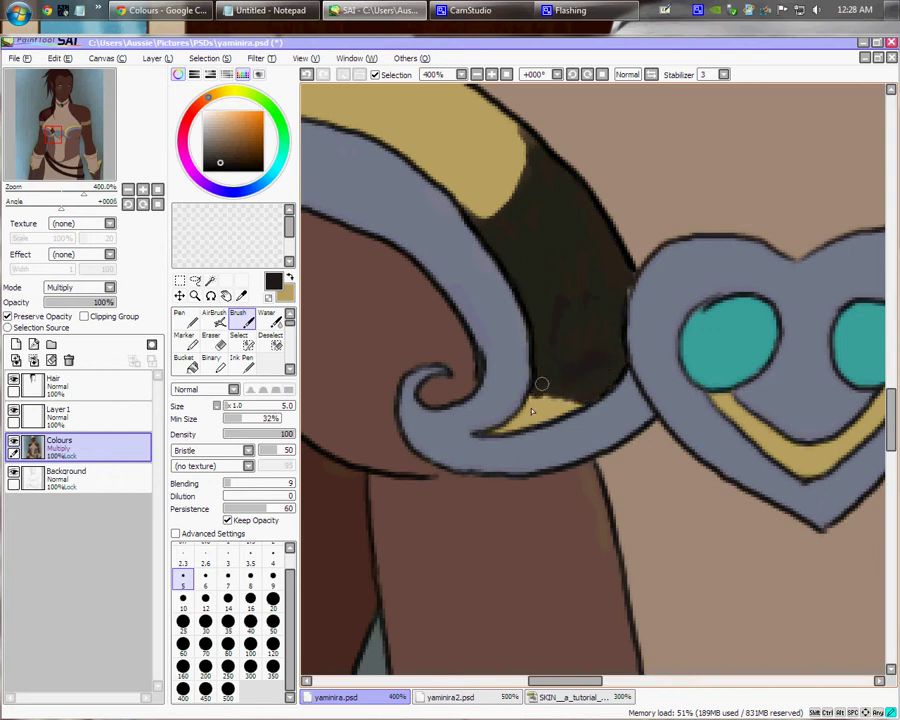
pyautogui.press('[')
pyautogui.press('[')
pyautogui.press('[')
pyautogui.press('[')
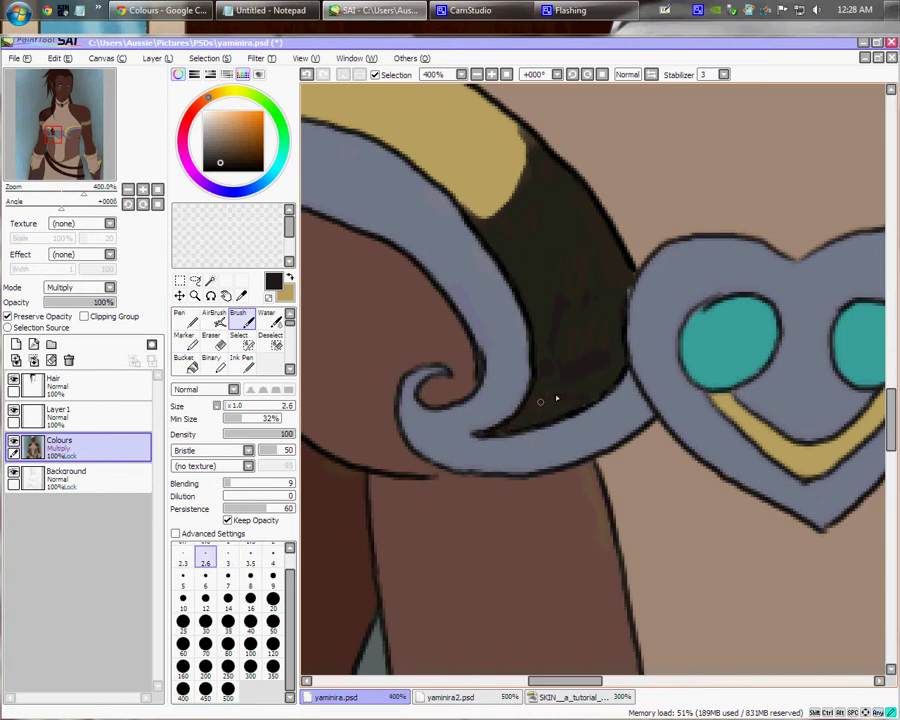
# Switch to black and deepen the lower edge of the band's shadow with a size 8 brush.
pyautogui.press(']')
pyautogui.press(']')
pyautogui.press(']')
pyautogui.press(']')
pyautogui.press(']')
pyautogui.press(']')
pyautogui.press(']')
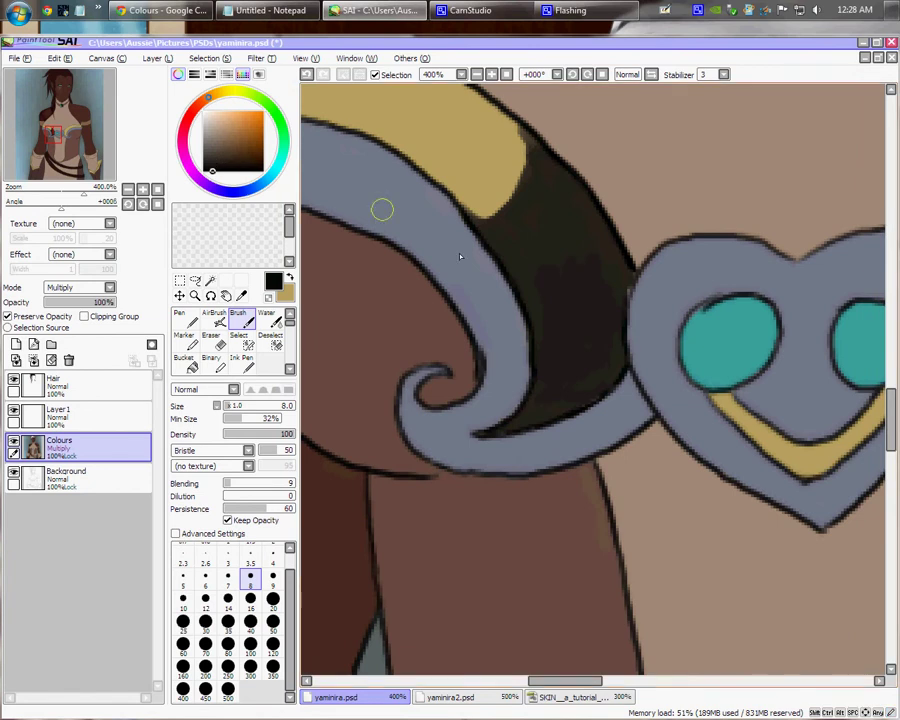
pyautogui.moveTo(560, 386)
pyautogui.mouseDown()
pyautogui.moveTo(563, 398)
pyautogui.moveTo(603, 374)
pyautogui.moveTo(614, 353)
pyautogui.mouseUp()
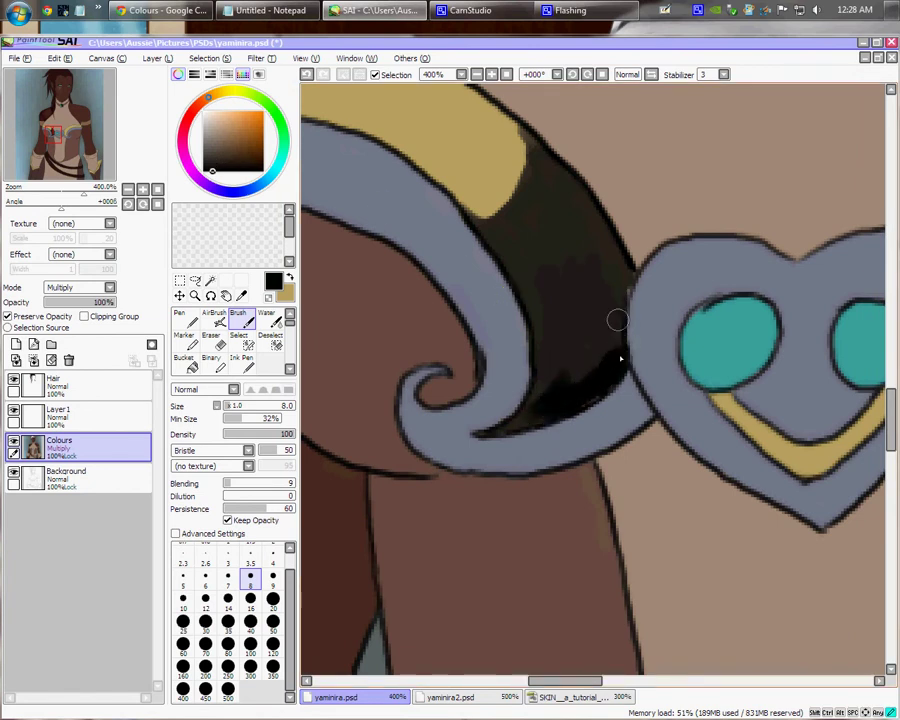
# Extend the black shading into the band's lower tip, using brush sizes 12, 8 and 3.5.
pyautogui.press(']')
pyautogui.press(']')
pyautogui.press(']')
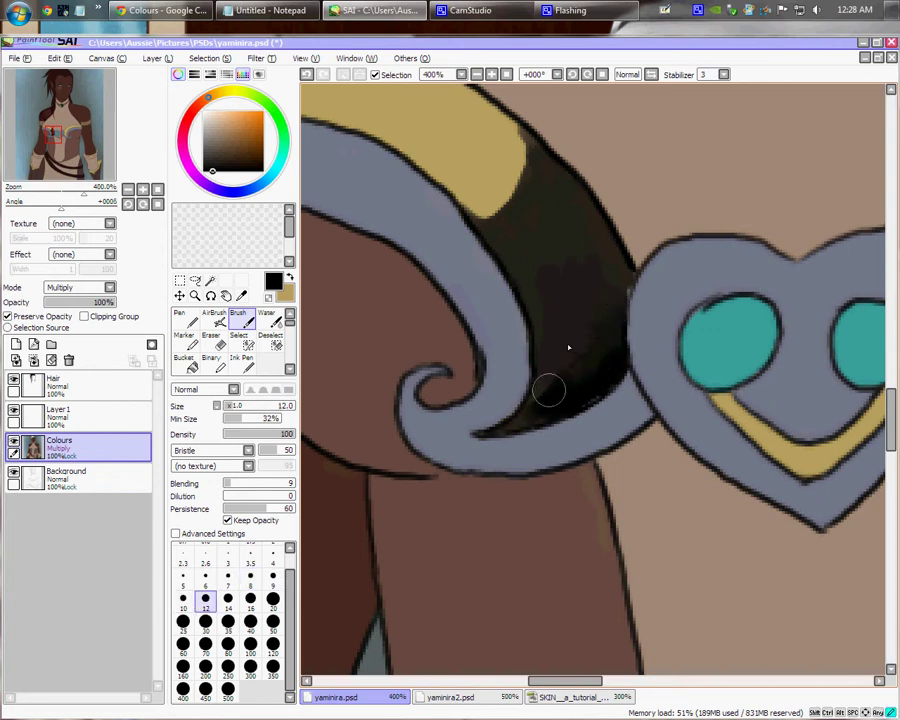
pyautogui.press('[')
pyautogui.press('[')
pyautogui.press('[')
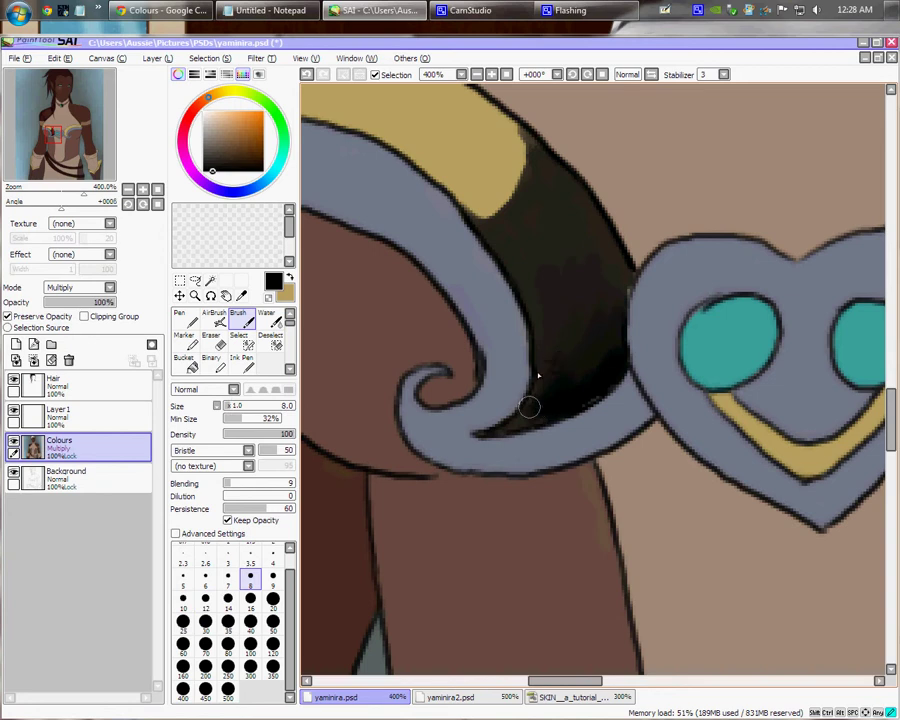
pyautogui.press('[')
pyautogui.press('[')
pyautogui.press('[')
pyautogui.press('[')
pyautogui.press('[')
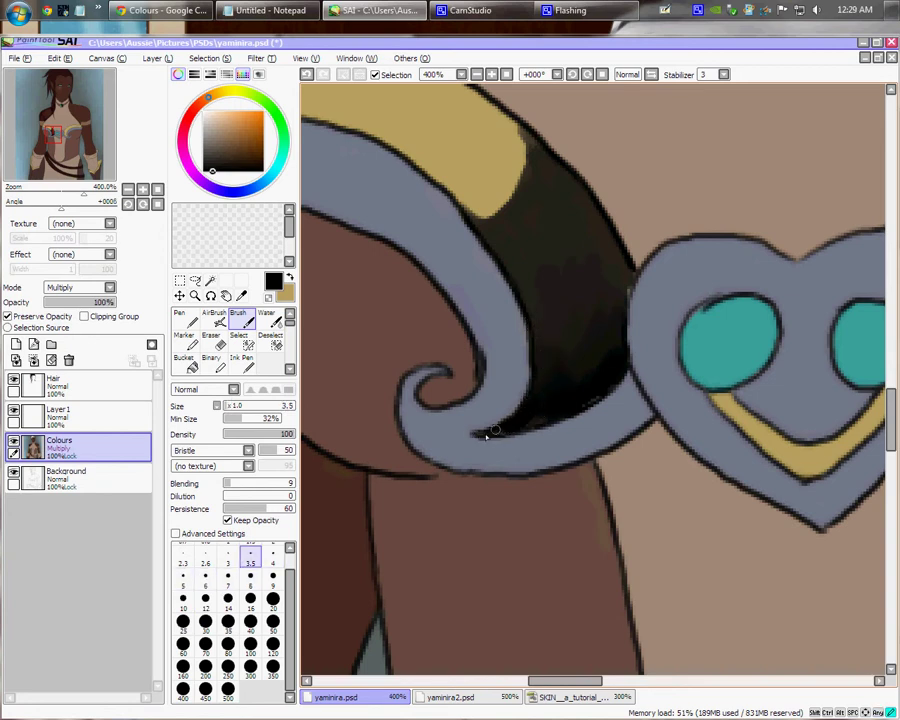
# Darken the shadow along the band's edge next to the heart clasp with size 4, 10 and 7 brushes.
pyautogui.press(']')
pyautogui.press(']')
pyautogui.press(']')
pyautogui.press(']')
pyautogui.press(']')
pyautogui.press(']')
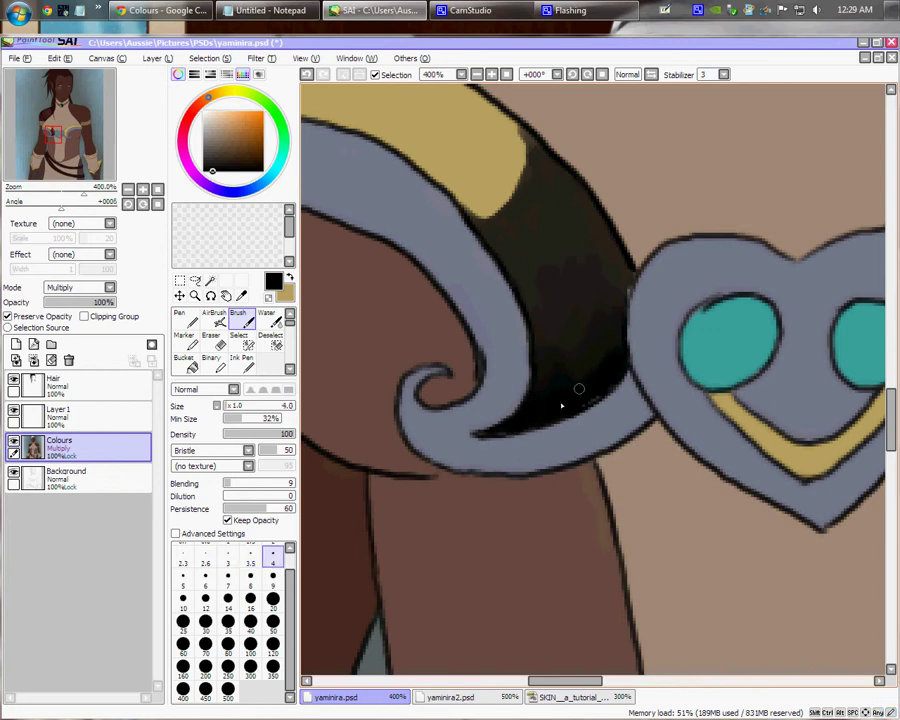
pyautogui.press(']')
pyautogui.press(']')
pyautogui.press(']')
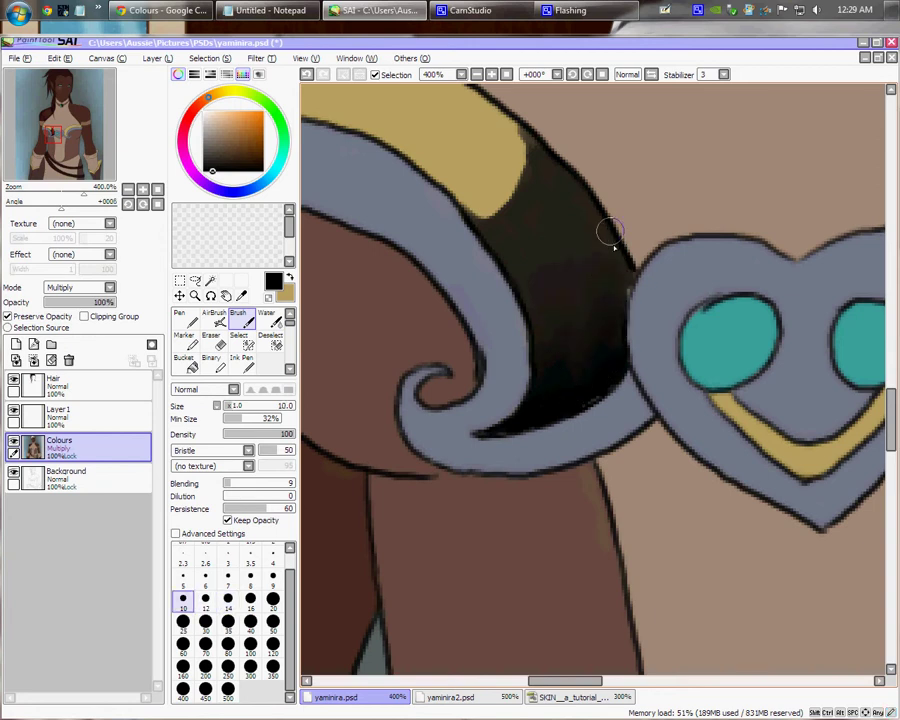
pyautogui.press('[')
pyautogui.press('[')
pyautogui.press('[')
pyautogui.press('[')
pyautogui.press('[')
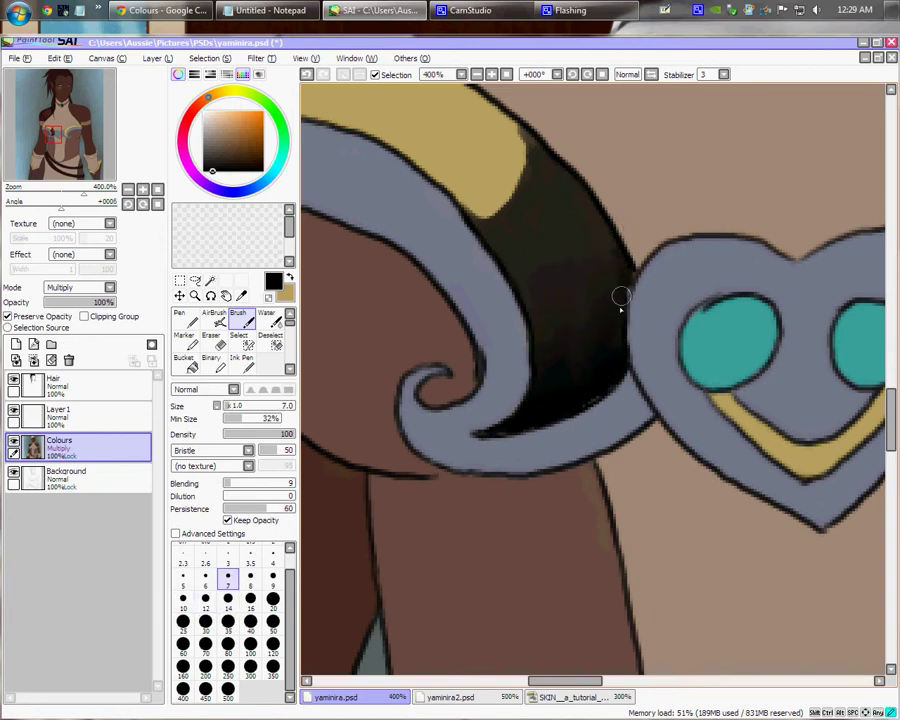
# Disable Preserve Opacity on the Colours layer, fill the light gap between band and heart at size 3, and re-enable it.
pyautogui.click(35, 318)
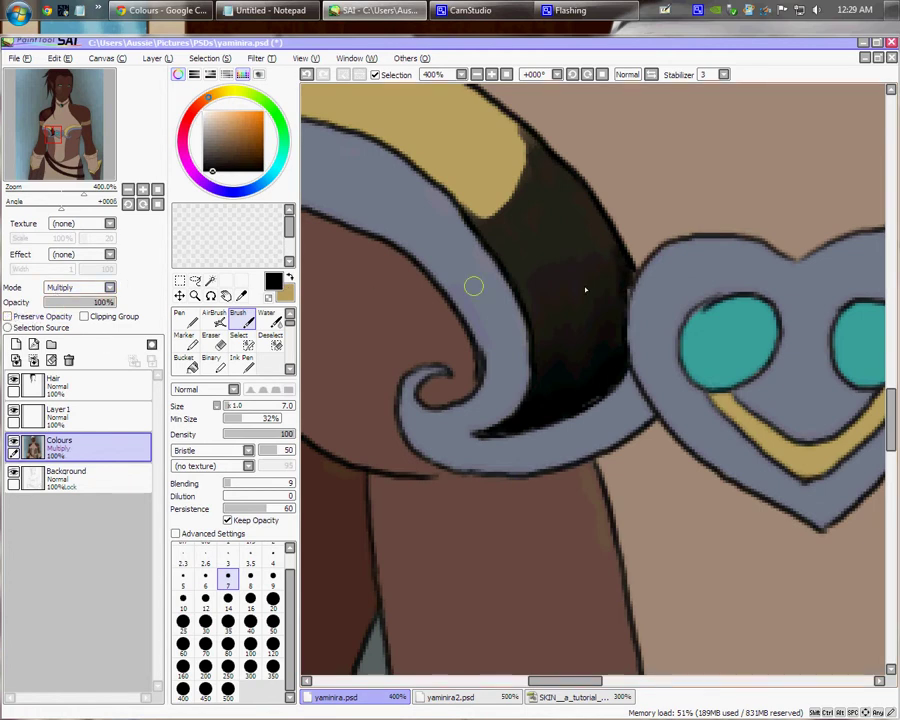
pyautogui.press('[')
pyautogui.press('[')
pyautogui.press('[')
pyautogui.press('[')
pyautogui.press('[')
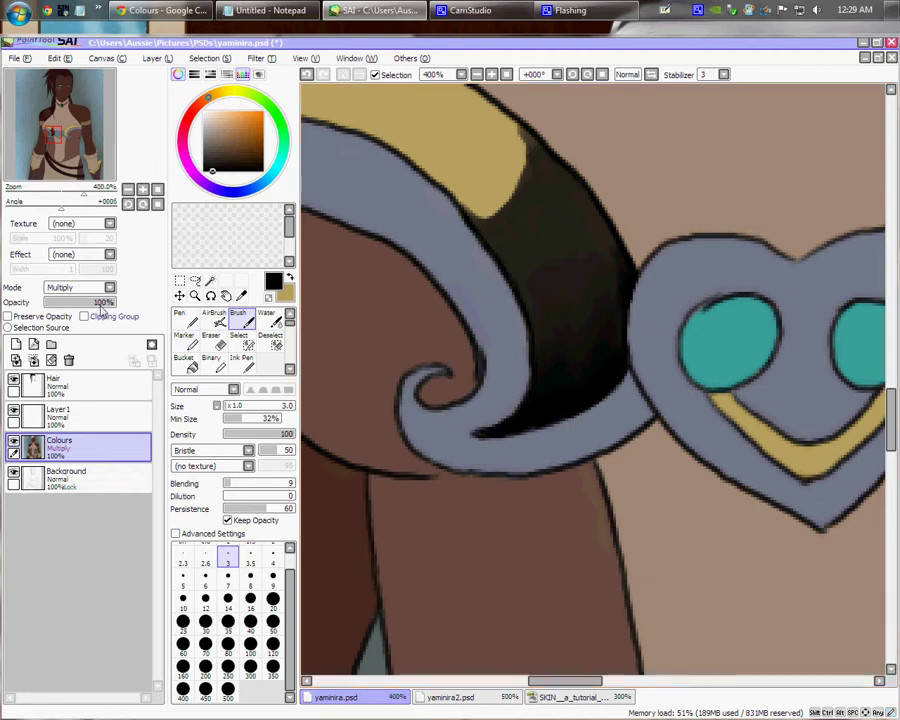
pyautogui.click(8, 316)
# Smooth the black shading across the band's dark section with size 9 and 16 brushes.
pyautogui.press(']')
pyautogui.press(']')
pyautogui.press(']')
pyautogui.press(']')
pyautogui.press(']')
pyautogui.press(']')
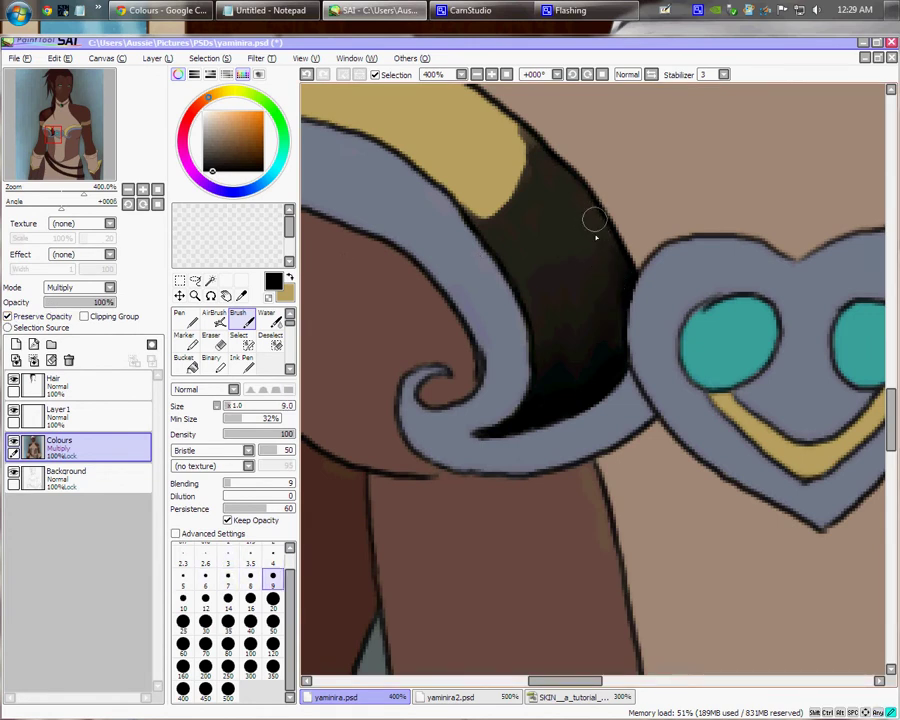
pyautogui.press(']')
pyautogui.press(']')
pyautogui.press(']')
pyautogui.press(']')
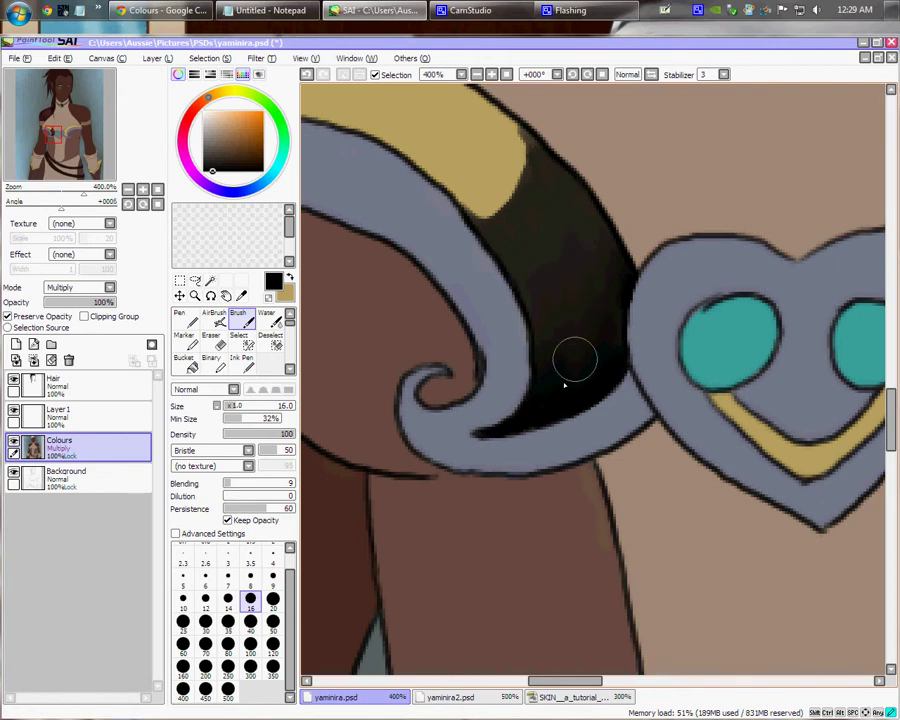
# Sample the band's dark brown and blend the shadow's curved edge into the gold with size 16 and 14 brushes.
pyautogui.moveTo(522, 225); pyautogui.dragTo(551, 390)
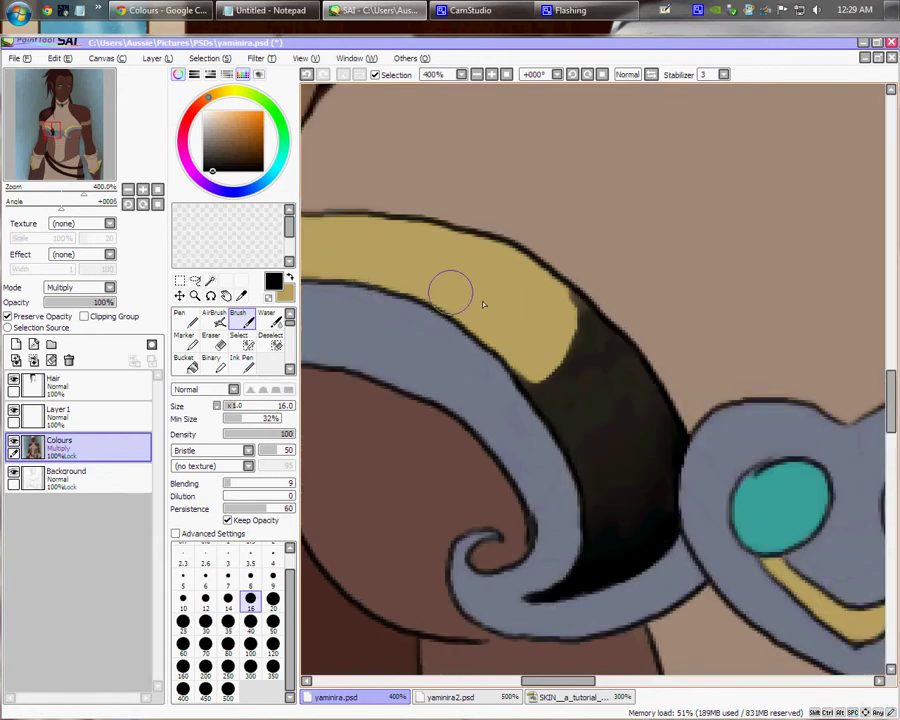
pyautogui.rightClick(595, 358)
pyautogui.moveTo(596, 356)
pyautogui.mouseDown()
pyautogui.moveTo(554, 287)
pyautogui.moveTo(555, 328)
pyautogui.moveTo(557, 312)
pyautogui.moveTo(568, 344)
pyautogui.moveTo(540, 373)
pyautogui.mouseUp()
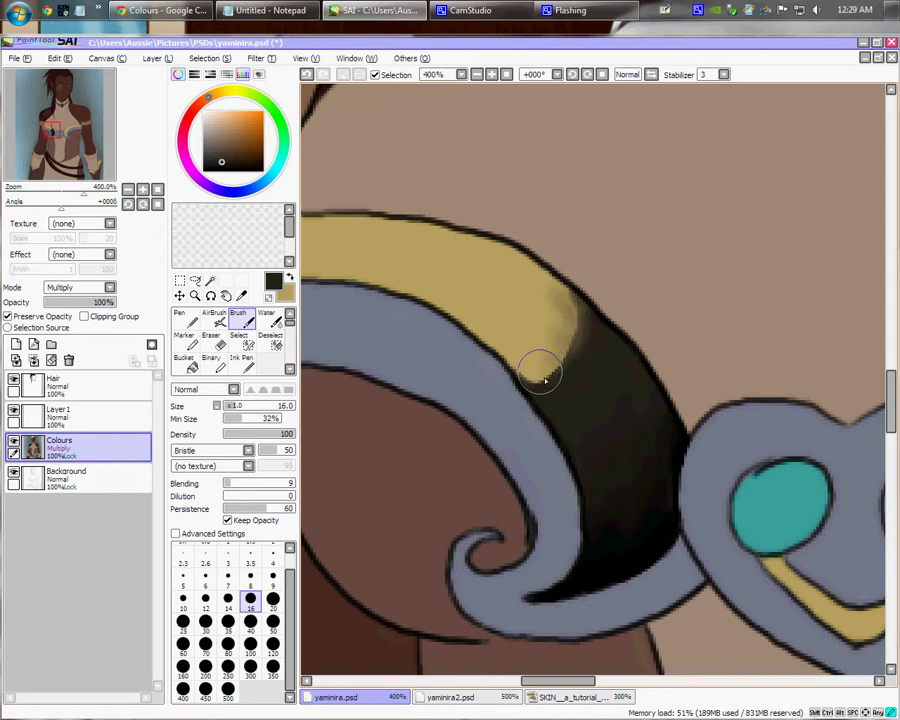
pyautogui.press('[')
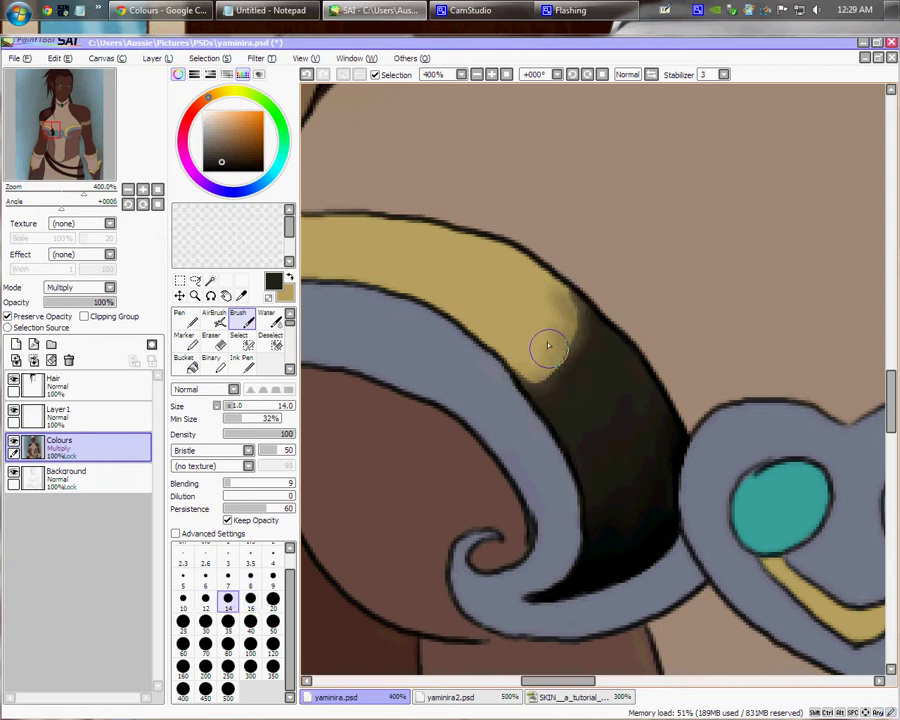
pyautogui.press(']')
pyautogui.press(']')
pyautogui.press(']')
pyautogui.press(']')
pyautogui.moveTo(568, 406)
pyautogui.mouseDown()
pyautogui.moveTo(536, 365)
pyautogui.moveTo(564, 409)
pyautogui.moveTo(577, 413)
pyautogui.moveTo(571, 383)
pyautogui.moveTo(590, 392)
pyautogui.moveTo(594, 354)
pyautogui.moveTo(608, 364)
pyautogui.moveTo(576, 474)
pyautogui.moveTo(563, 394)
pyautogui.mouseUp()
# Outline a dark brown box at the gold band's outer end near the armband with a size 3 brush.
pyautogui.moveTo(462, 387)
pyautogui.mouseDown()
pyautogui.moveTo(641, 448)
pyautogui.moveTo(643, 423)
pyautogui.mouseUp()
pyautogui.press('[')
pyautogui.press('[')
pyautogui.press('[')
pyautogui.press('[')
pyautogui.press('[')
pyautogui.press('[')
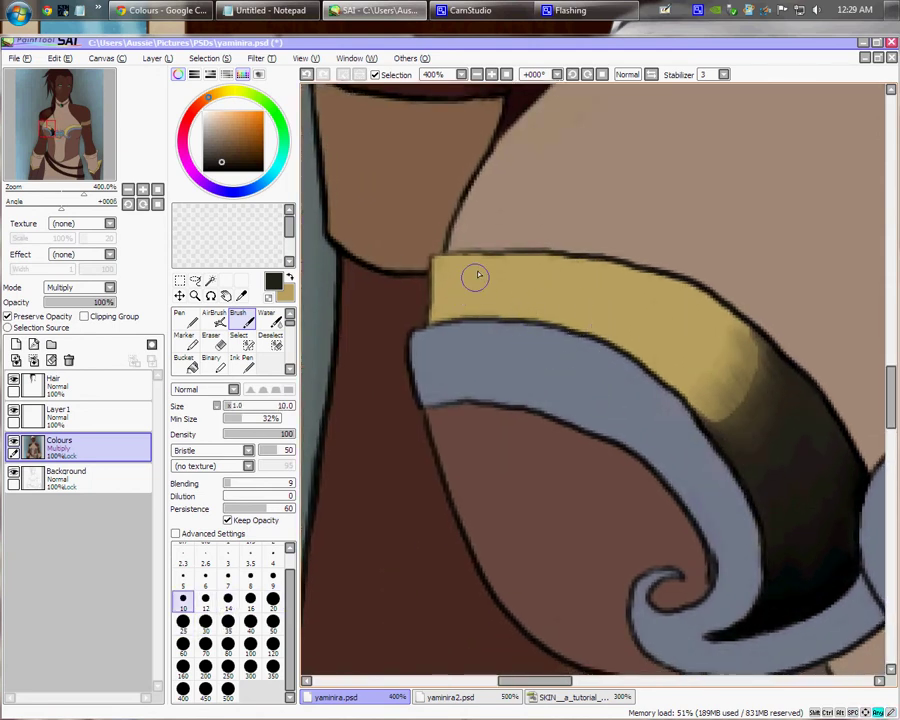
pyautogui.press('[')
pyautogui.press('[')
pyautogui.press('[')
pyautogui.press('[')
pyautogui.press('[')
pyautogui.press('[')
pyautogui.press('[')
pyautogui.press('[')
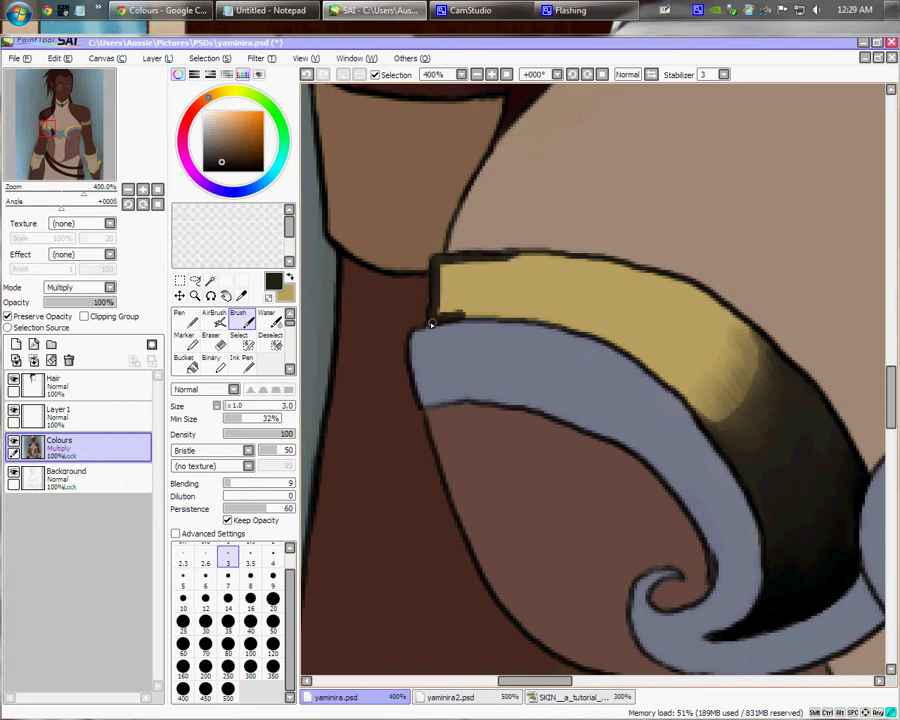
pyautogui.moveTo(431, 320); pyautogui.dragTo(501, 313)
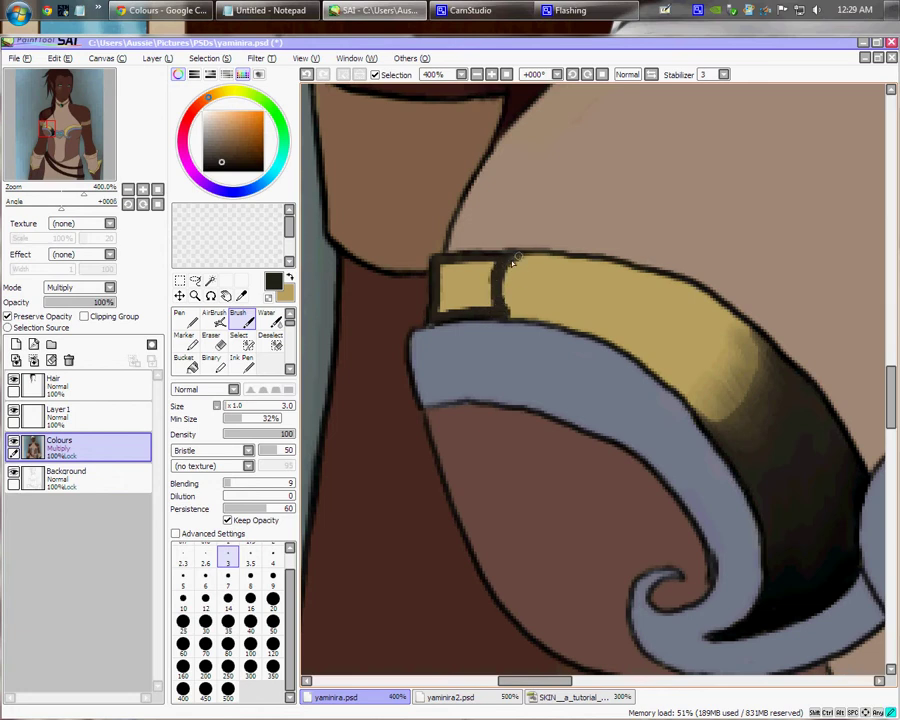
# Fill the boxed outer end of the band with dark brown and fade its inner edge into the gold, up to size 9.
pyautogui.press(']')
pyautogui.press(']')
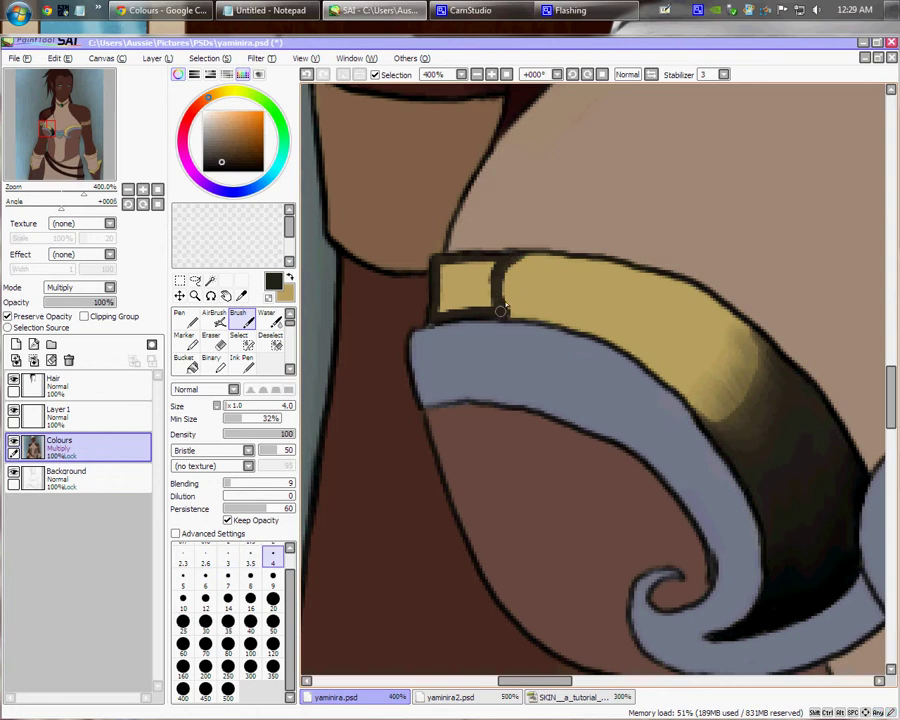
pyautogui.press(']')
pyautogui.press(']')
pyautogui.moveTo(494, 272)
pyautogui.mouseDown()
pyautogui.moveTo(493, 305)
pyautogui.moveTo(495, 262)
pyautogui.moveTo(482, 283)
pyautogui.moveTo(472, 268)
pyautogui.moveTo(439, 270)
pyautogui.moveTo(451, 289)
pyautogui.moveTo(453, 274)
pyautogui.moveTo(467, 301)
pyautogui.moveTo(456, 298)
pyautogui.moveTo(478, 298)
pyautogui.moveTo(471, 282)
pyautogui.moveTo(525, 273)
pyautogui.moveTo(466, 274)
pyautogui.moveTo(538, 273)
pyautogui.moveTo(481, 265)
pyautogui.moveTo(551, 263)
pyautogui.moveTo(500, 268)
pyautogui.moveTo(534, 273)
pyautogui.moveTo(534, 282)
pyautogui.moveTo(503, 297)
pyautogui.mouseUp()
pyautogui.press('[')
pyautogui.press(']')
pyautogui.press(']')
pyautogui.press(']')
pyautogui.press(']')
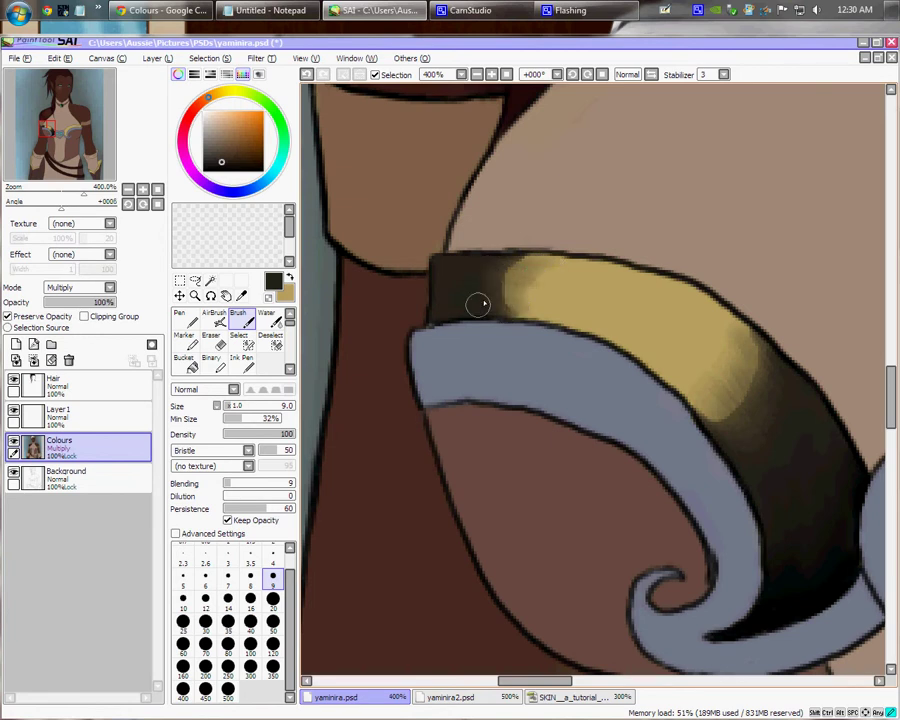
# Soften the transition between the band's dark outer end and the gold with a size 16 brush.
pyautogui.press(']')
pyautogui.press(']')
pyautogui.press(']')
pyautogui.press(']')
pyautogui.moveTo(456, 285)
pyautogui.mouseDown()
pyautogui.moveTo(524, 280)
pyautogui.moveTo(536, 288)
pyautogui.moveTo(507, 298)
pyautogui.moveTo(529, 307)
pyautogui.moveTo(519, 274)
pyautogui.mouseUp()
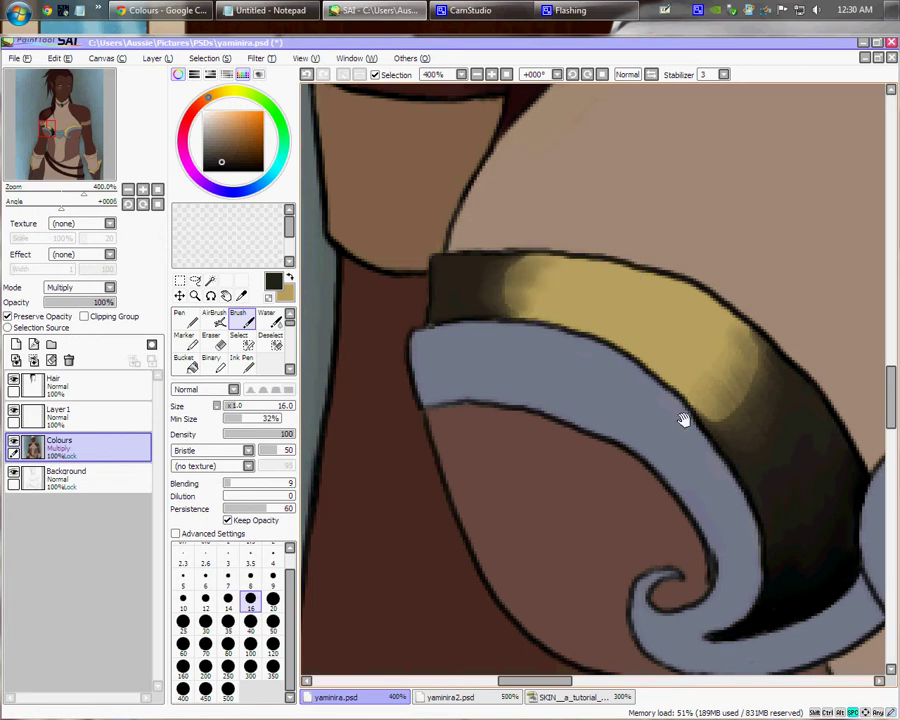
pyautogui.moveTo(683, 418); pyautogui.dragTo(597, 368)
pyautogui.scroll(-7, 514, 341)
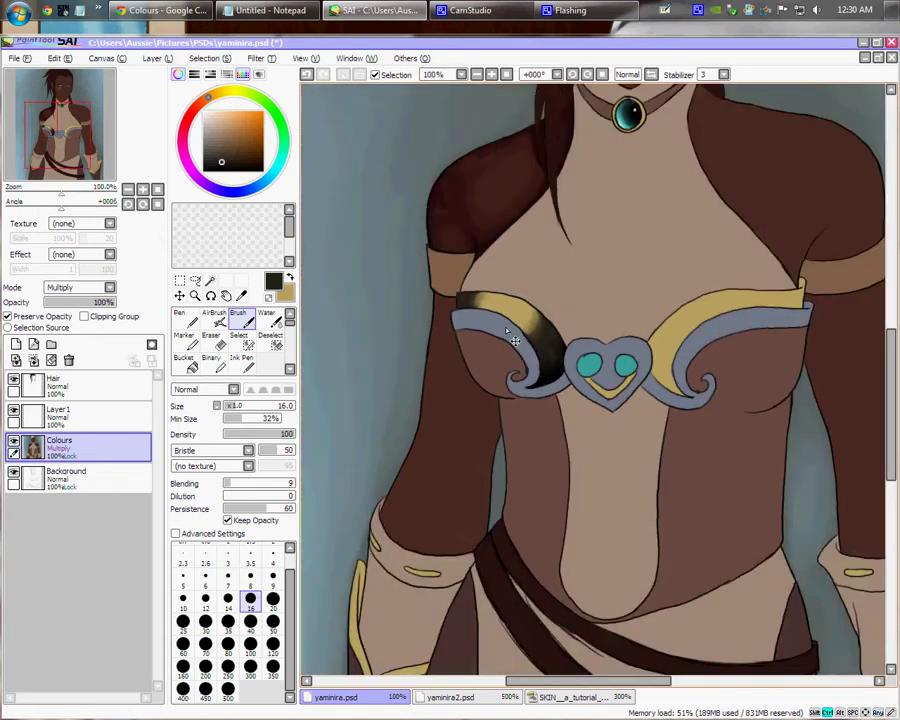
# Sample the band's gold, brighten it to a lighter yellow, and paint a highlight along the band's middle with a size 10 brush.
pyautogui.scroll(1, 514, 341)
pyautogui.scroll(5, 514, 341)
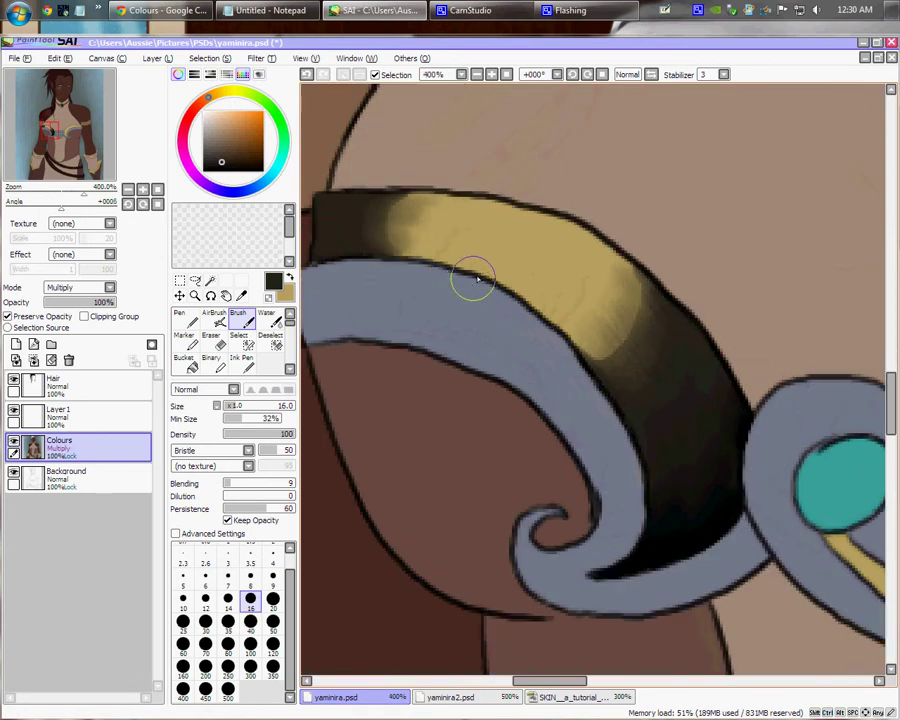
pyautogui.keyDown('alt'); pyautogui.click(512, 234); pyautogui.keyUp('alt')
pyautogui.click(245, 116)
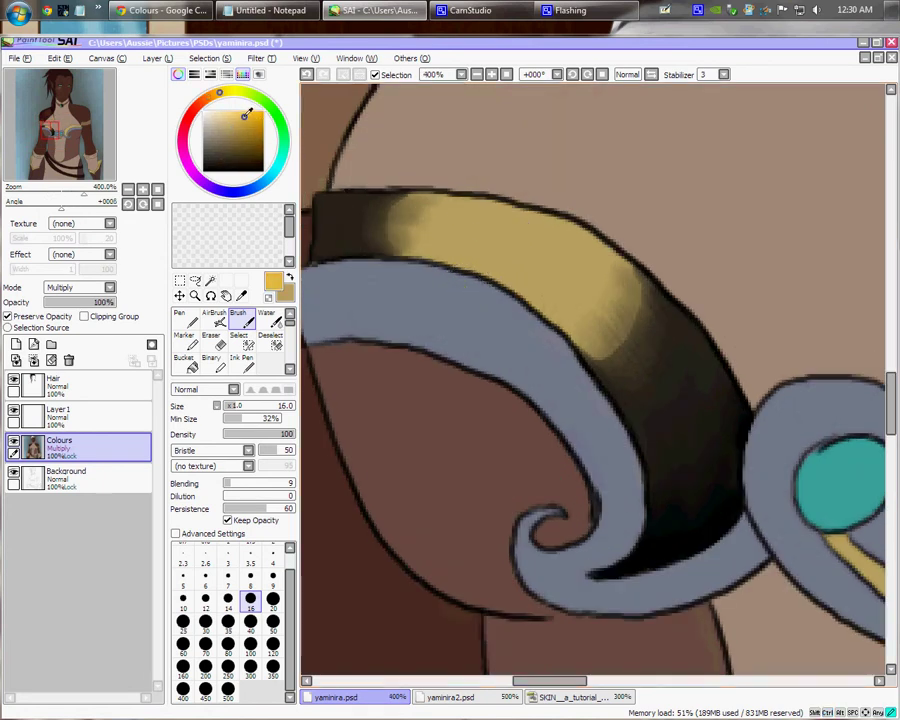
pyautogui.moveTo(245, 115); pyautogui.dragTo(237, 112)
pyautogui.press('[')
pyautogui.press('[')
pyautogui.press('[')
pyautogui.press('[')
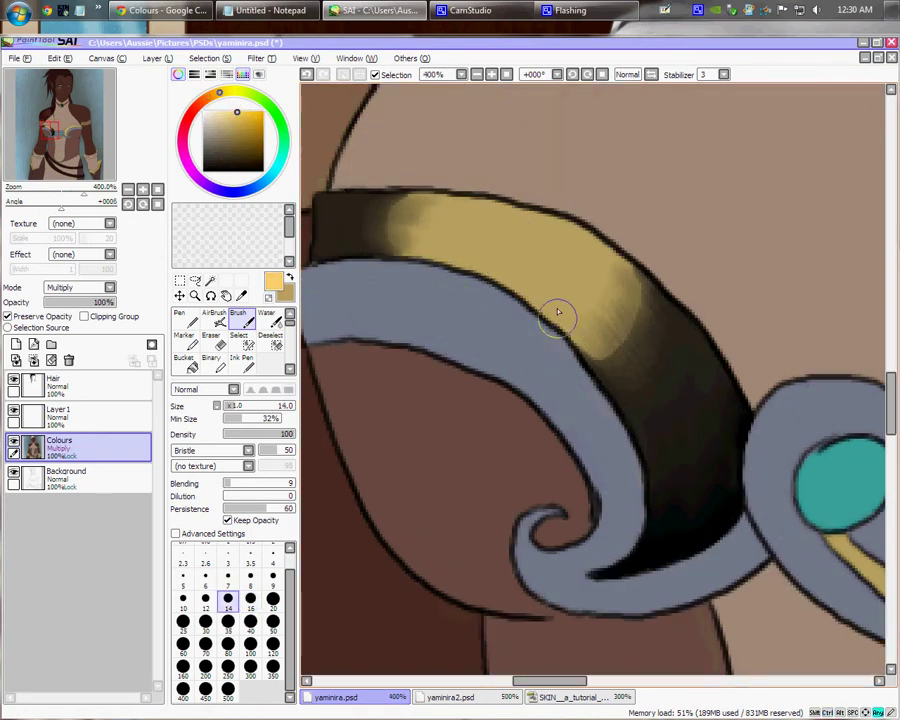
pyautogui.press(']')
pyautogui.moveTo(464, 246); pyautogui.dragTo(538, 283)
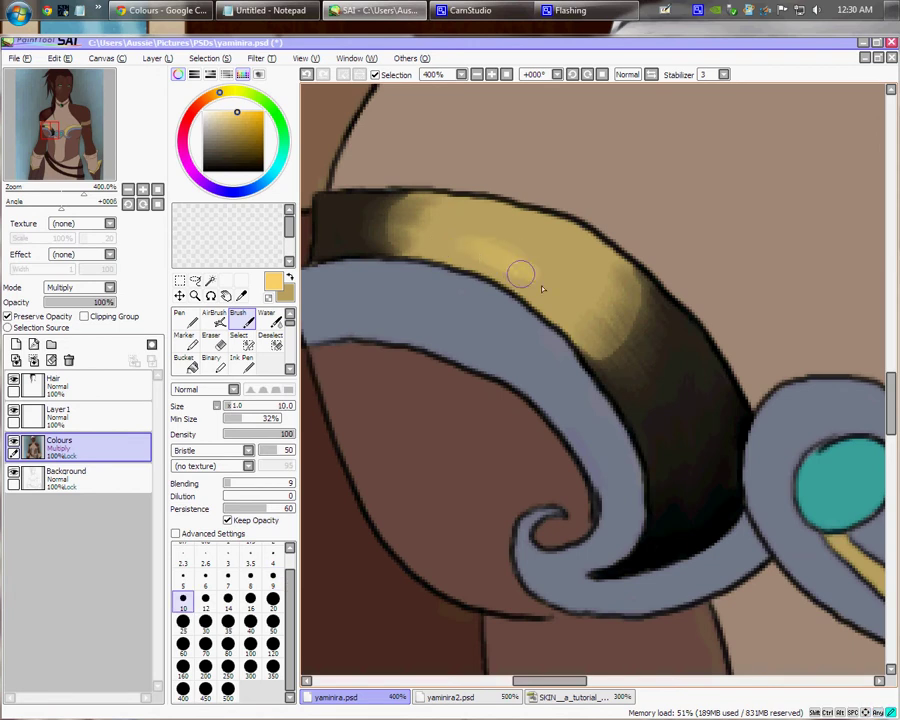
# Spread and blend the bright yellow highlight across the gold section of the band, alternating size 16 and 10 brushes.
pyautogui.press(']')
pyautogui.press(']')
pyautogui.press(']')
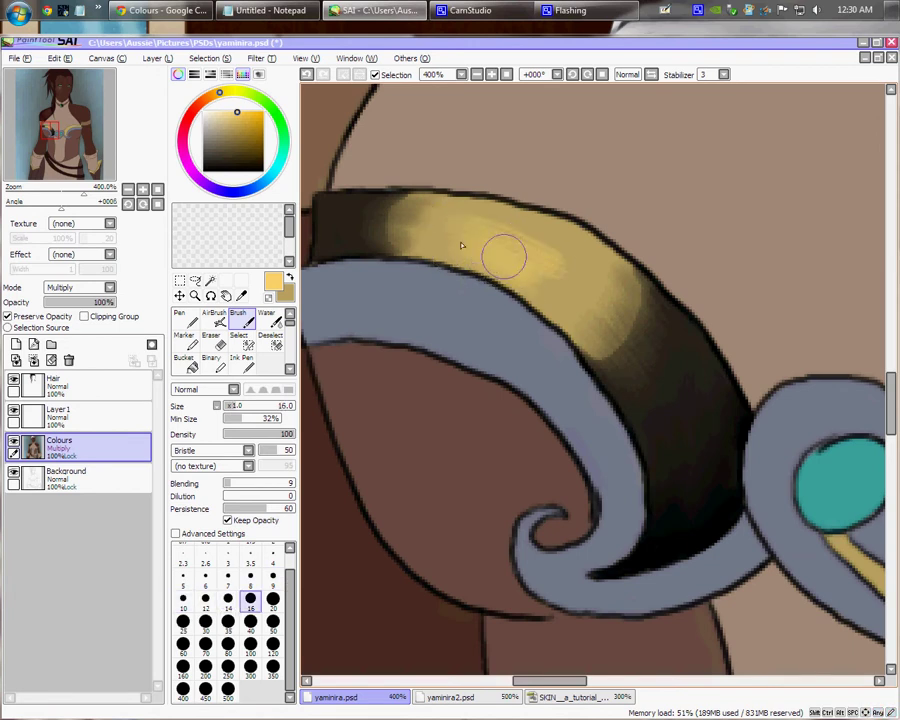
pyautogui.press('[')
pyautogui.press('[')
pyautogui.press('[')
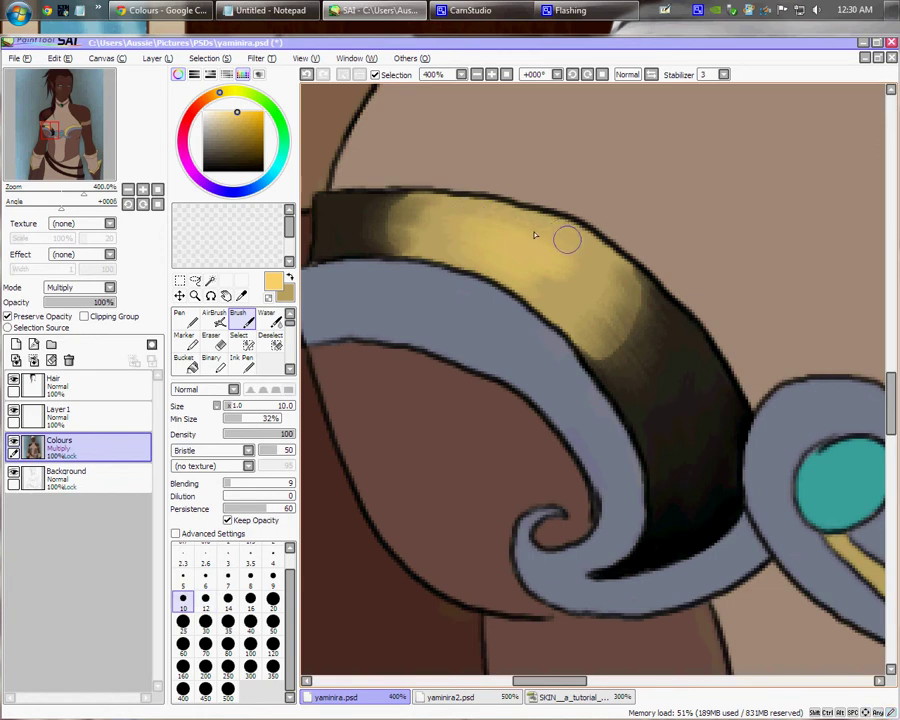
pyautogui.press(']')
pyautogui.press(']')
pyautogui.press(']')
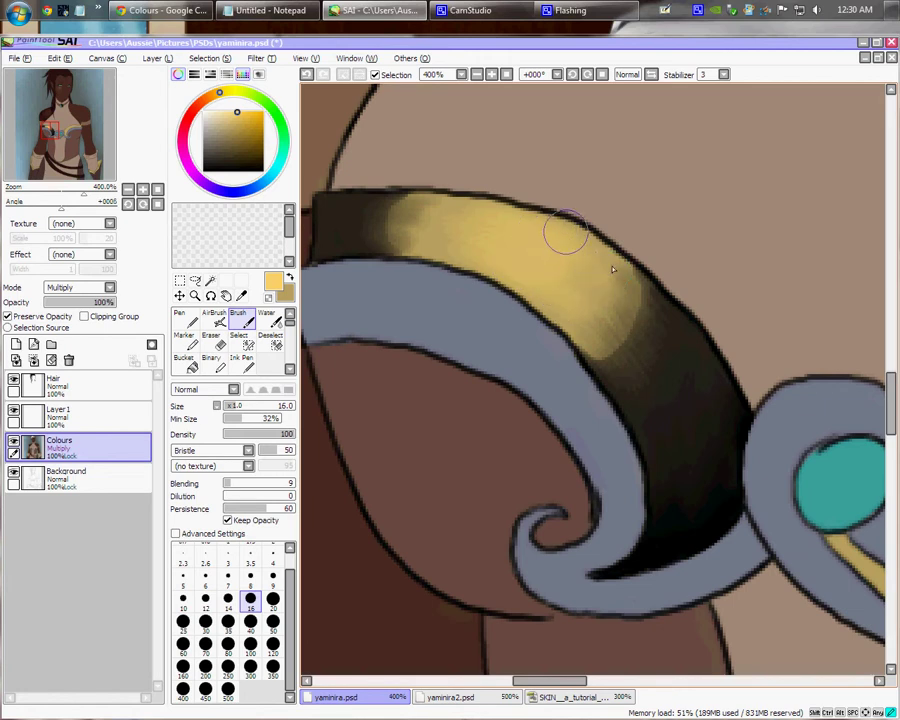
pyautogui.moveTo(472, 221)
pyautogui.mouseDown()
pyautogui.moveTo(418, 209)
pyautogui.moveTo(399, 226)
pyautogui.moveTo(480, 255)
pyautogui.mouseUp()
pyautogui.moveTo(650, 376); pyautogui.dragTo(666, 349)
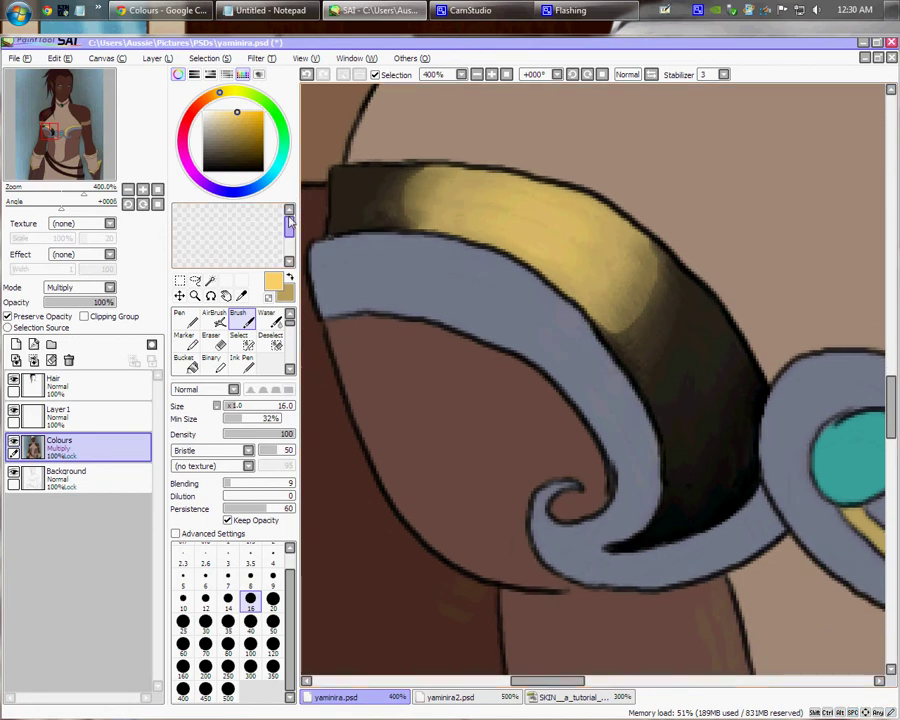
# Choose a pale cream and paint thin shine lines along the band's edges and across its middle with a size 3 brush.
pyautogui.click(268, 212)
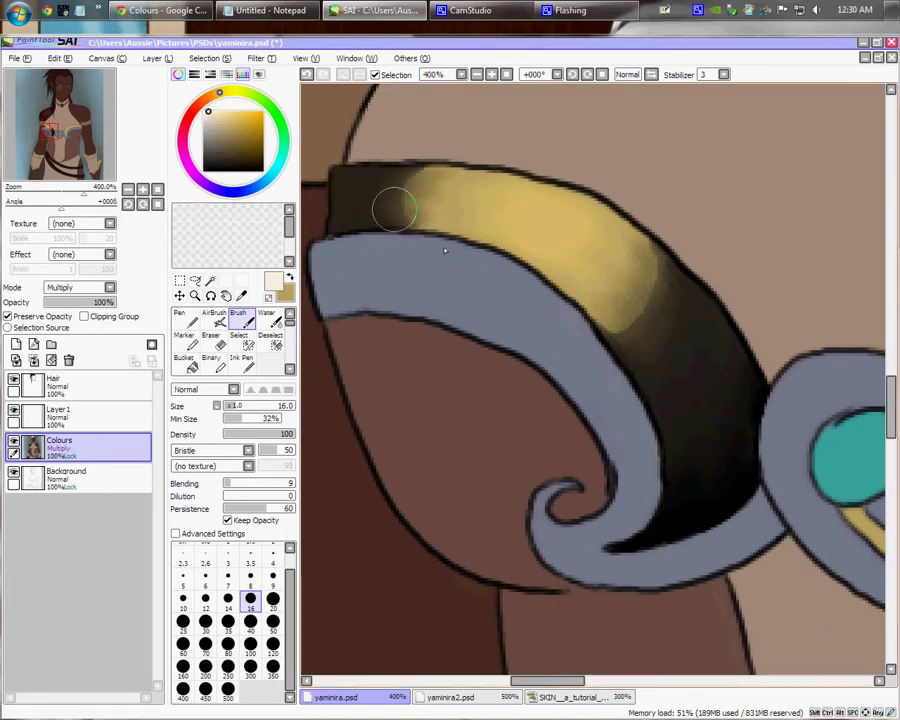
pyautogui.press('[')
pyautogui.press('[')
pyautogui.press('[')
pyautogui.press('[')
pyautogui.press('[')
pyautogui.press('[')
pyautogui.press('[')
pyautogui.press('[')
pyautogui.press('[')
pyautogui.press('[')
pyautogui.press('[')
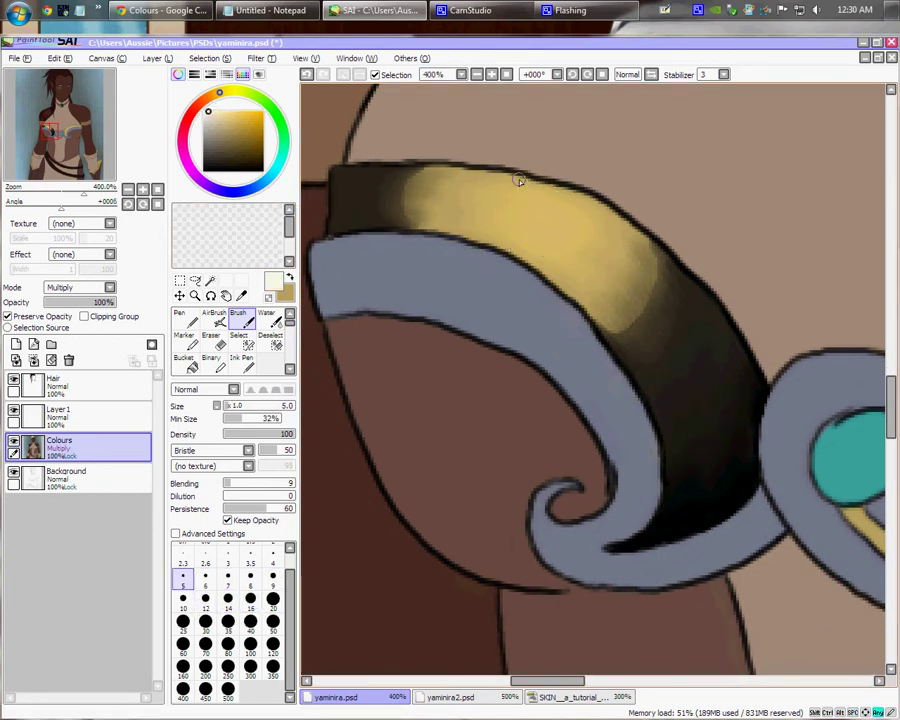
pyautogui.moveTo(496, 174); pyautogui.dragTo(537, 183)
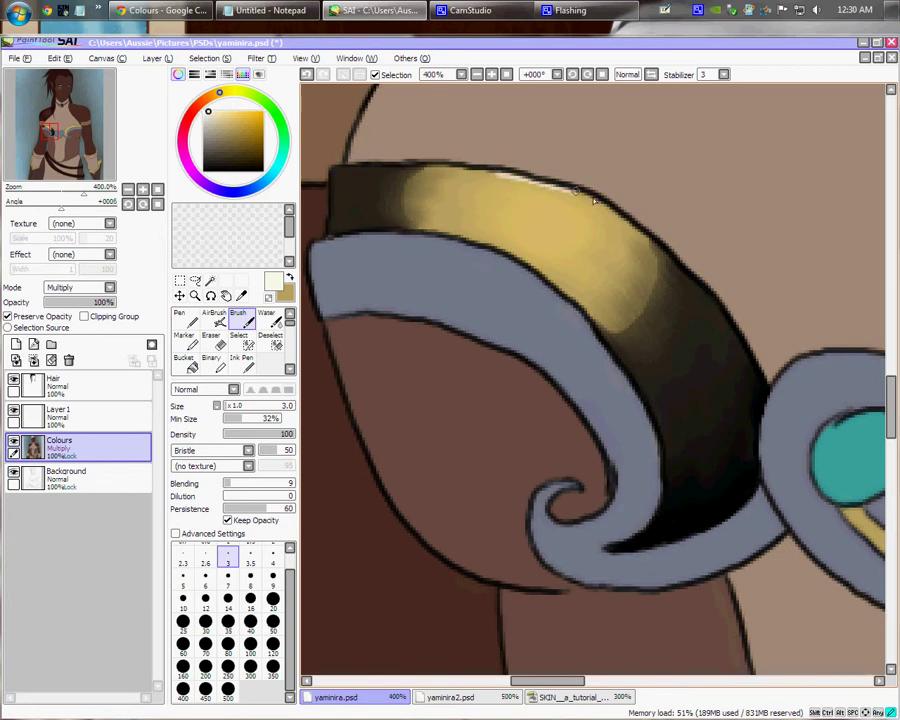
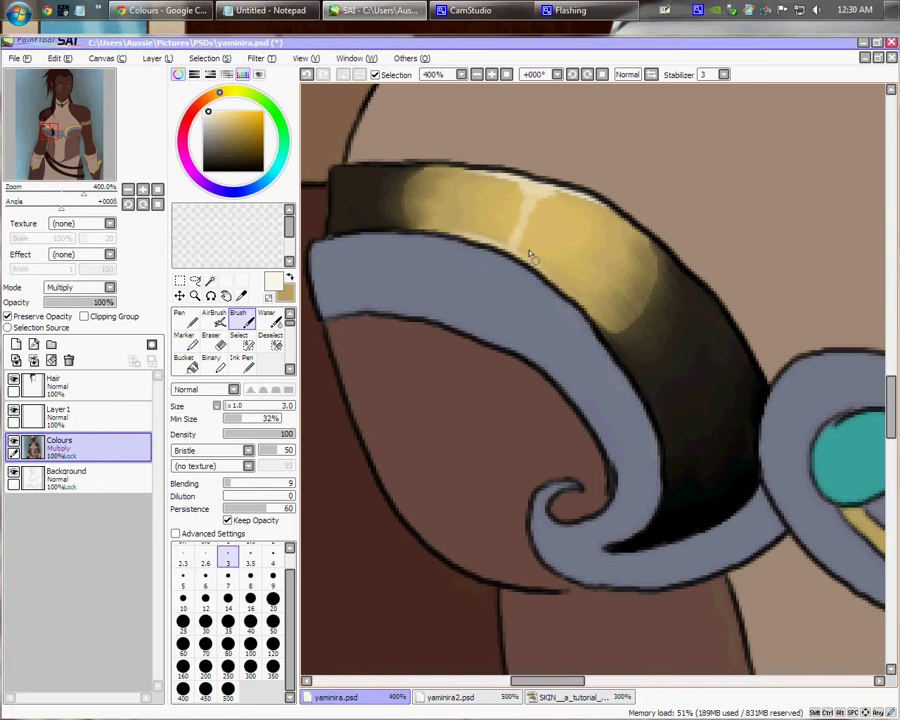
# Soften the cream shine across the band's middle into the gold with size 8 and 9 brushes.
pyautogui.press(']')
pyautogui.press(']')
pyautogui.press(']')
pyautogui.press(']')
pyautogui.press(']')
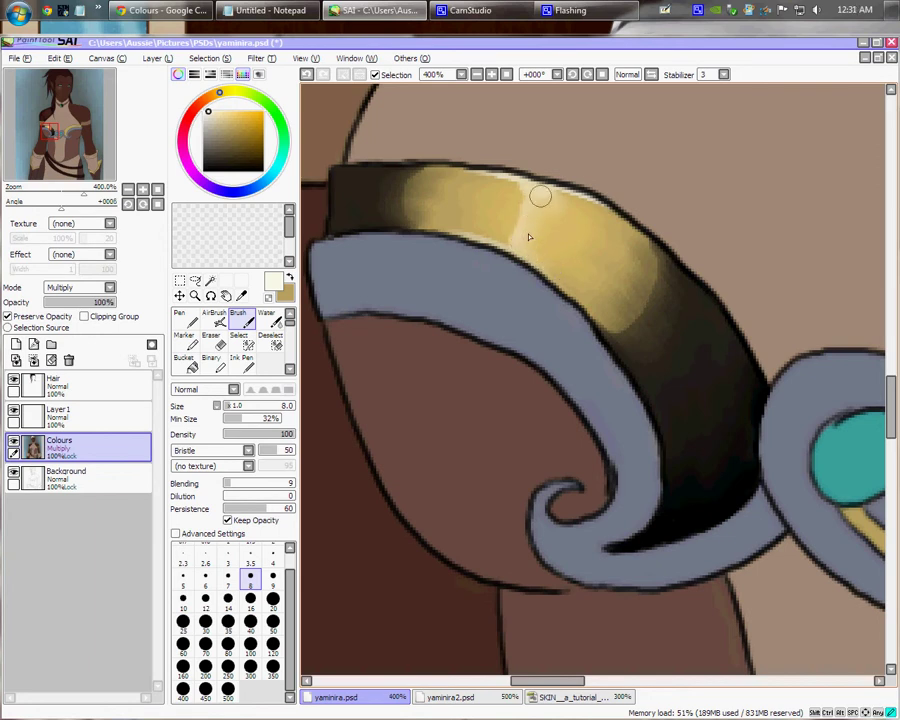
pyautogui.press(']')
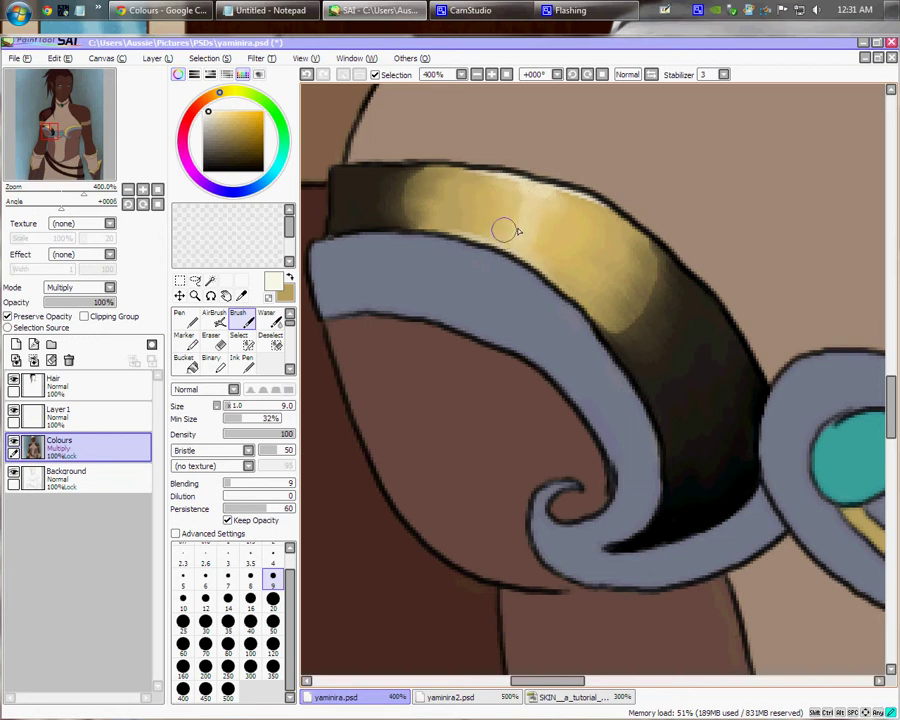
# Check the shaded gold band against the whole torso and save the file.
pyautogui.scroll(-2, 630, 381)
pyautogui.scroll(-3, 639, 441)
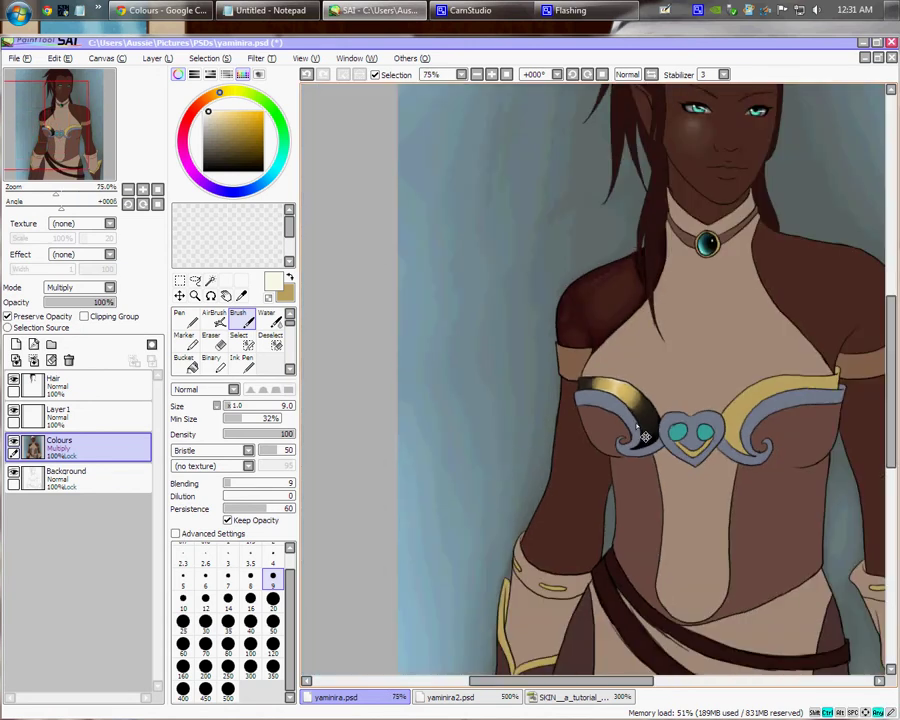
pyautogui.moveTo(797, 413); pyautogui.dragTo(677, 399)
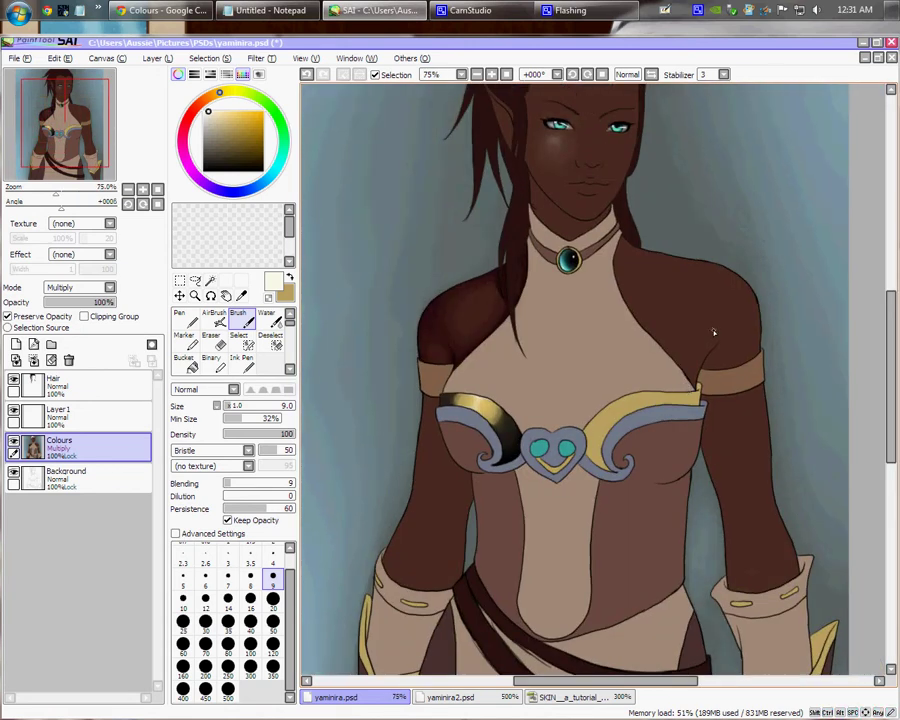
pyautogui.scroll(2, 617, 363)
pyautogui.scroll(1, 572, 346)
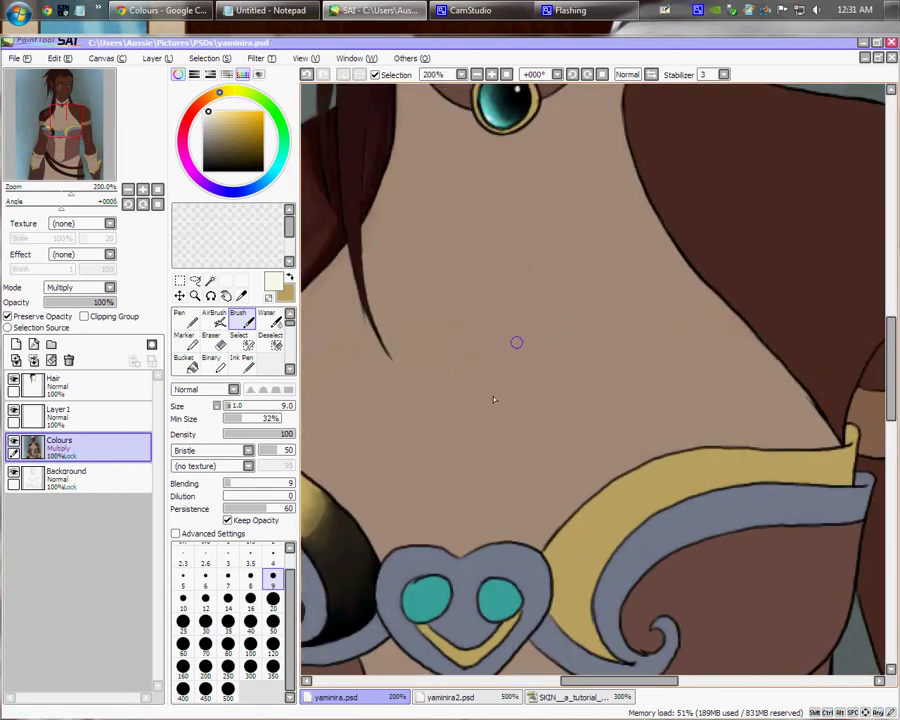
# Look over the portrait's waist, collar and face at 150% and 200% zoom.
pyautogui.moveTo(462, 561); pyautogui.dragTo(674, 314)
pyautogui.moveTo(594, 594); pyautogui.dragTo(601, 360)
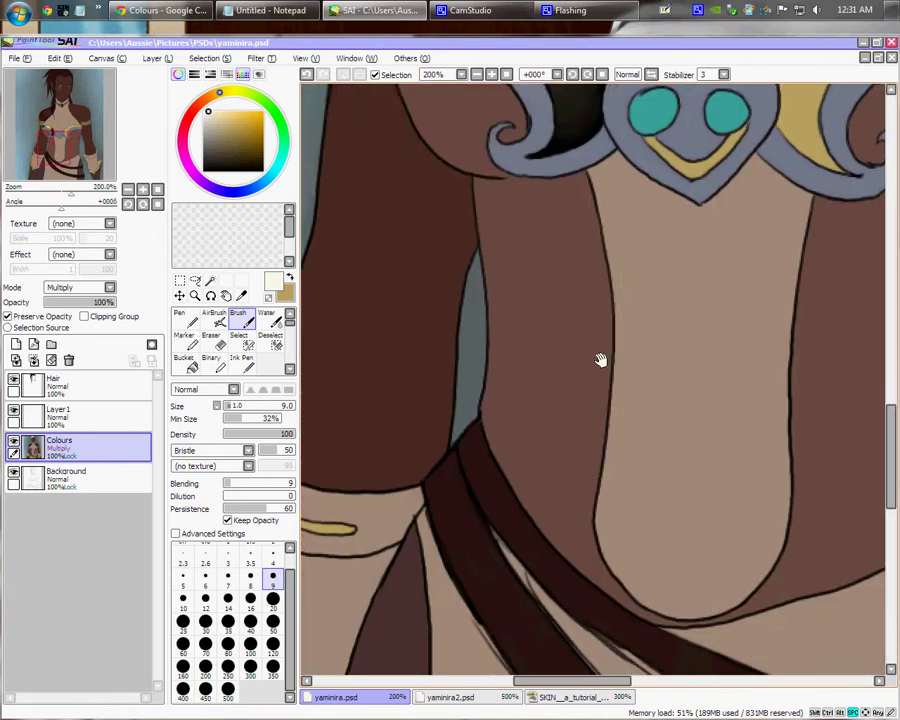
pyautogui.moveTo(496, 464); pyautogui.dragTo(643, 412)
pyautogui.moveTo(539, 532); pyautogui.dragTo(705, 550)
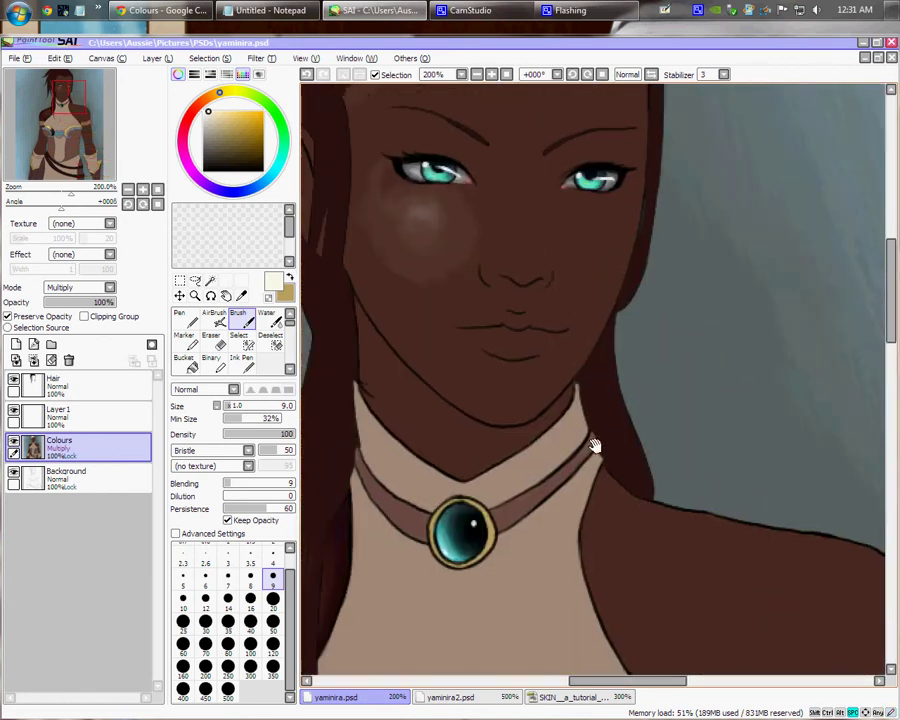
pyautogui.moveTo(565, 362); pyautogui.dragTo(679, 342)
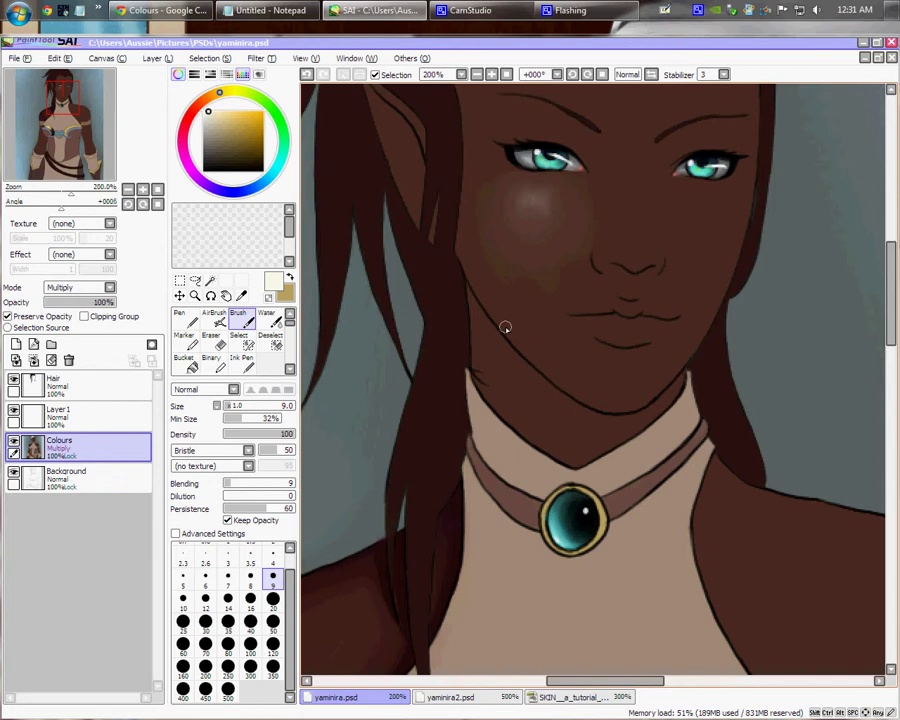
pyautogui.scroll(-1, 505, 344)
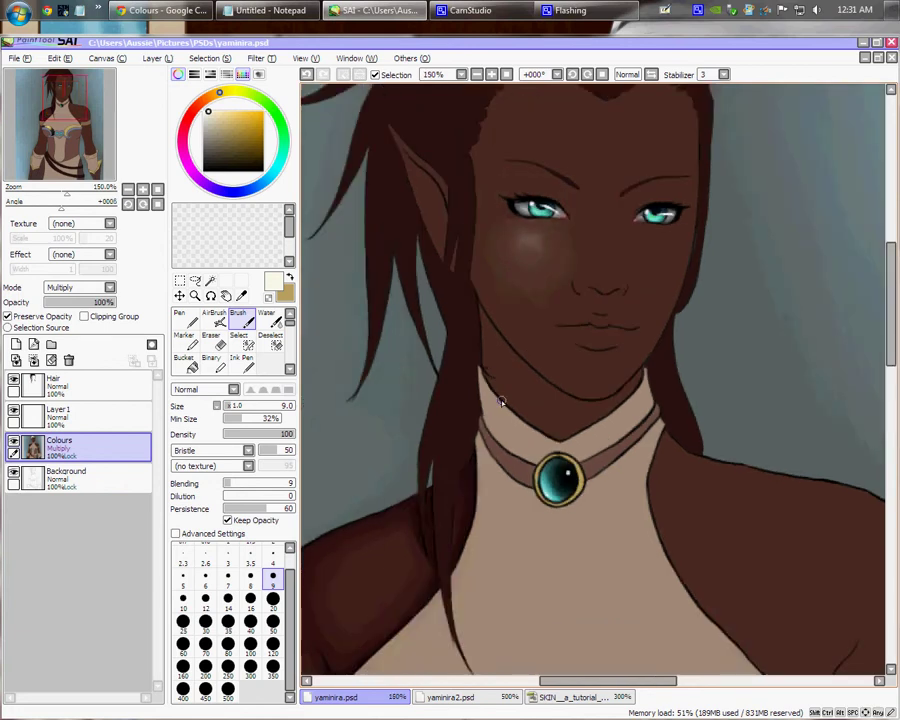
pyautogui.scroll(1, 500, 400)
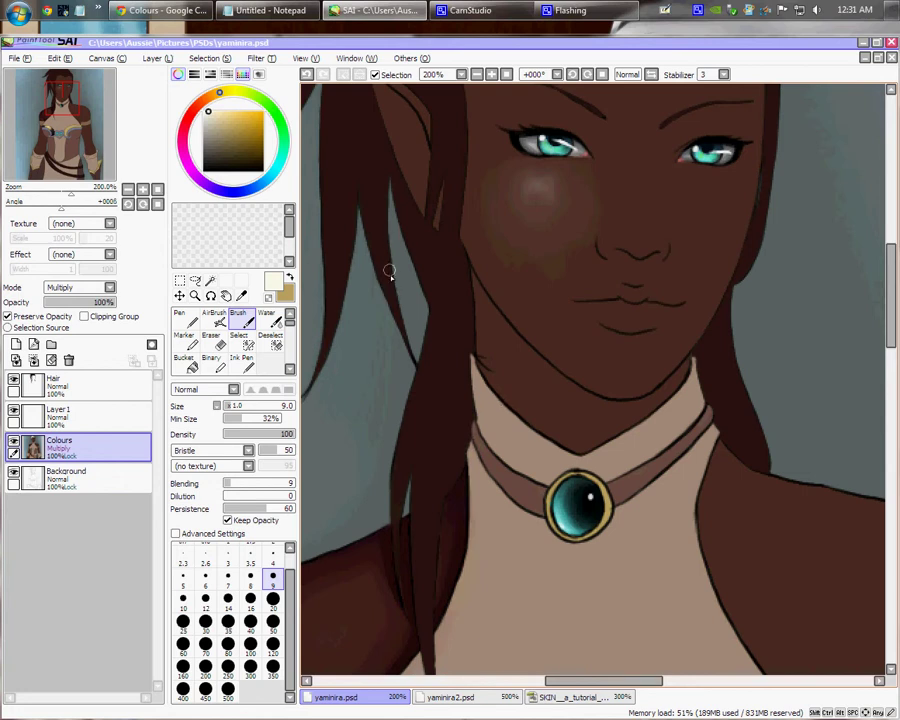
# Sample the hair's dark brown, shift it to a lighter orange-brown, and make the Hair layer active.
pyautogui.moveTo(388, 205); pyautogui.dragTo(510, 438)
pyautogui.moveTo(500, 362); pyautogui.dragTo(413, 476)
pyautogui.moveTo(476, 352); pyautogui.dragTo(464, 342)
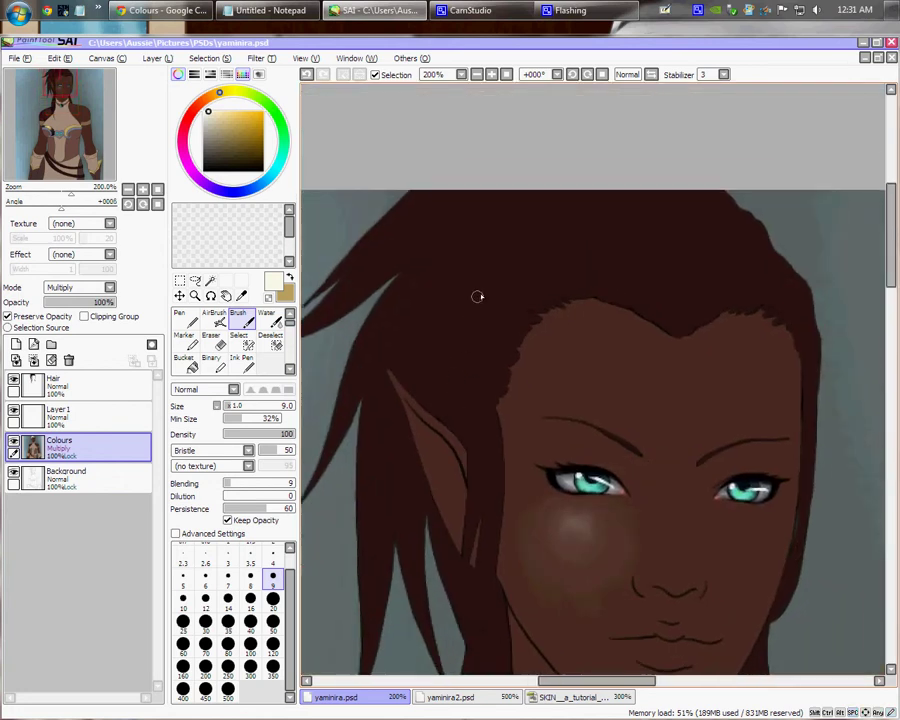
pyautogui.rightClick(477, 296)
pyautogui.moveTo(468, 437); pyautogui.dragTo(434, 334)
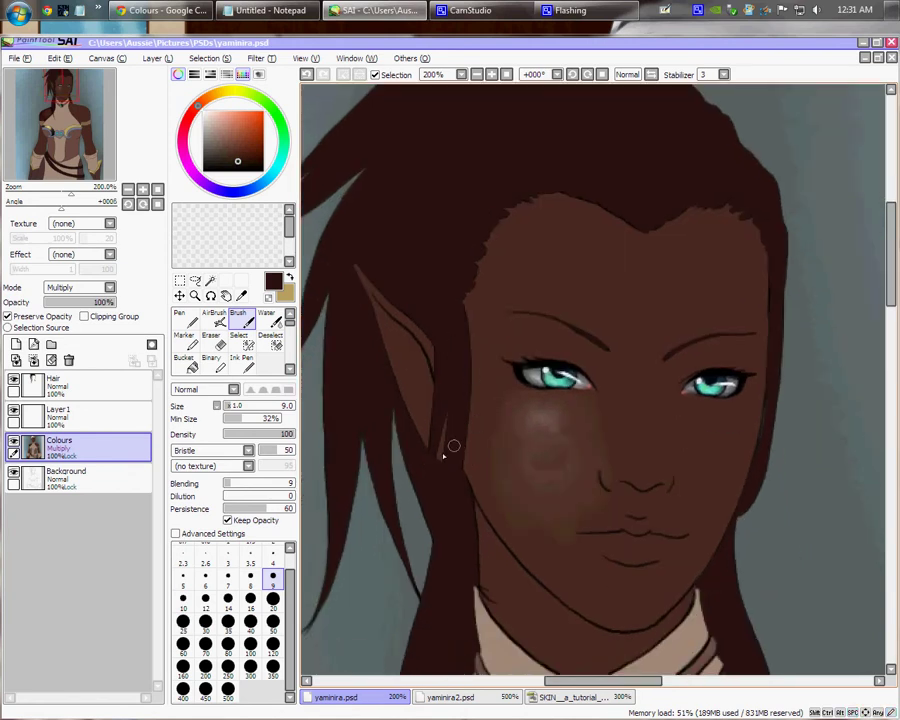
pyautogui.click(238, 151)
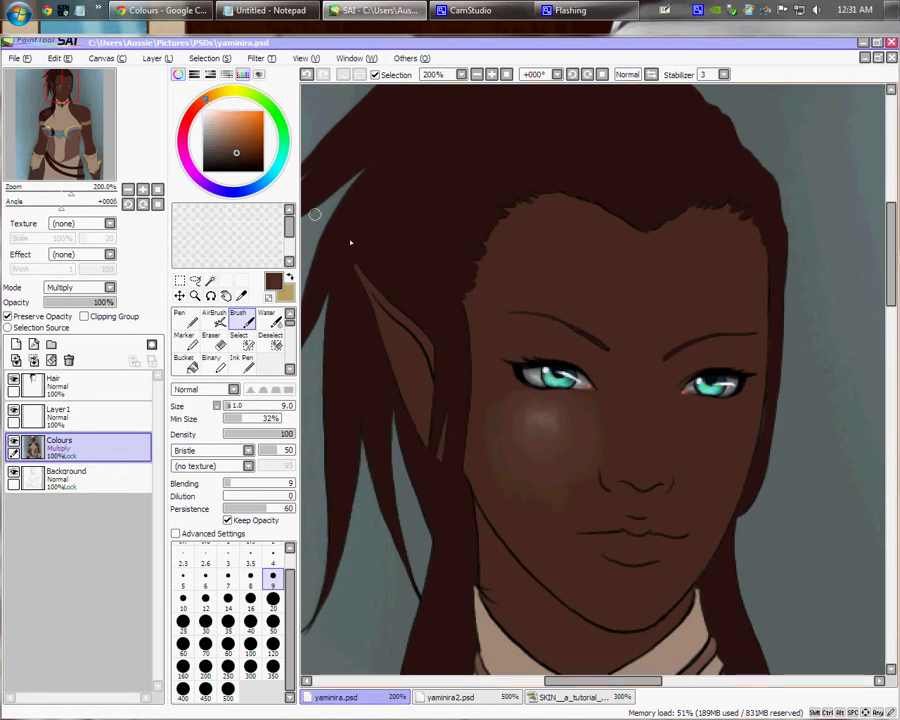
pyautogui.moveTo(438, 419); pyautogui.dragTo(433, 361)
pyautogui.click(110, 397)
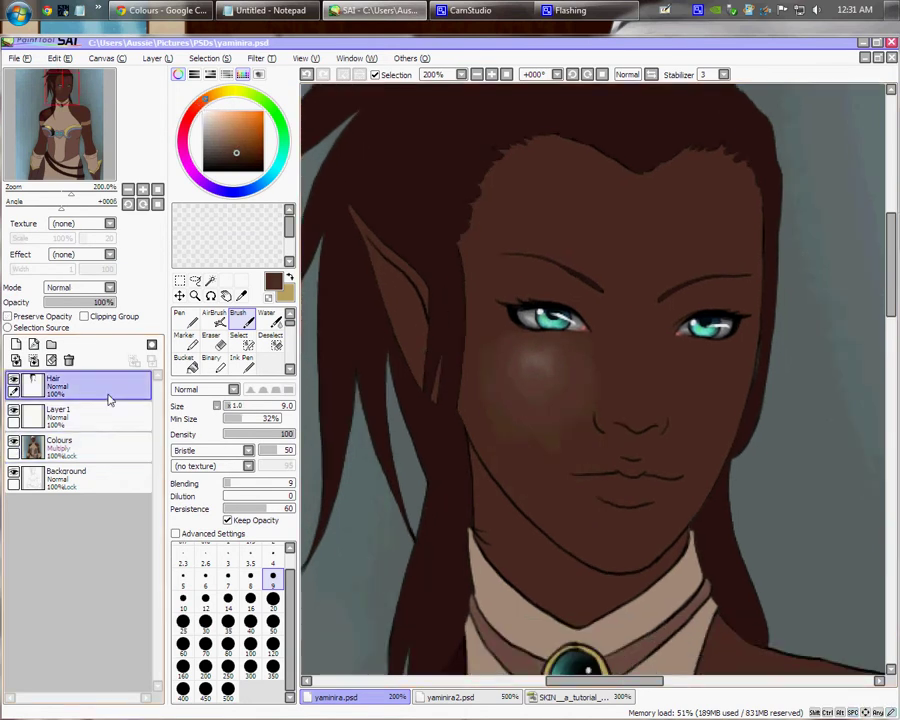
# Enable Preserve Opacity on the Hair layer and paint lighter brown strands in front of the ear with a size 3.5 brush.
pyautogui.press('[')
pyautogui.press('[')
pyautogui.press('[')
pyautogui.press('[')
pyautogui.press('[')
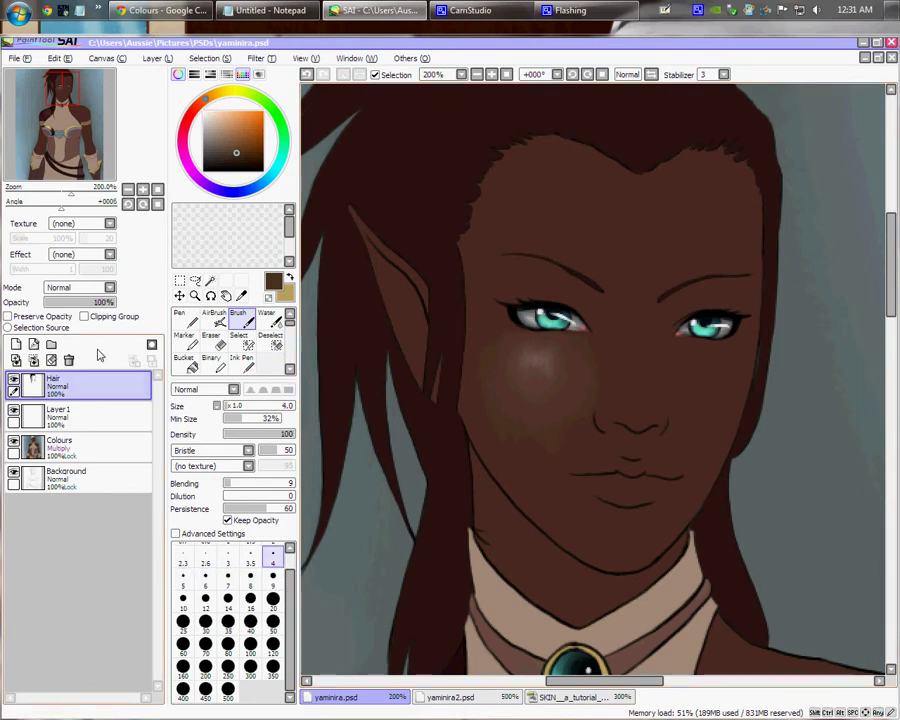
pyautogui.click(8, 316)
pyautogui.press('[')
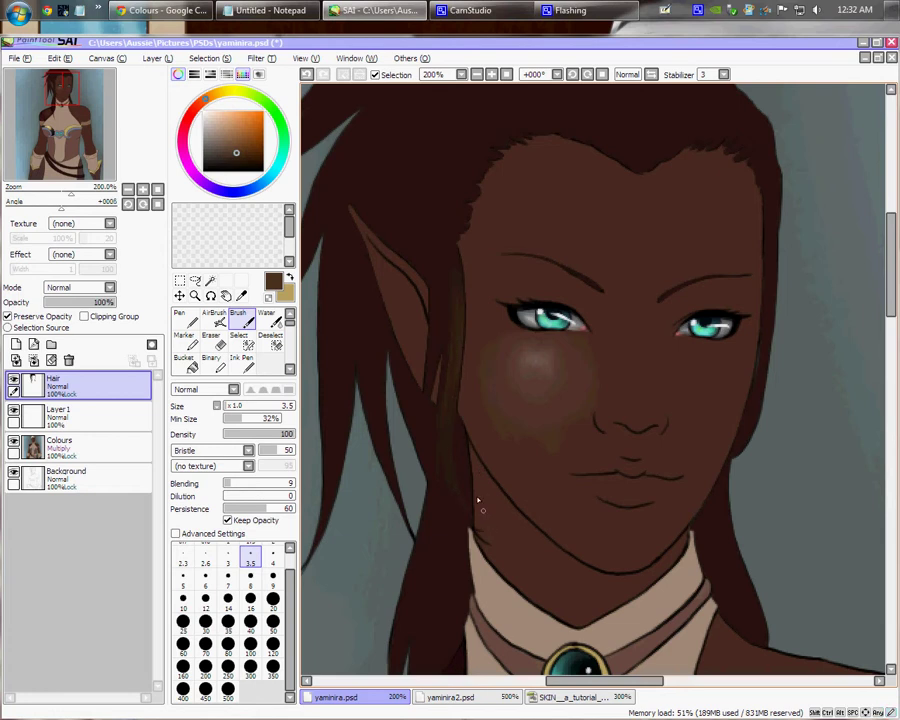
# Extend the lighter brown strands down the side lock from the temple past the collar to the shoulder.
pyautogui.moveTo(536, 458); pyautogui.dragTo(550, 377)
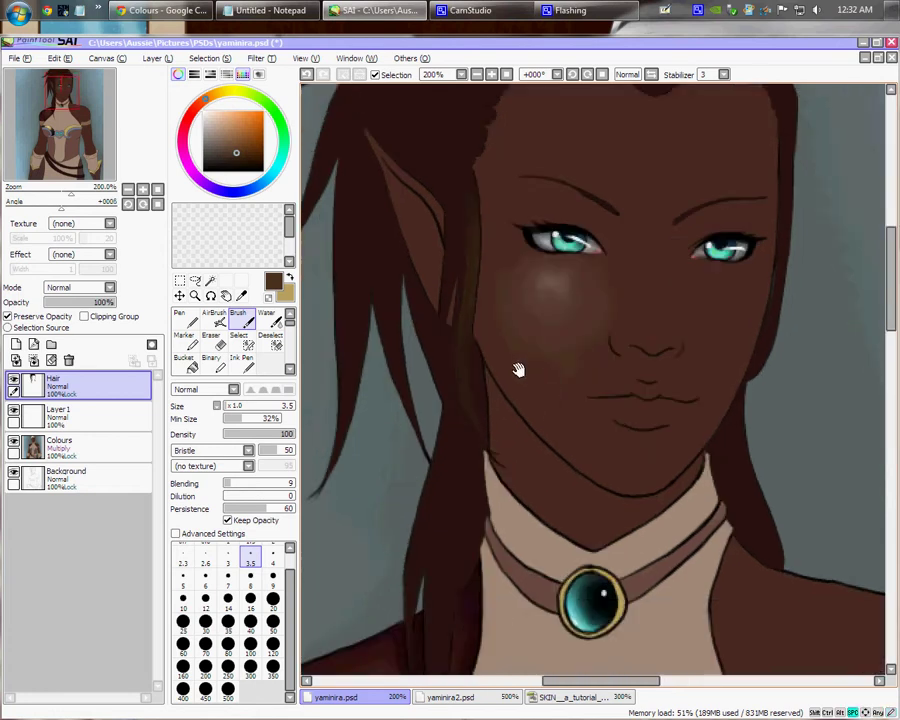
pyautogui.moveTo(484, 282); pyautogui.dragTo(536, 340)
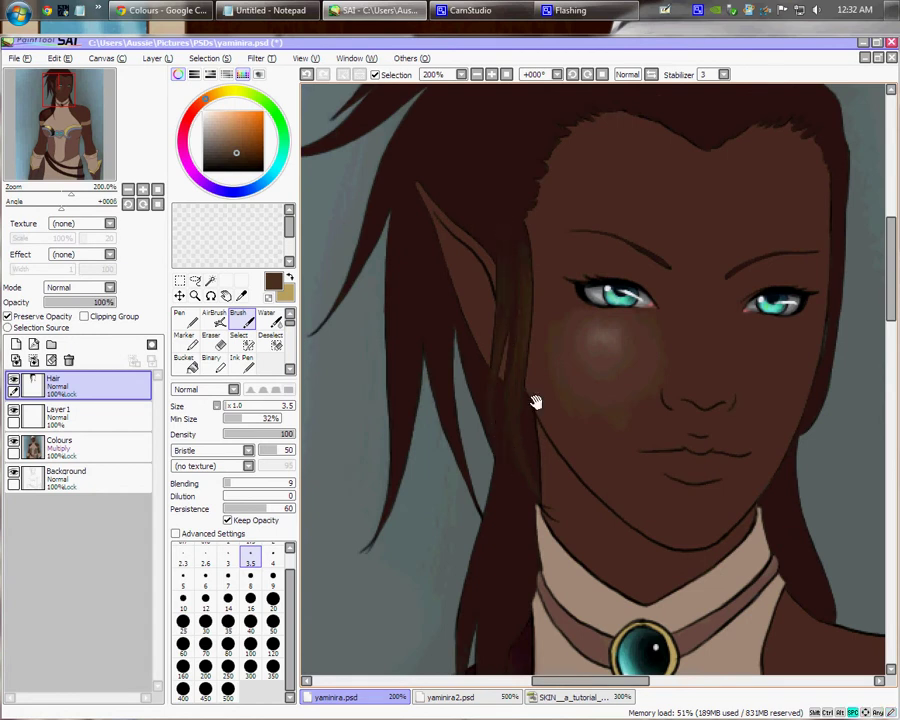
pyautogui.moveTo(536, 402); pyautogui.dragTo(514, 424)
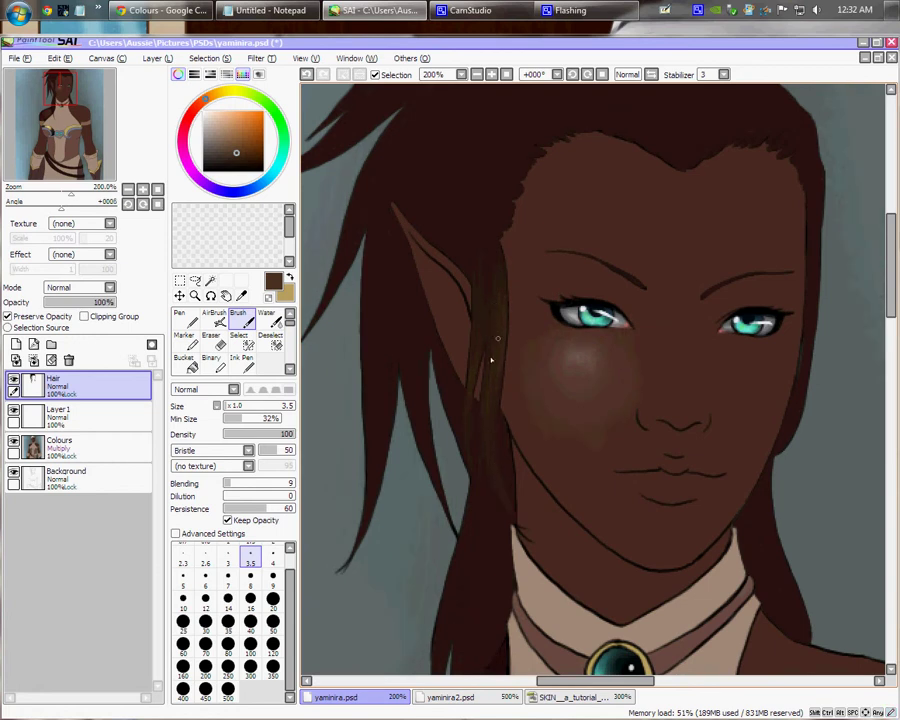
pyautogui.moveTo(504, 400); pyautogui.dragTo(474, 392)
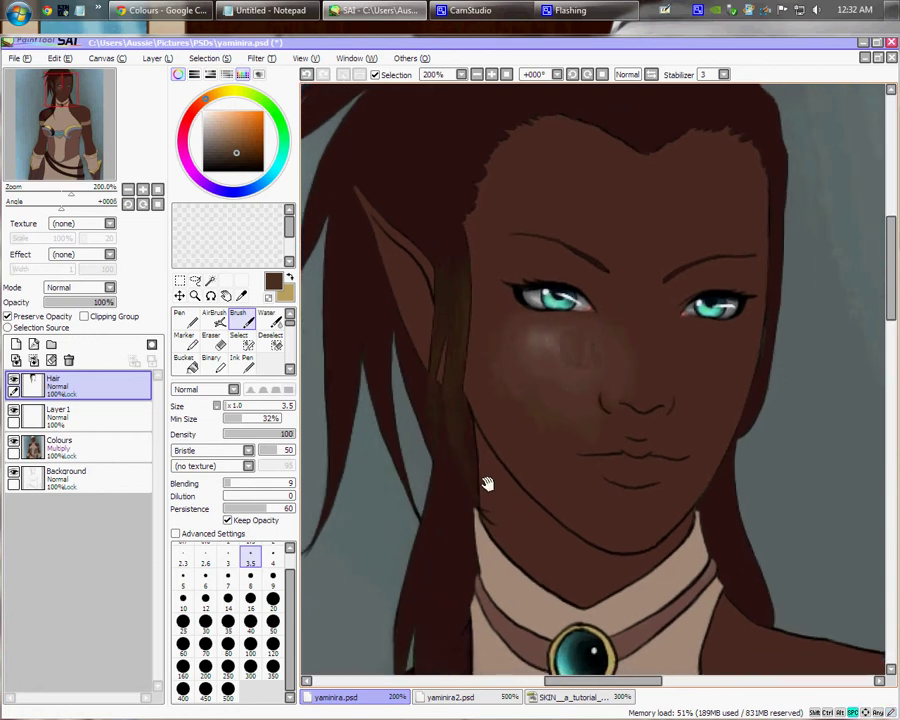
pyautogui.moveTo(470, 566); pyautogui.dragTo(521, 370)
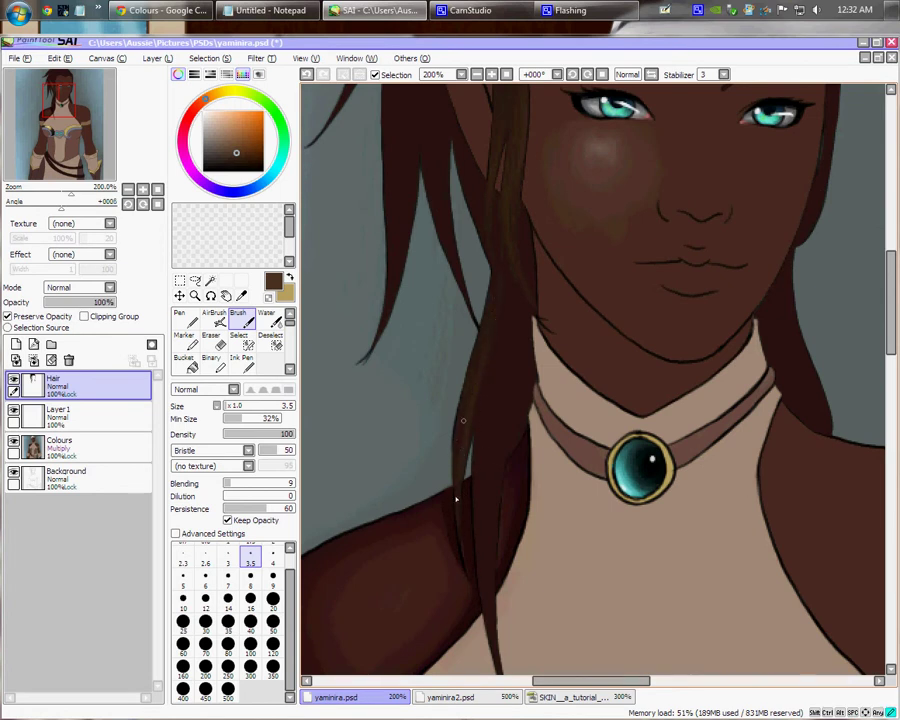
# Turn off Preserve Opacity on the Hair layer and draw fine stray strands beside the side lock's tip over the chest.
pyautogui.click(8, 316)
pyautogui.press('space')
pyautogui.moveTo(503, 412); pyautogui.dragTo(490, 331)
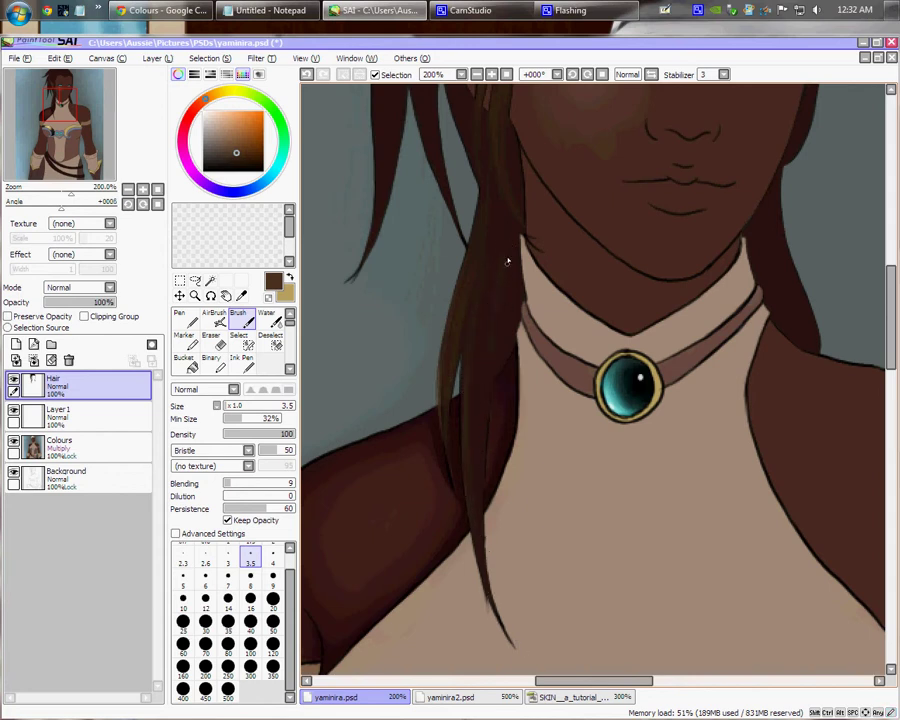
pyautogui.moveTo(484, 502); pyautogui.dragTo(530, 625)
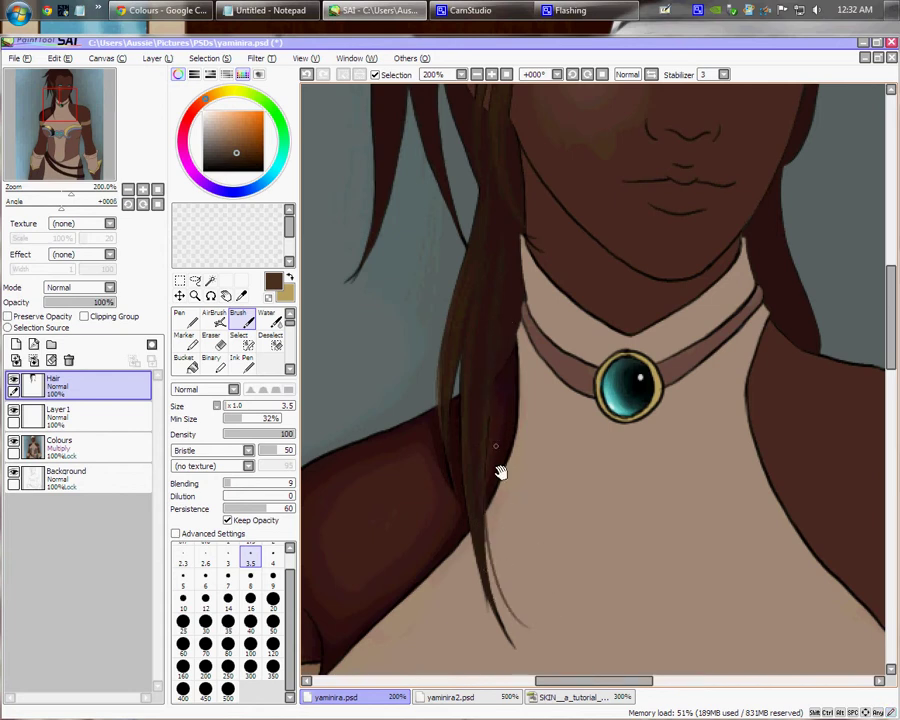
# Add more fine stray strands to the side lock's tip and blend the lighter strands between jaw and chest.
pyautogui.moveTo(498, 470); pyautogui.dragTo(498, 387)
pyautogui.moveTo(485, 440); pyautogui.dragTo(511, 540)
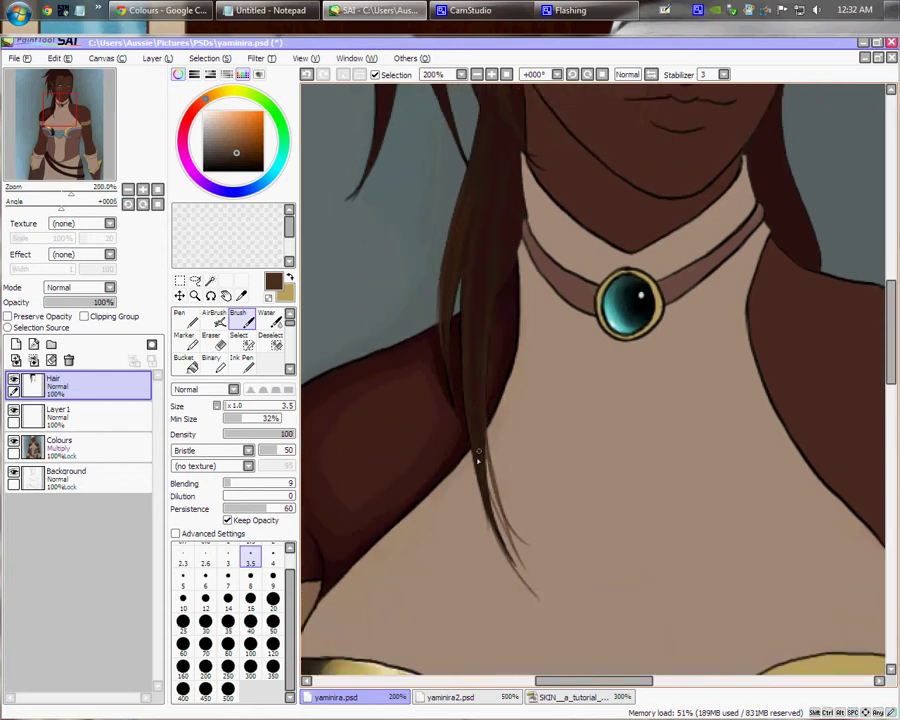
pyautogui.moveTo(490, 376); pyautogui.dragTo(490, 441)
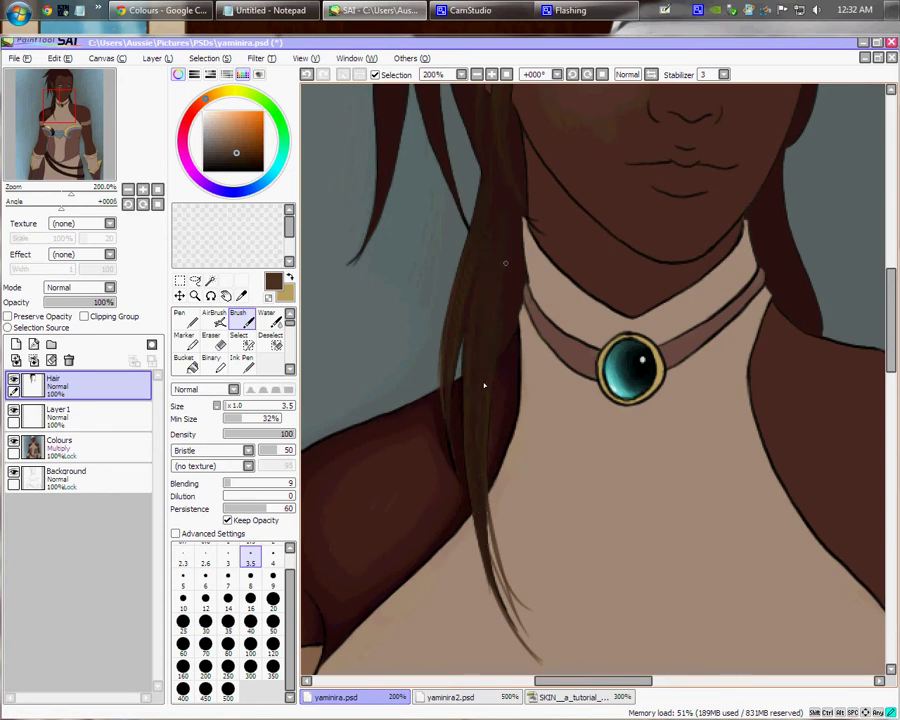
pyautogui.moveTo(500, 304); pyautogui.dragTo(508, 386)
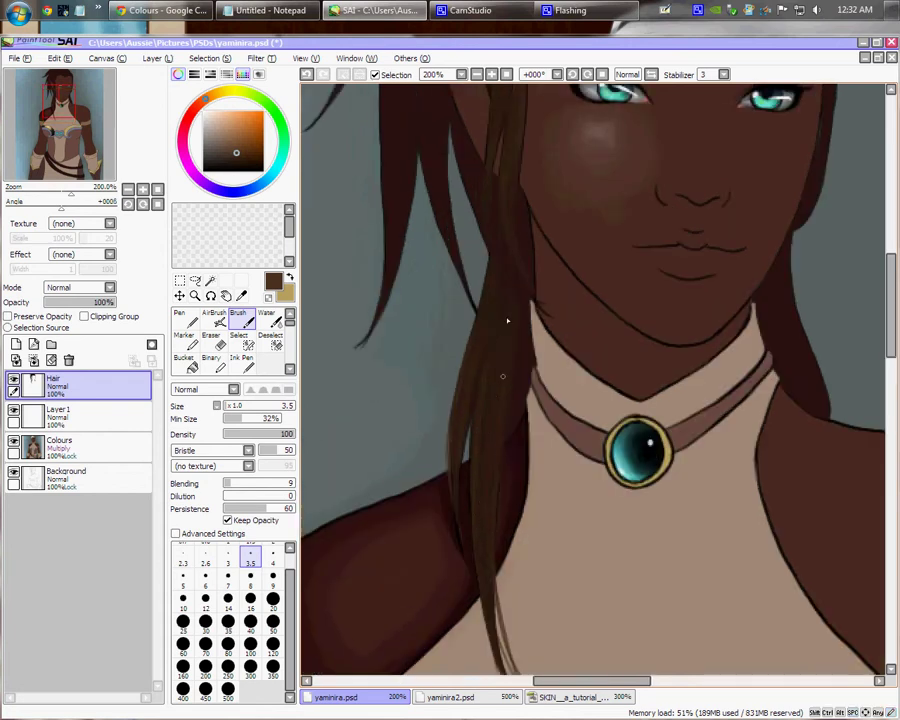
# Sample the side lock's dark brown, lighten it to a medium brown and shift its hue slightly toward orange.
pyautogui.press('x')
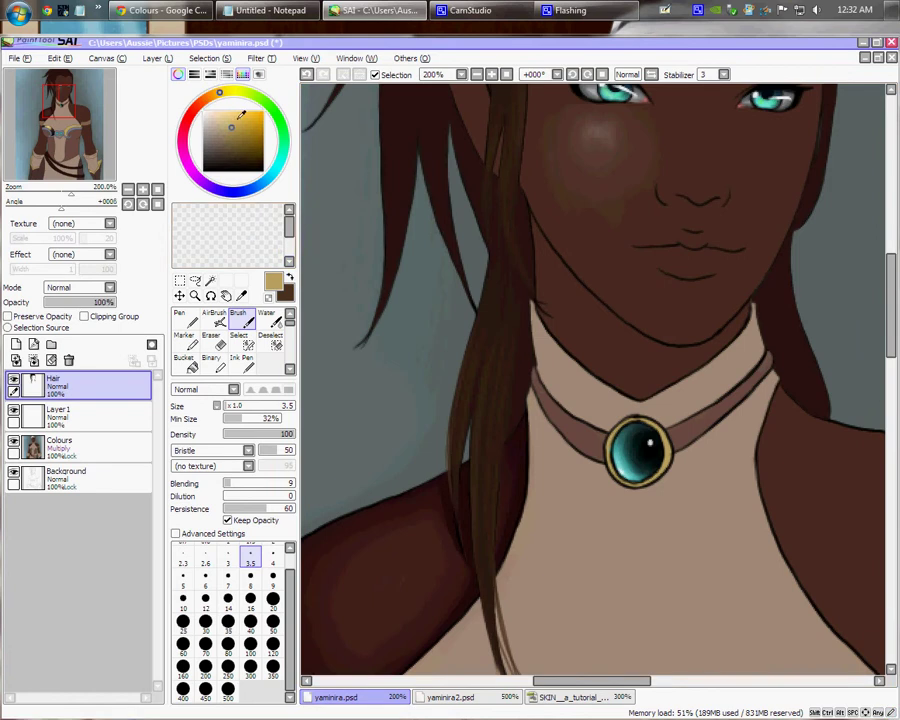
pyautogui.rightClick(480, 432)
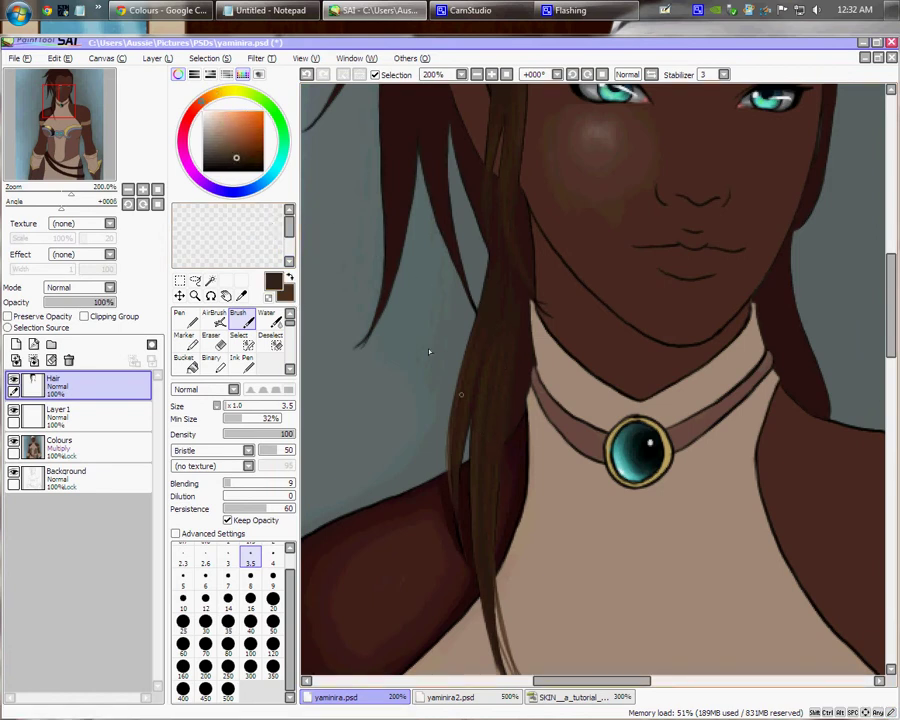
pyautogui.click(237, 138)
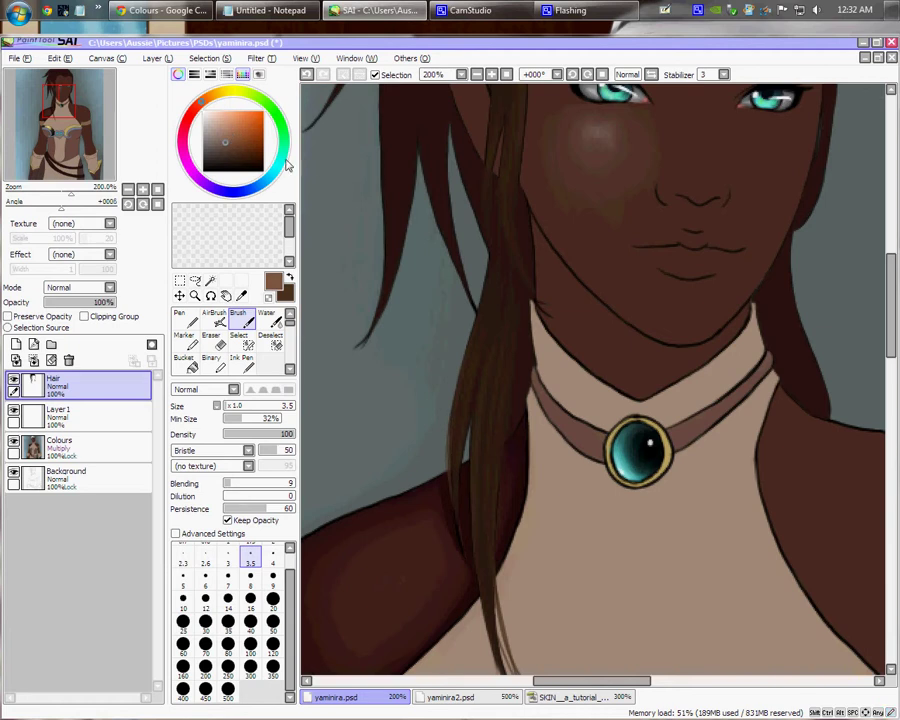
pyautogui.moveTo(466, 394); pyautogui.dragTo(466, 391)
pyautogui.moveTo(204, 99); pyautogui.dragTo(209, 97)
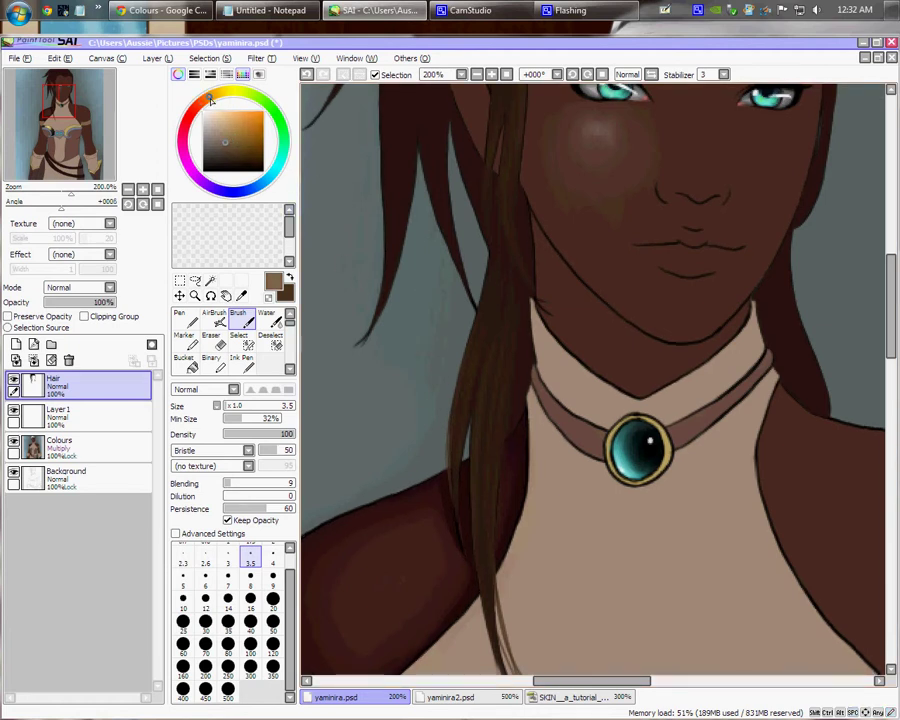
# Paint lighter brown highlight strands along the side lock from the jaw down over the shoulder.
pyautogui.moveTo(506, 402); pyautogui.dragTo(466, 225)
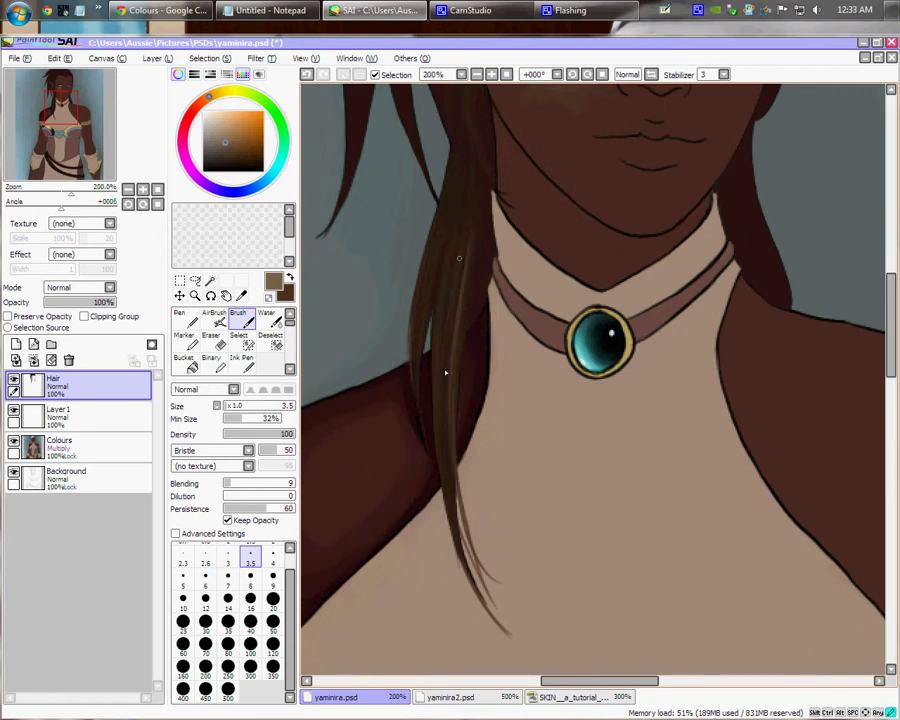
pyautogui.moveTo(467, 350); pyautogui.dragTo(498, 455)
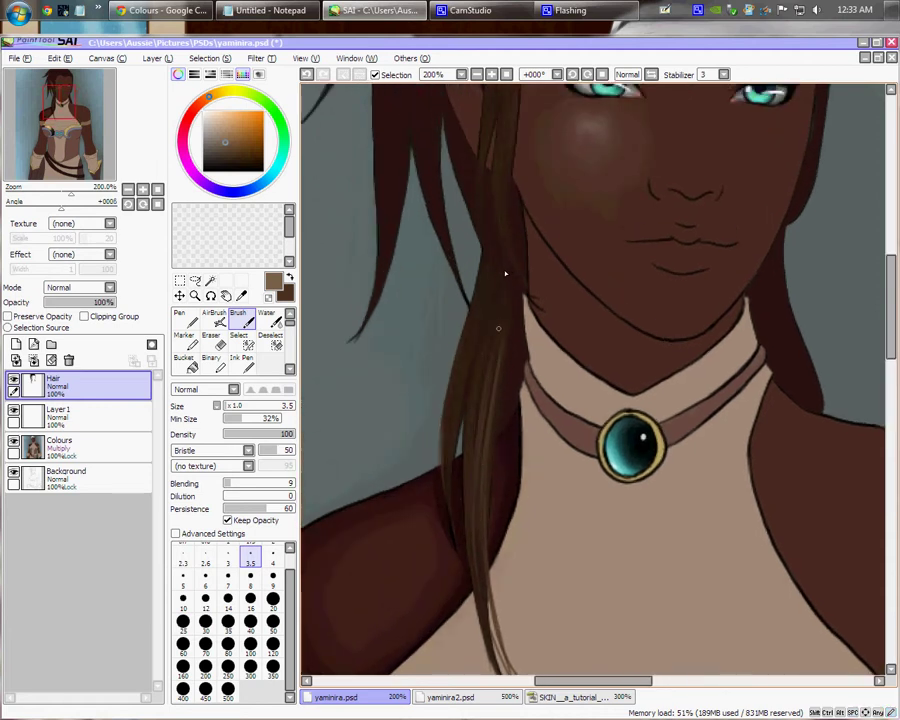
pyautogui.scroll(-2, 489, 430)
pyautogui.hscroll(-1, 489, 400)
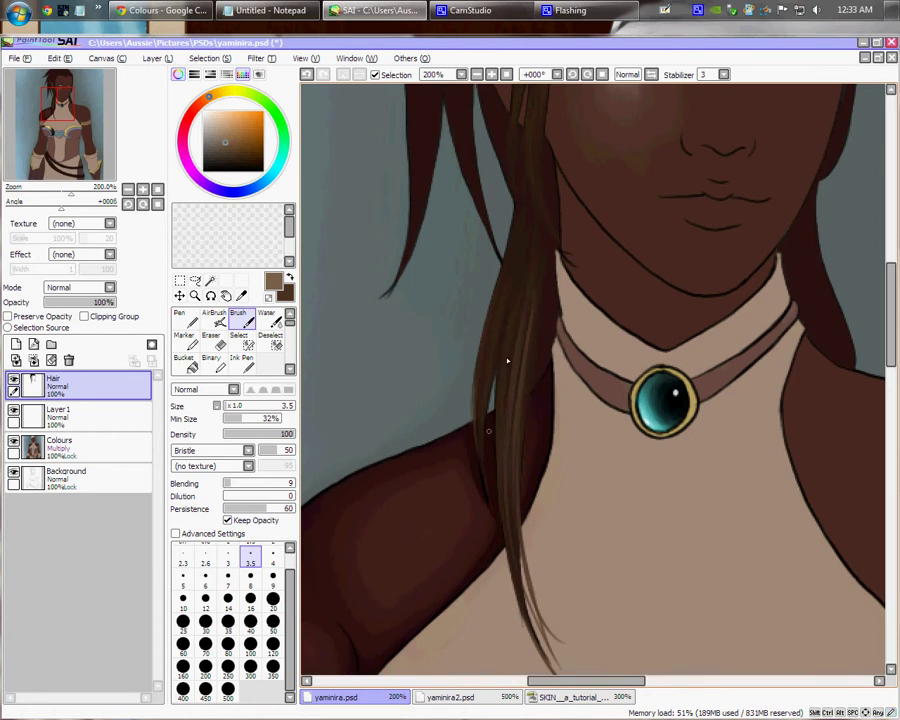
# Continue the lighter highlight strands along the side lock's upper part, from the temple past the ear to the jaw.
pyautogui.scroll(3, 506, 293)
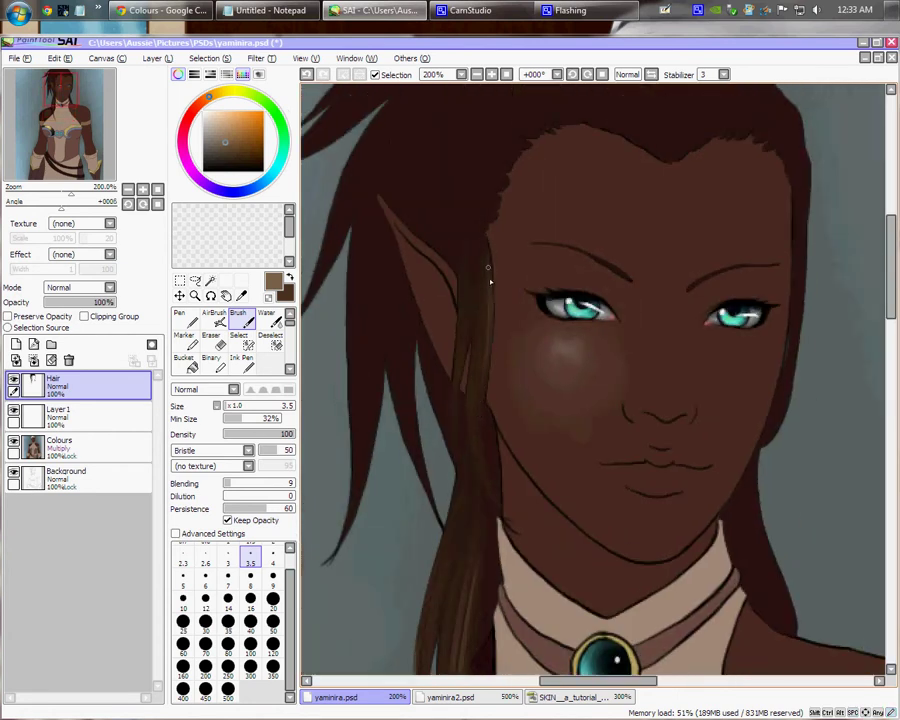
pyautogui.scroll(-2, 506, 416)
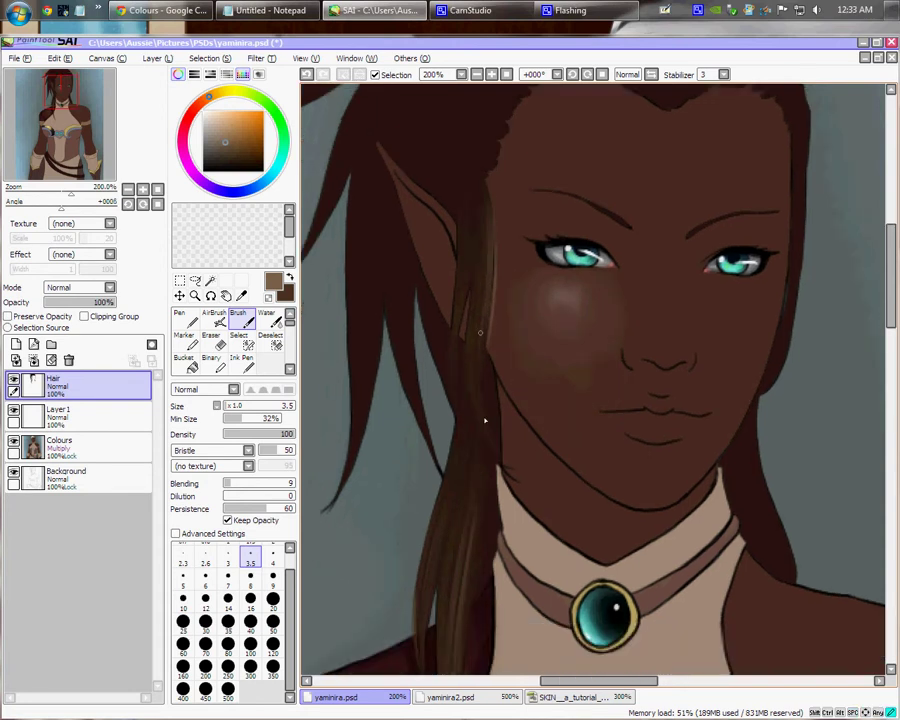
pyautogui.moveTo(505, 379); pyautogui.dragTo(529, 406)
pyautogui.scroll(-1, 530, 415)
pyautogui.hscroll(-1, 530, 415)
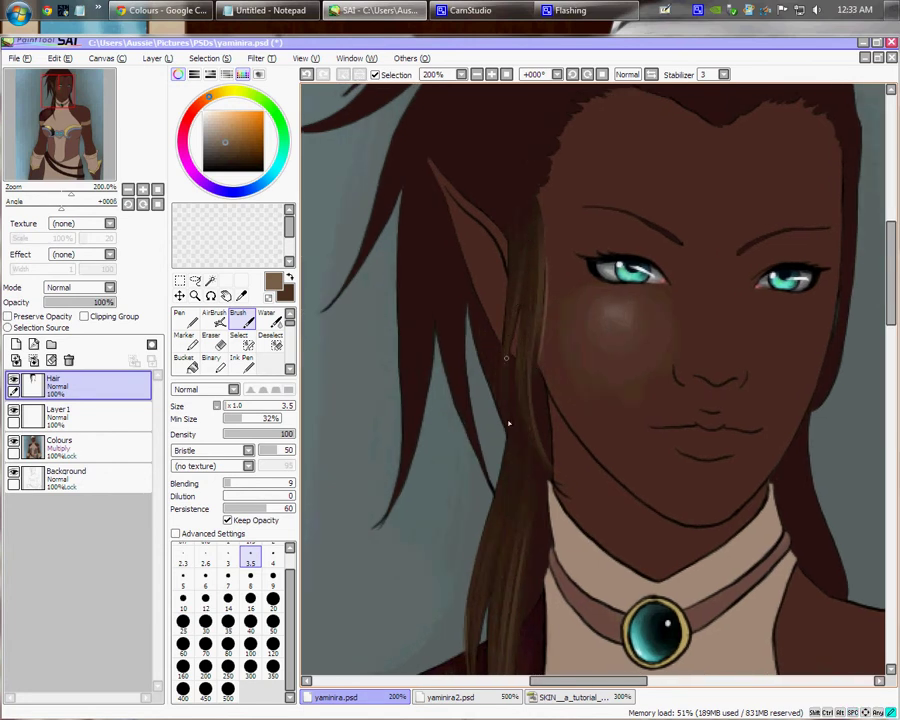
pyautogui.scroll(1, 552, 418)
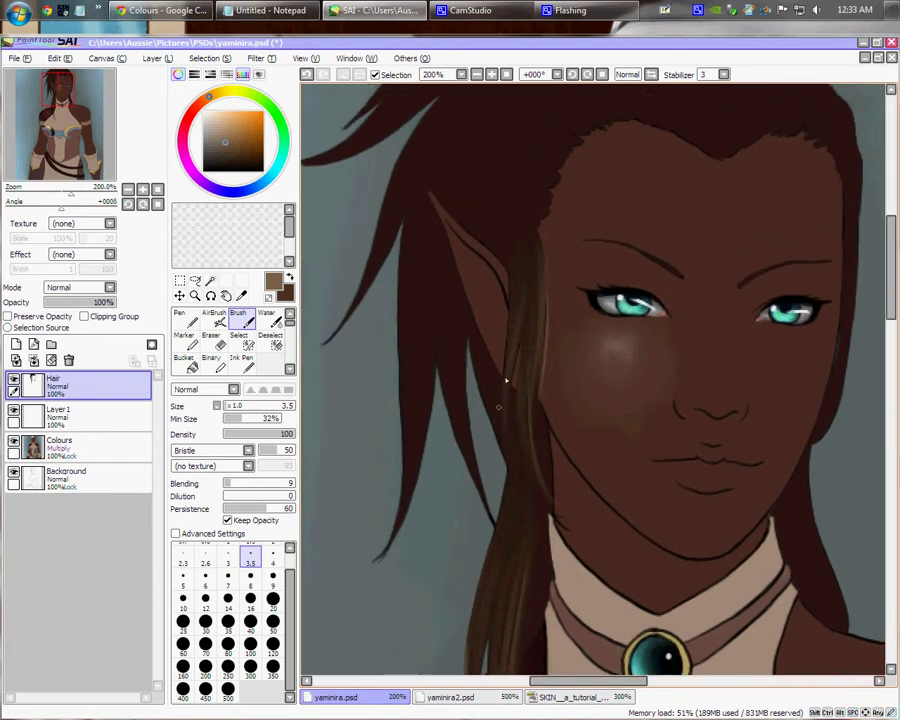
# Zoom out to 100% to check the whole portrait and save the file.
pyautogui.scroll(-2, 633, 450)
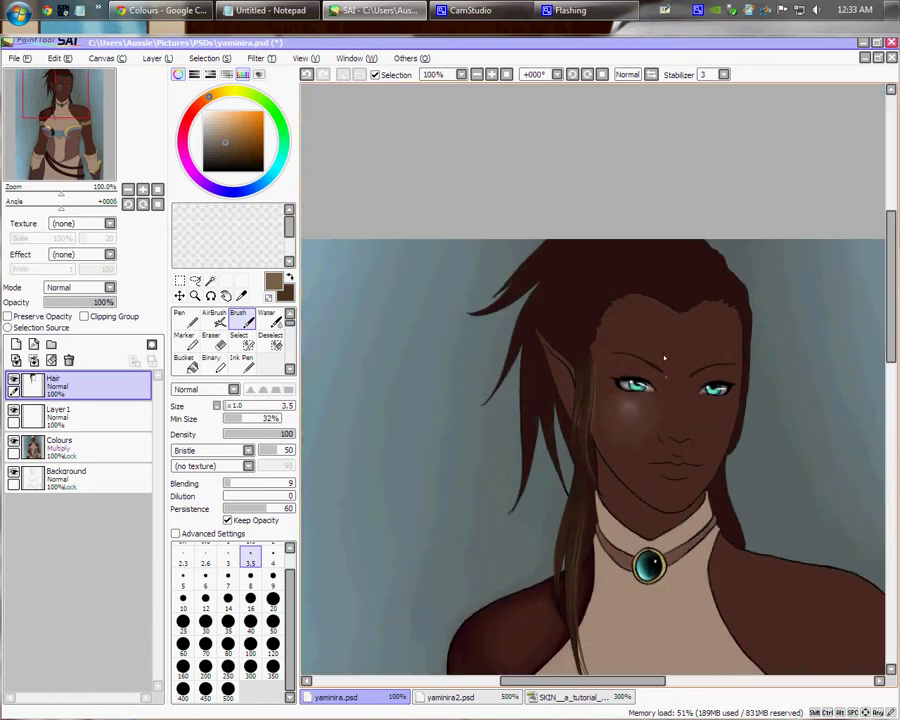
pyautogui.moveTo(723, 506); pyautogui.dragTo(598, 356)
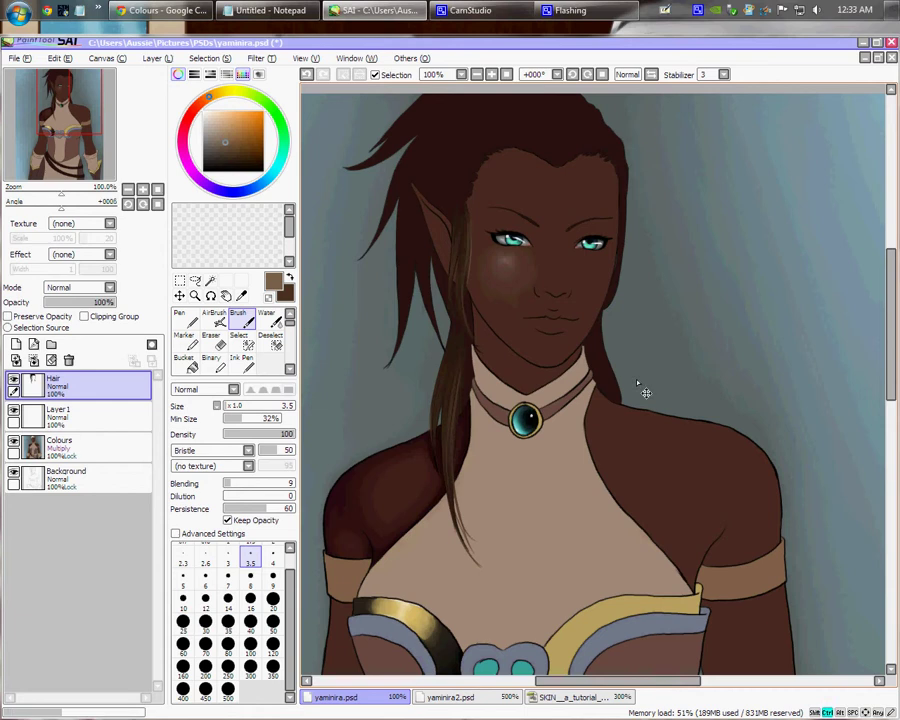
pyautogui.hotkey('ctrl', 's')
pyautogui.moveTo(592, 405); pyautogui.dragTo(621, 396)
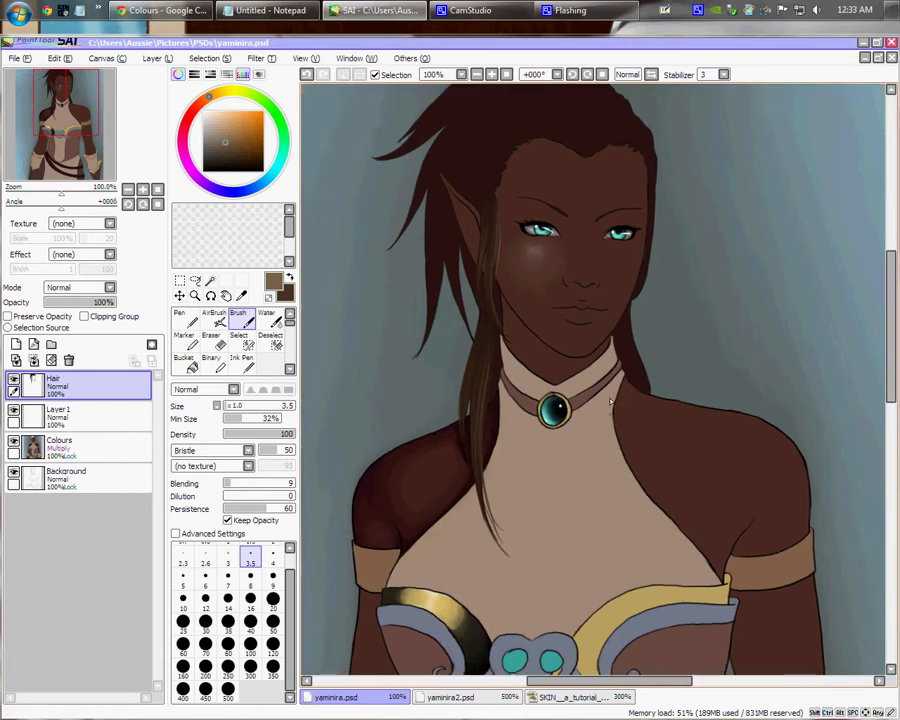
# Toggle the Background layer's visibility off and on to compare the portrait with and without its line art.
pyautogui.click(14, 478)
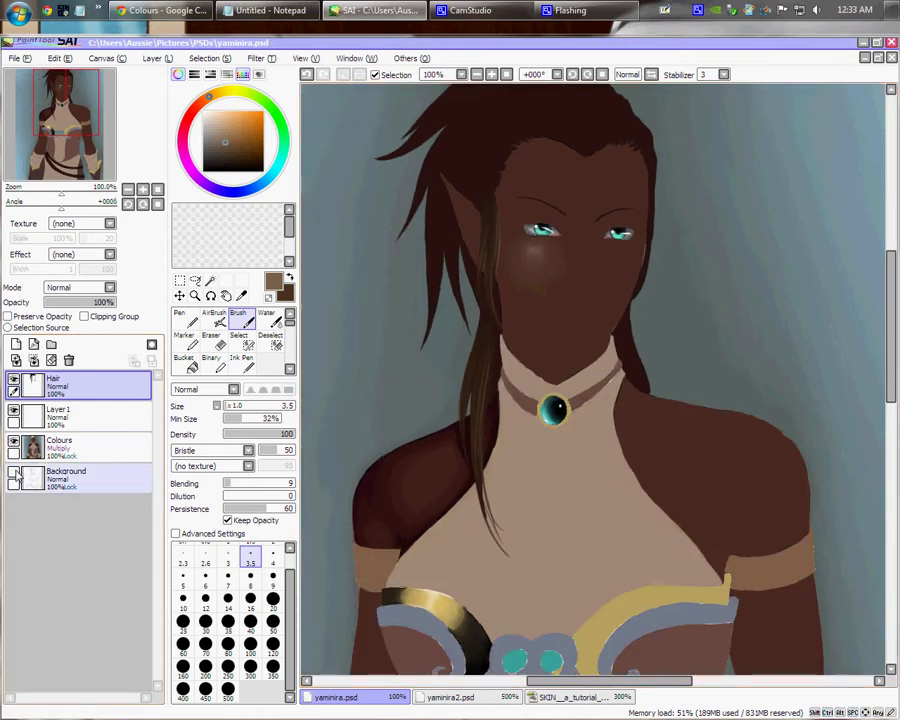
pyautogui.click(14, 478)
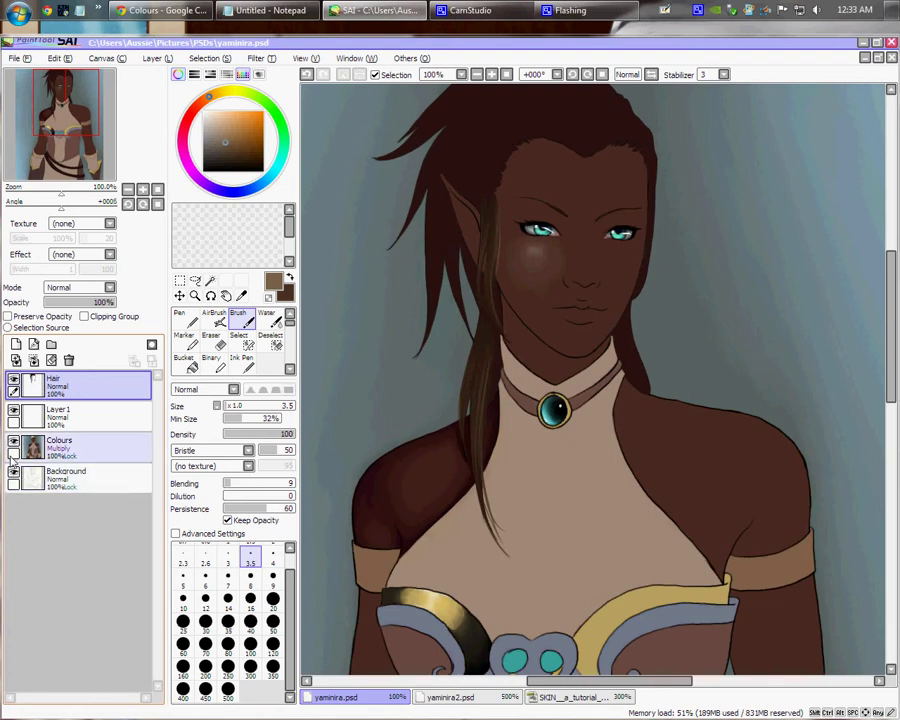
pyautogui.click(14, 478)
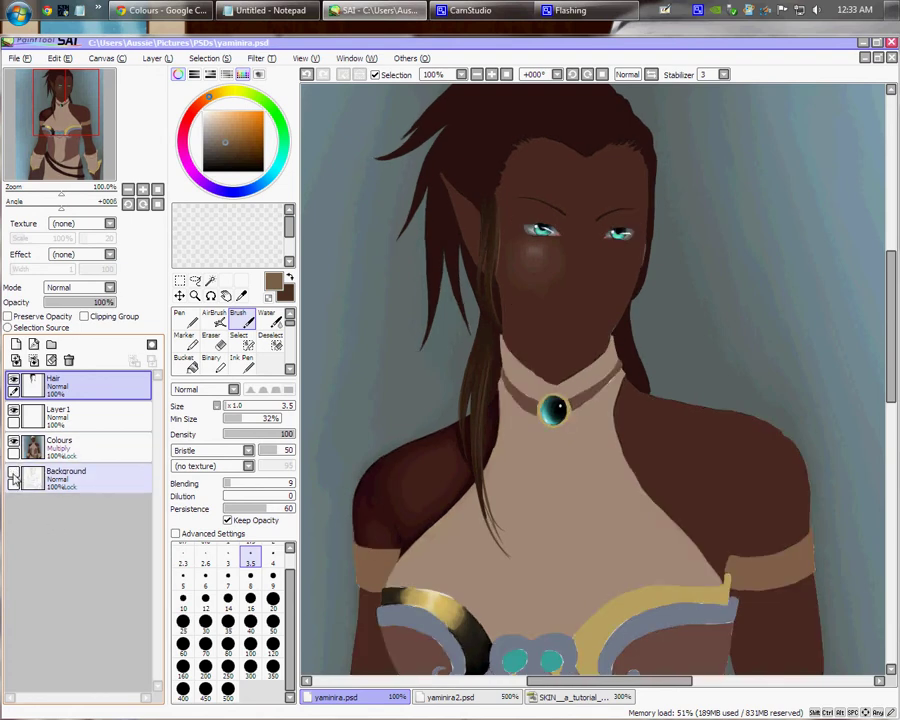
pyautogui.click(14, 478)
# Duplicate the Background line-art layer and move the copy to the top of the layer stack, above Hair.
pyautogui.click(98, 486)
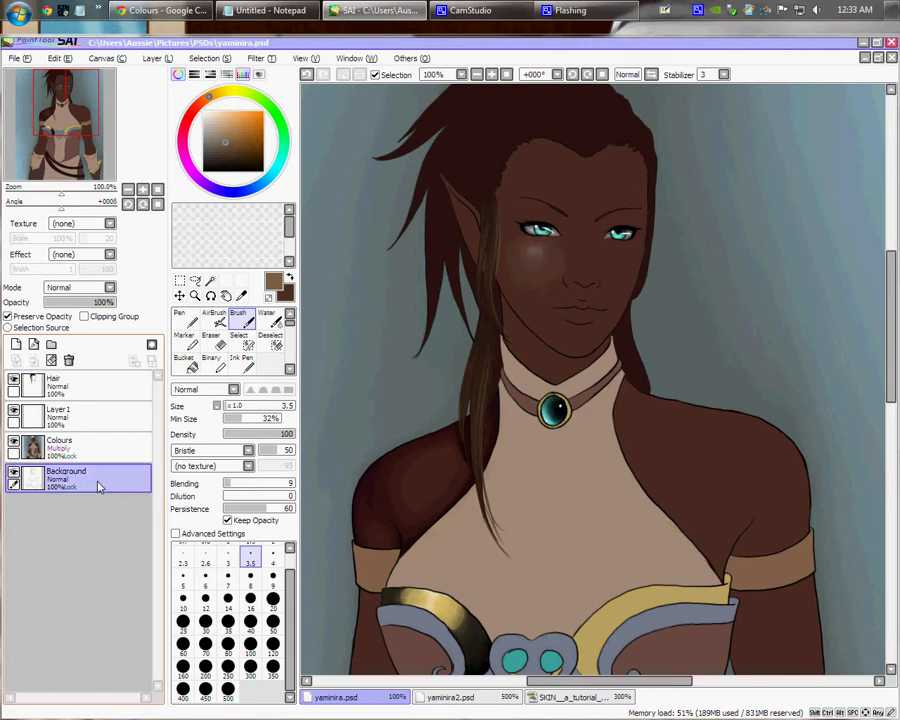
pyautogui.doubleClick(98, 486)
pyautogui.click(559, 332)
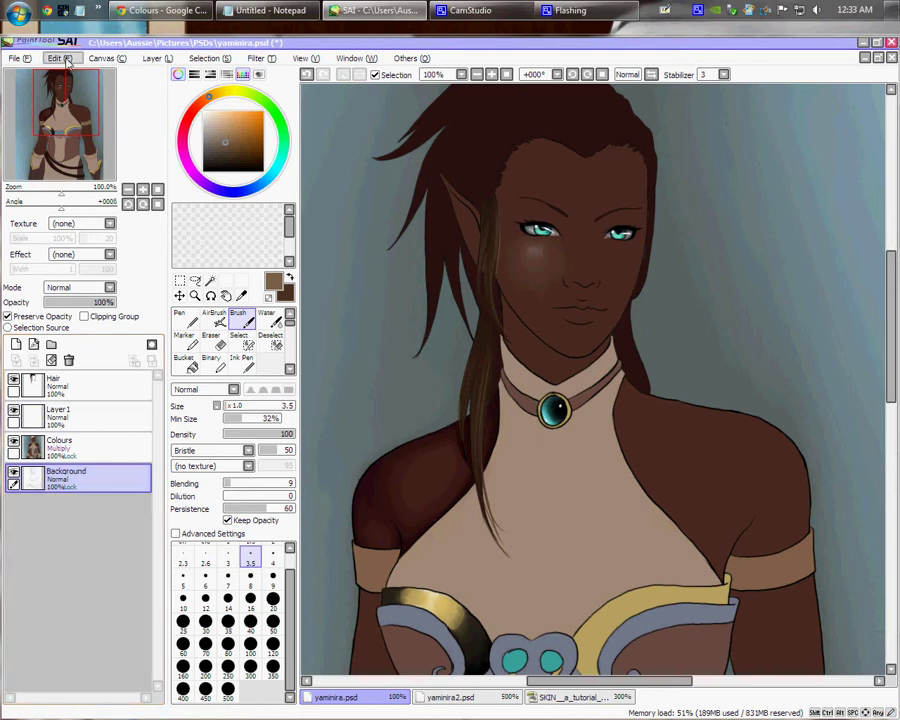
pyautogui.click(155, 58)
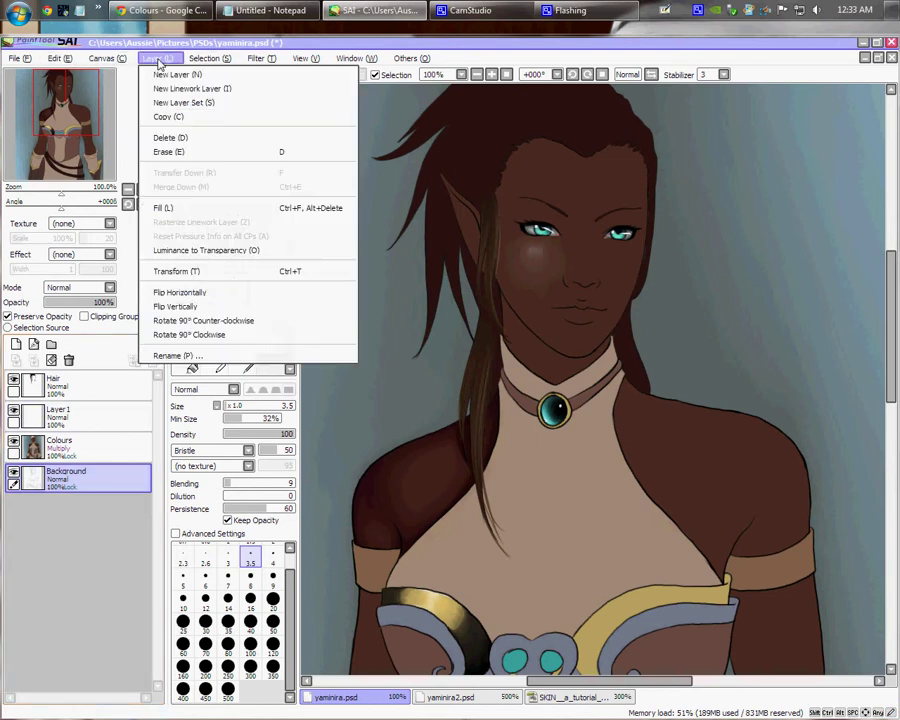
pyautogui.click(193, 123)
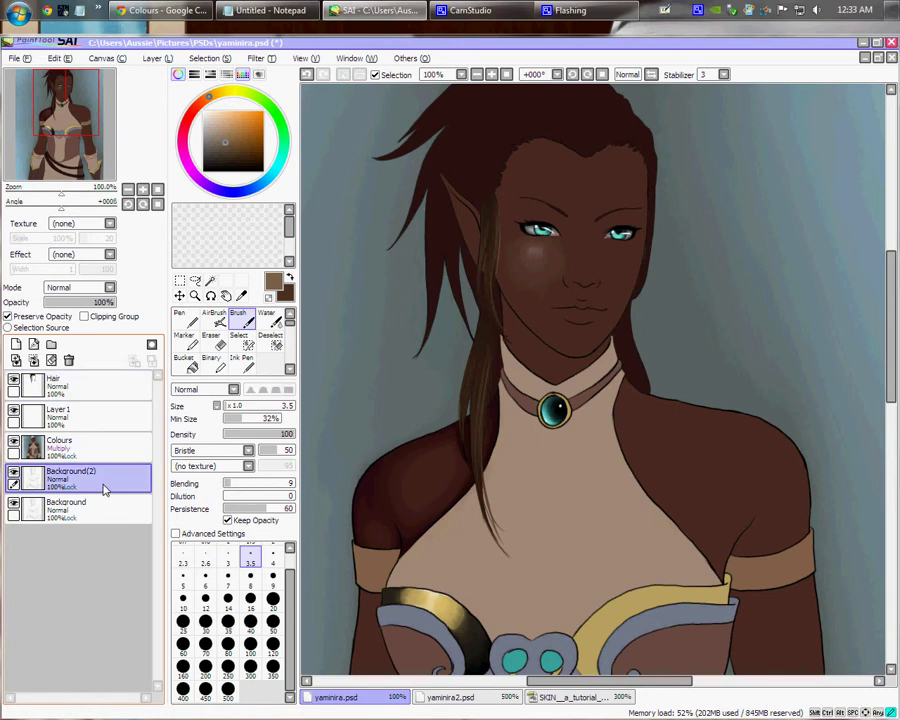
pyautogui.moveTo(104, 486); pyautogui.dragTo(98, 385)
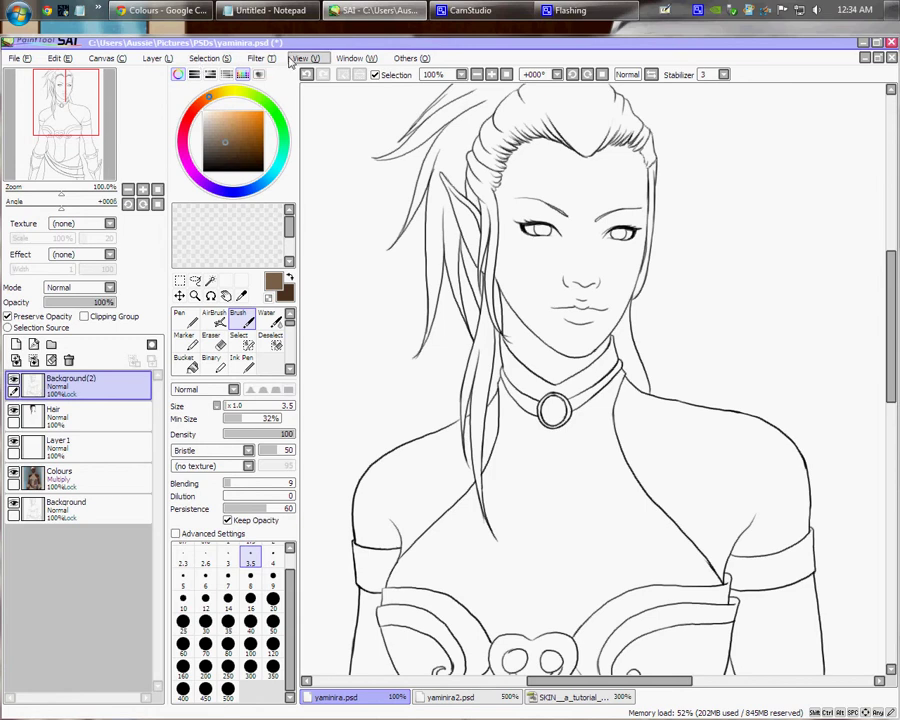
# Duplicate the Background(2) line-art layer and set the new copy's blending mode to Screen.
pyautogui.click(156, 58)
pyautogui.click(160, 100)
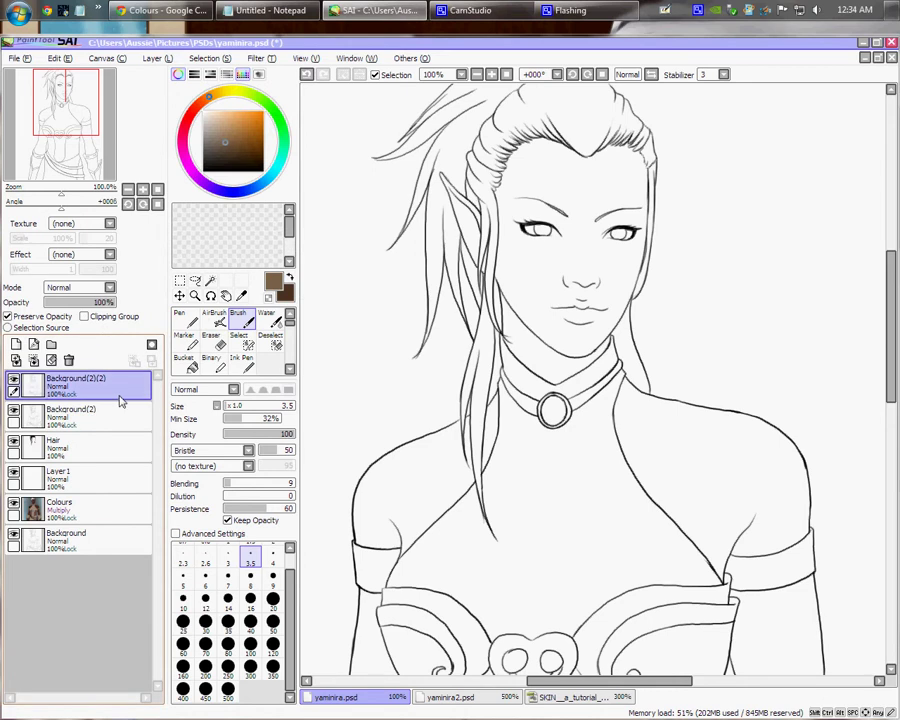
pyautogui.click(85, 287)
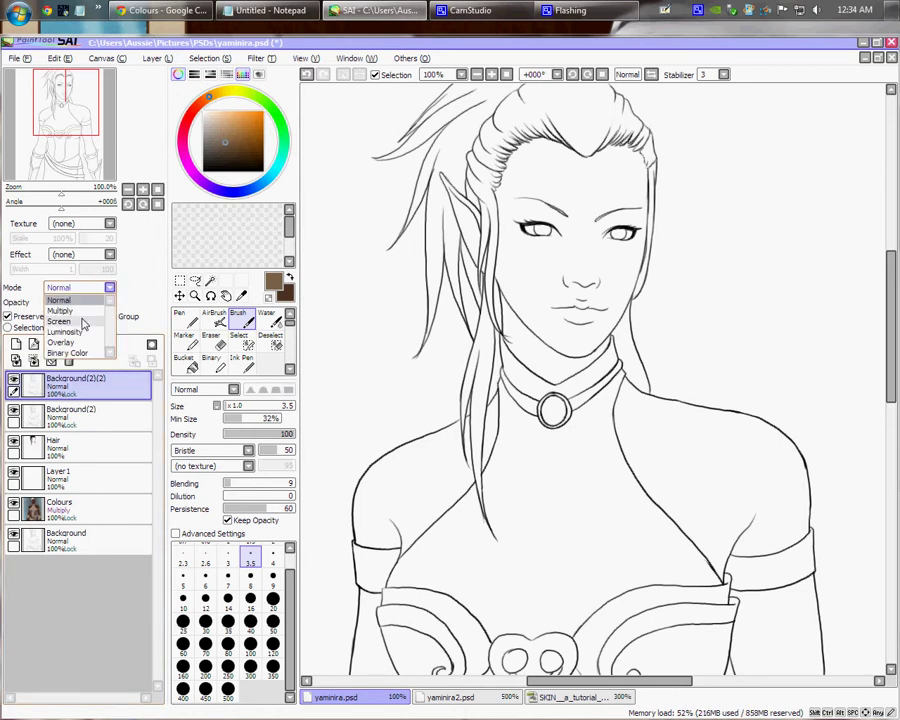
pyautogui.click(84, 318)
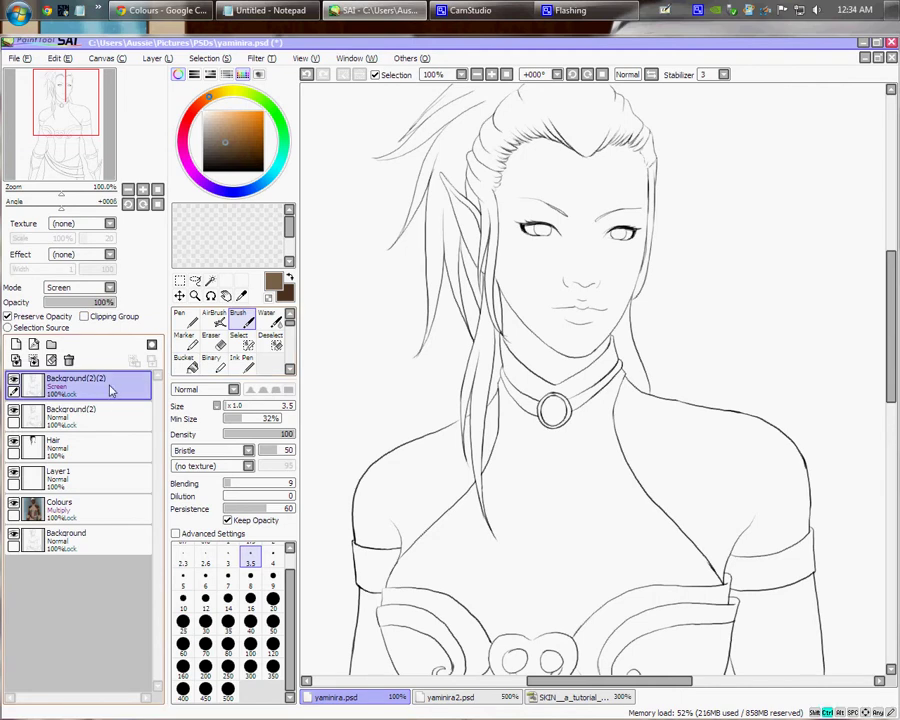
pyautogui.press('e')
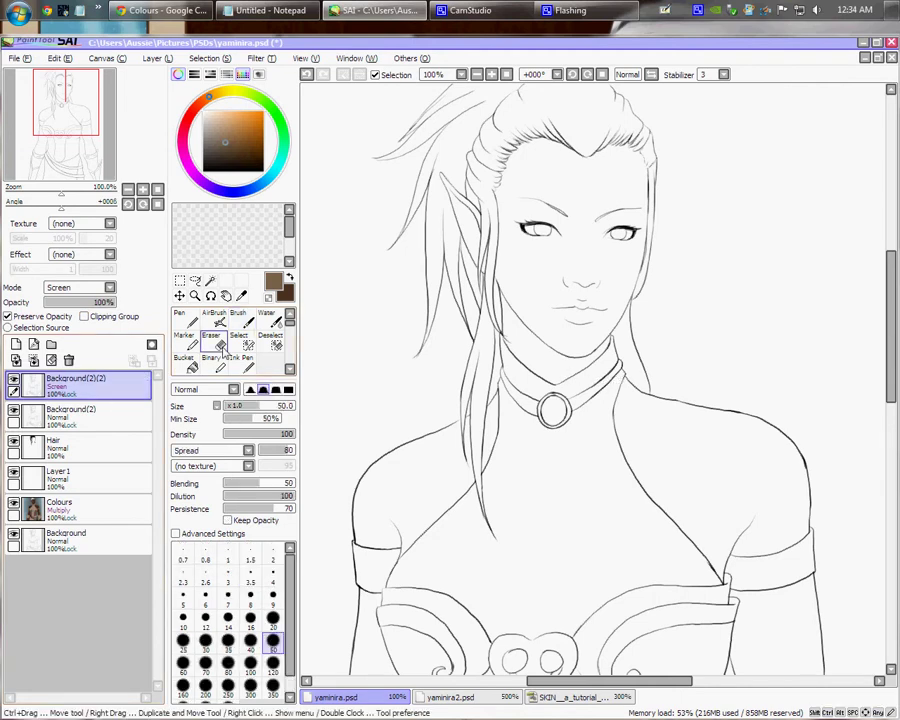
pyautogui.press('b')
# Duplicate the Screen line-art layer, hide the older Screen copy and place the new one beneath it.
pyautogui.click(157, 58)
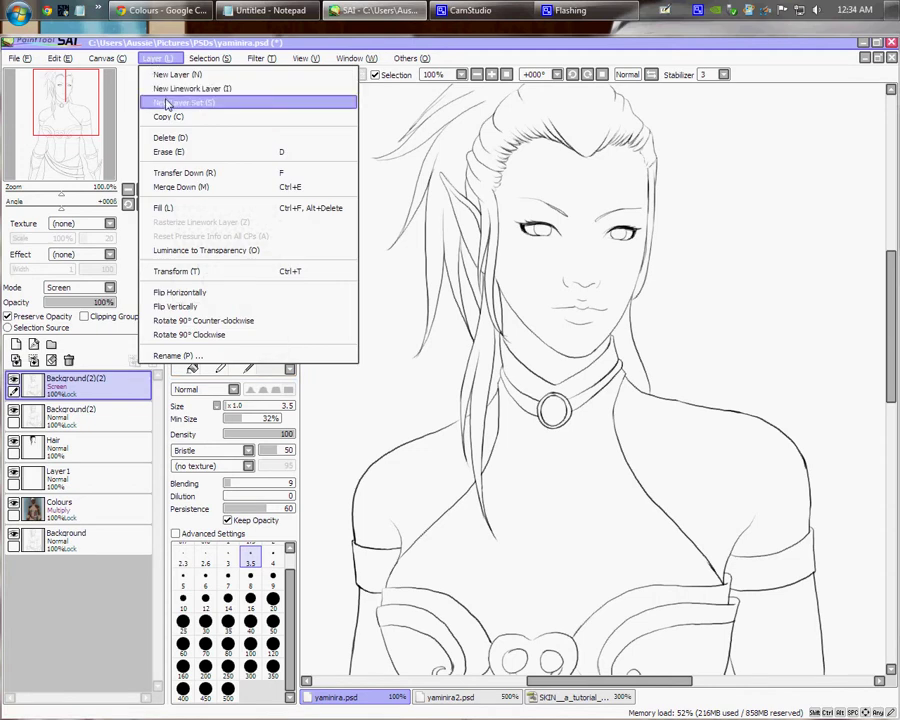
pyautogui.click(168, 116)
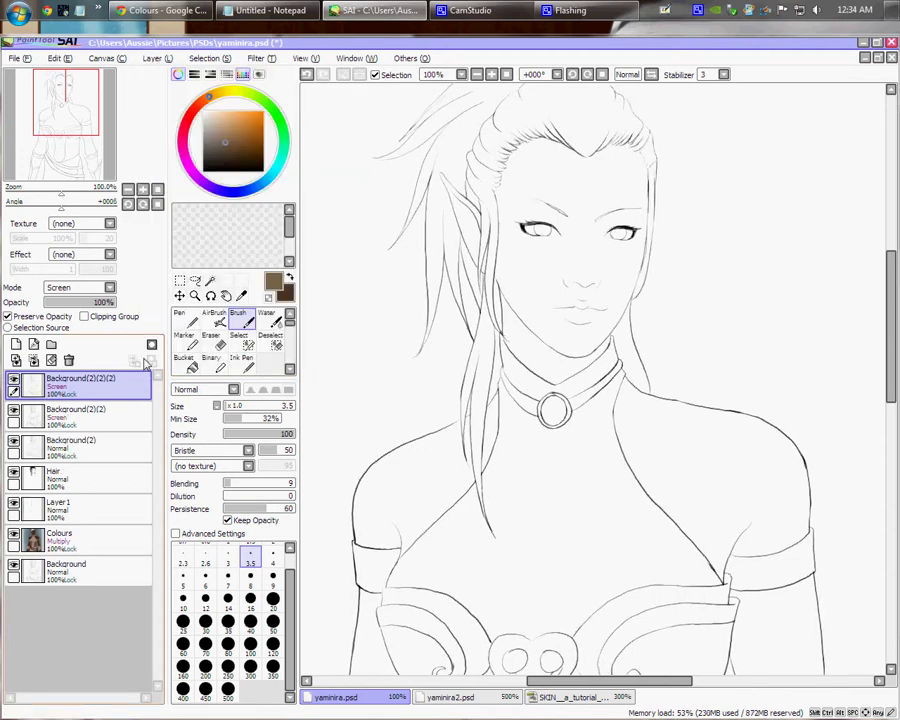
pyautogui.click(68, 414)
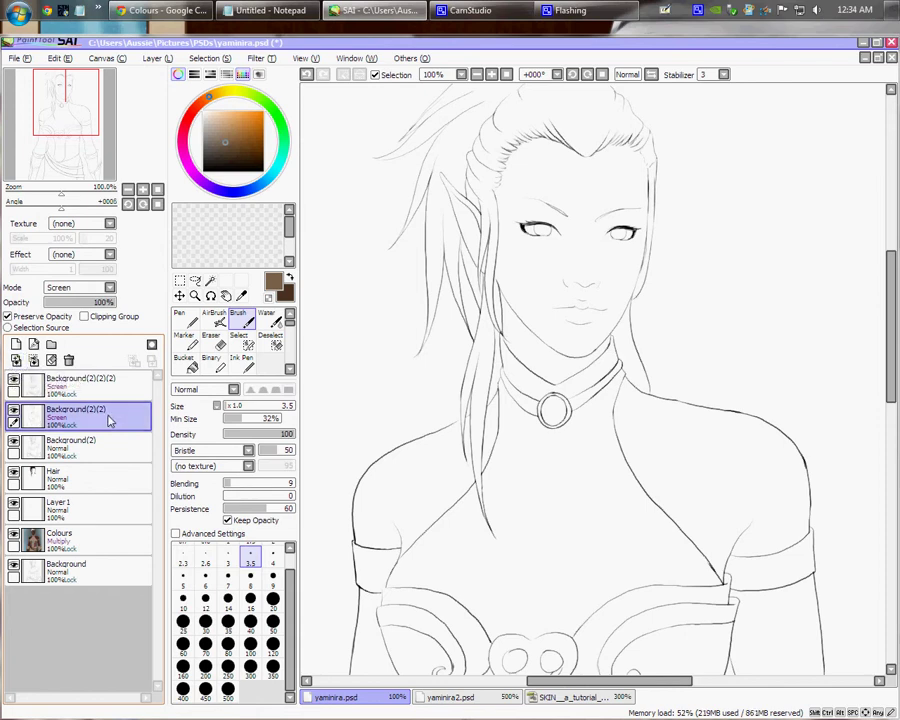
pyautogui.click(14, 410)
pyautogui.click(80, 386)
pyautogui.moveTo(77, 385); pyautogui.dragTo(82, 429)
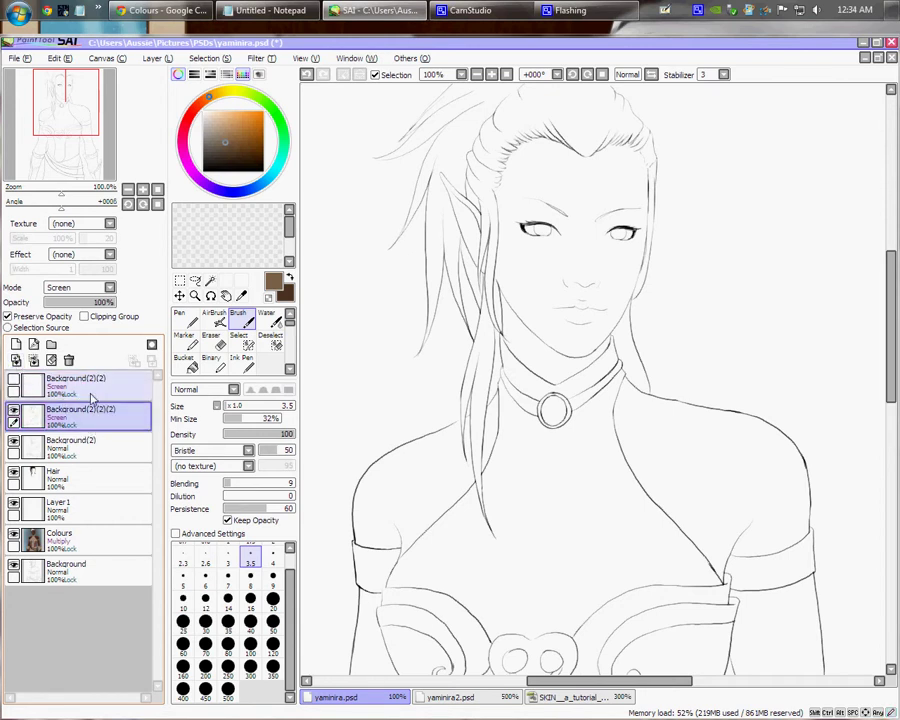
# Reduce the Screen duplicates to the single thinned Background(2) line-art layer and set its blending mode to Multiply.
pyautogui.click(69, 362)
pyautogui.moveTo(74, 390); pyautogui.dragTo(69, 361)
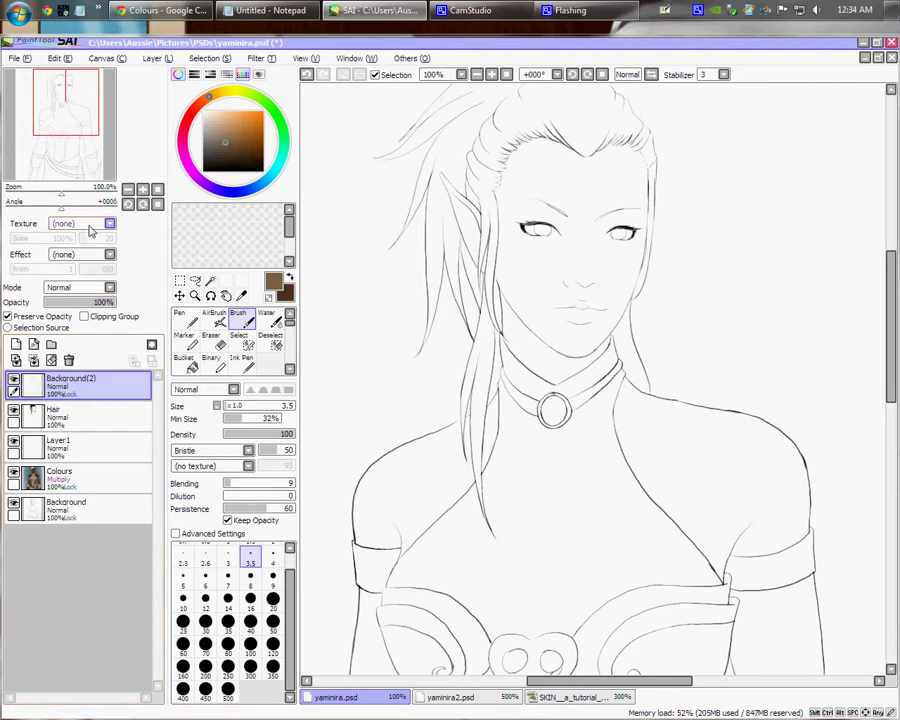
pyautogui.click(85, 287)
pyautogui.click(62, 304)
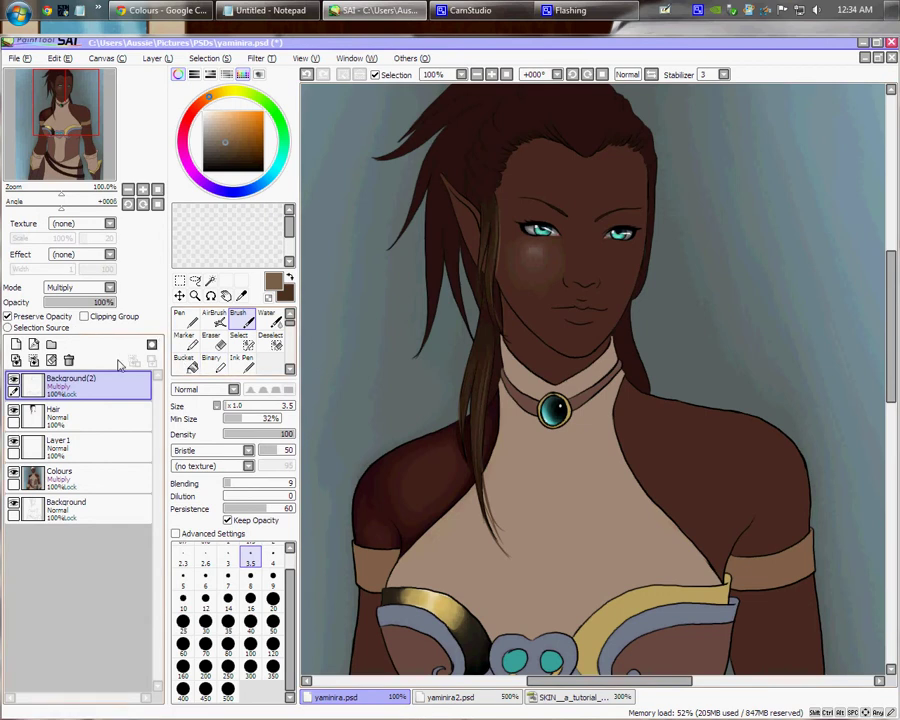
# Try lower opacities on the unlocked Background(2) line-art copy with the Background layer hidden, ending at 100%.
pyautogui.click(84, 303)
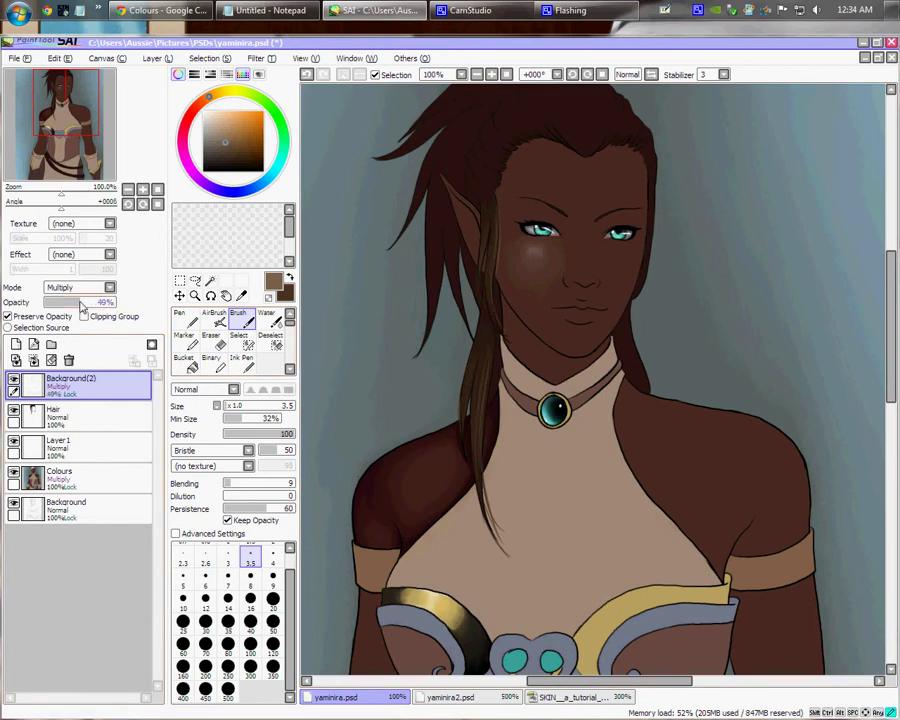
pyautogui.moveTo(80, 310); pyautogui.dragTo(55, 311)
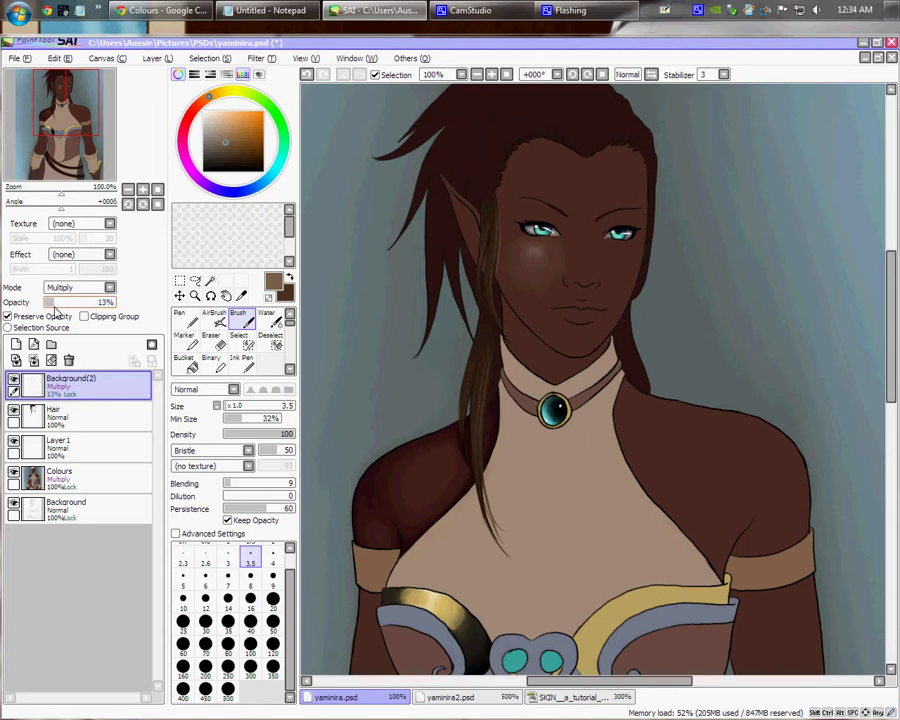
pyautogui.click(10, 316)
pyautogui.moveTo(52, 304); pyautogui.dragTo(49, 305)
pyautogui.click(13, 503)
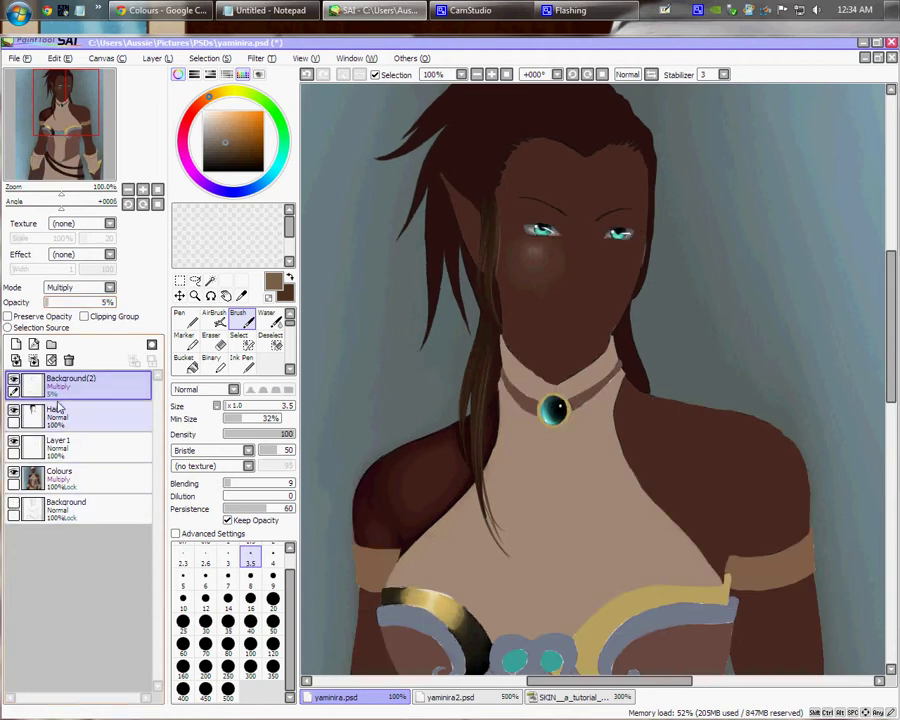
pyautogui.moveTo(48, 302); pyautogui.dragTo(82, 302)
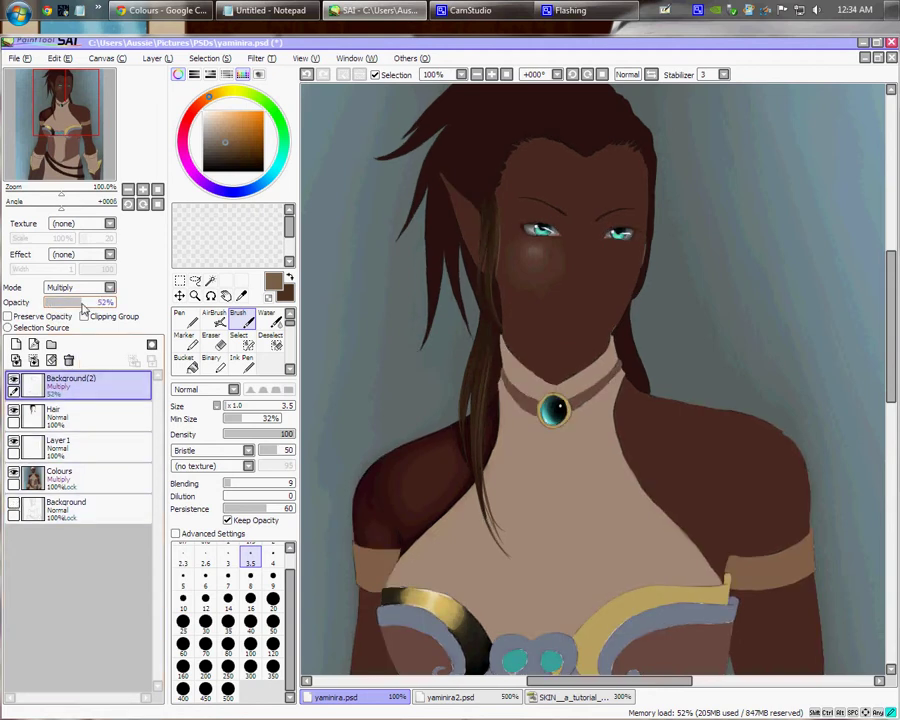
pyautogui.moveTo(82, 302); pyautogui.dragTo(133, 302)
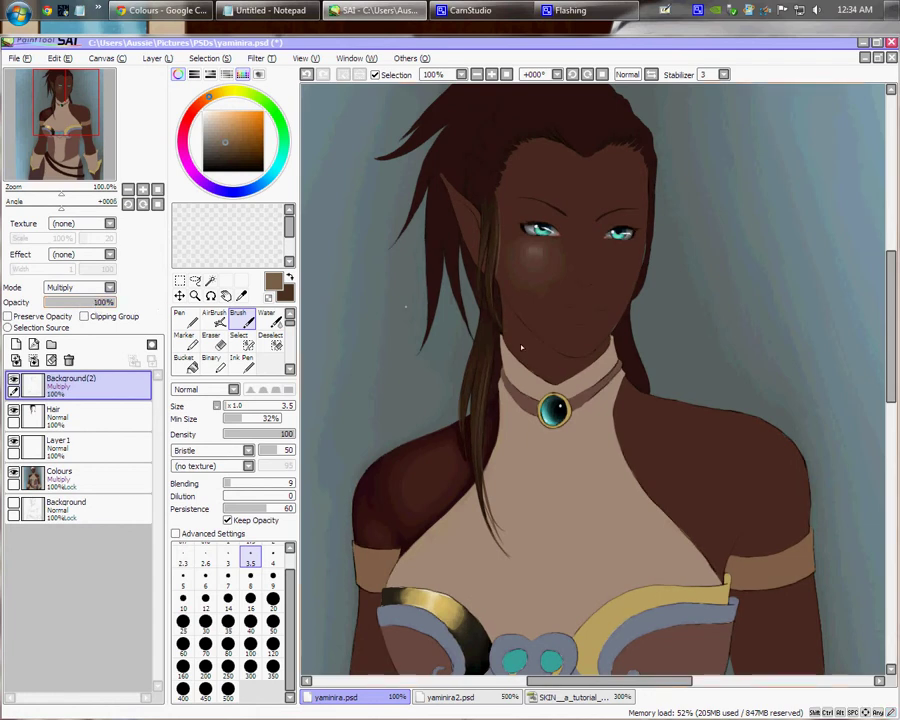
# Save the portrait with the Multiply line-art copy in place.
pyautogui.moveTo(672, 377); pyautogui.dragTo(596, 420)
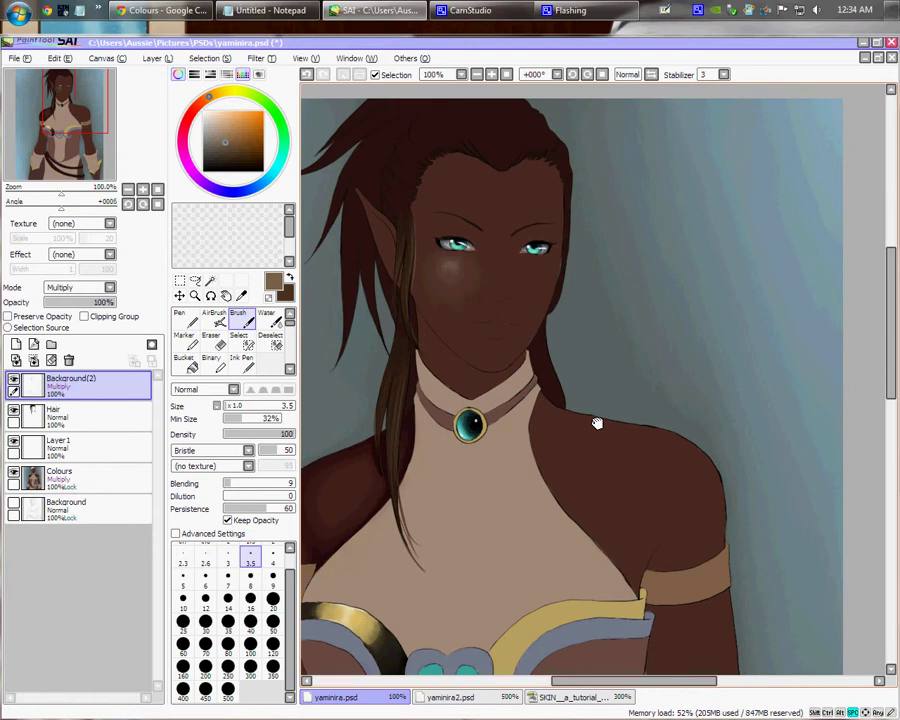
pyautogui.moveTo(529, 405); pyautogui.dragTo(615, 362)
pyautogui.hotkey('ctrl', 's')
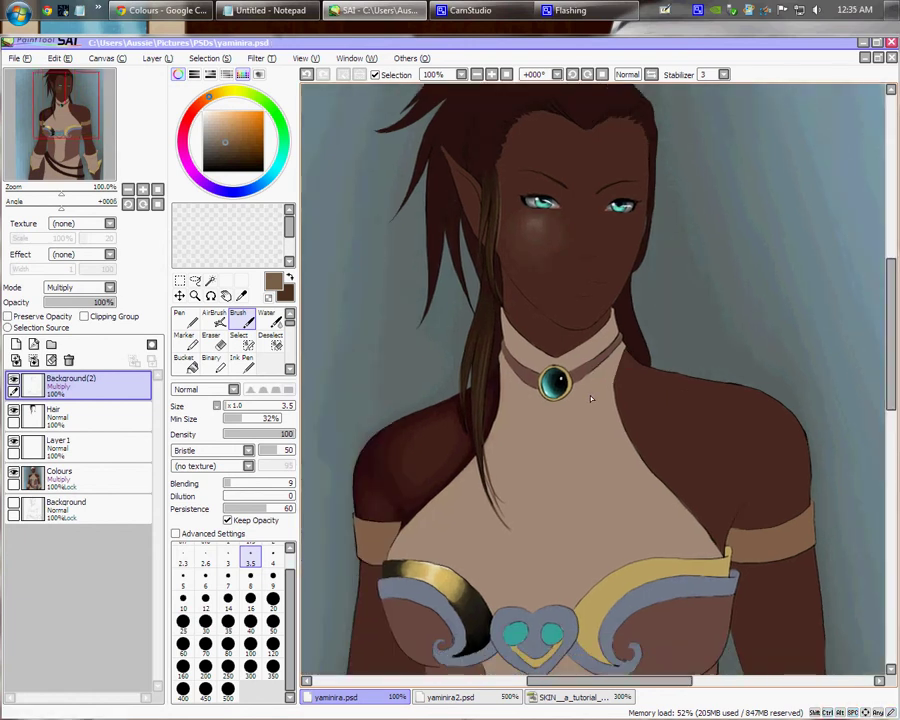
# Delete the Background(2) line-art copy and make the original Background layer visible.
pyautogui.moveTo(528, 462); pyautogui.dragTo(635, 388)
pyautogui.moveTo(687, 516); pyautogui.dragTo(591, 458)
pyautogui.moveTo(623, 356); pyautogui.dragTo(627, 370)
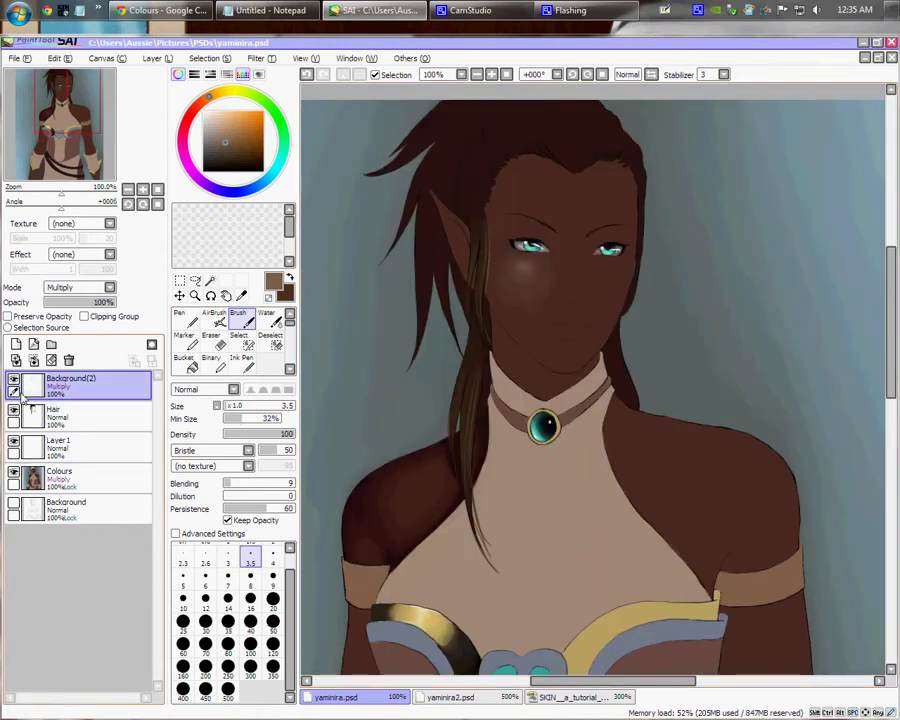
pyautogui.click(68, 360)
pyautogui.click(14, 471)
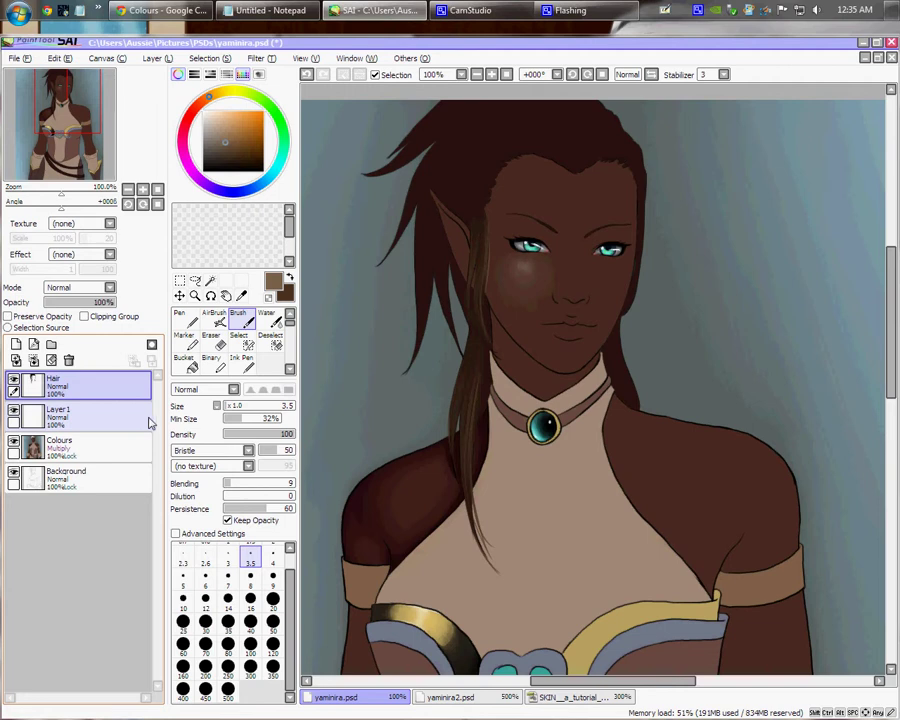
# Look over the whole figure and save the portrait file.
pyautogui.press('space')
pyautogui.moveTo(594, 336)
pyautogui.mouseDown()
pyautogui.moveTo(591, 348)
pyautogui.moveTo(584, 316)
pyautogui.mouseUp()
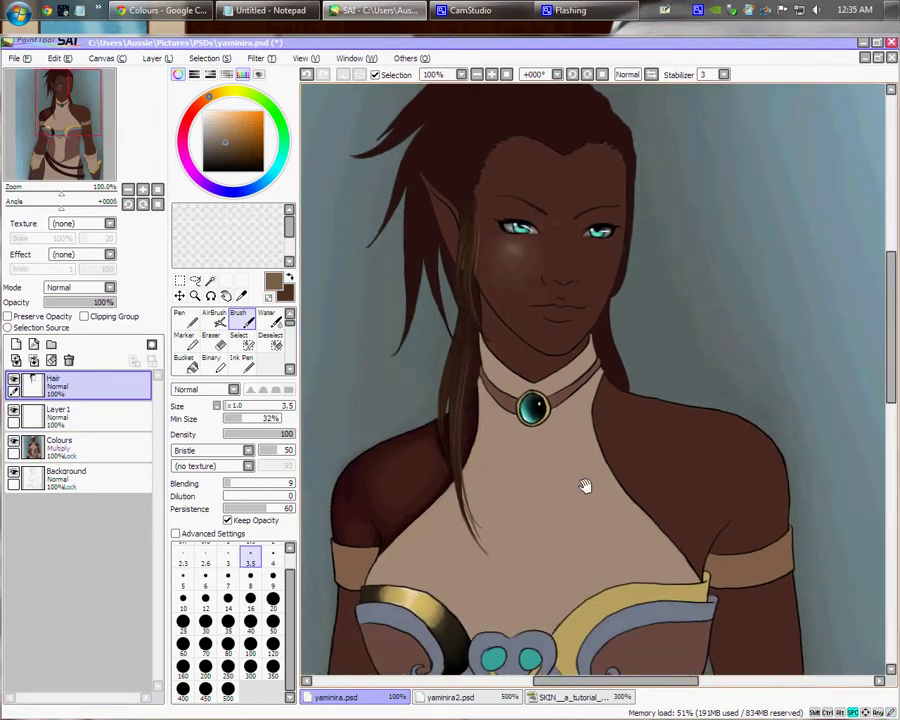
pyautogui.moveTo(583, 484); pyautogui.dragTo(590, 335)
pyautogui.moveTo(572, 450)
pyautogui.mouseDown()
pyautogui.moveTo(617, 292)
pyautogui.moveTo(586, 344)
pyautogui.moveTo(578, 322)
pyautogui.mouseUp()
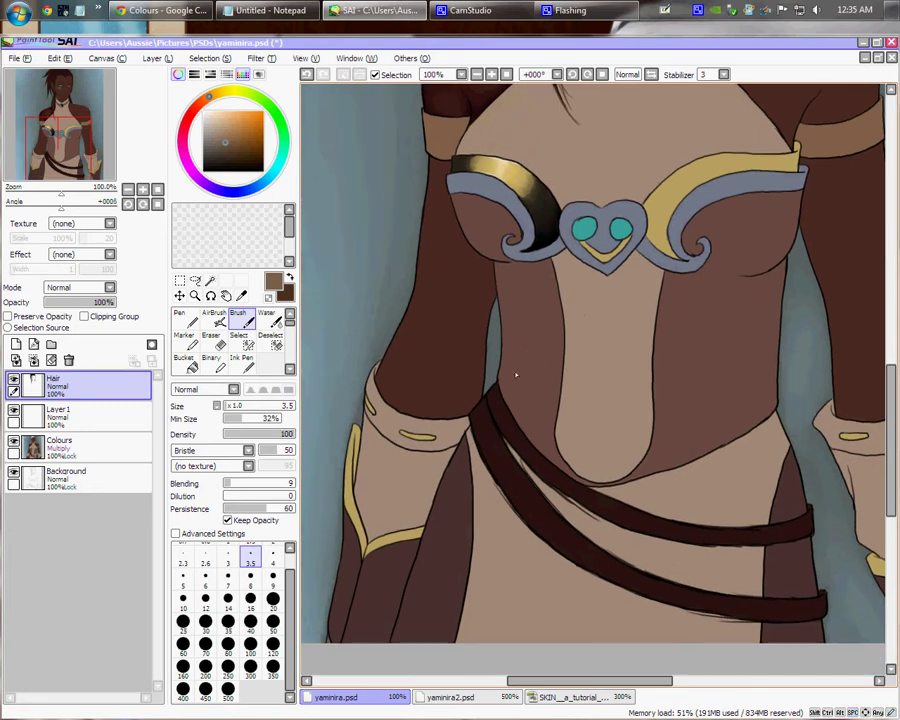
pyautogui.scroll(8, 516, 374)
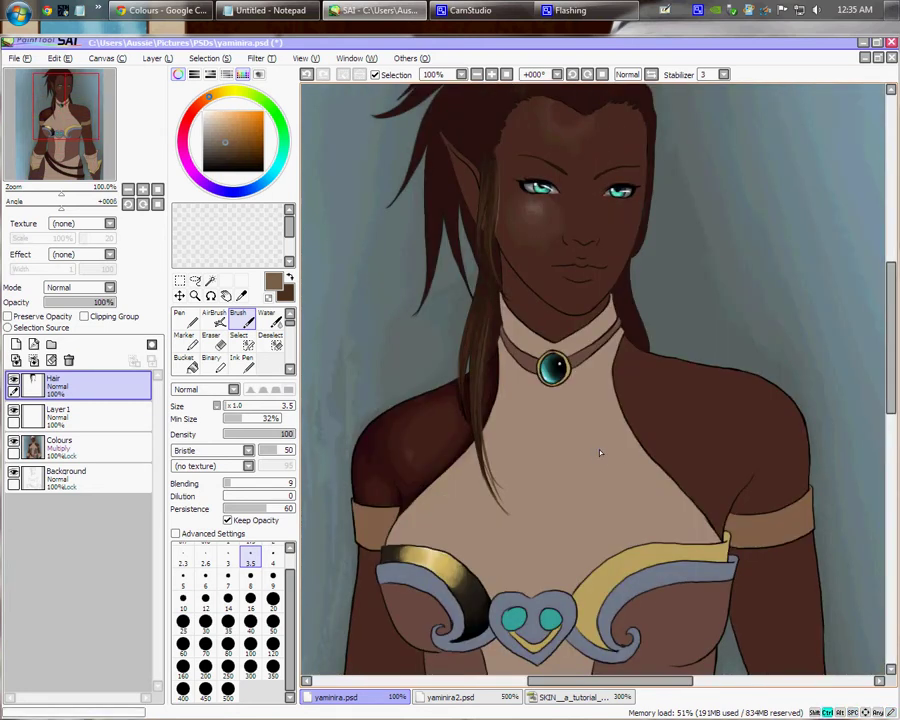
pyautogui.hotkey('ctrl', 's')
pyautogui.press('space')
pyautogui.moveTo(632, 364); pyautogui.dragTo(614, 388)
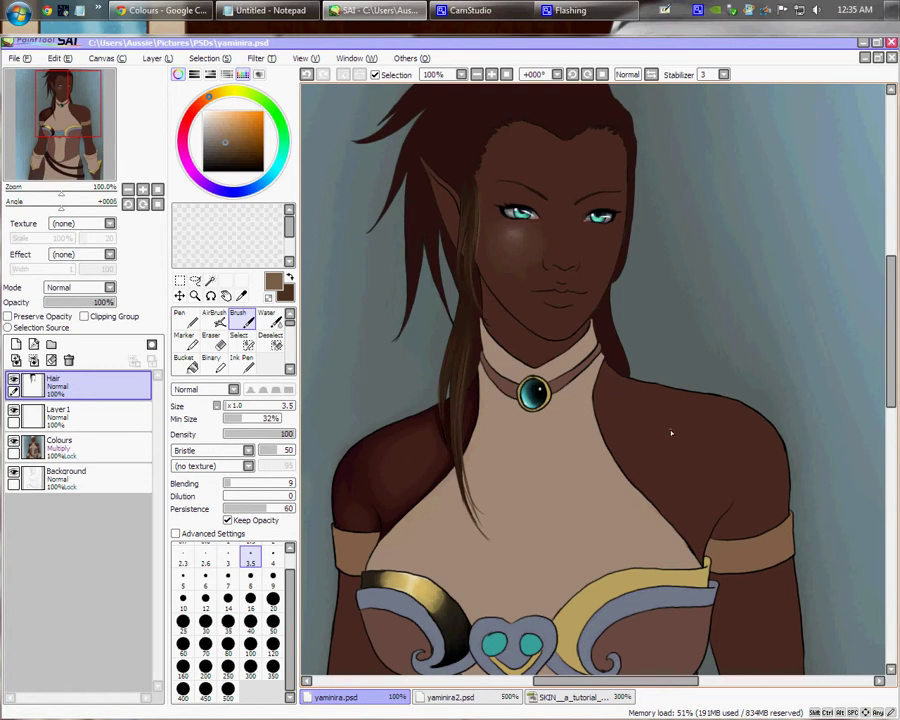
pyautogui.moveTo(671, 432); pyautogui.dragTo(684, 388)
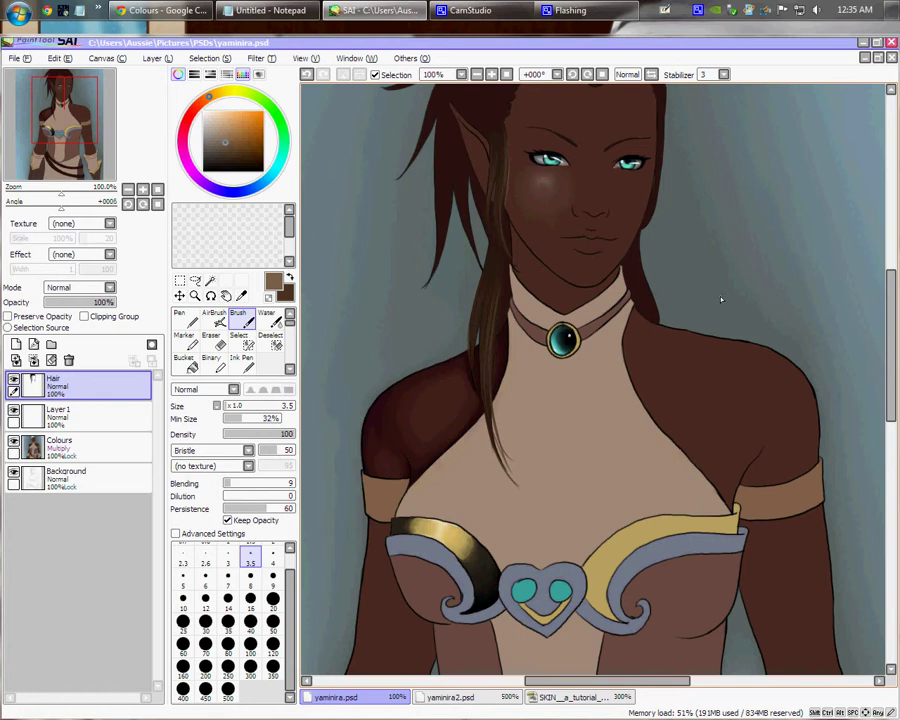
pyautogui.moveTo(686, 297); pyautogui.dragTo(711, 318)
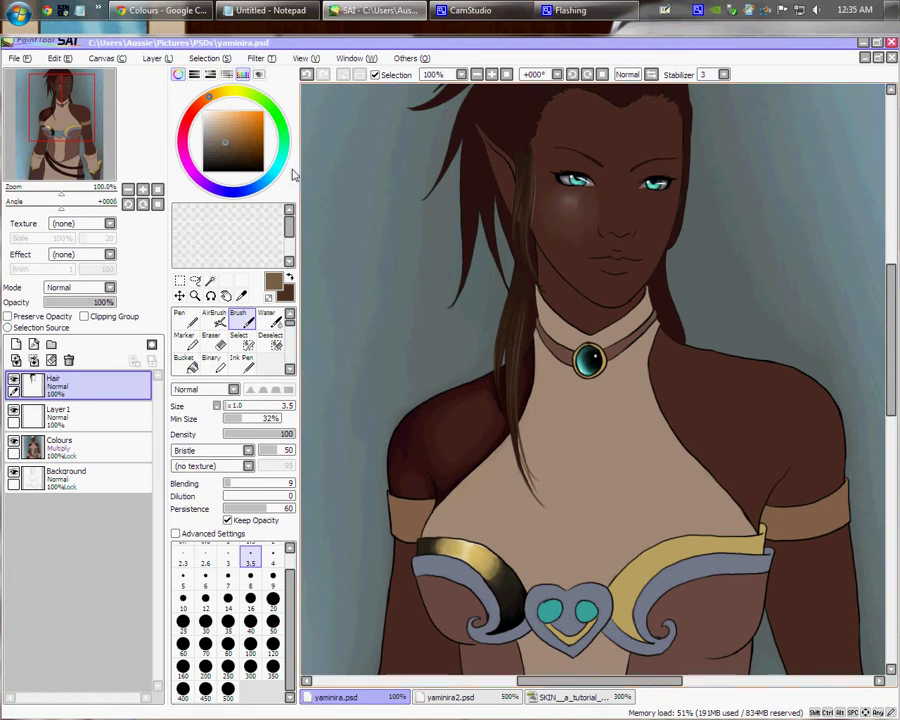
# Make the dark brown the active painting colour and hide the Colours layer.
pyautogui.click(289, 277)
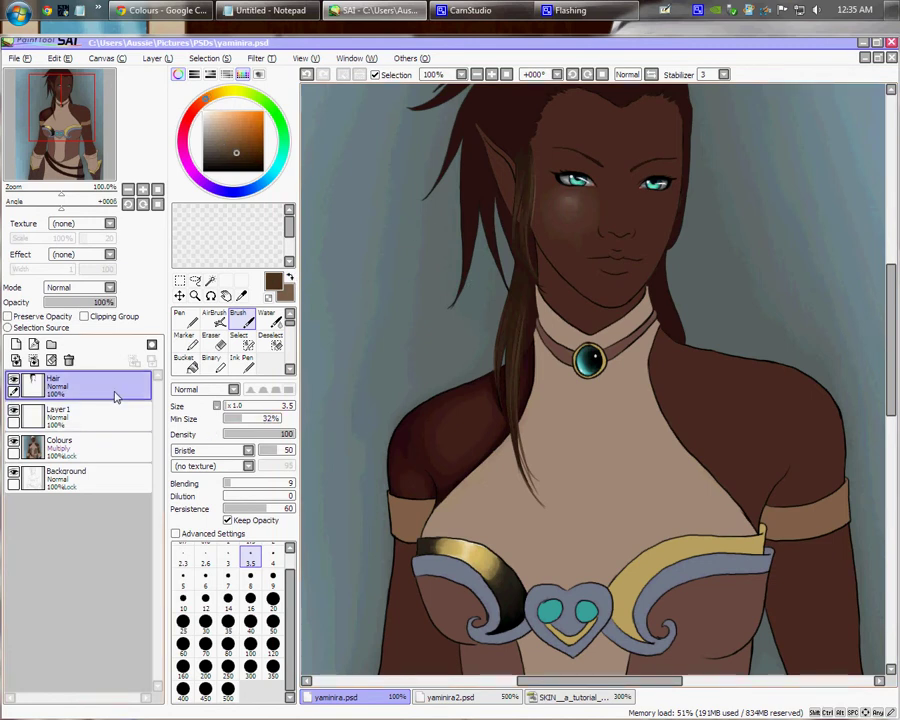
pyautogui.moveTo(554, 225); pyautogui.dragTo(554, 378)
pyautogui.scroll(2, 554, 378)
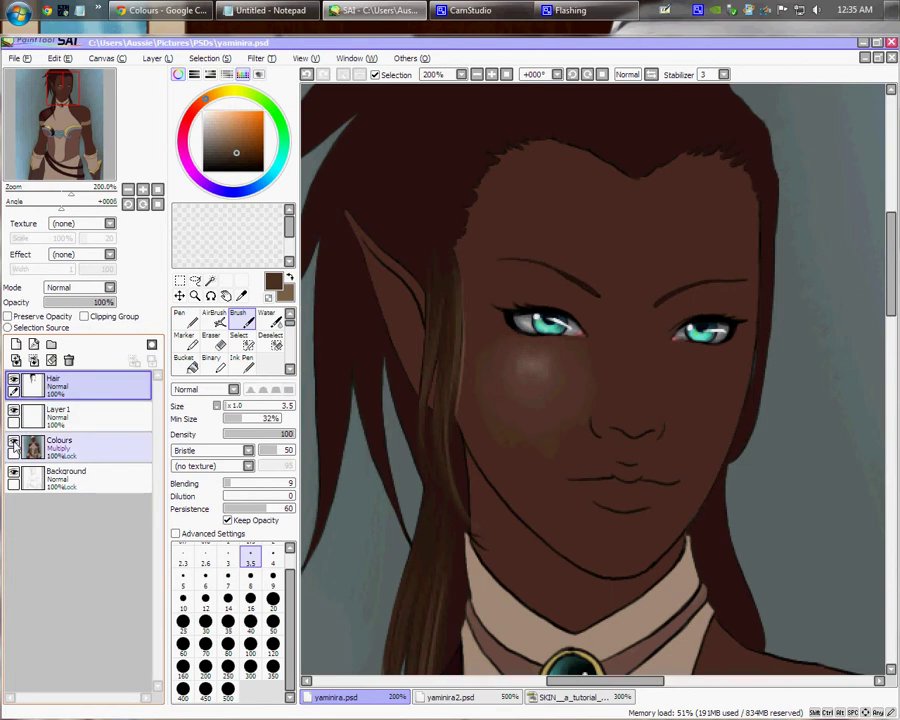
pyautogui.click(14, 411)
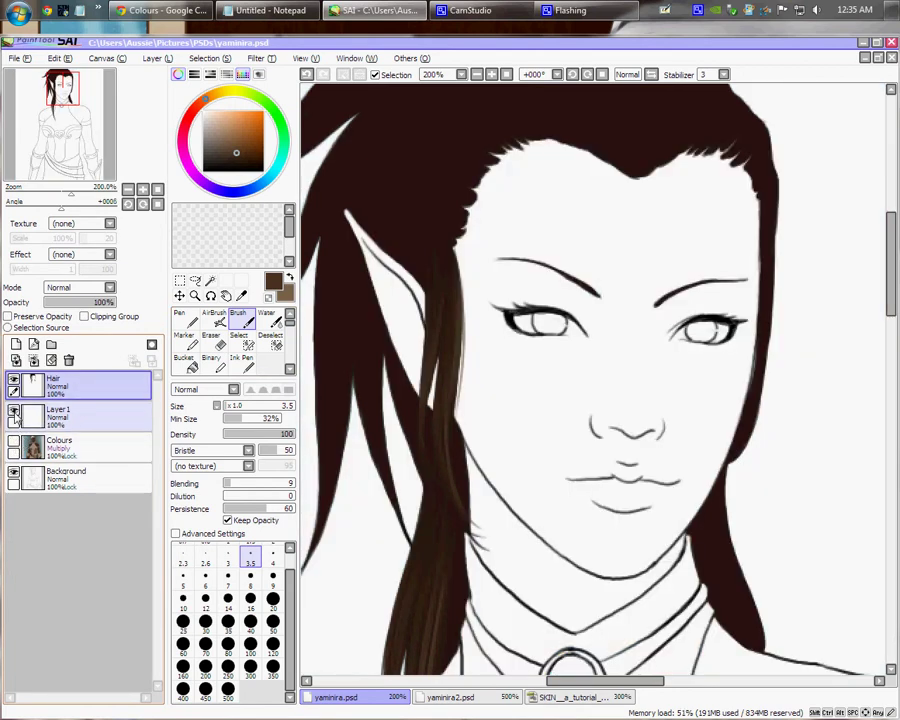
# Set the Hair layer's blending mode to Multiply.
pyautogui.click(83, 290)
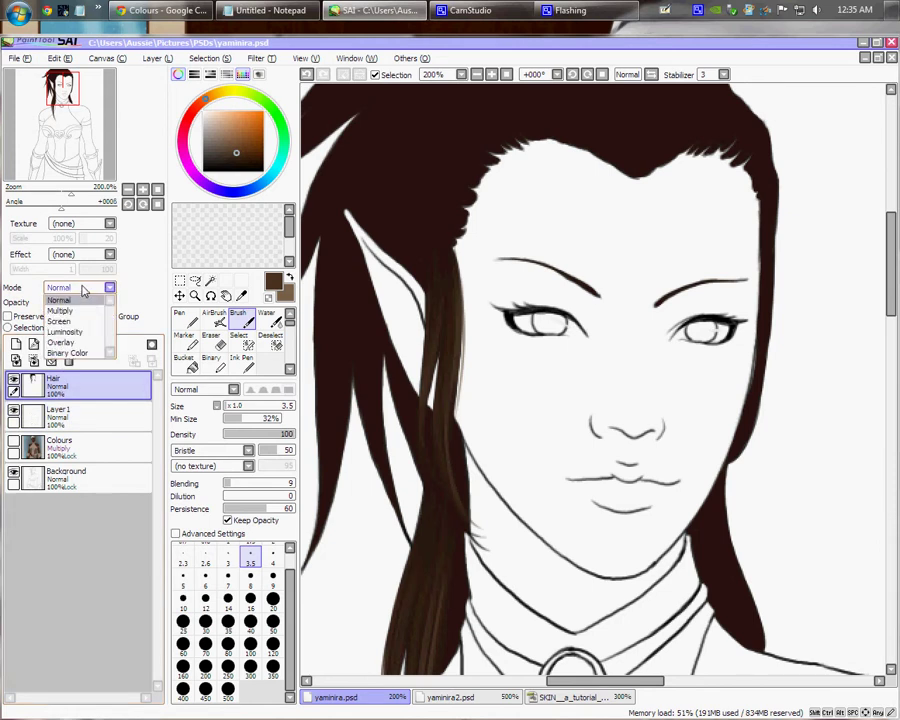
pyautogui.click(62, 307)
pyautogui.moveTo(408, 228); pyautogui.dragTo(388, 301)
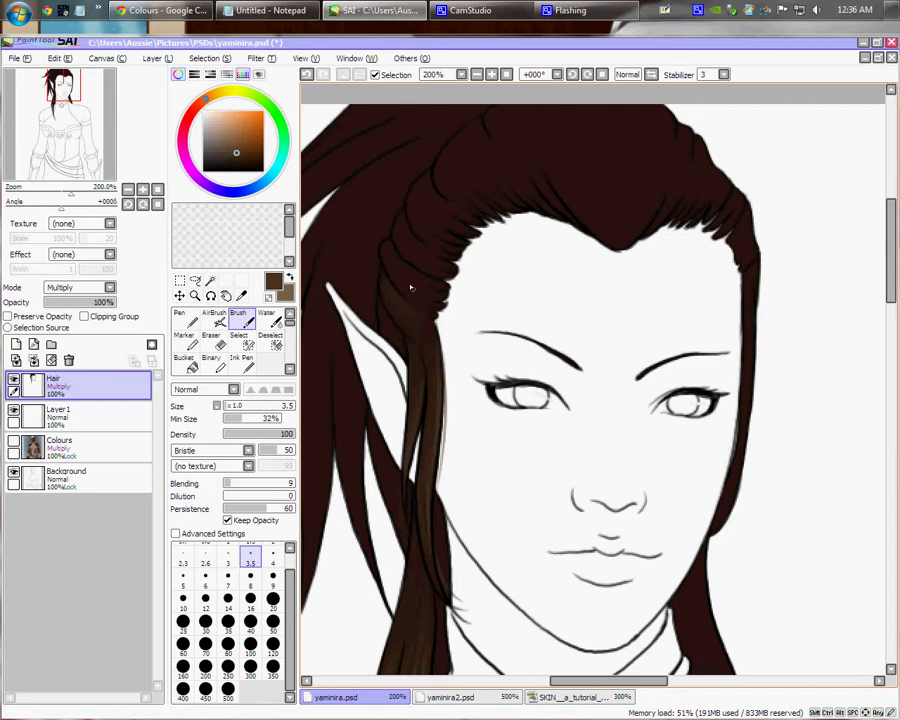
# Paint dark brown over the lower swept-back hair strands at the temple using brush sizes 8 and 5.
pyautogui.press(']')
pyautogui.press(']')
pyautogui.press(']')
pyautogui.press(']')
pyautogui.press(']')
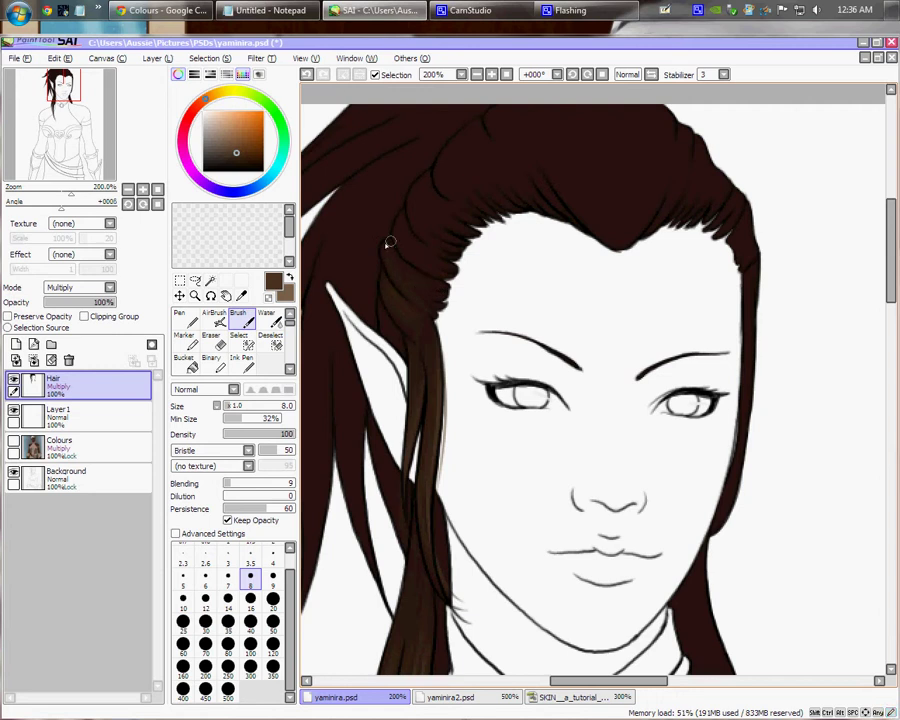
pyautogui.press('[')
pyautogui.press('[')
pyautogui.press('[')
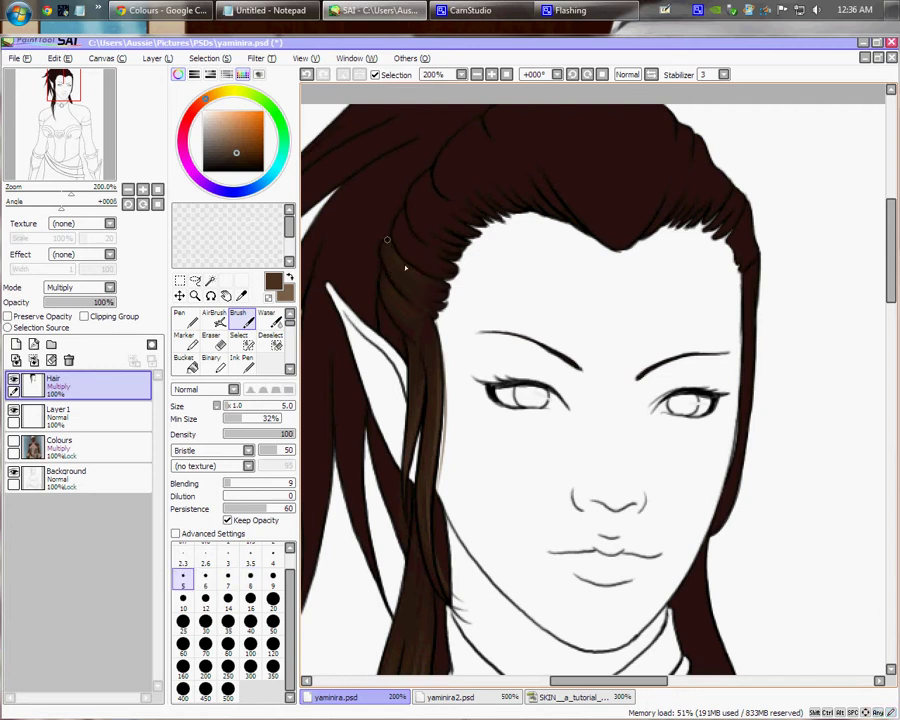
# Extend the brown up through the next swept-back strands above the temple using brush sizes 10 and 6.
pyautogui.press(']')
pyautogui.press(']')
pyautogui.press(']')
pyautogui.press(']')
pyautogui.press(']')
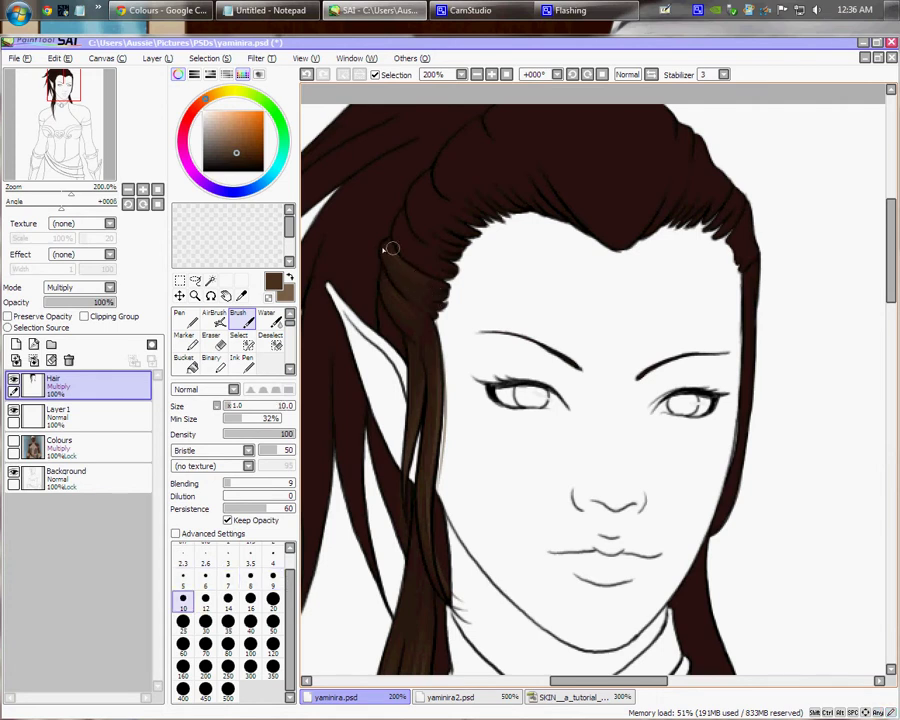
pyautogui.press('[')
pyautogui.press('[')
pyautogui.press('[')
pyautogui.press('[')
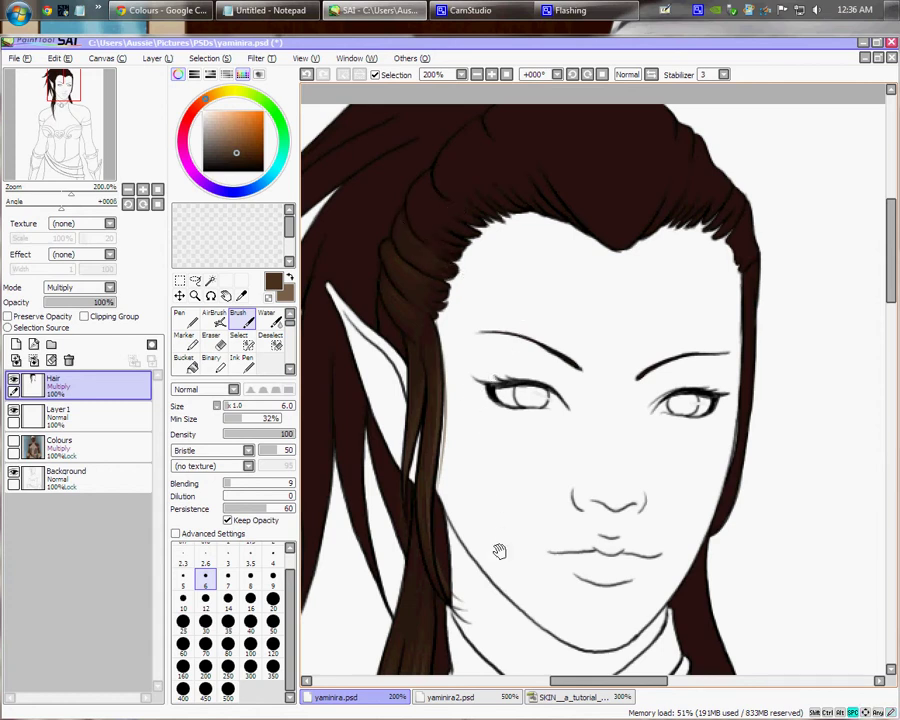
# Paint brown over the base of the ponytail behind the ear, enlarging the brush from size 6 to 14.
pyautogui.moveTo(502, 544); pyautogui.dragTo(555, 434)
pyautogui.scroll(3, 555, 434)
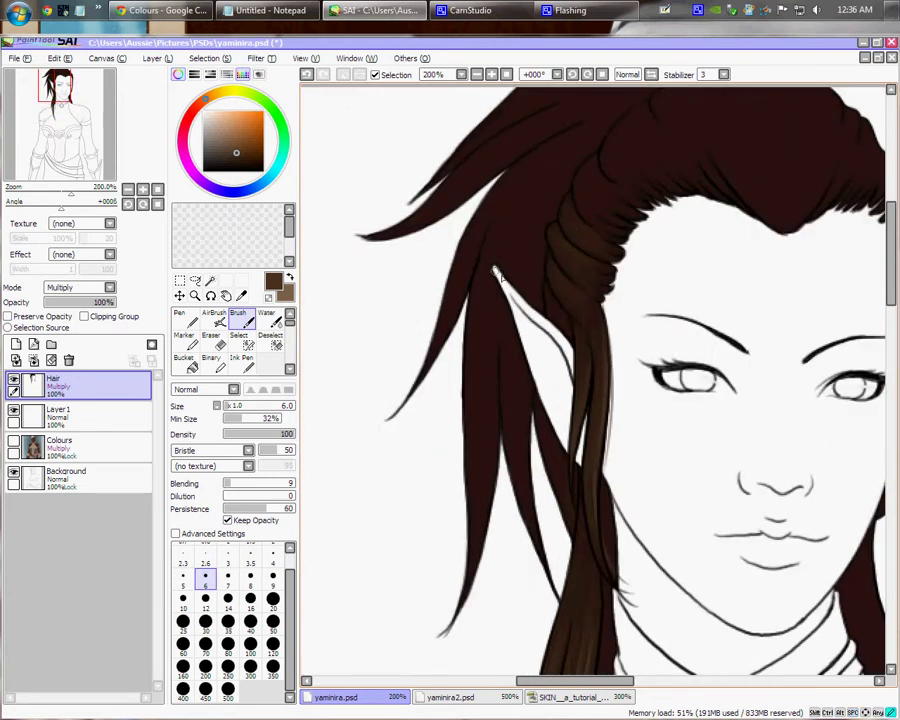
pyautogui.scroll(2, 480, 271)
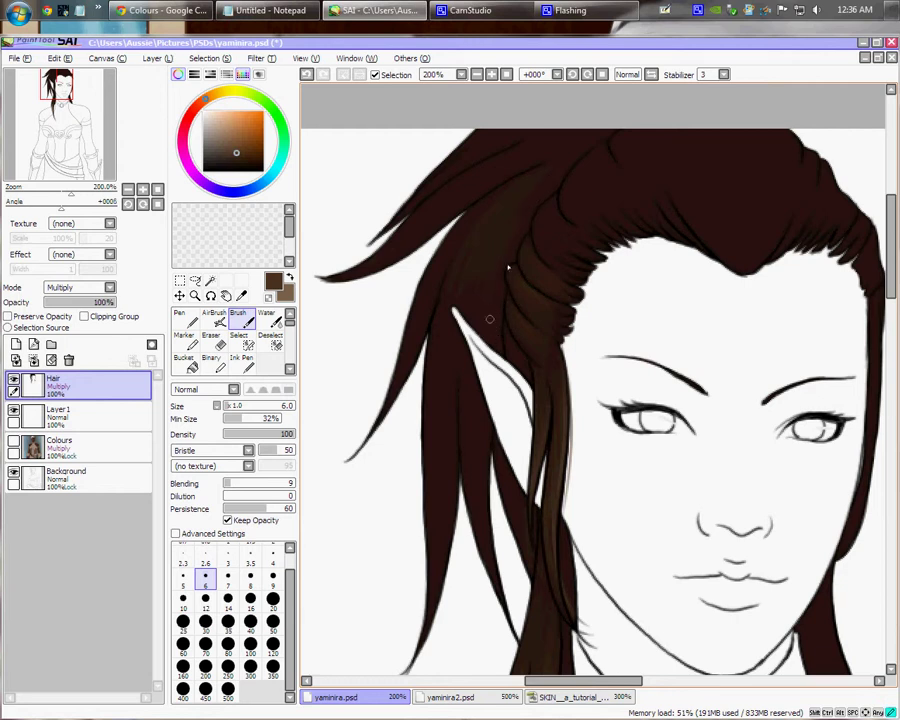
pyautogui.press(']')
pyautogui.press(']')
pyautogui.press(']')
pyautogui.press(']')
pyautogui.press(']')
pyautogui.press(']')
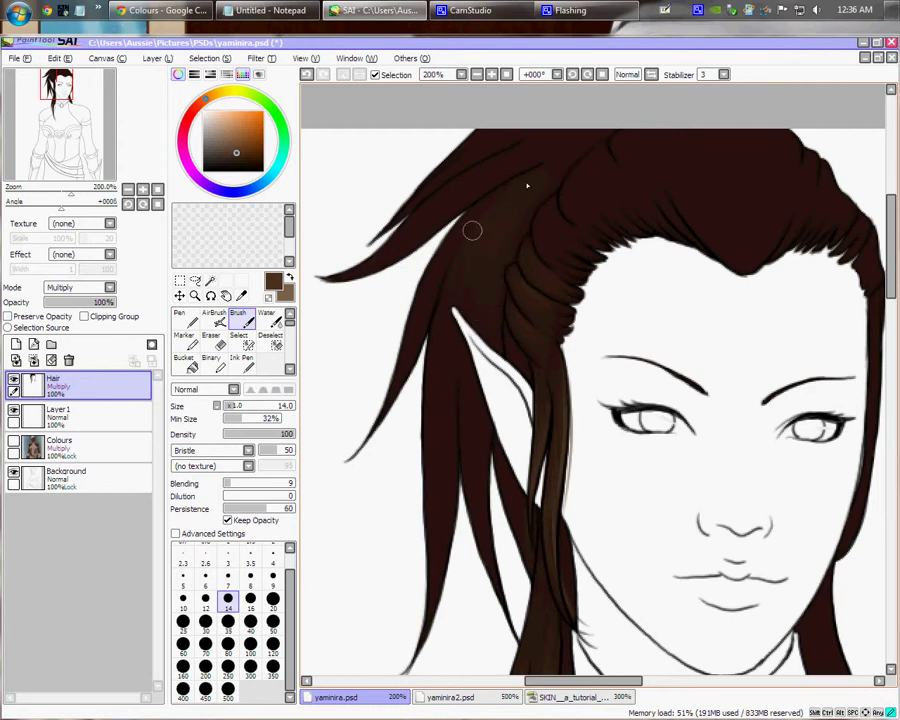
# Reduce the brush to size 5 and paint brown along the thin ponytail strands hanging behind the ear.
pyautogui.press('[')
pyautogui.press('[')
pyautogui.press('[')
pyautogui.press('[')
pyautogui.press('[')
pyautogui.press('[')
pyautogui.press('[')
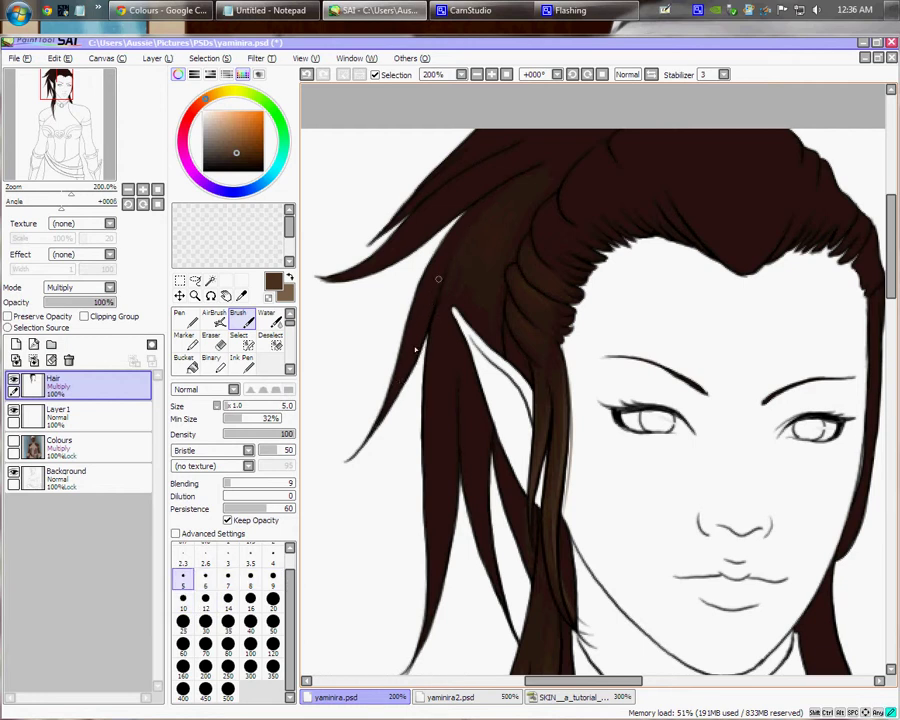